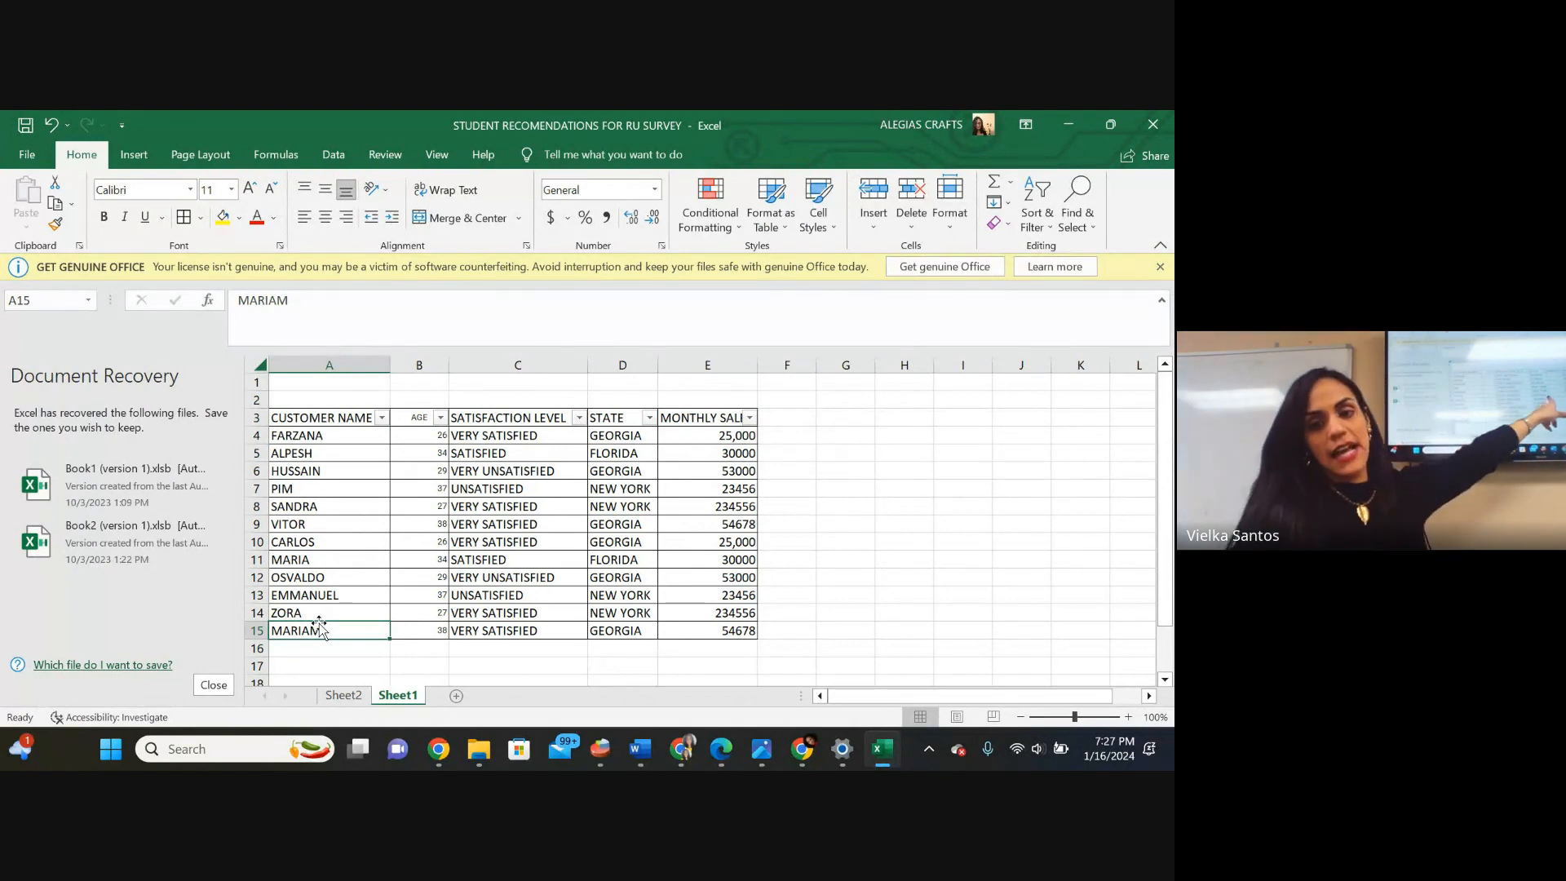
Fill the header row A3:E3 with a light blue colour.
{"action": "left_click", "coordinate": [378, 666]}
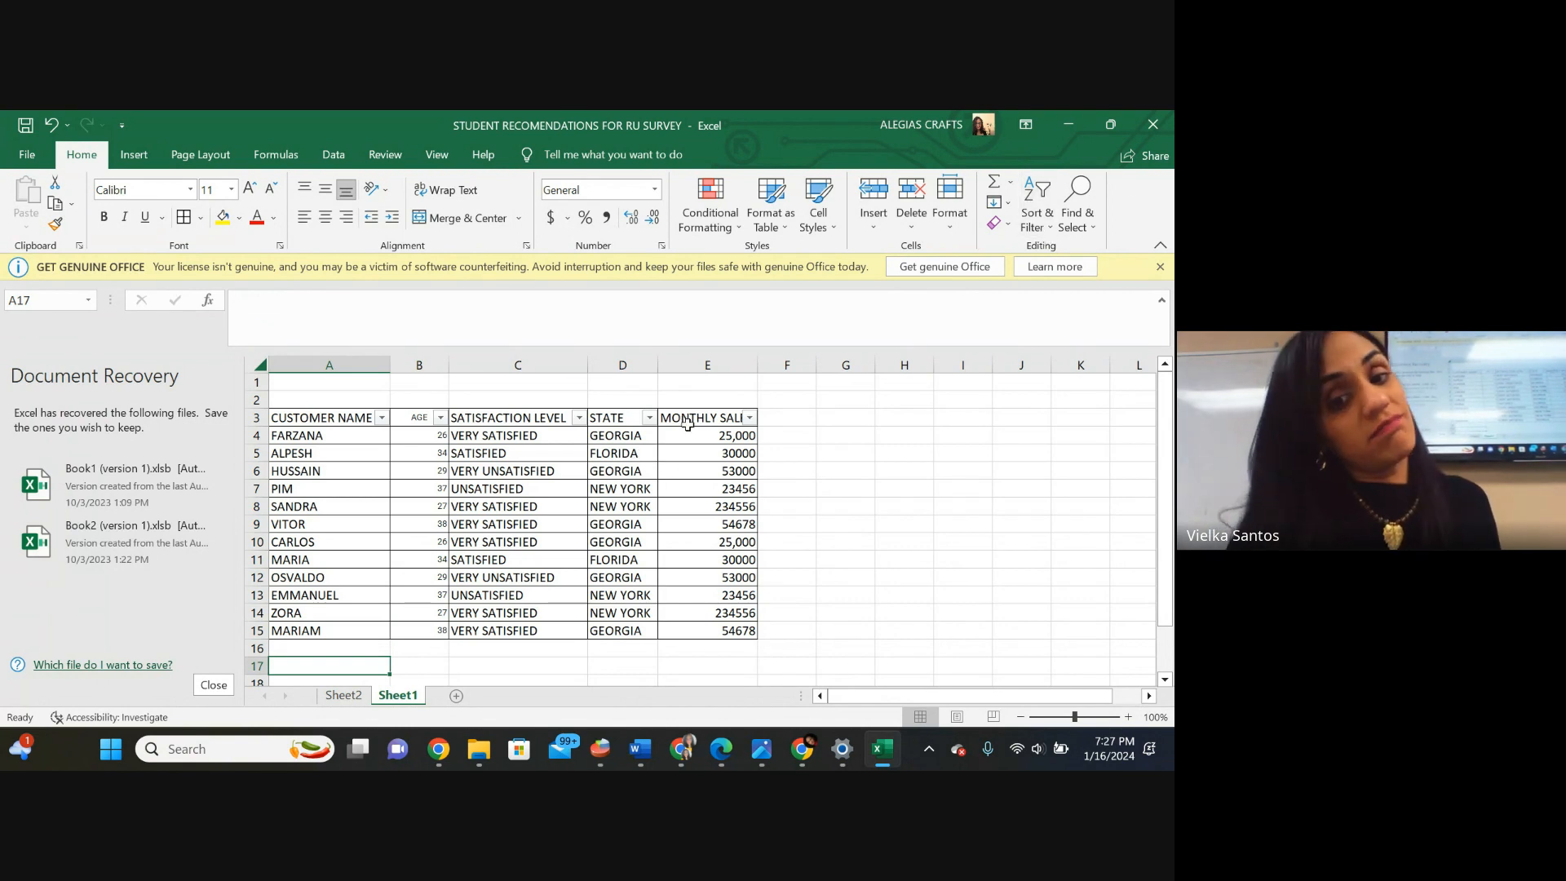
{"action": "left_click_drag", "start_coordinate": [685, 418], "coordinate": [314, 413]}
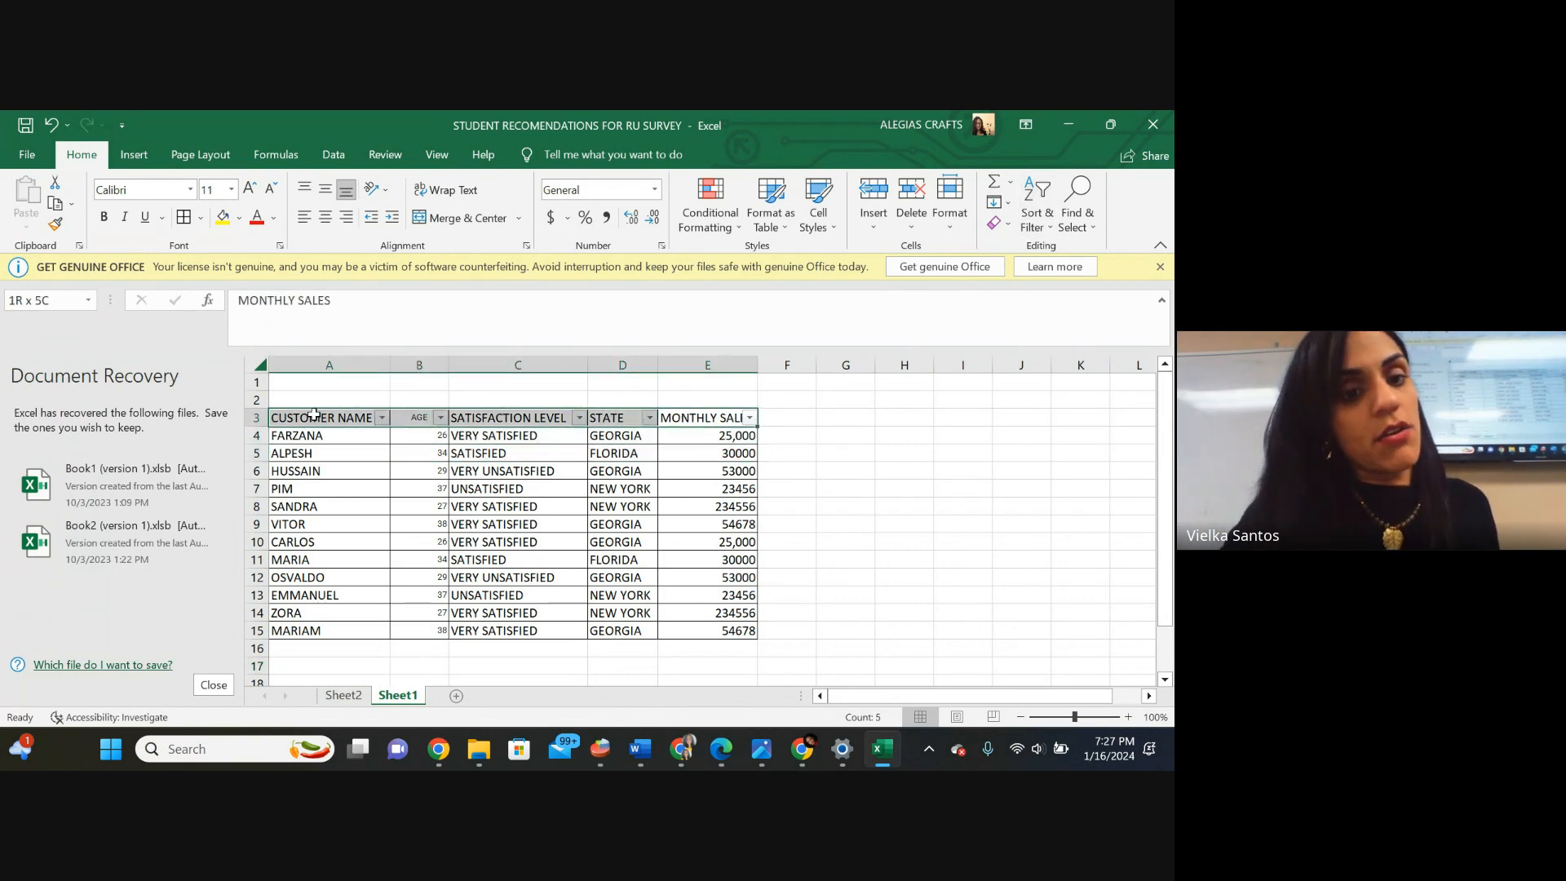
{"action": "left_click", "coordinate": [239, 217]}
{"action": "left_click", "coordinate": [285, 261]}
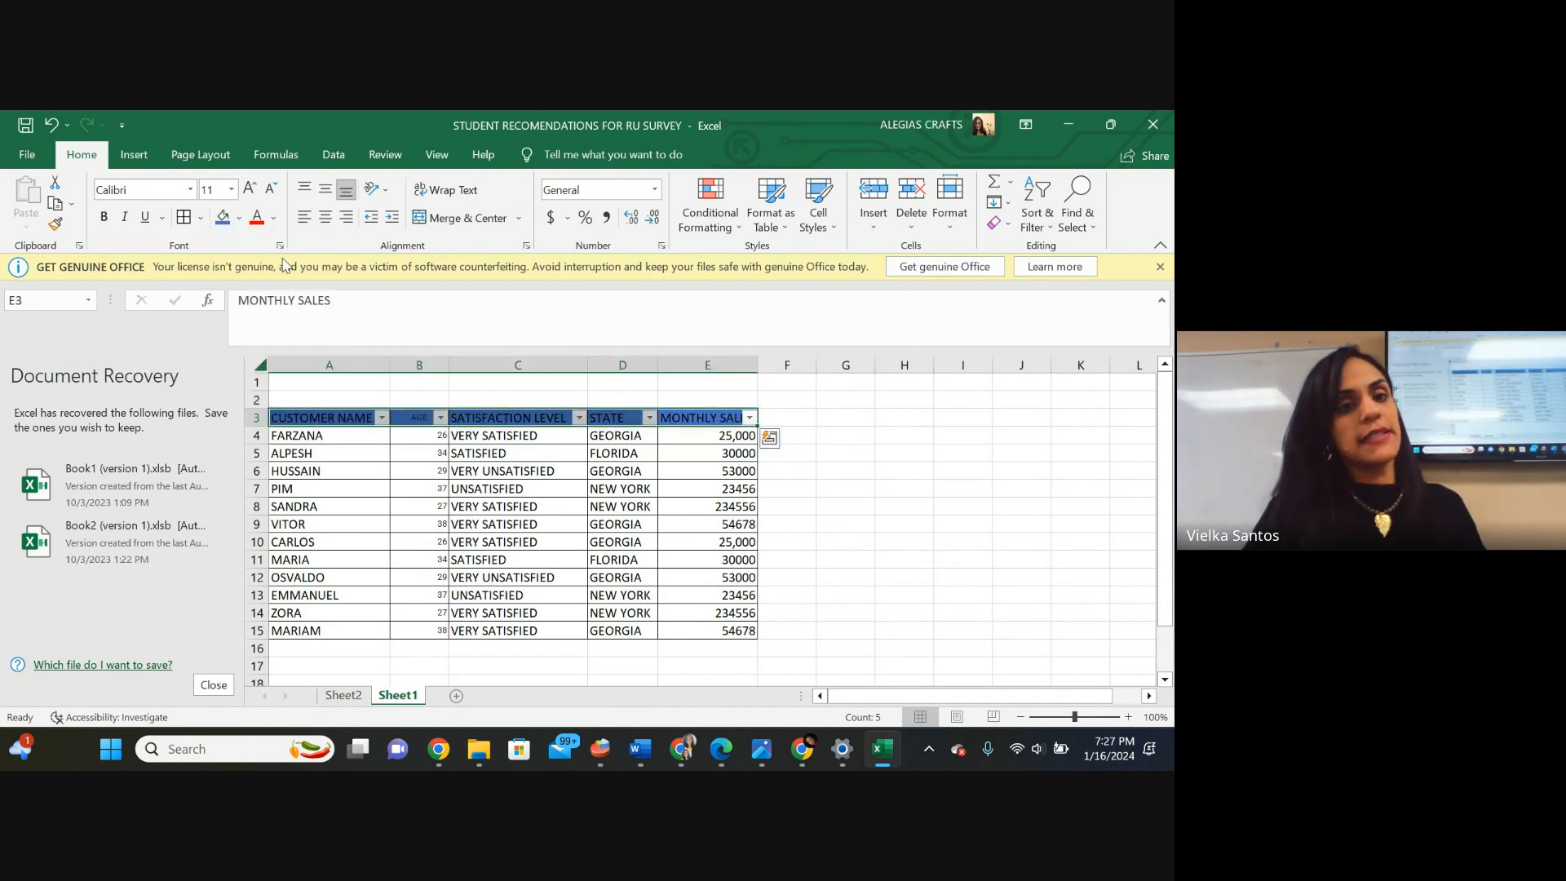
{"action": "left_click", "coordinate": [239, 218]}
{"action": "left_click", "coordinate": [288, 298]}
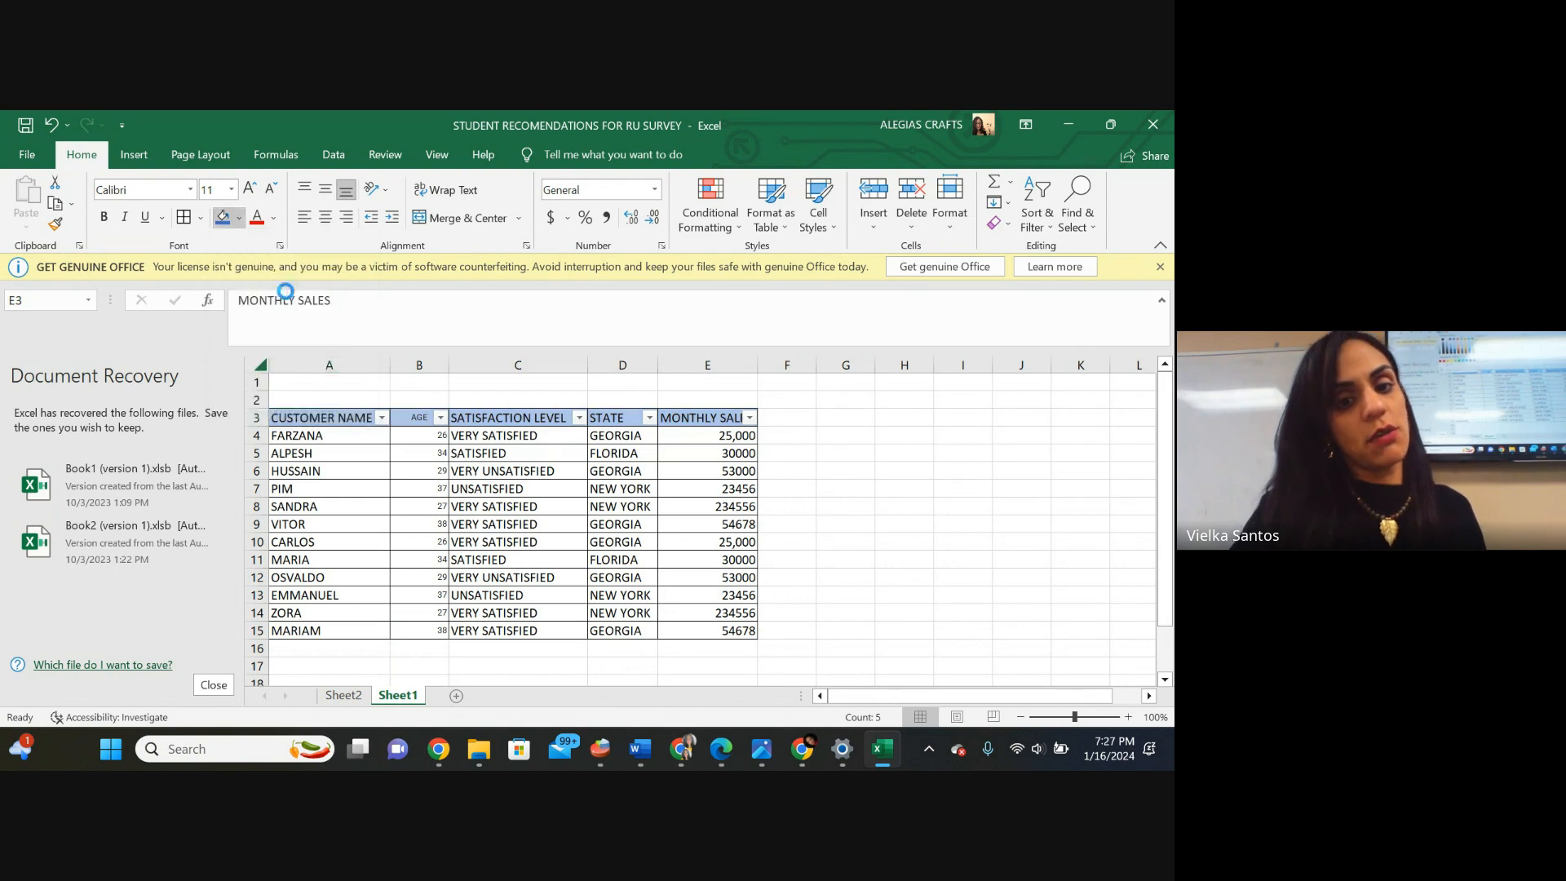
{"action": "left_click", "coordinate": [770, 581]}
Centre the contents of the whole table, A3:E15, horizontally in their cells.
{"action": "left_click_drag", "start_coordinate": [711, 627], "coordinate": [336, 422]}
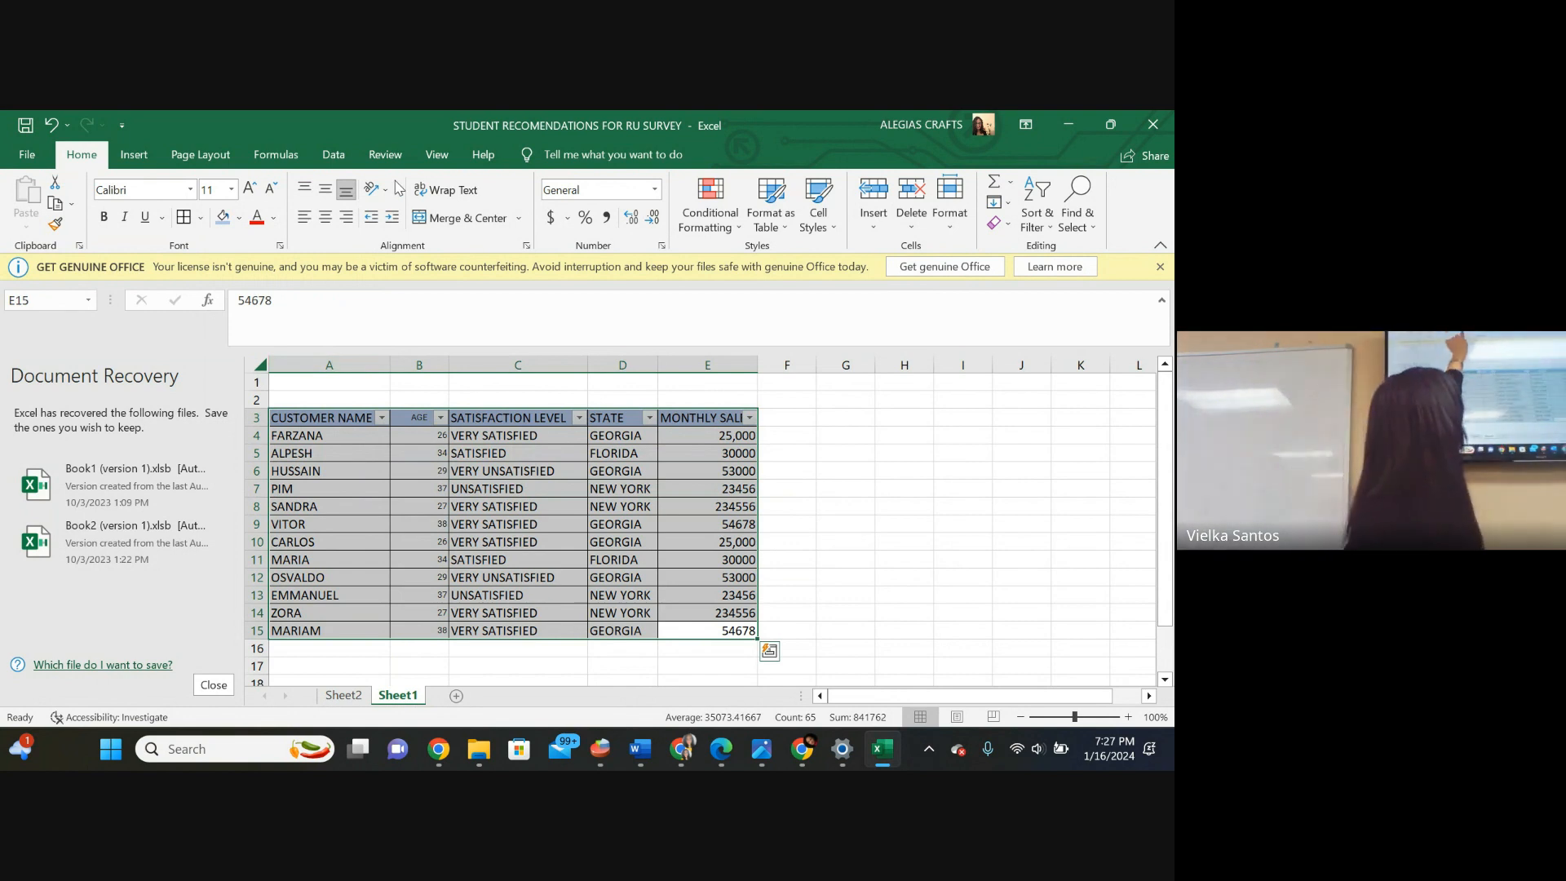
{"action": "left_click", "coordinate": [325, 217]}
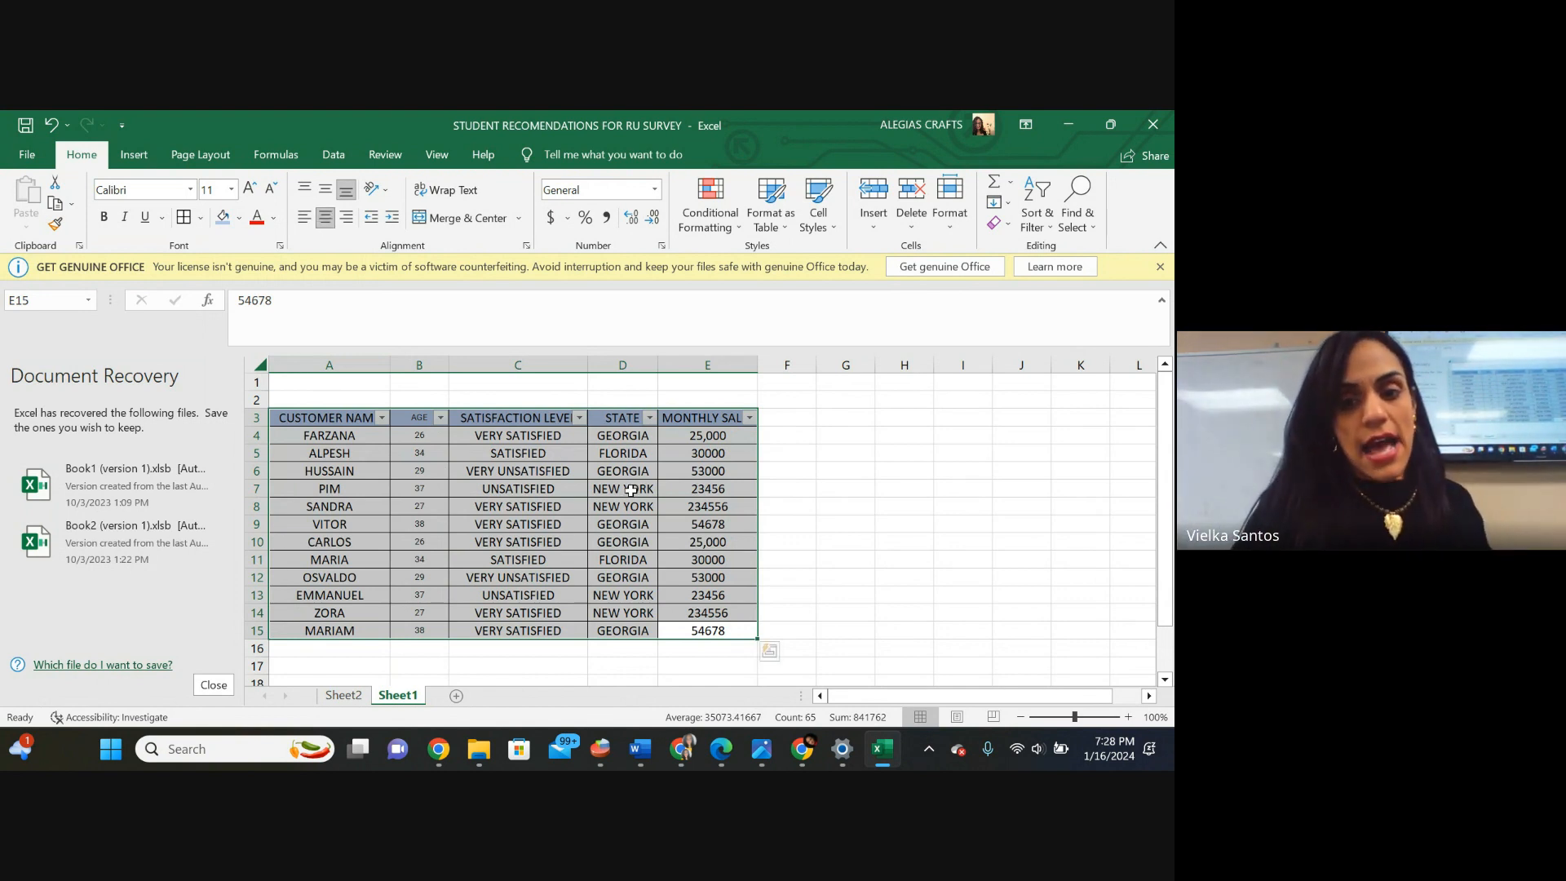
{"action": "left_click", "coordinate": [665, 488]}
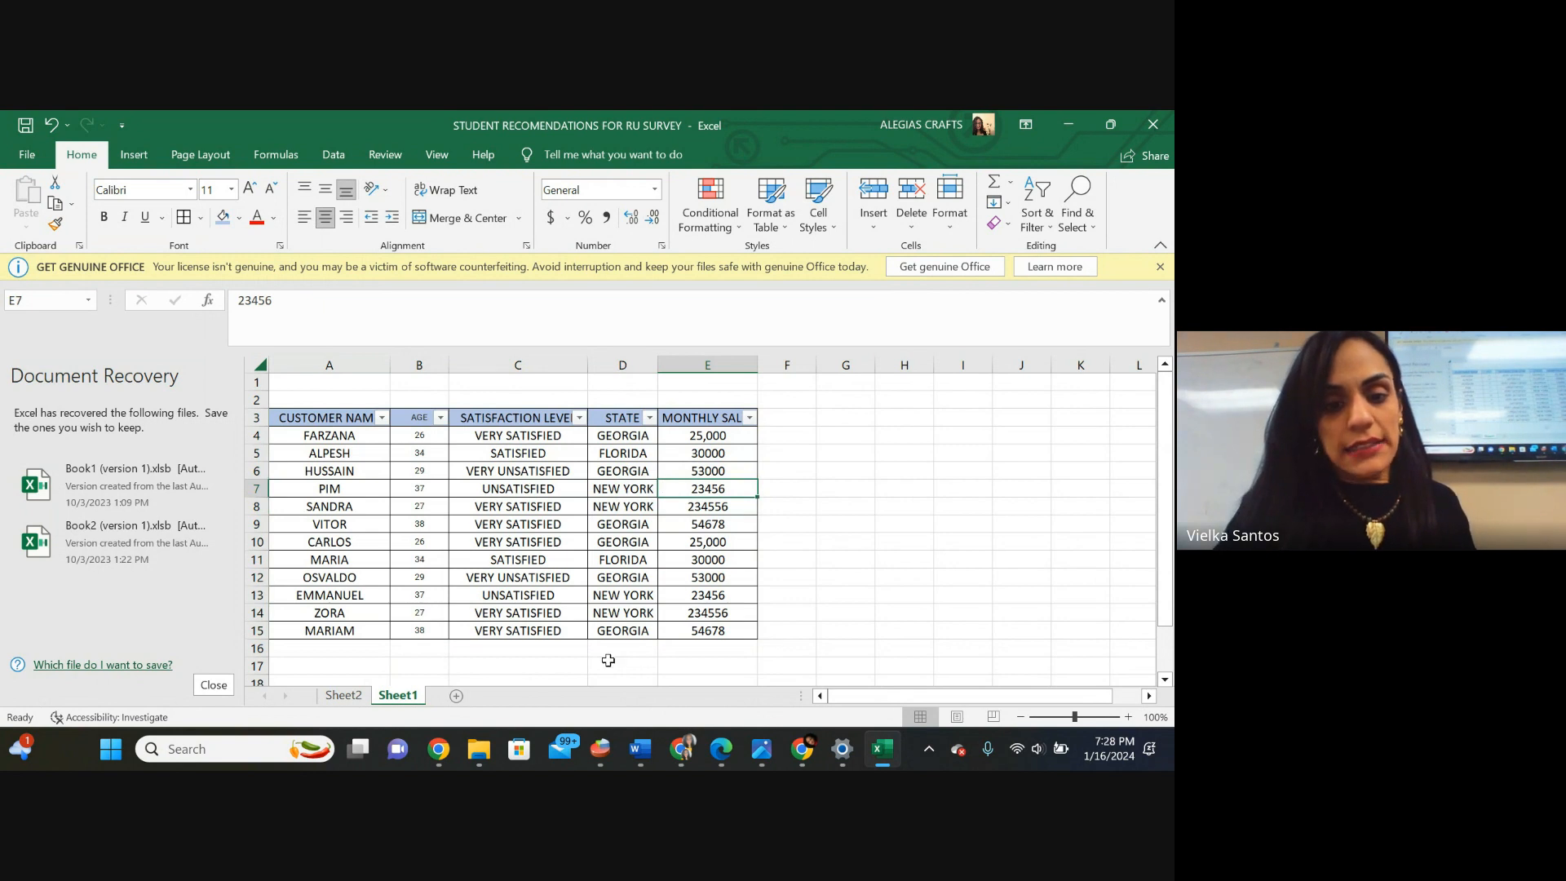
Enter the label TOTAL in cell A16, below the last customer name.
{"action": "left_click", "coordinate": [343, 646]}
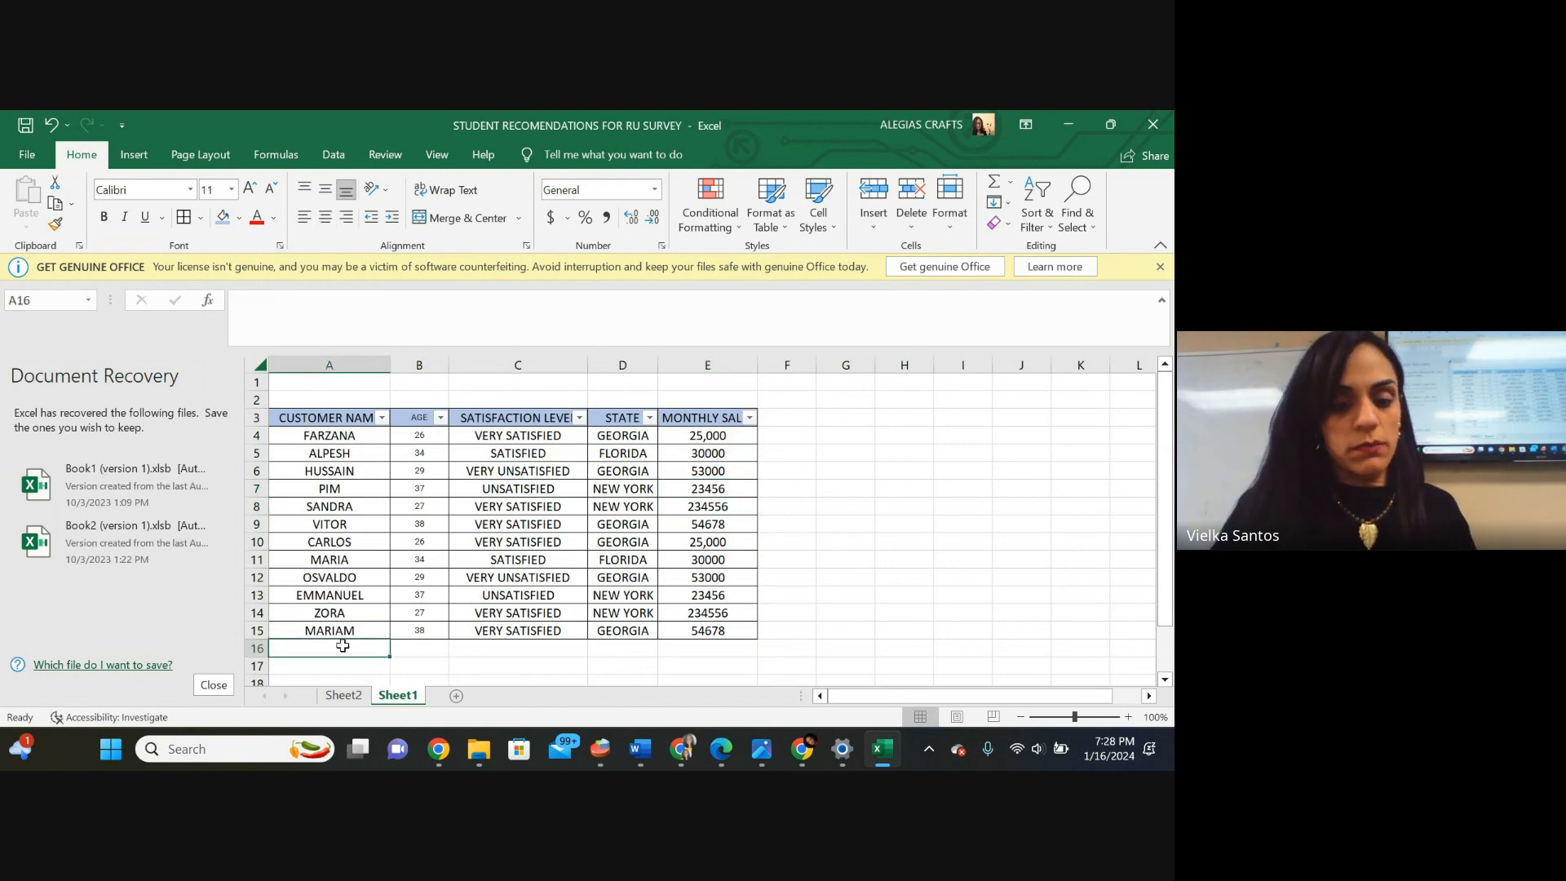
{"action": "type", "text": "TOTAL"}
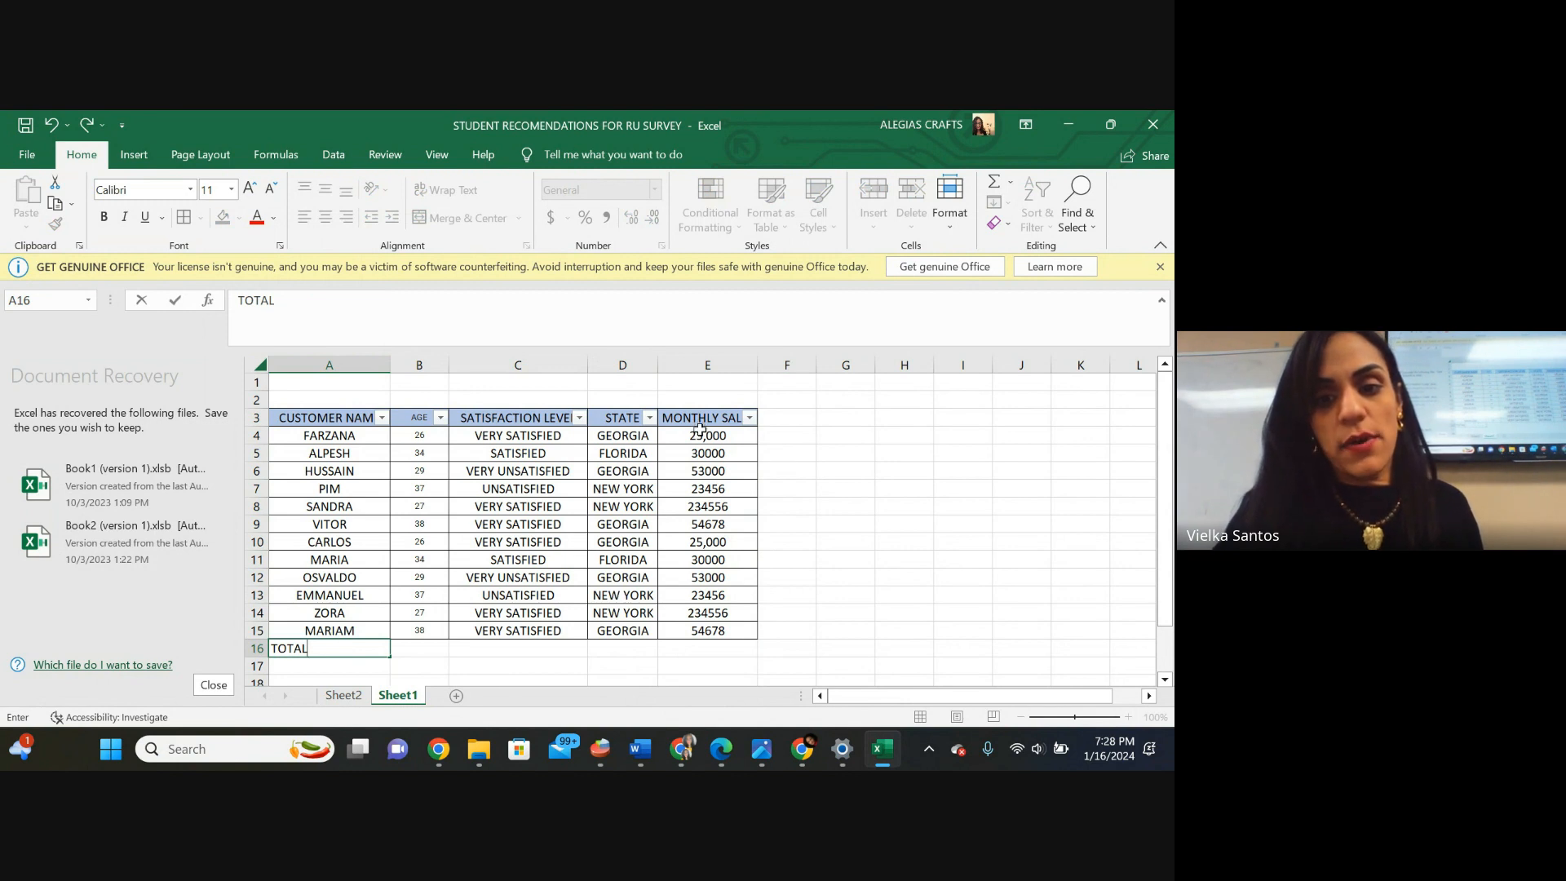
{"action": "left_click_drag", "start_coordinate": [699, 430], "coordinate": [717, 630]}
Try to total the monthly sales in E16 with the plain range formula =E4:E15, and undo each attempt.
{"action": "left_click", "coordinate": [675, 650]}
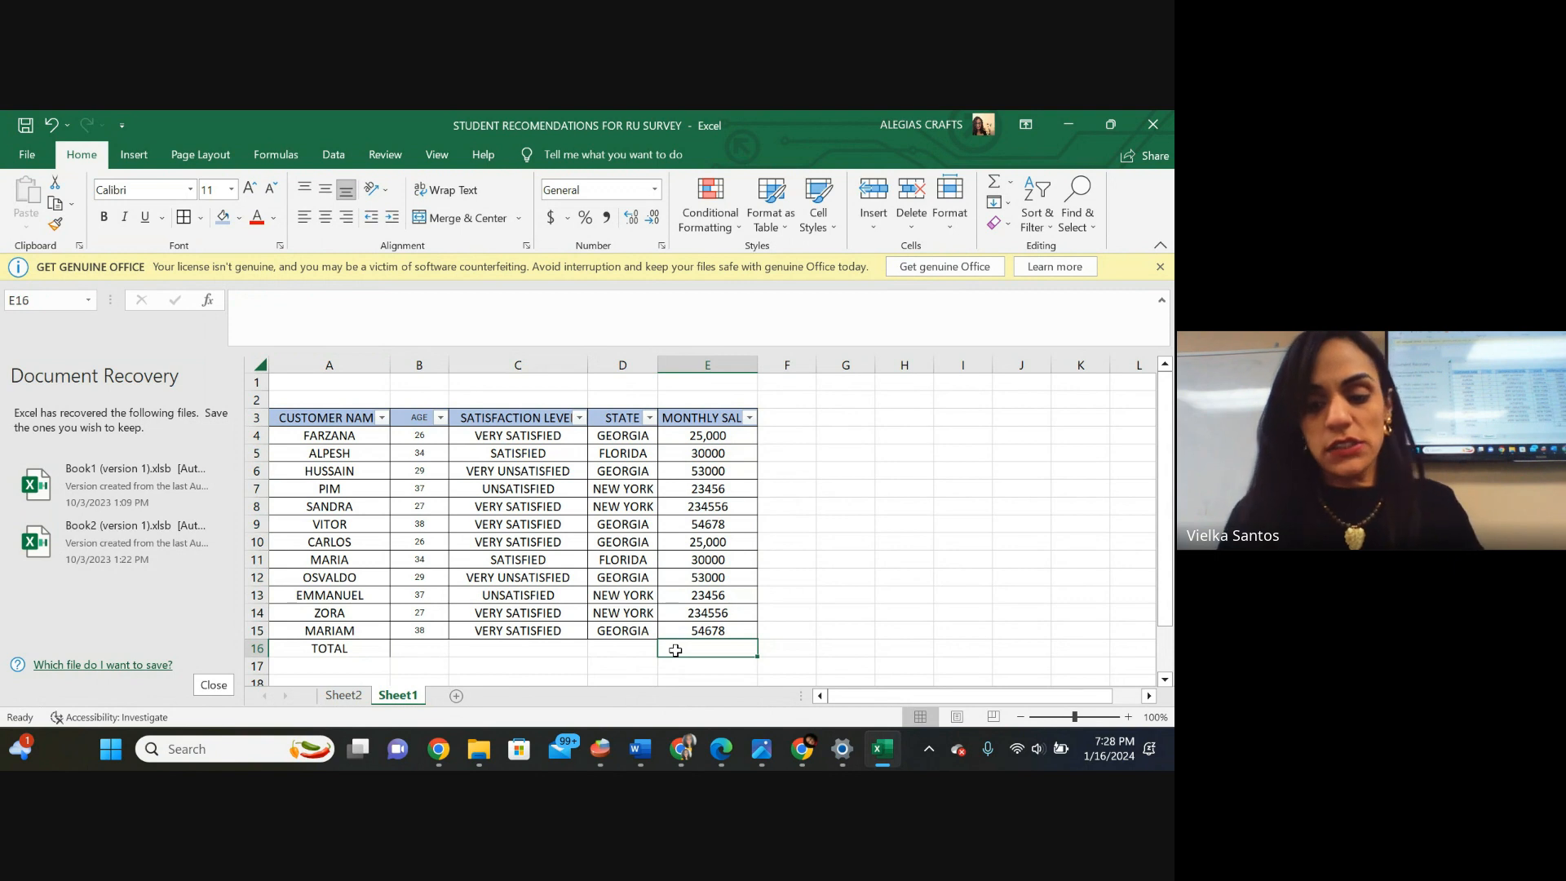
{"action": "type", "text": "="}
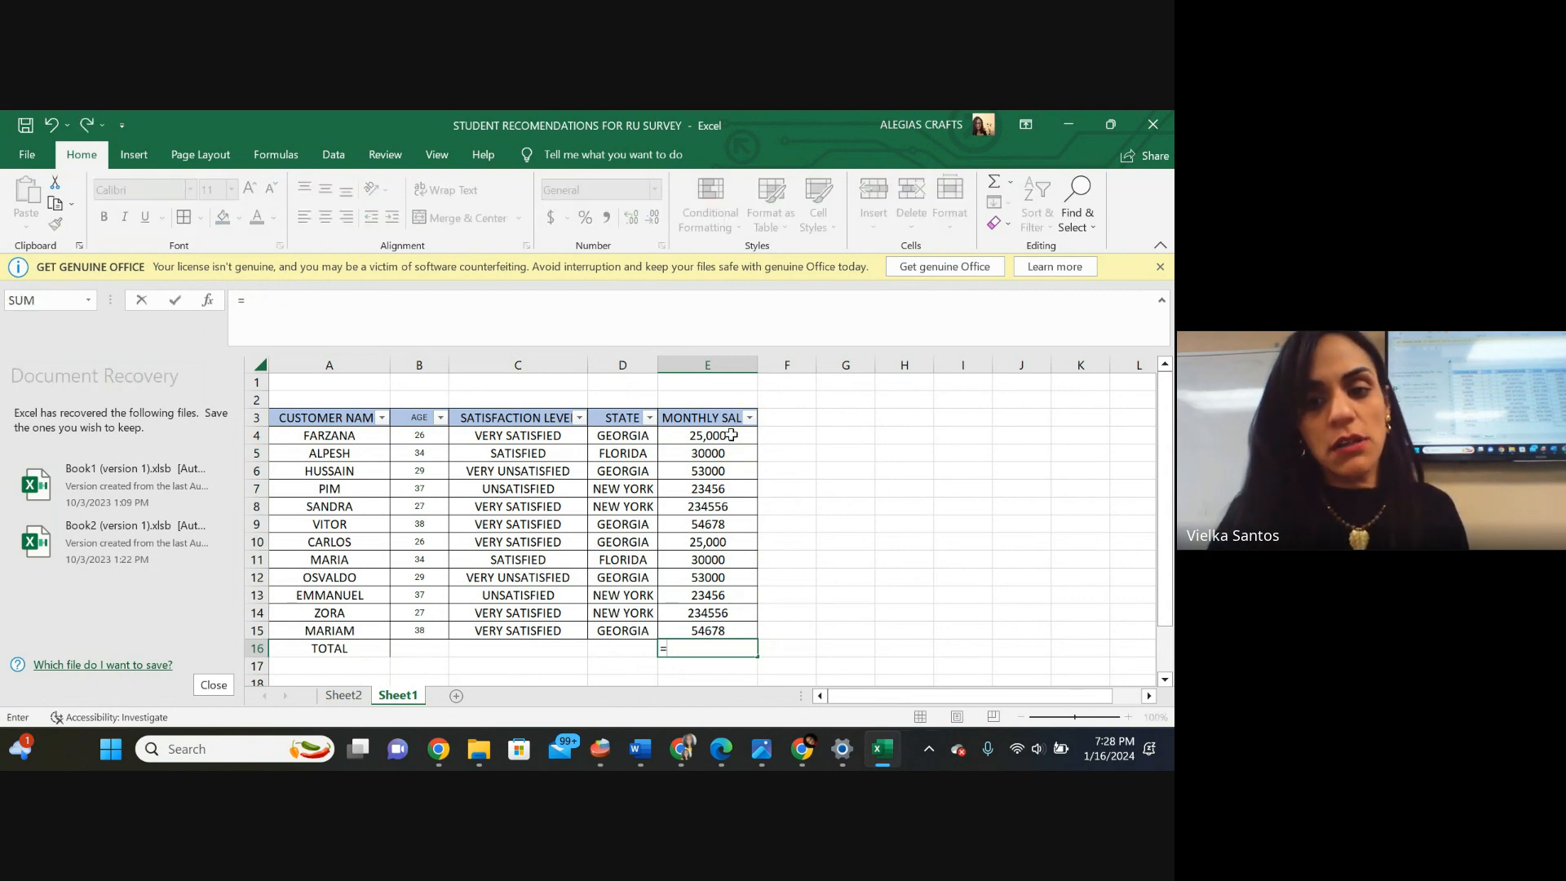
{"action": "left_click_drag", "start_coordinate": [732, 435], "coordinate": [708, 628]}
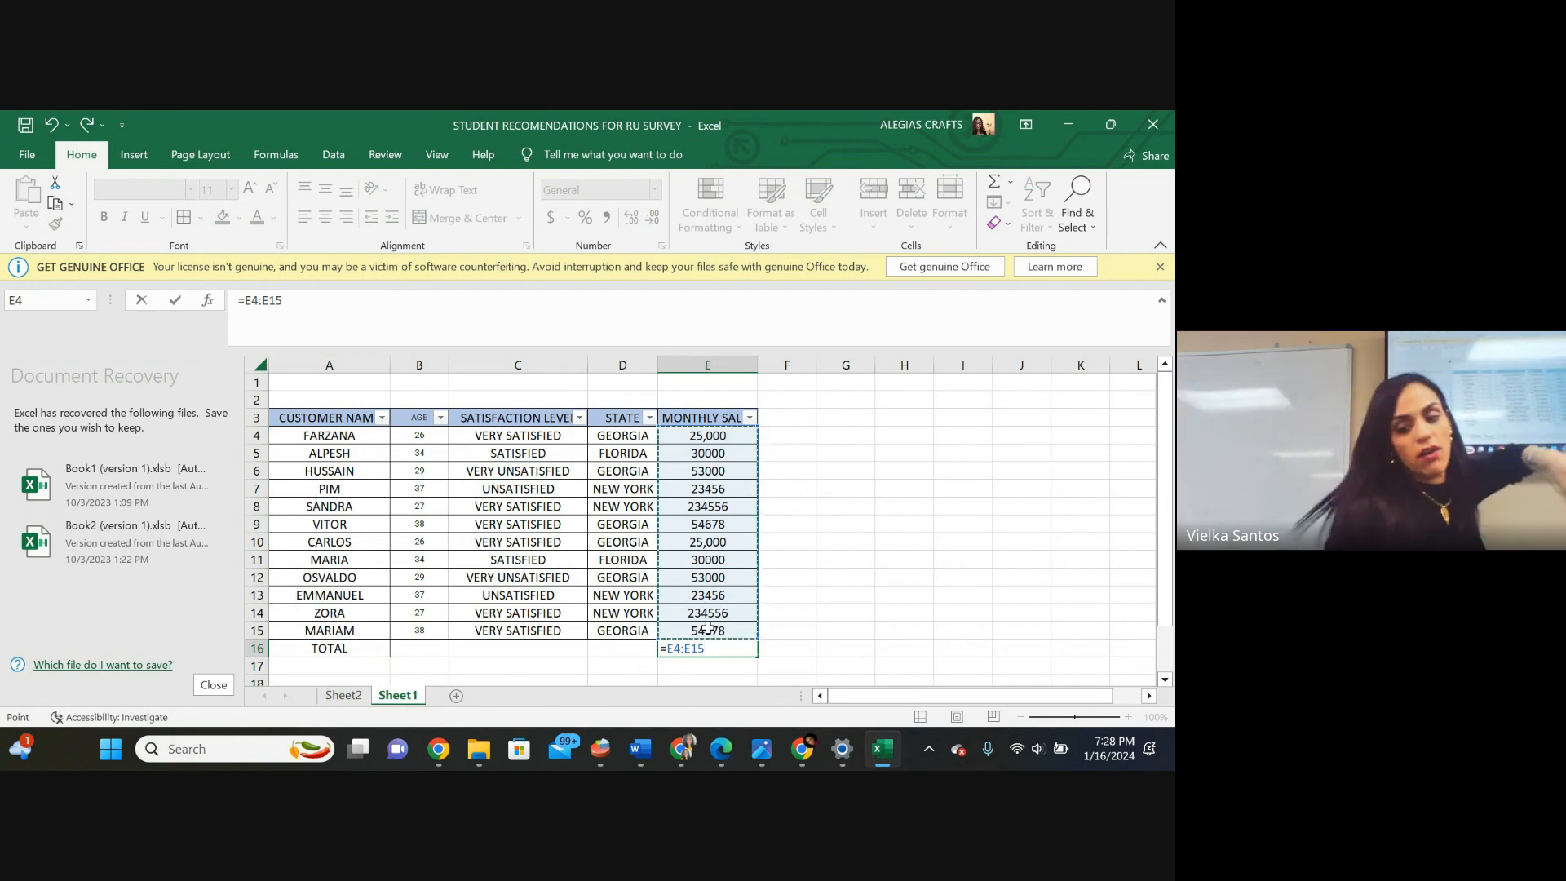
{"action": "key", "text": "Return"}
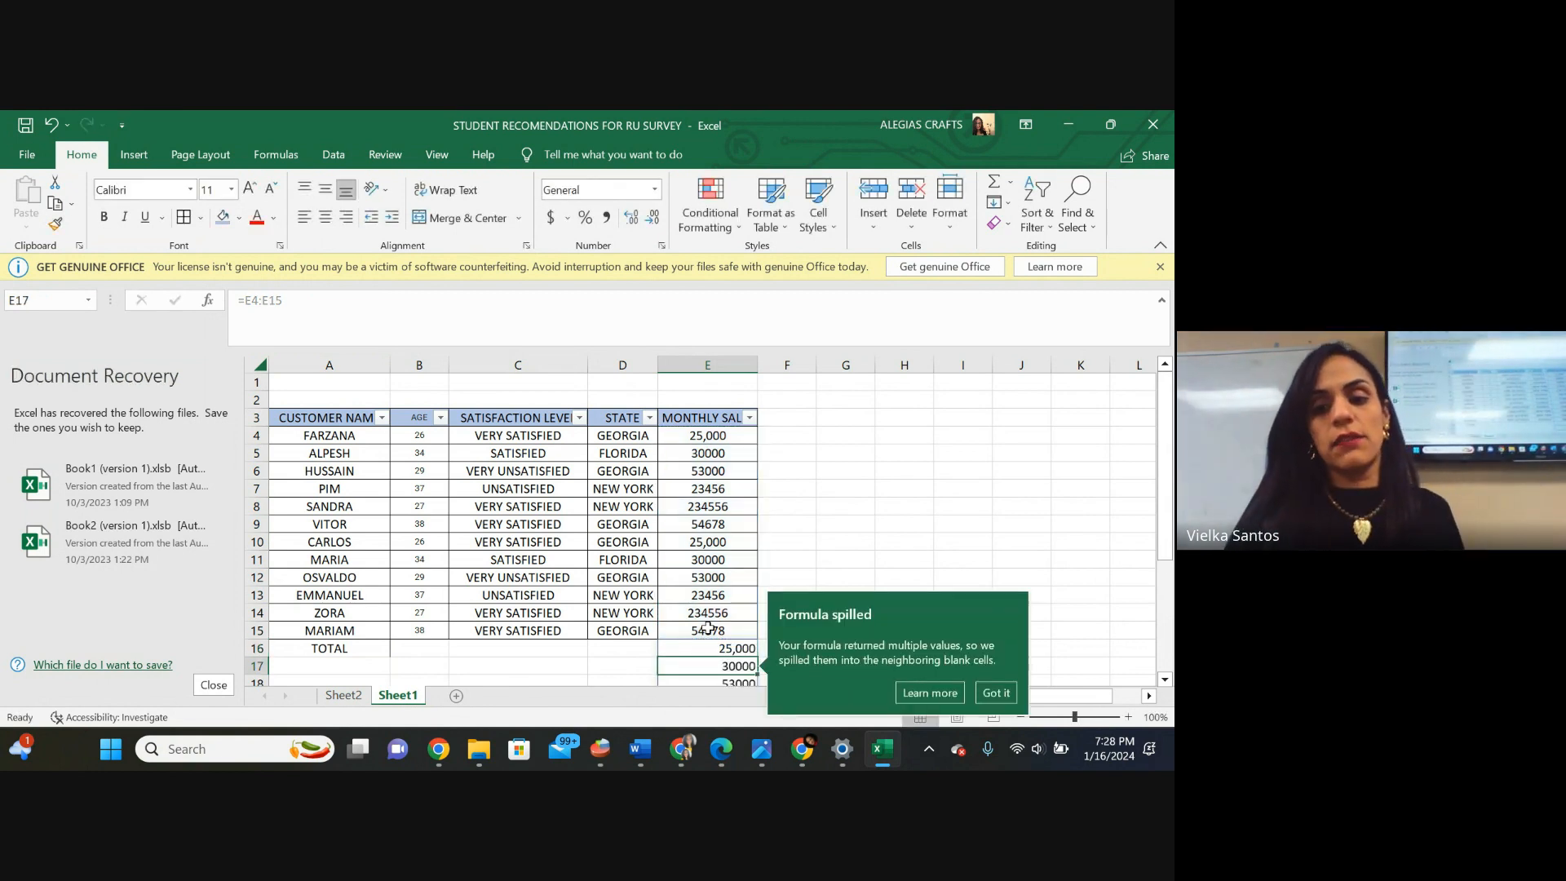
{"action": "scroll", "coordinate": [1147, 437], "scroll_direction": "down", "scroll_amount": 2}
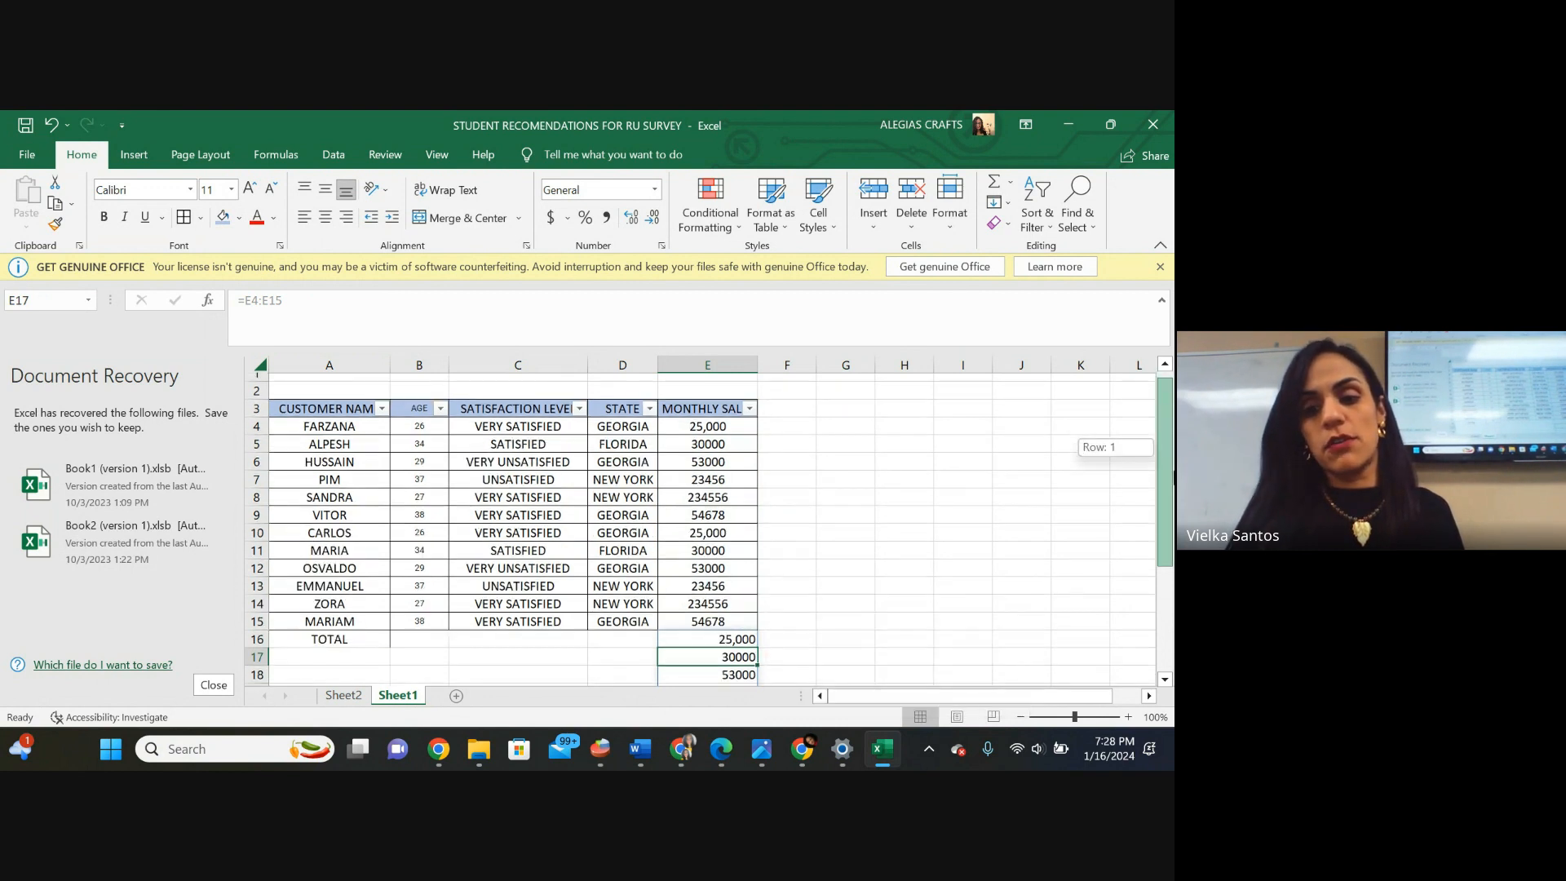
{"action": "left_click", "coordinate": [47, 130]}
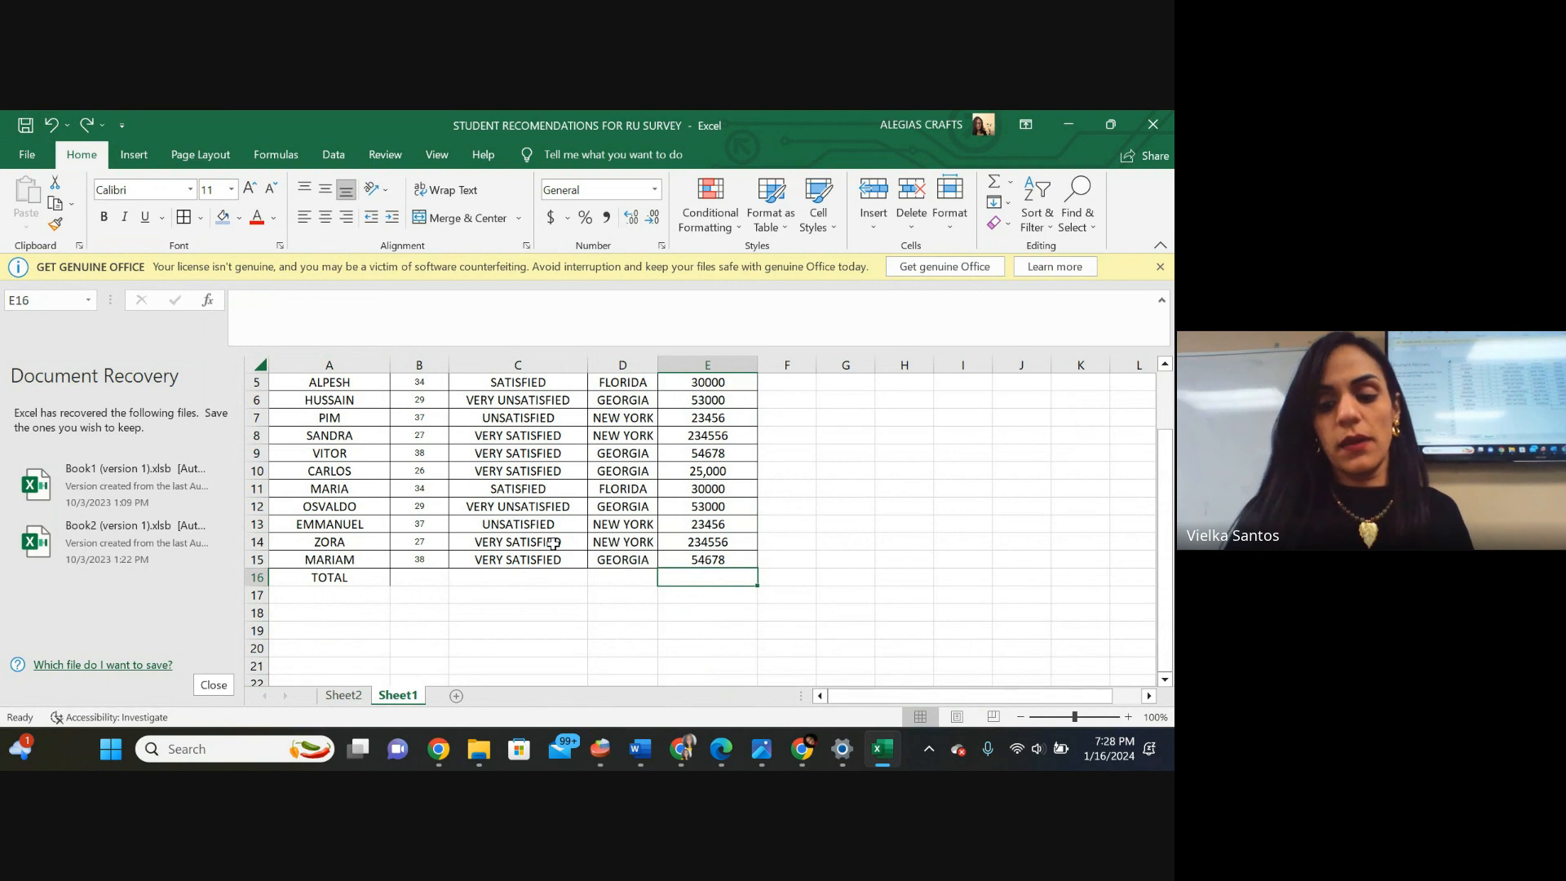
{"action": "type", "text": "="}
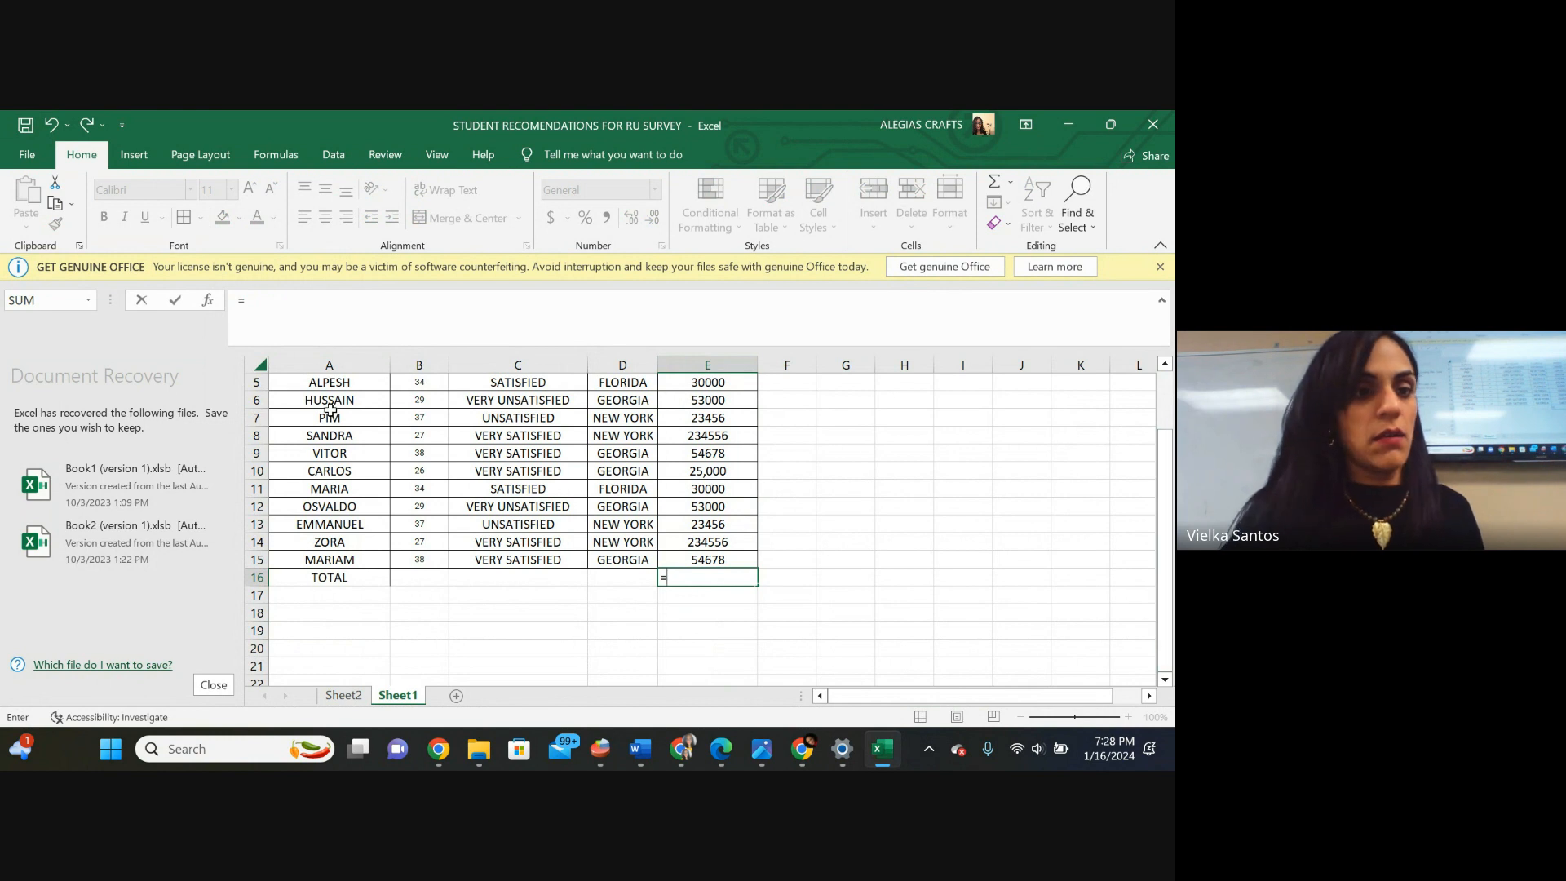
{"action": "scroll", "coordinate": [897, 450], "scroll_direction": "up", "scroll_amount": 1}
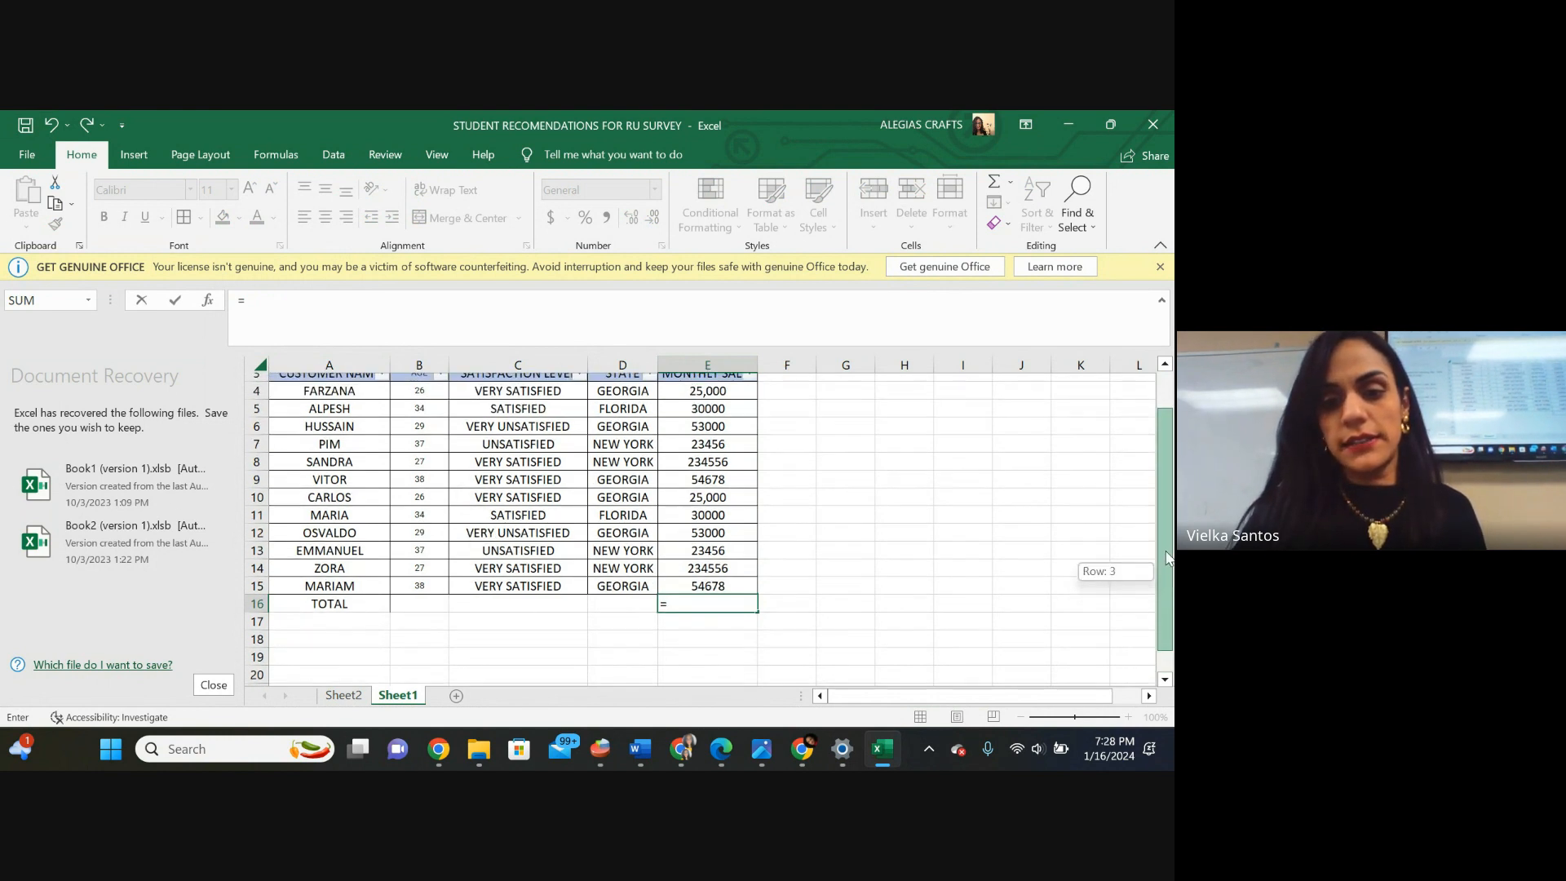
{"action": "scroll", "coordinate": [897, 451], "scroll_direction": "down", "scroll_amount": 1}
{"action": "left_click_drag", "start_coordinate": [688, 380], "coordinate": [730, 574]}
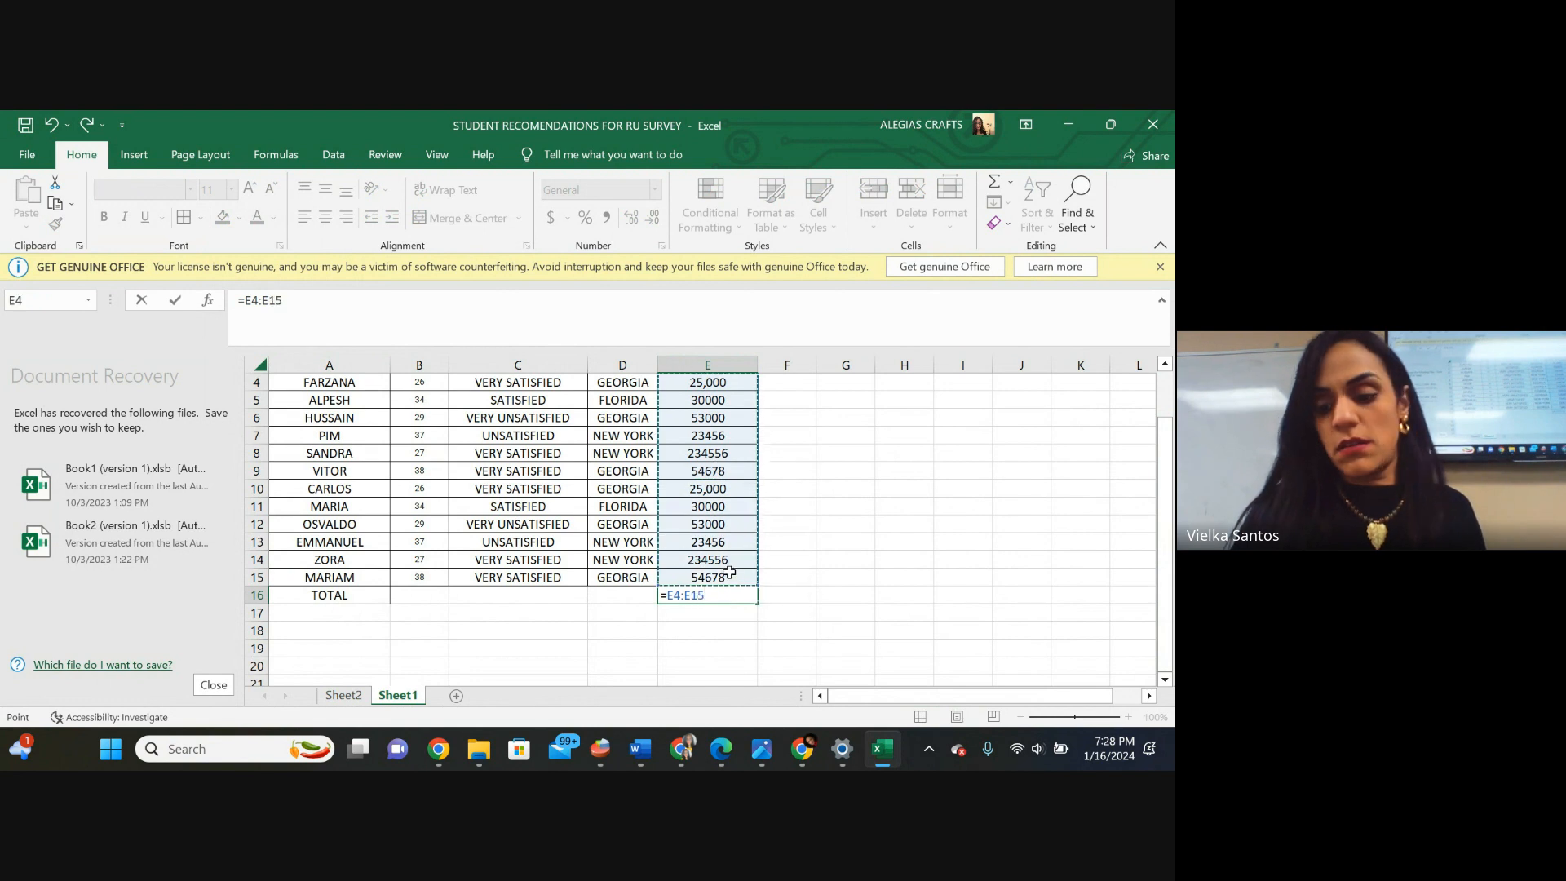
{"action": "key", "text": "Return"}
{"action": "left_click", "coordinate": [722, 598]}
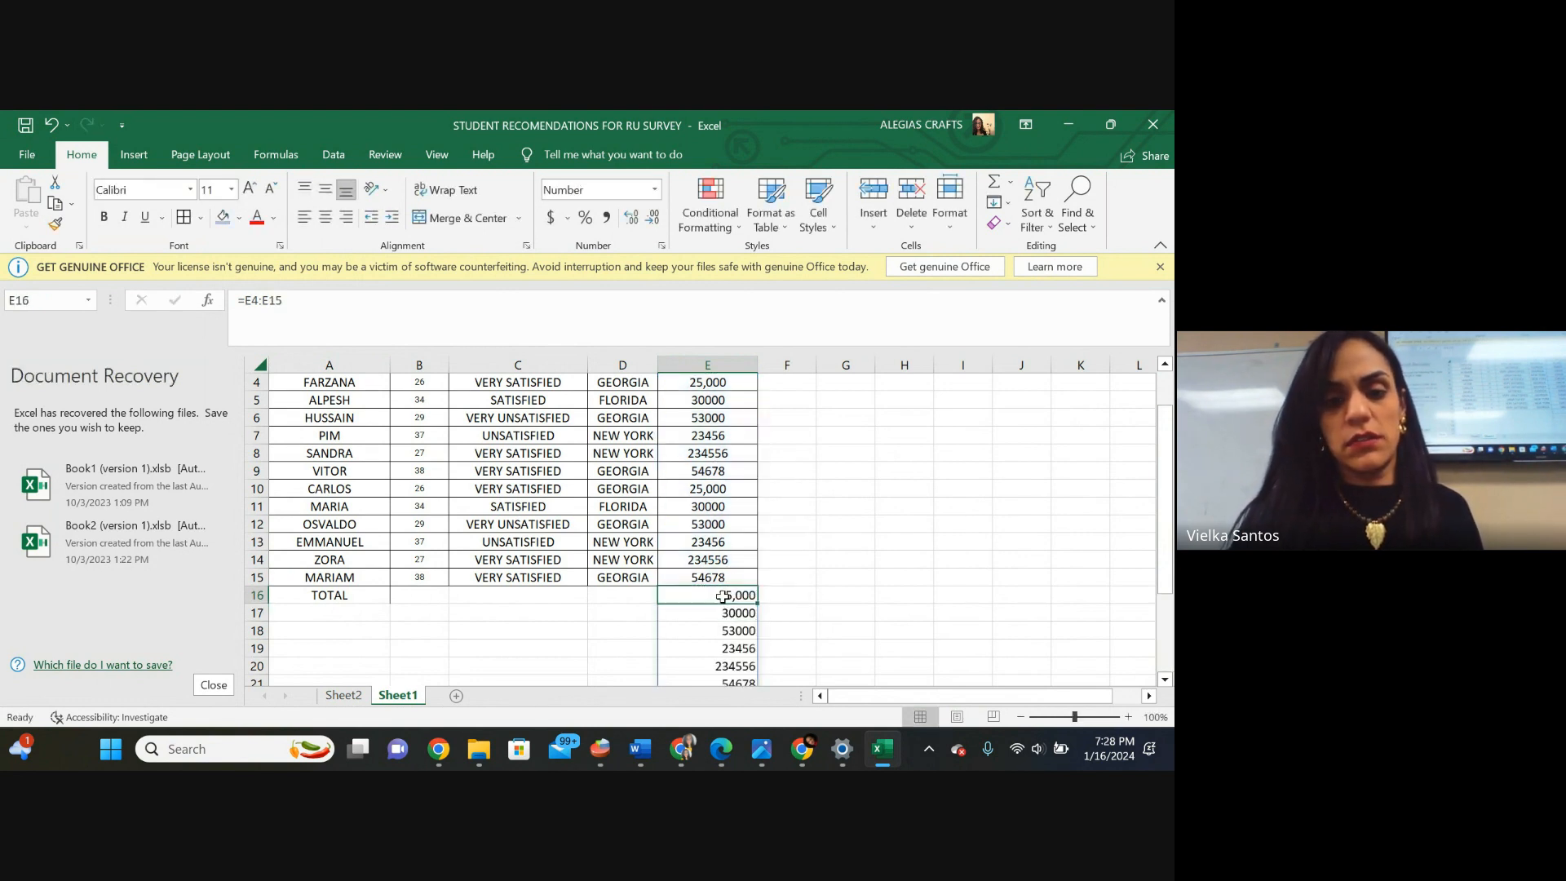
{"action": "left_click", "coordinate": [51, 124]}
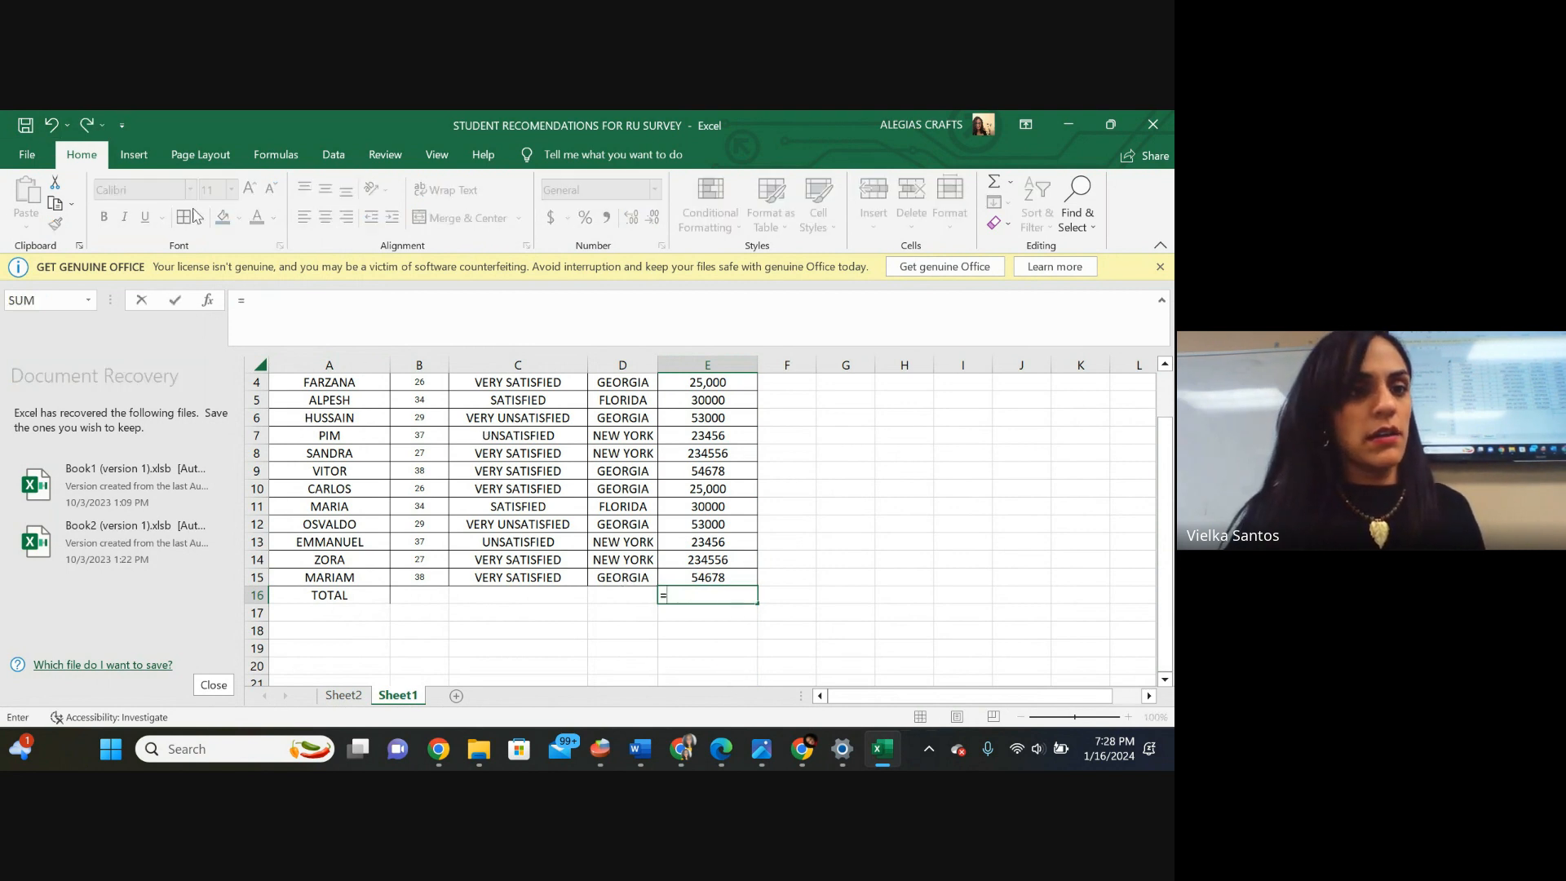
Total the monthly sales in cell E16 with the SUM function over E4:E15.
{"action": "left_click", "coordinate": [59, 301]}
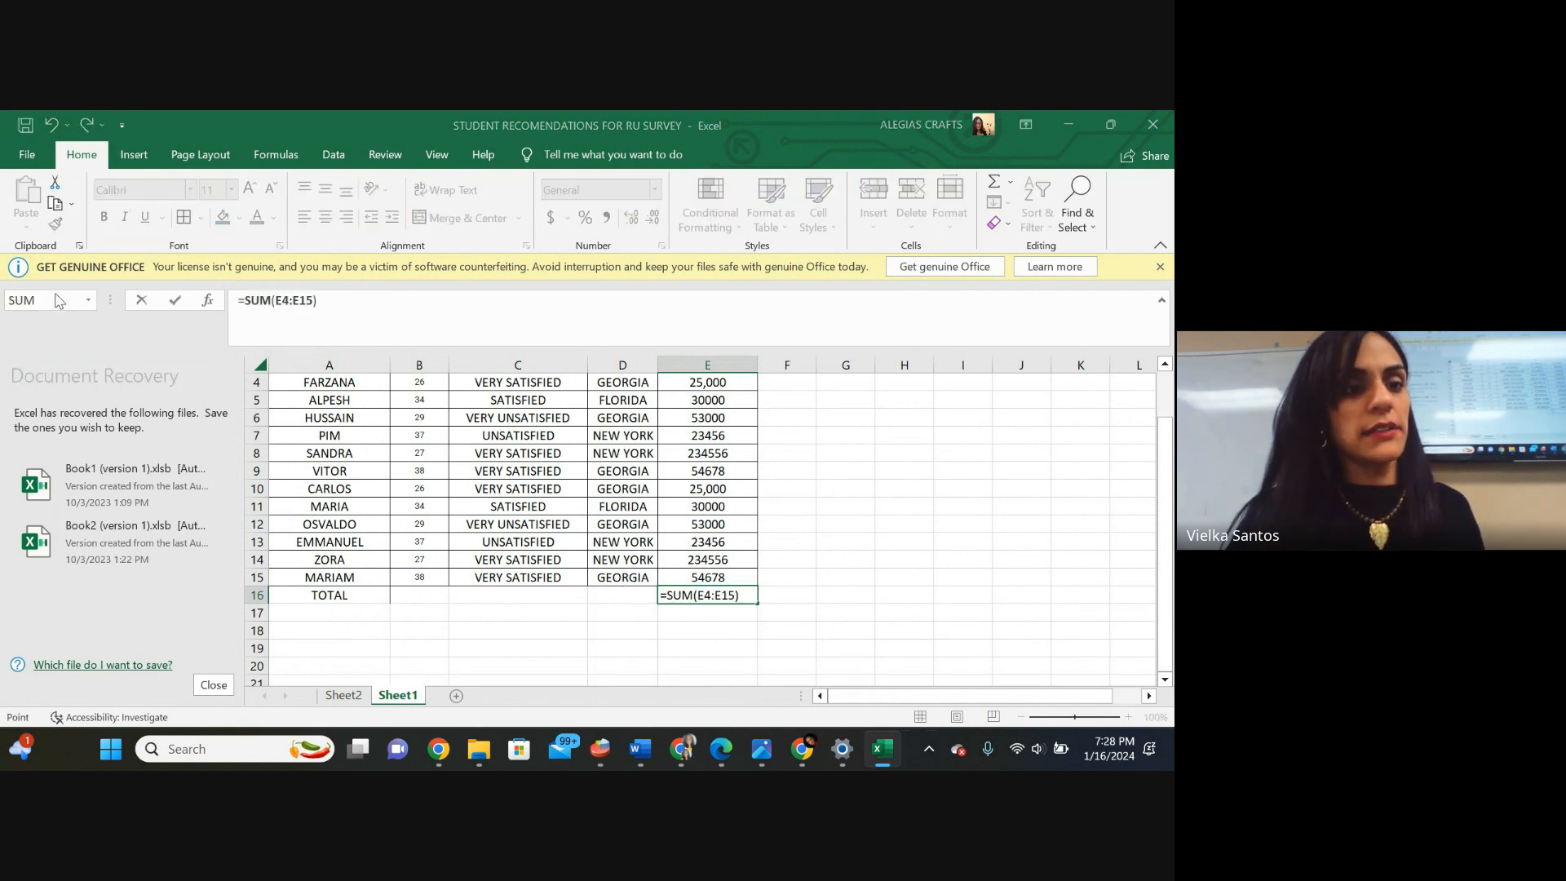
{"action": "left_click", "coordinate": [461, 425]}
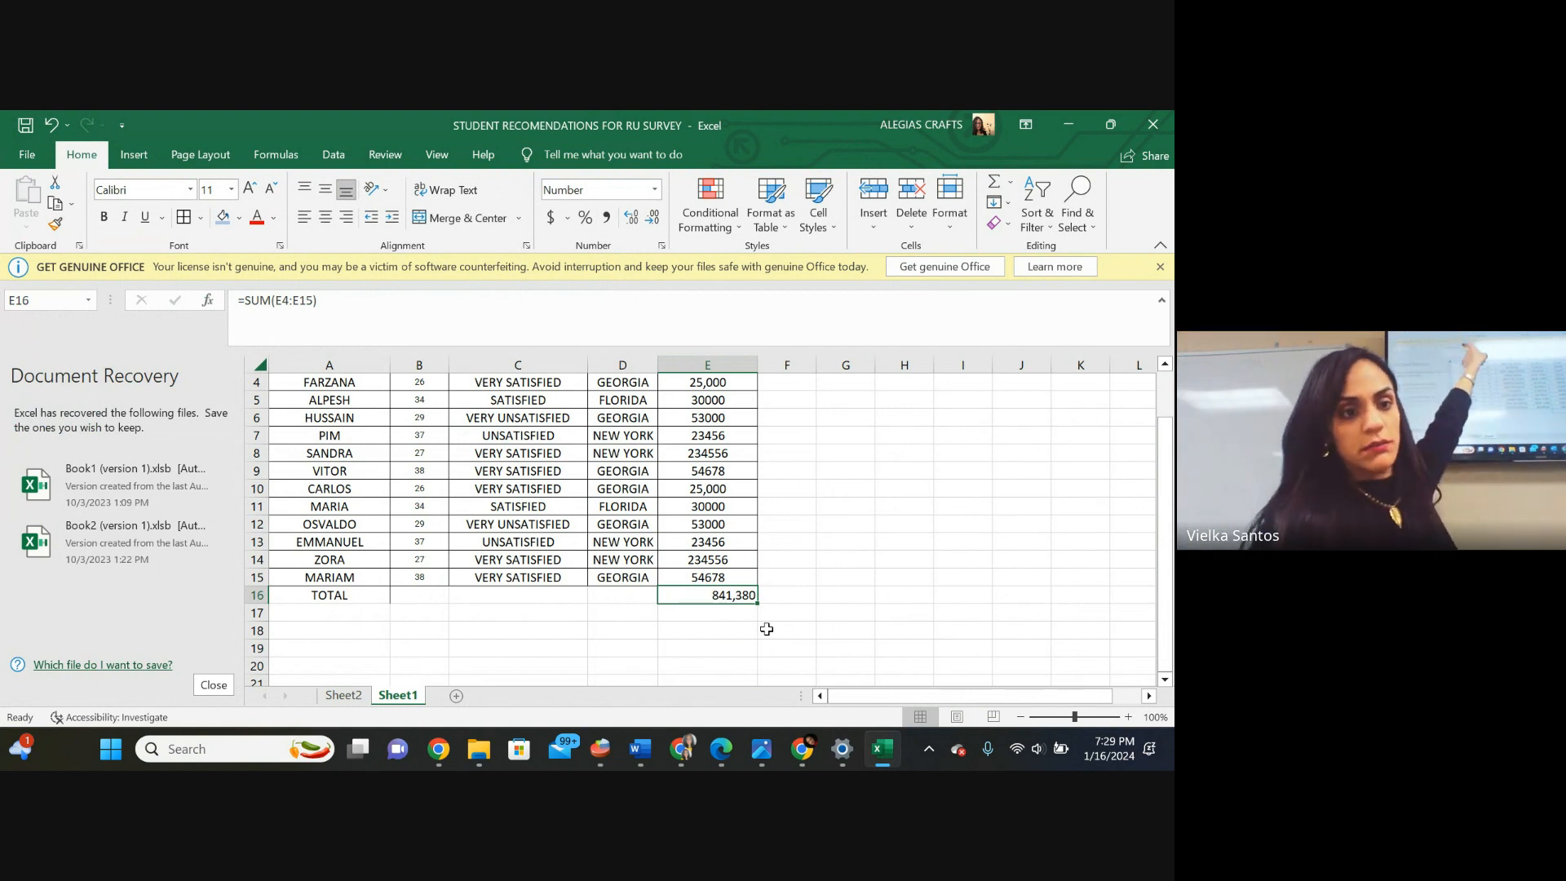
{"action": "left_click", "coordinate": [88, 310]}
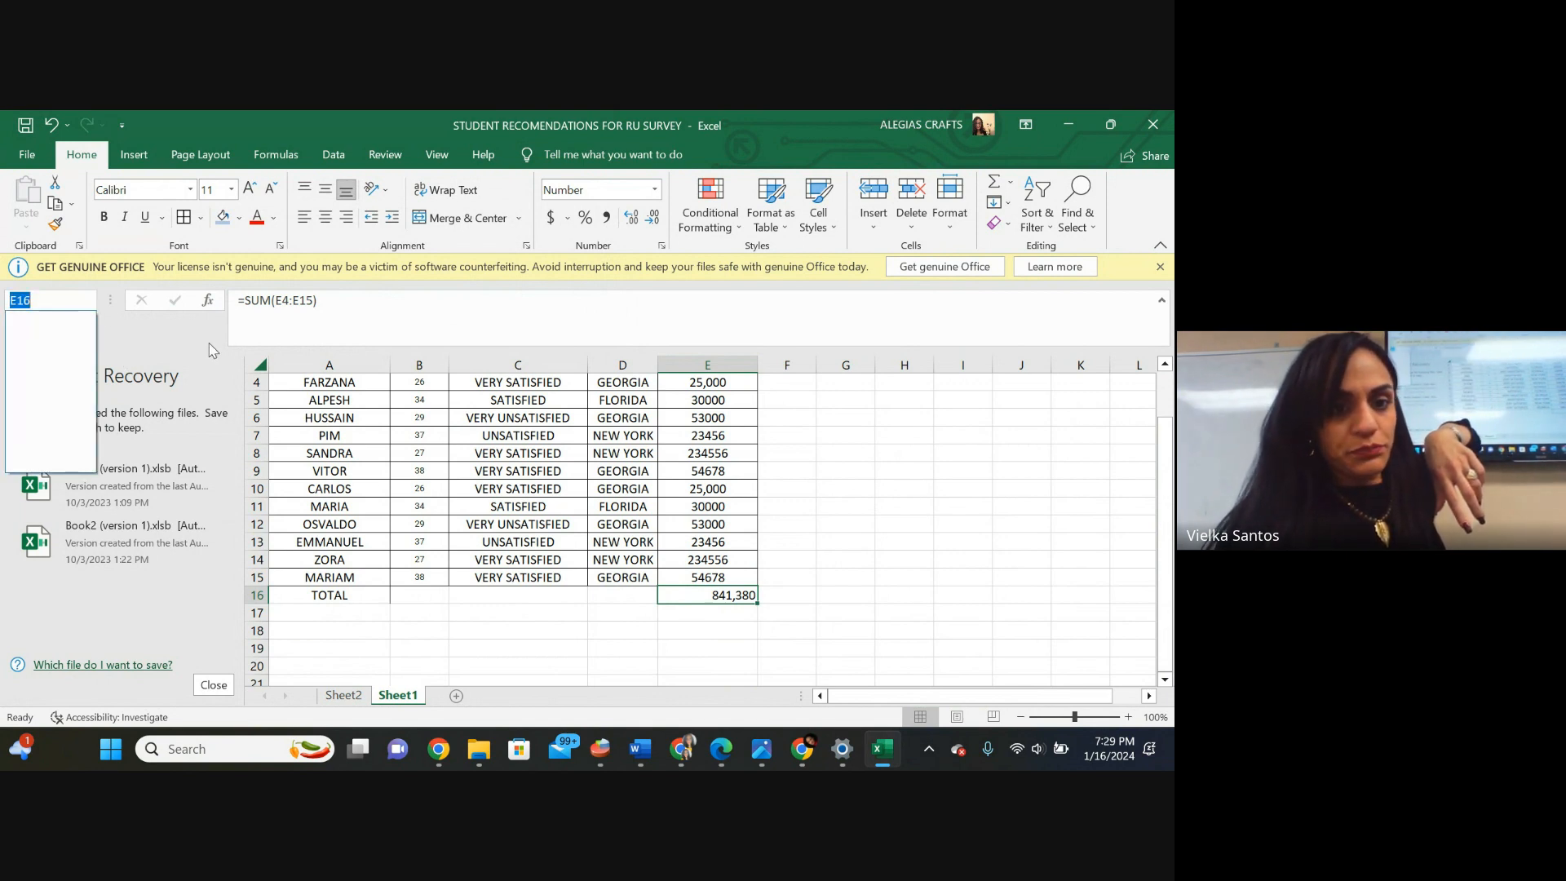
{"action": "left_click", "coordinate": [494, 578]}
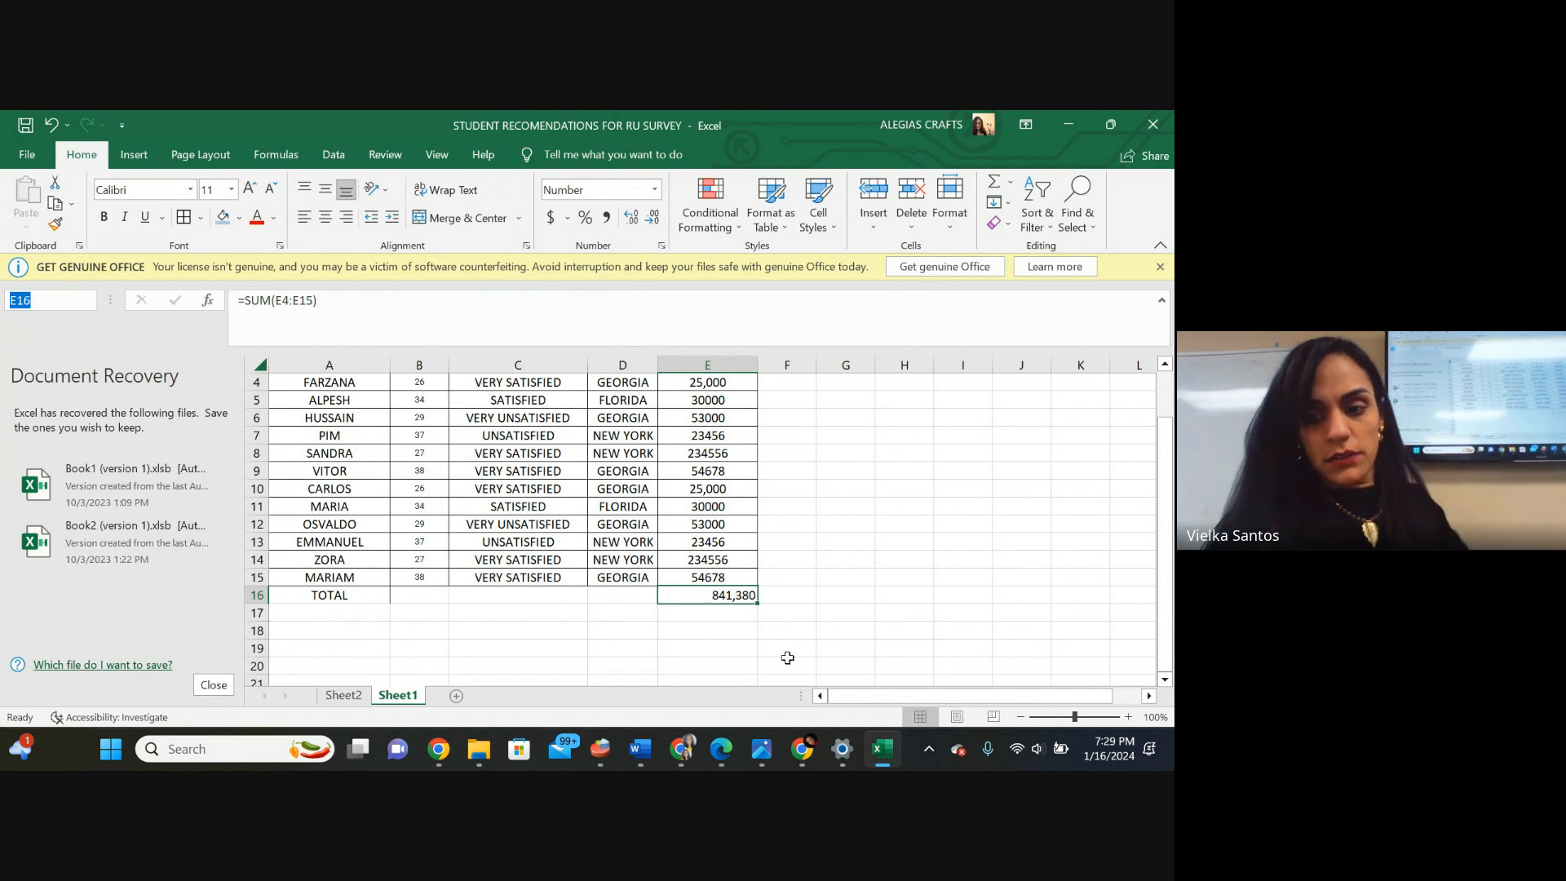
{"action": "left_click", "coordinate": [1170, 575]}
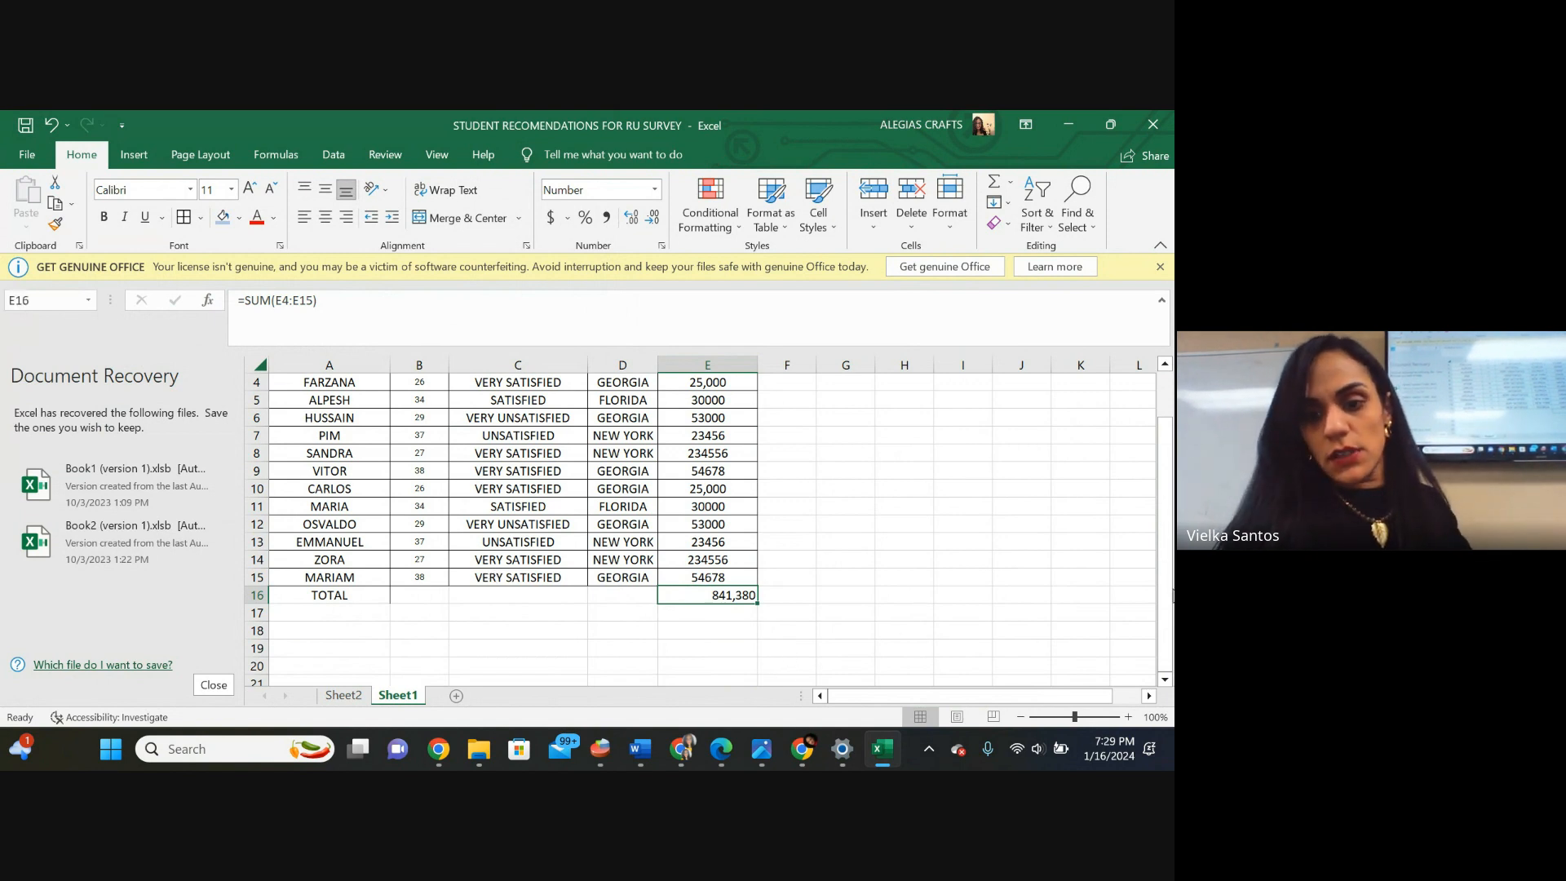
Fill the monthly sales total in cell E16 with the same light blue as the header row.
{"action": "left_click", "coordinate": [649, 619]}
{"action": "left_click", "coordinate": [685, 596]}
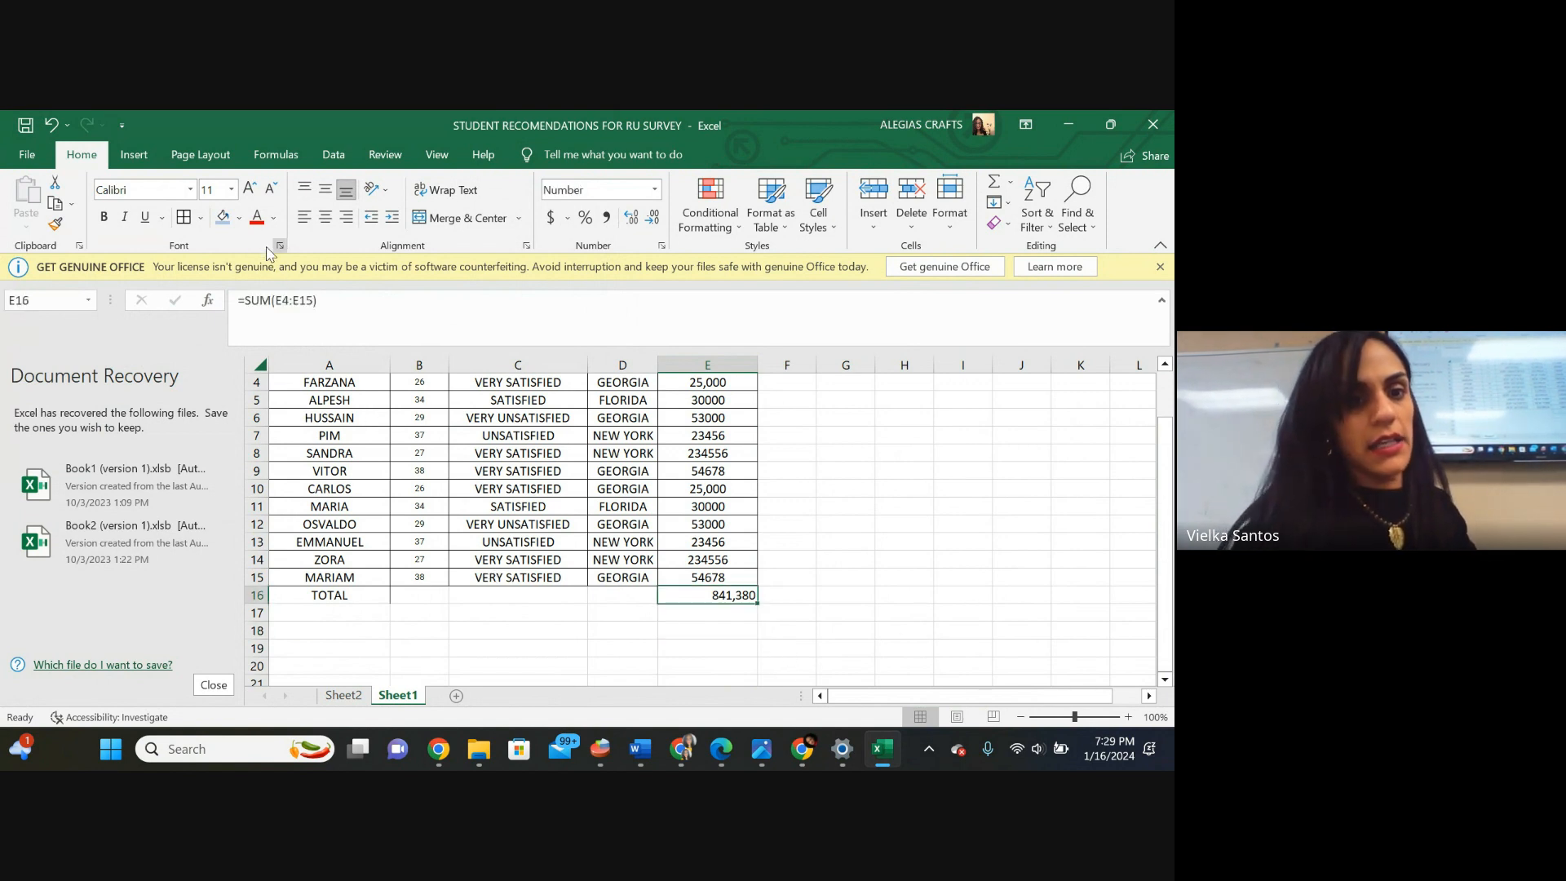
{"action": "left_click", "coordinate": [746, 528], "text": "ctrl"}
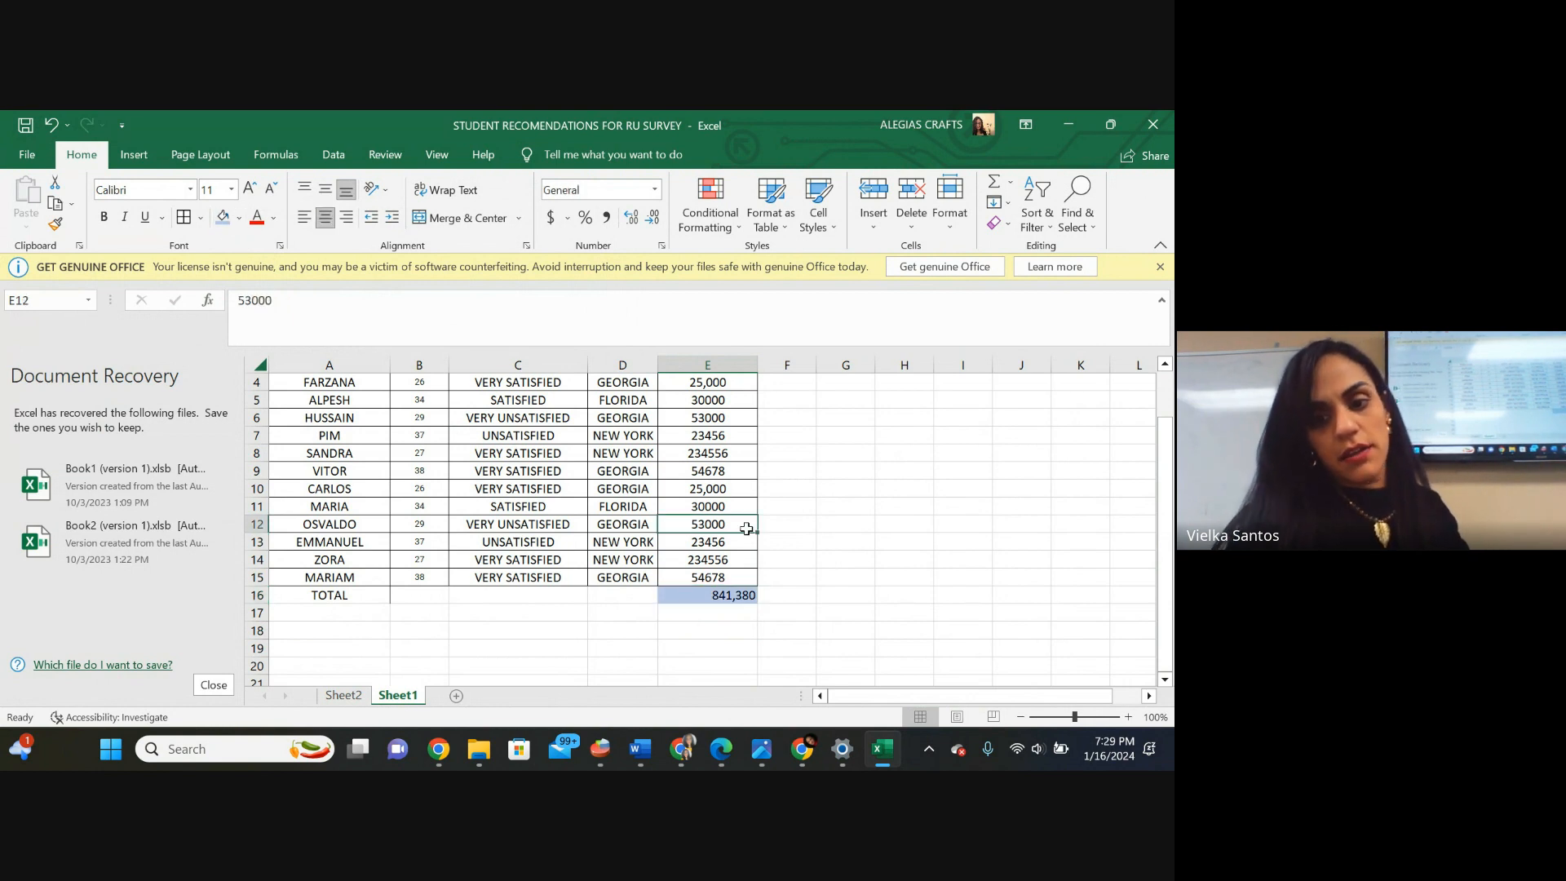
Apply the comma style to the monthly sales values in E4:E15.
{"action": "left_click_drag", "start_coordinate": [1166, 640], "coordinate": [1166, 594]}
{"action": "left_click_drag", "start_coordinate": [710, 434], "coordinate": [741, 624]}
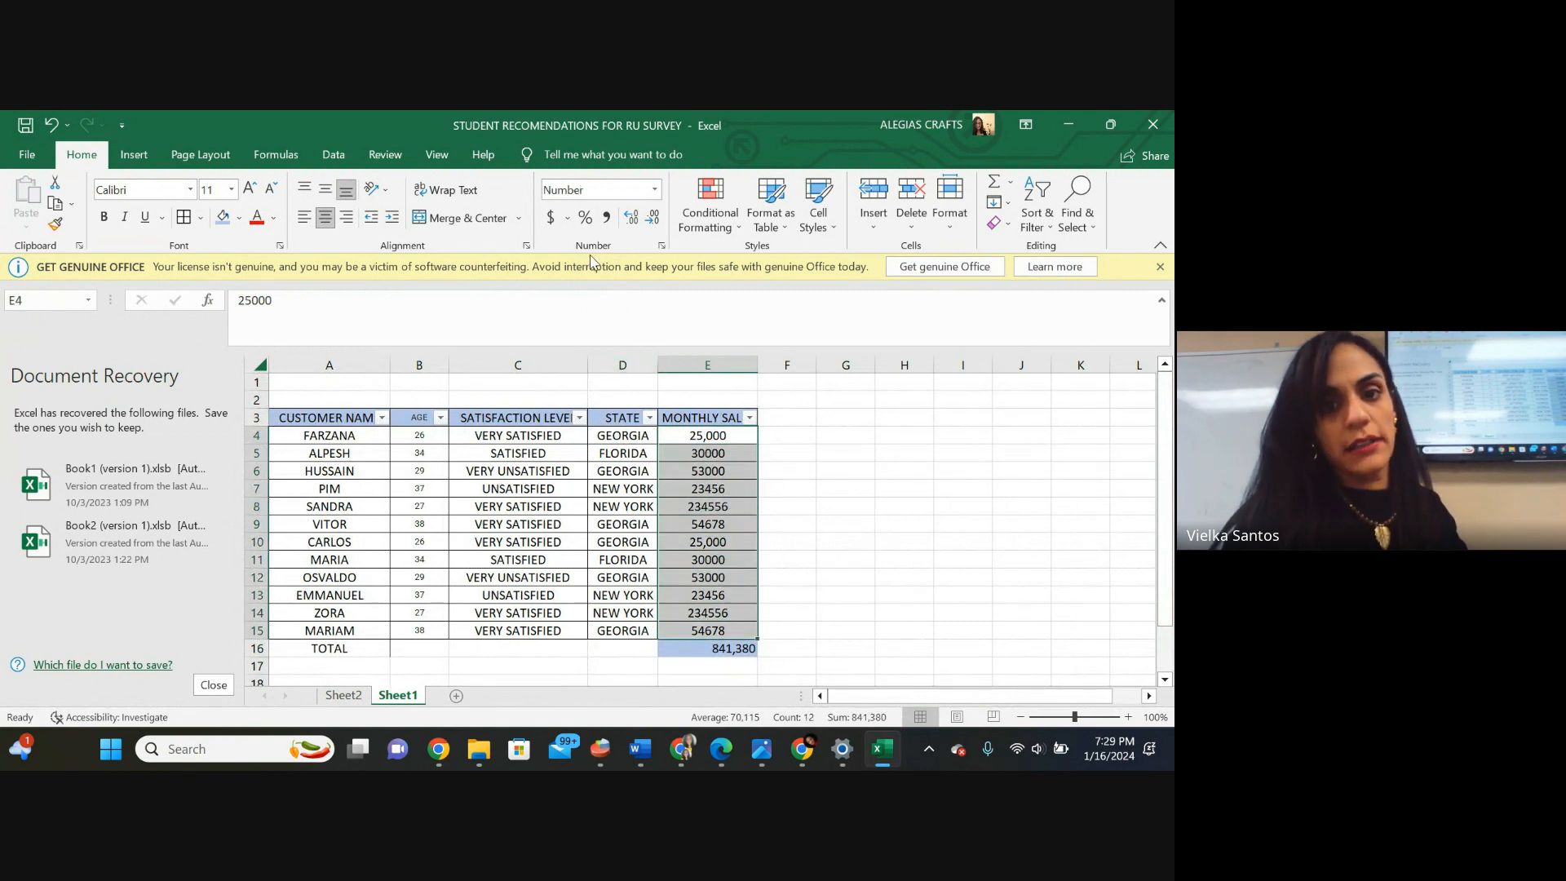
{"action": "left_click", "coordinate": [605, 220]}
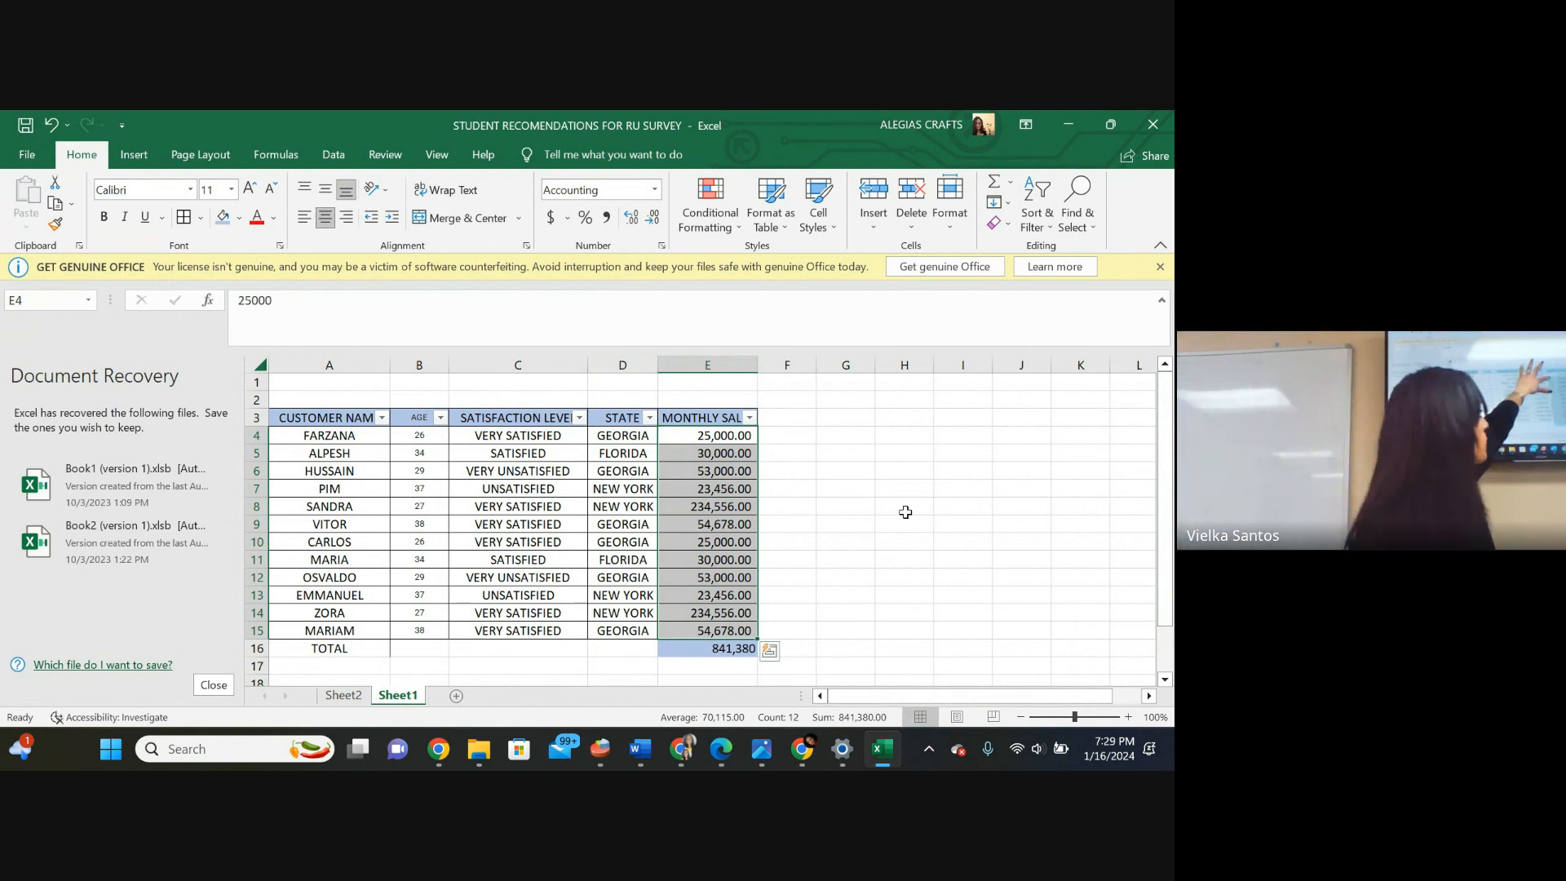
Fill the whole total row, A16:E16, with the light blue of the header row.
{"action": "left_click", "coordinate": [612, 650]}
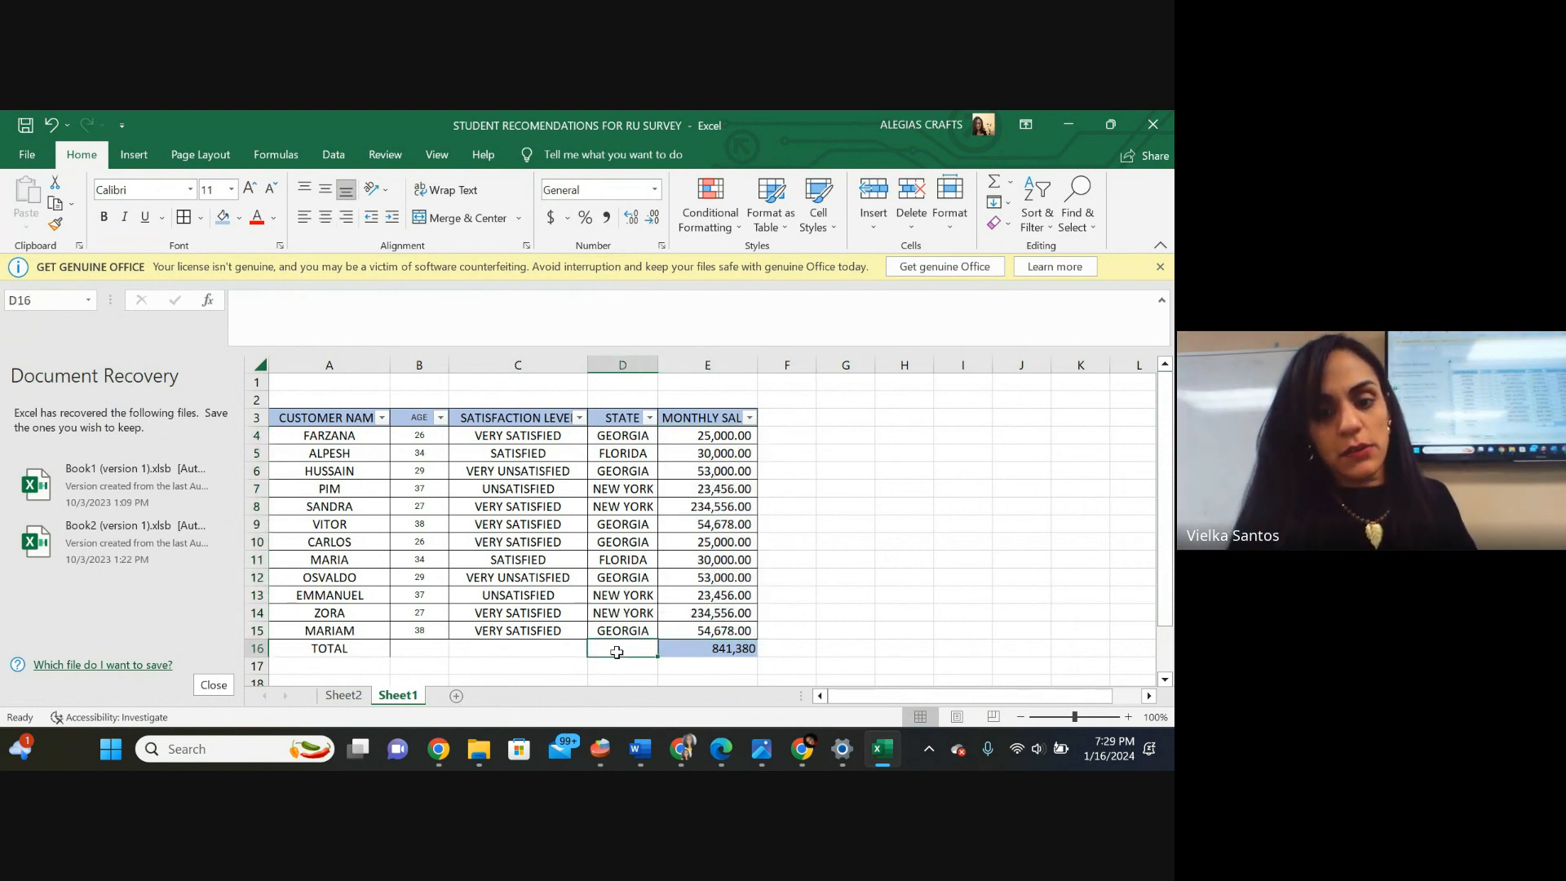
{"action": "left_click_drag", "start_coordinate": [679, 653], "coordinate": [329, 650]}
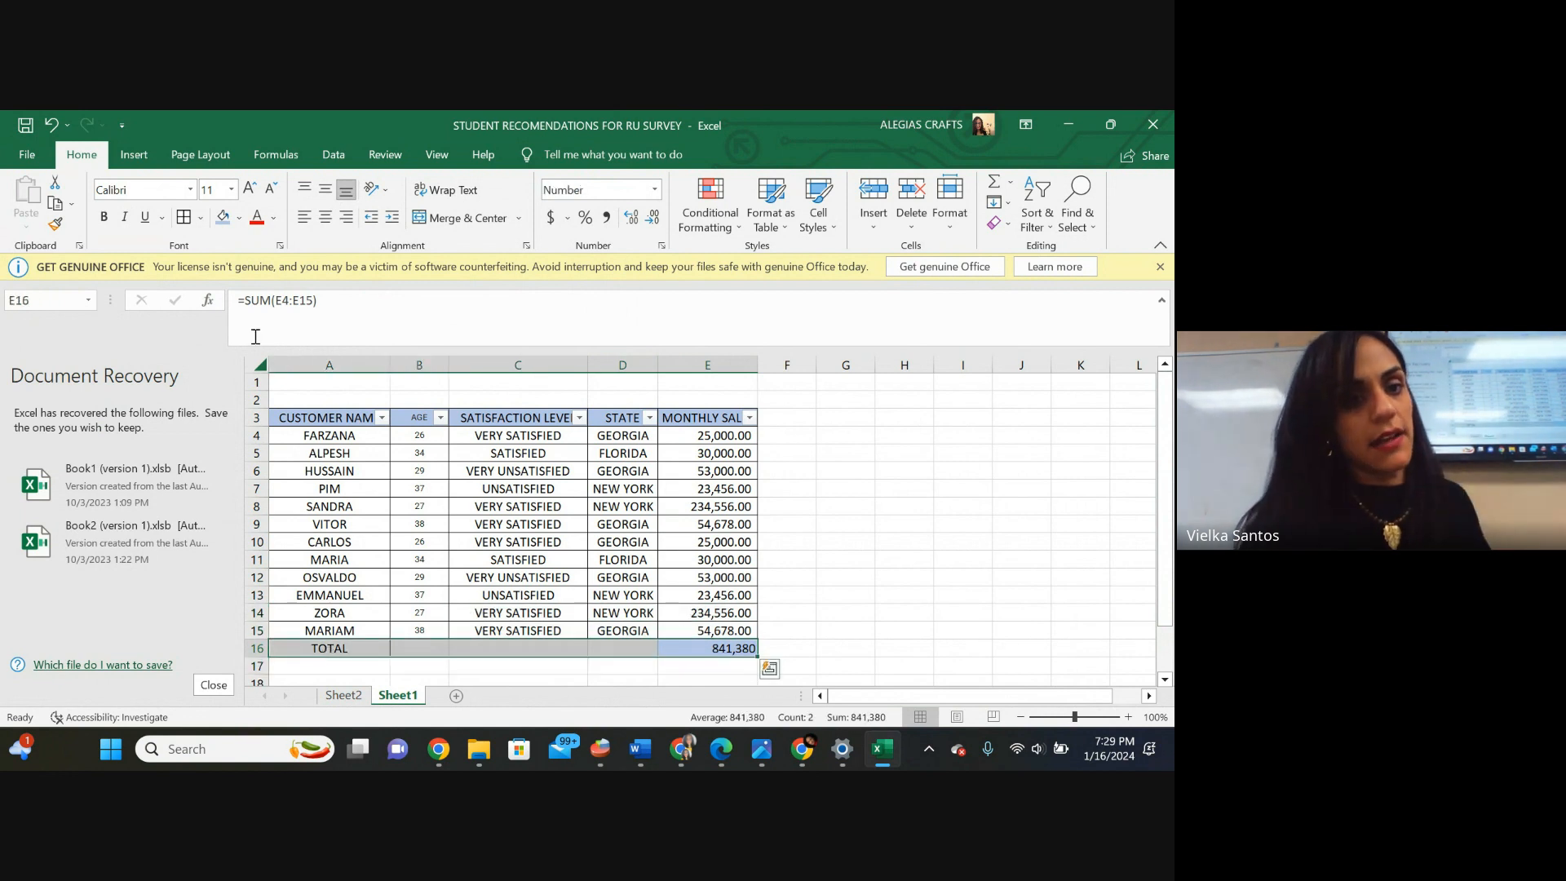
{"action": "left_click", "coordinate": [222, 226]}
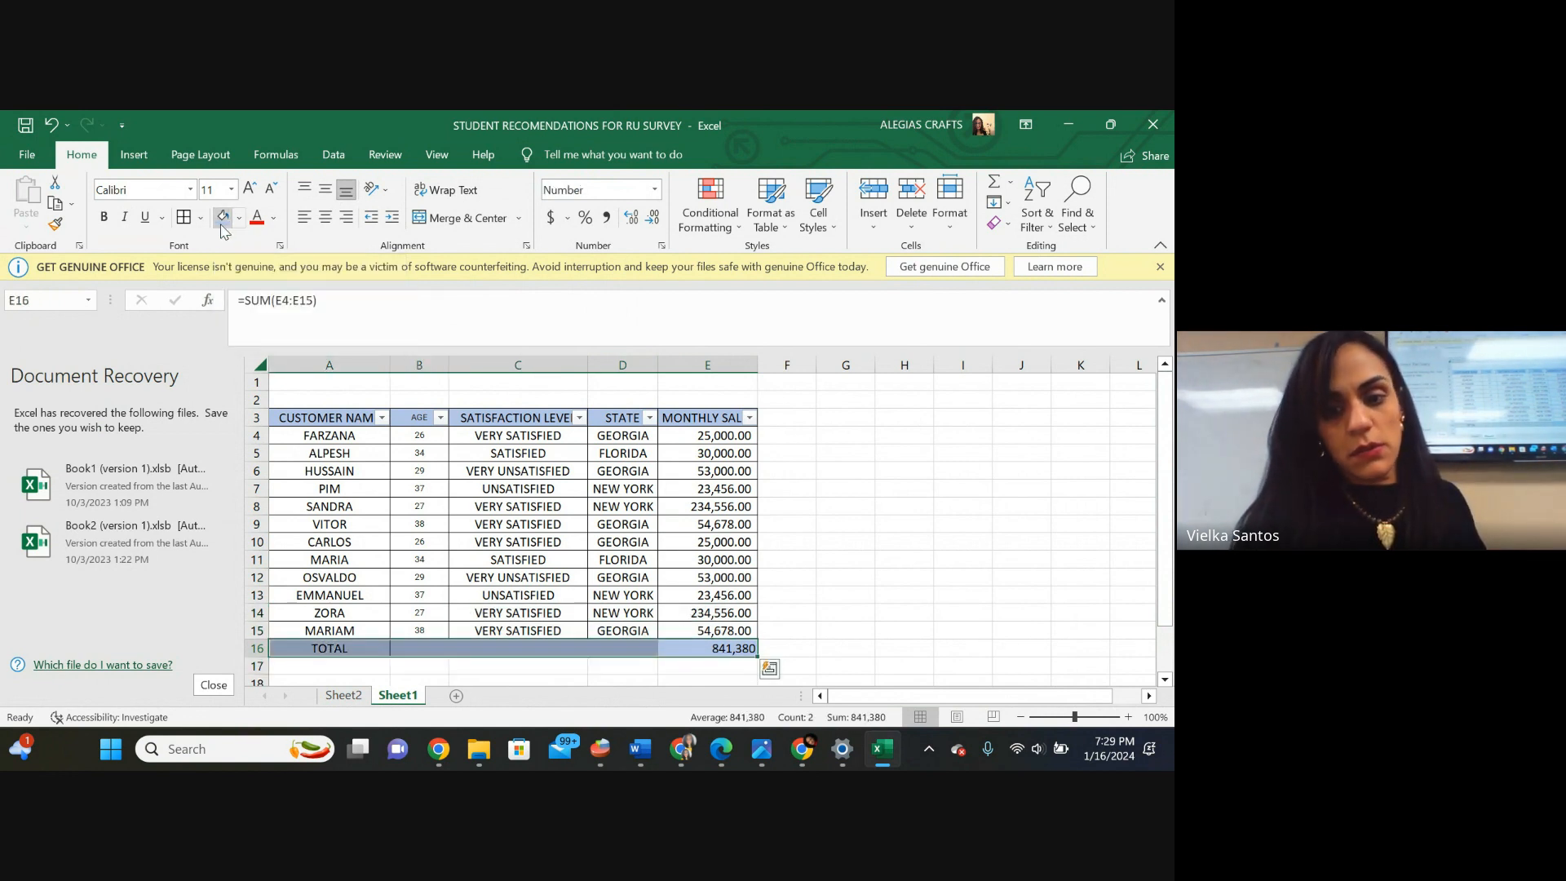
{"action": "left_click", "coordinate": [506, 635]}
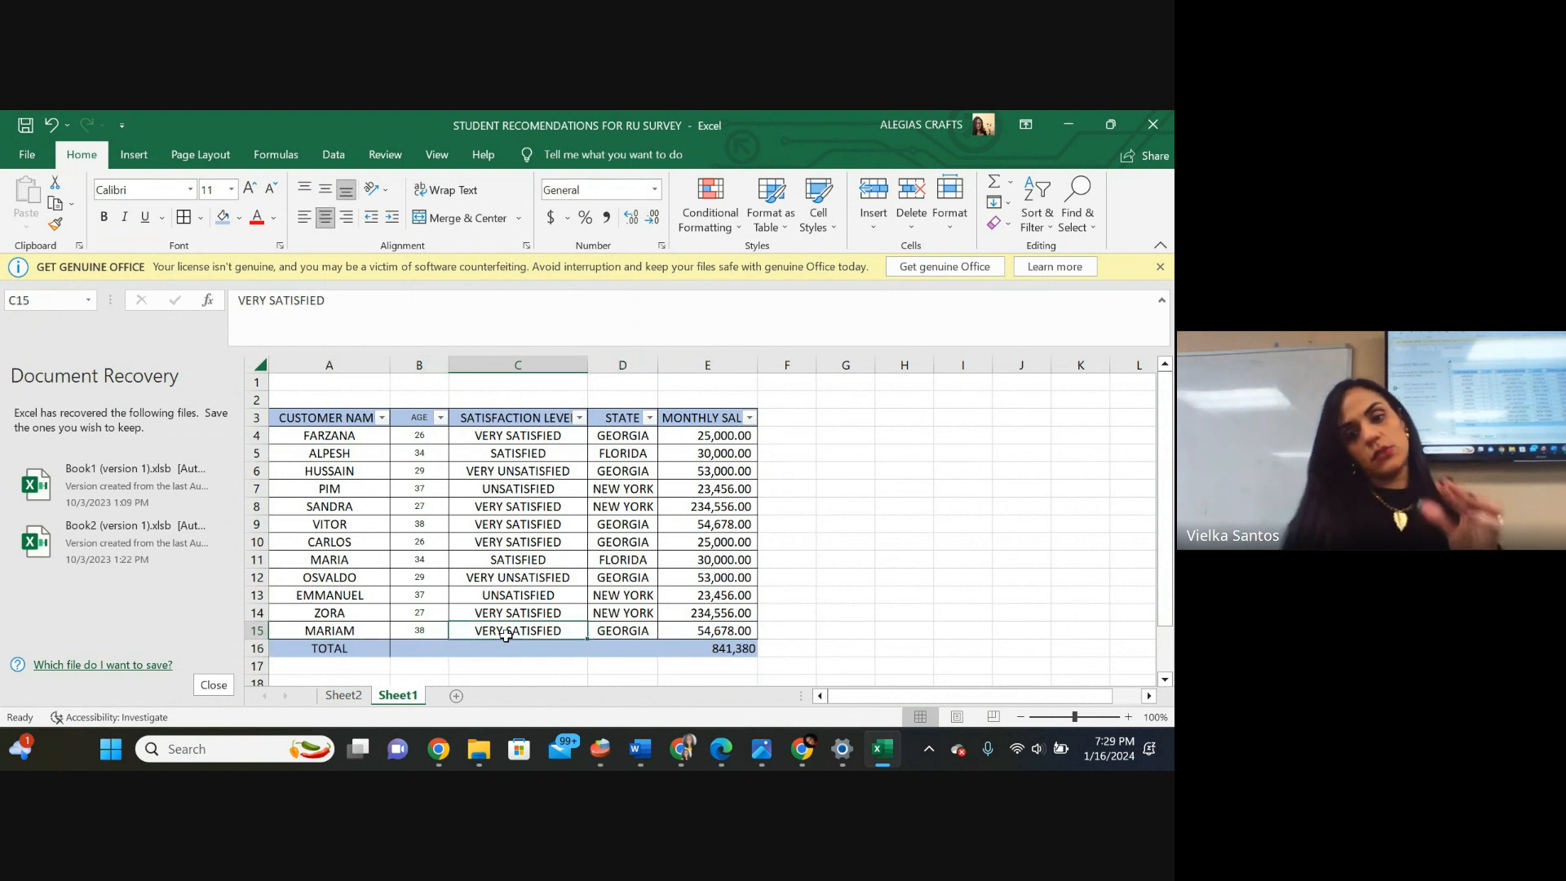
{"action": "left_click", "coordinate": [885, 567]}
Create a PivotTable on a new worksheet from the STATE column of the customer table, range Sheet1!$D$3:$D$15.
{"action": "left_click", "coordinate": [691, 649]}
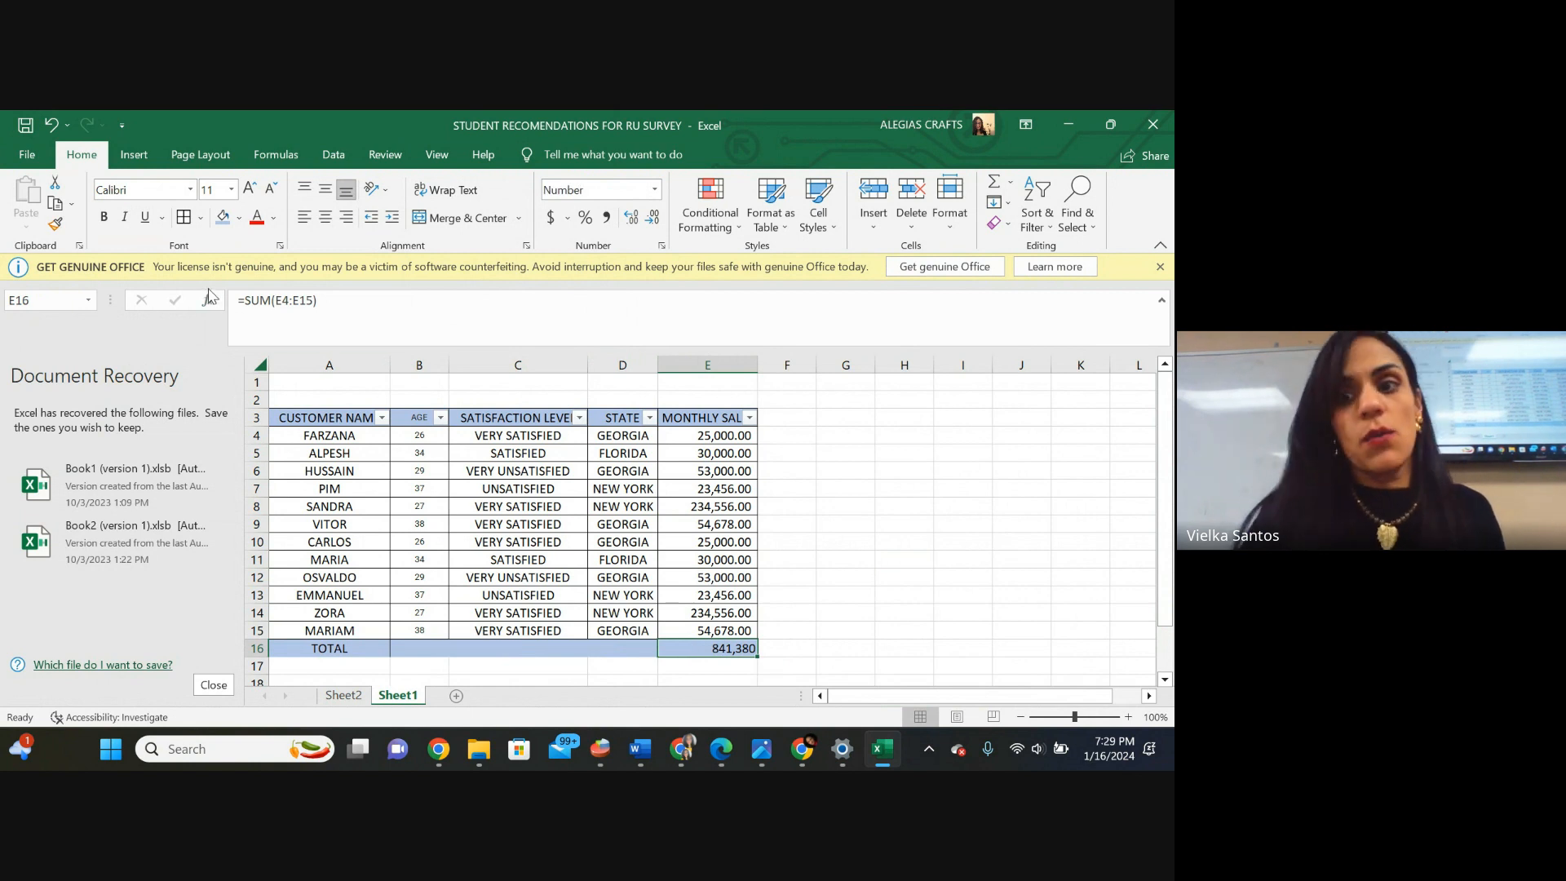
{"action": "left_click", "coordinate": [134, 154]}
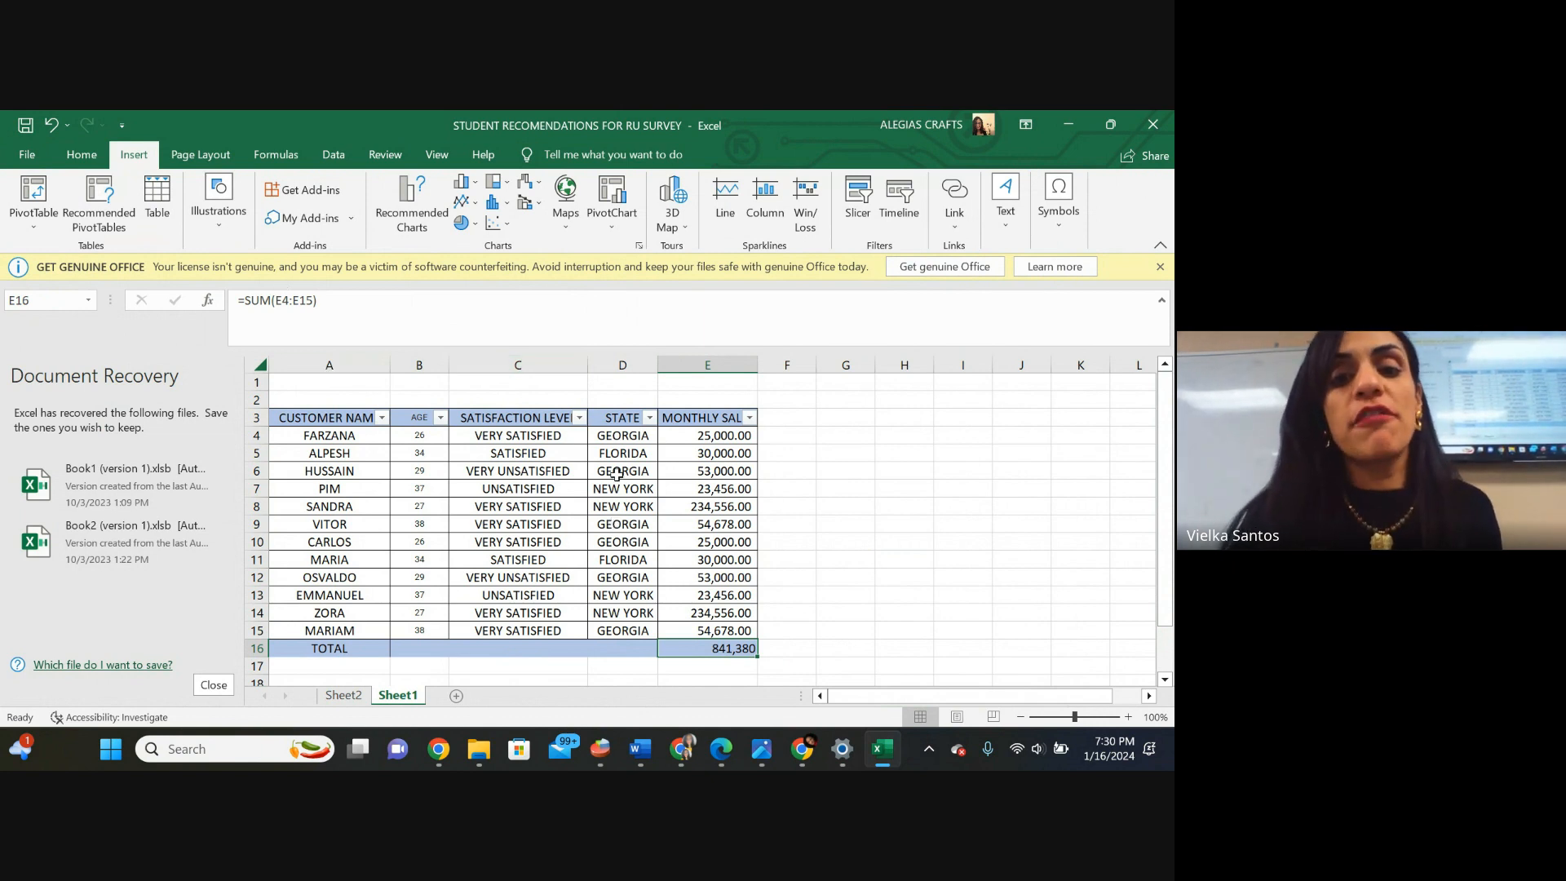
{"action": "left_click_drag", "start_coordinate": [615, 438], "coordinate": [634, 624]}
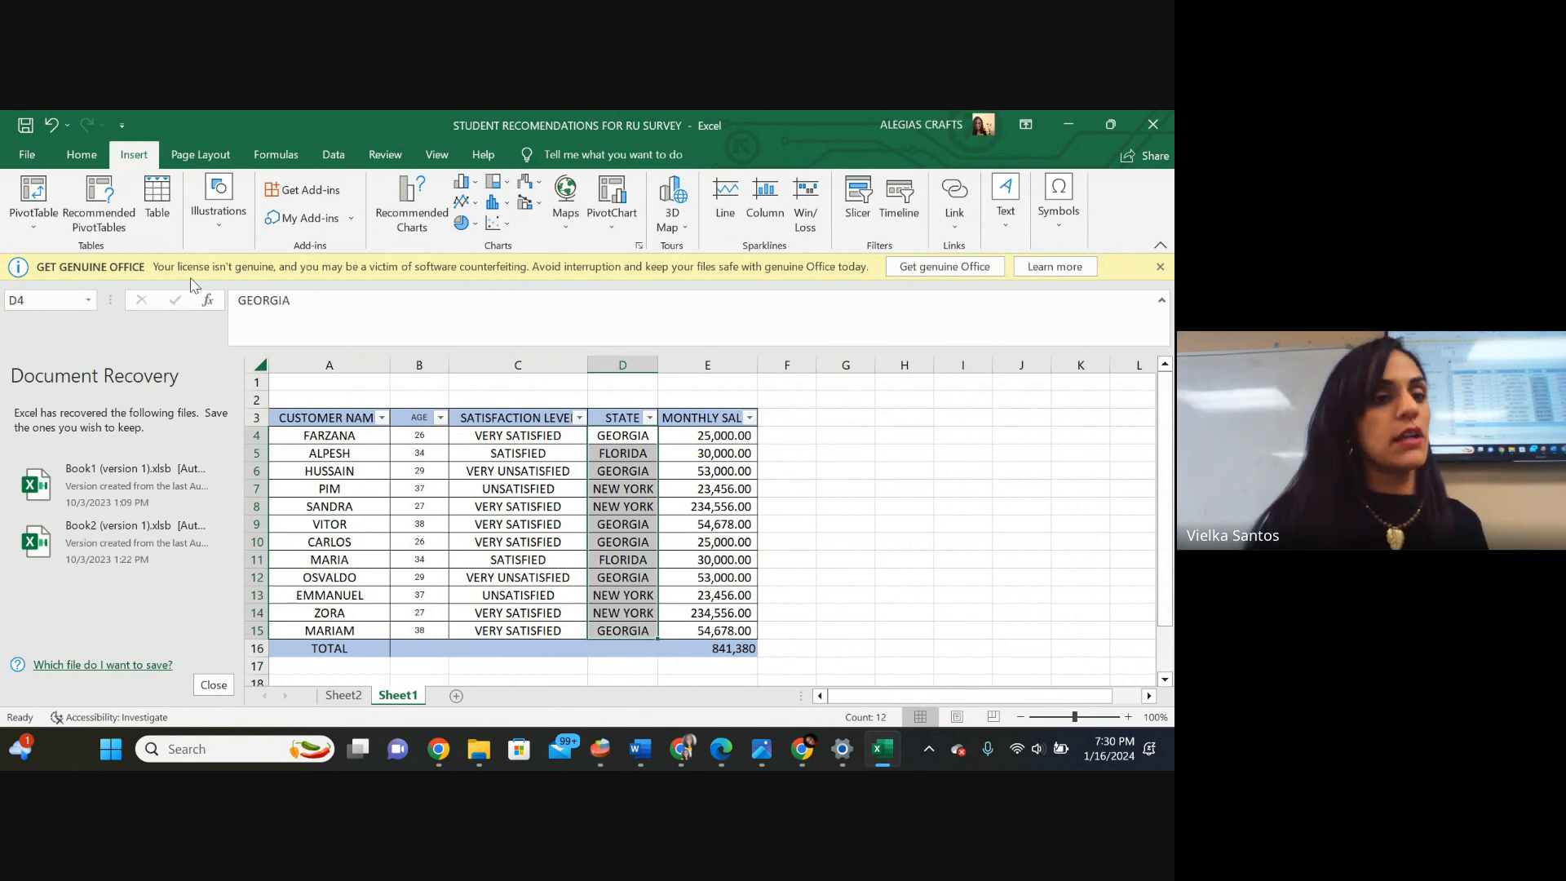
{"action": "left_click", "coordinate": [22, 218]}
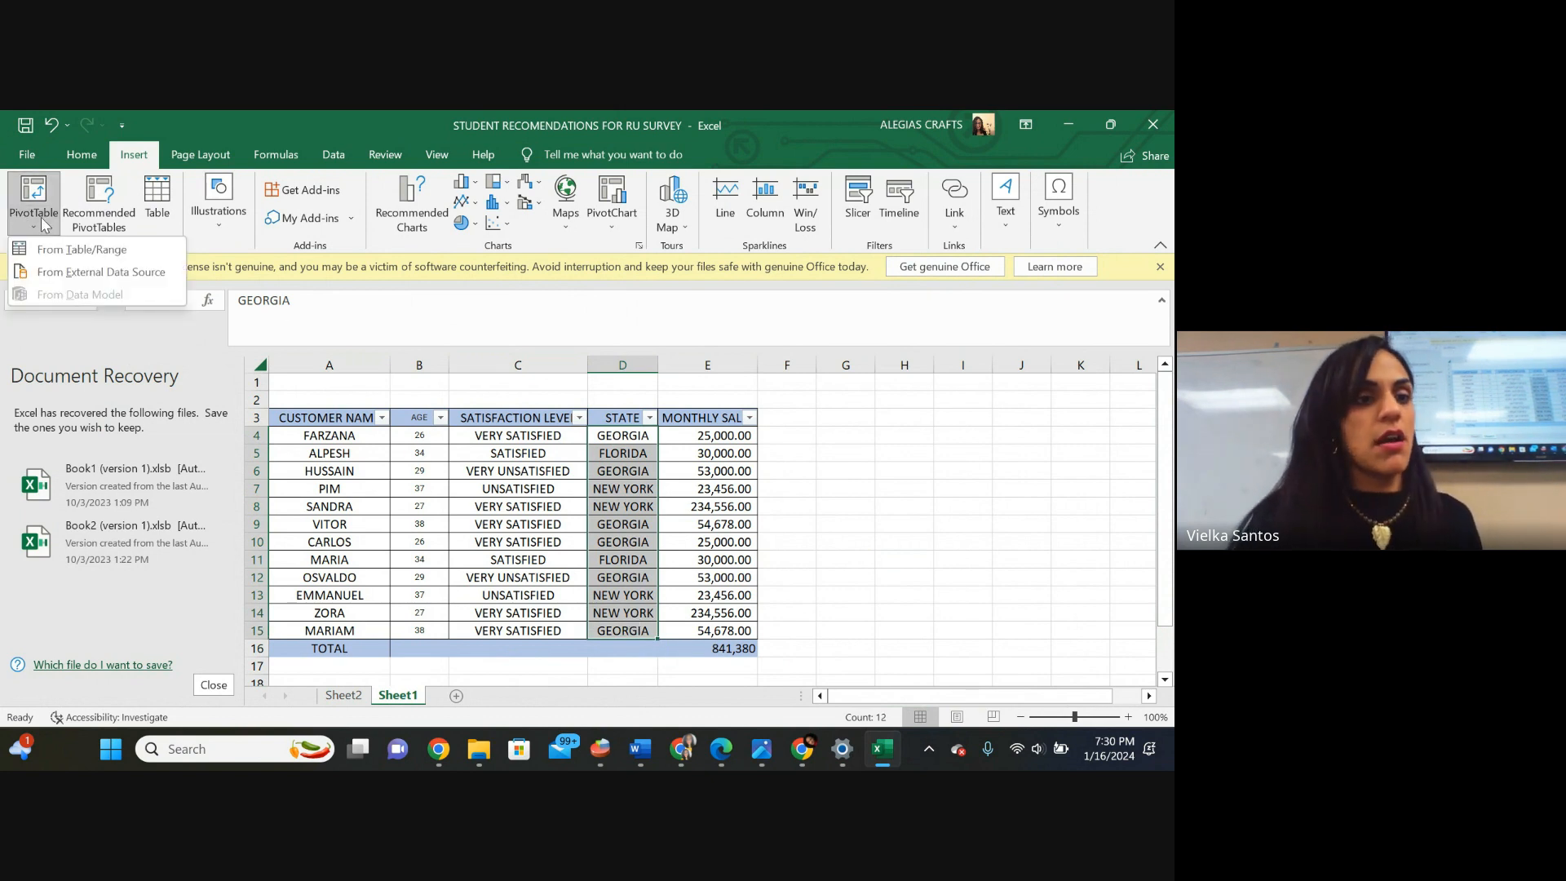
{"action": "left_click", "coordinate": [81, 248]}
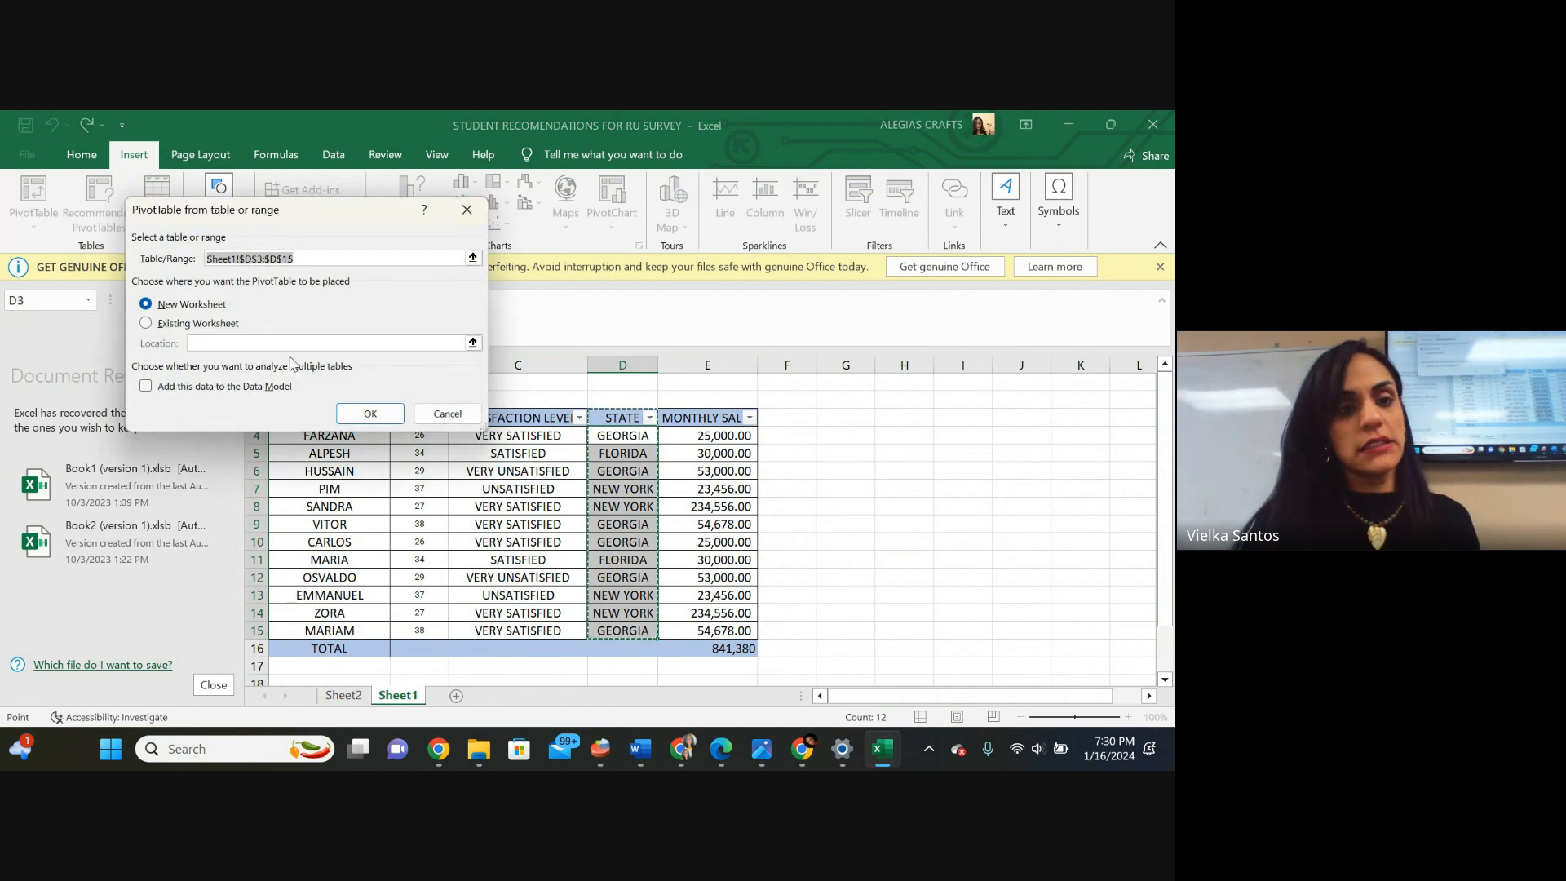
{"action": "left_click", "coordinate": [370, 415]}
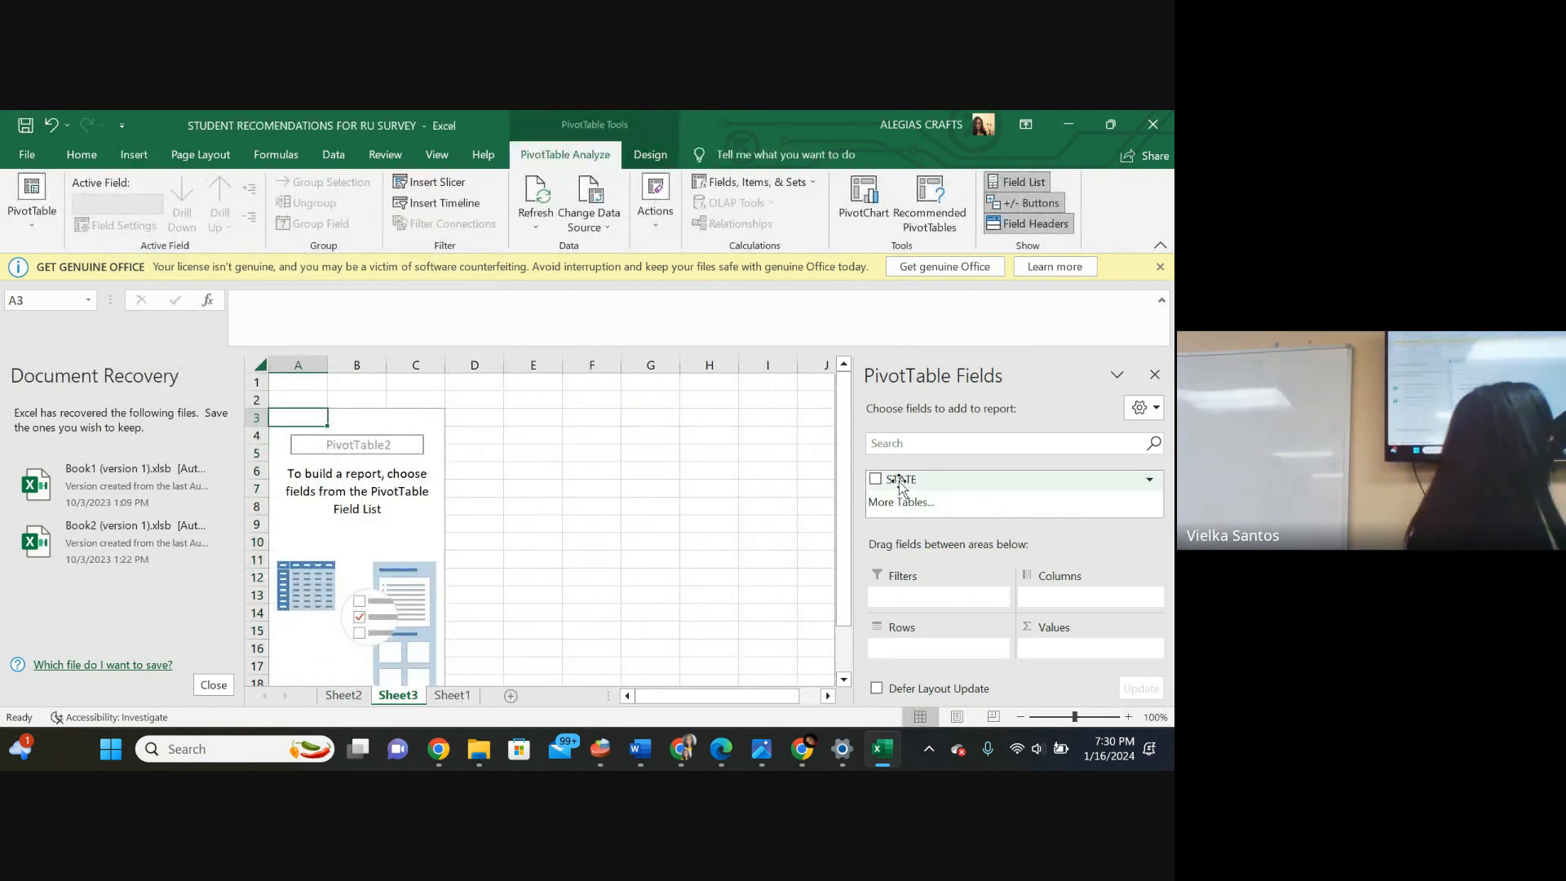
Add STATE to the pivot table's rows and place it twice in the values as a count.
{"action": "left_click_drag", "start_coordinate": [900, 483], "coordinate": [919, 655]}
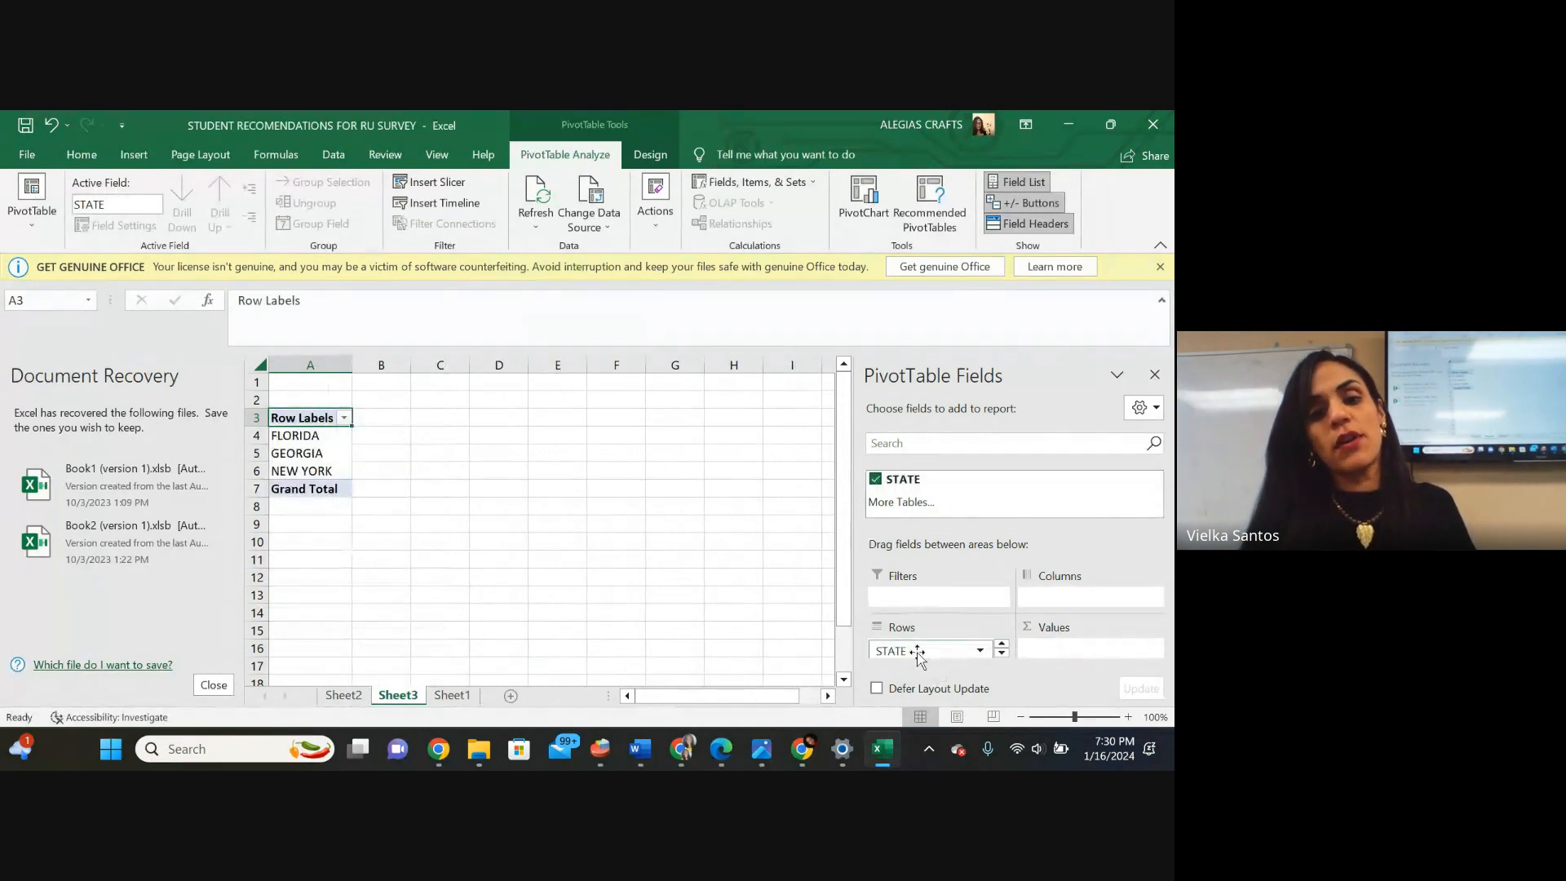
{"action": "left_click_drag", "start_coordinate": [911, 490], "coordinate": [1050, 652]}
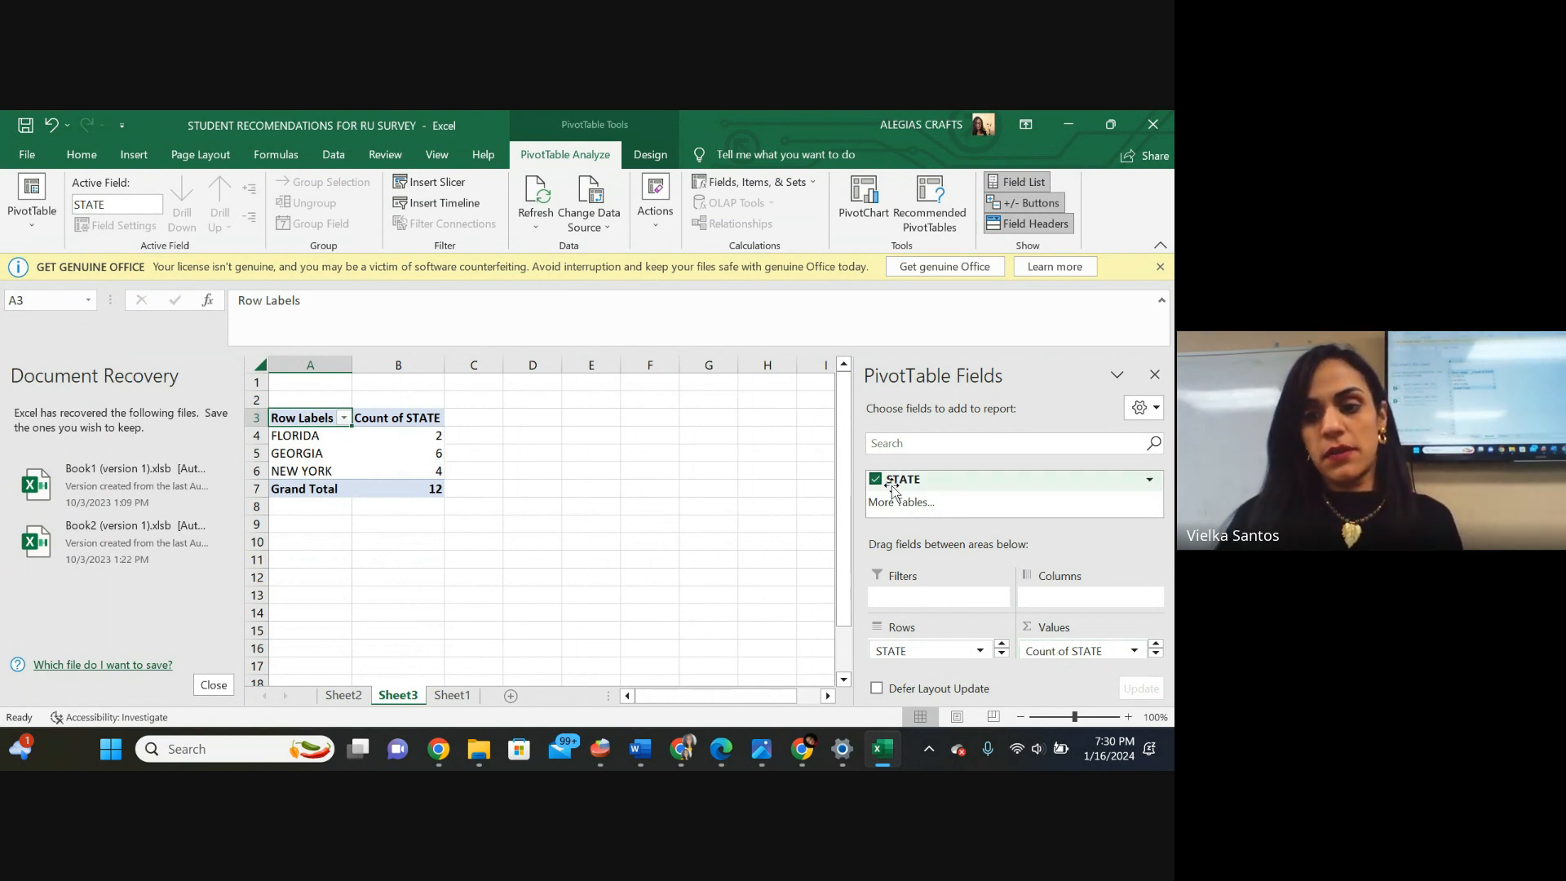
{"action": "left_click_drag", "start_coordinate": [896, 487], "coordinate": [1057, 653]}
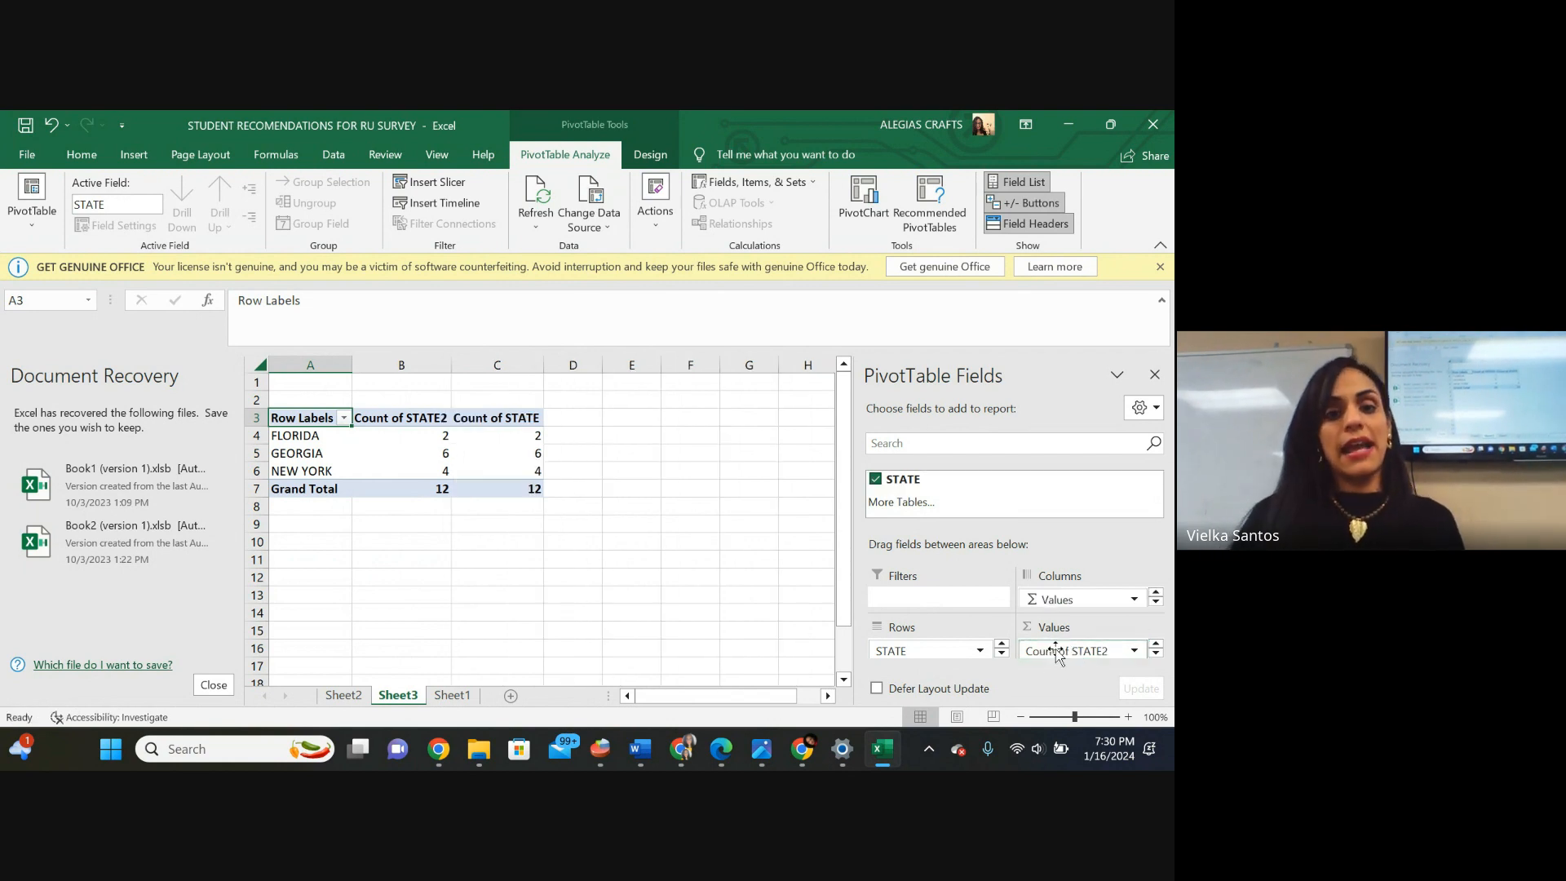
Format the state counts in C4:C6 of the pivot table as percentages without decimals.
{"action": "left_click_drag", "start_coordinate": [509, 443], "coordinate": [512, 469]}
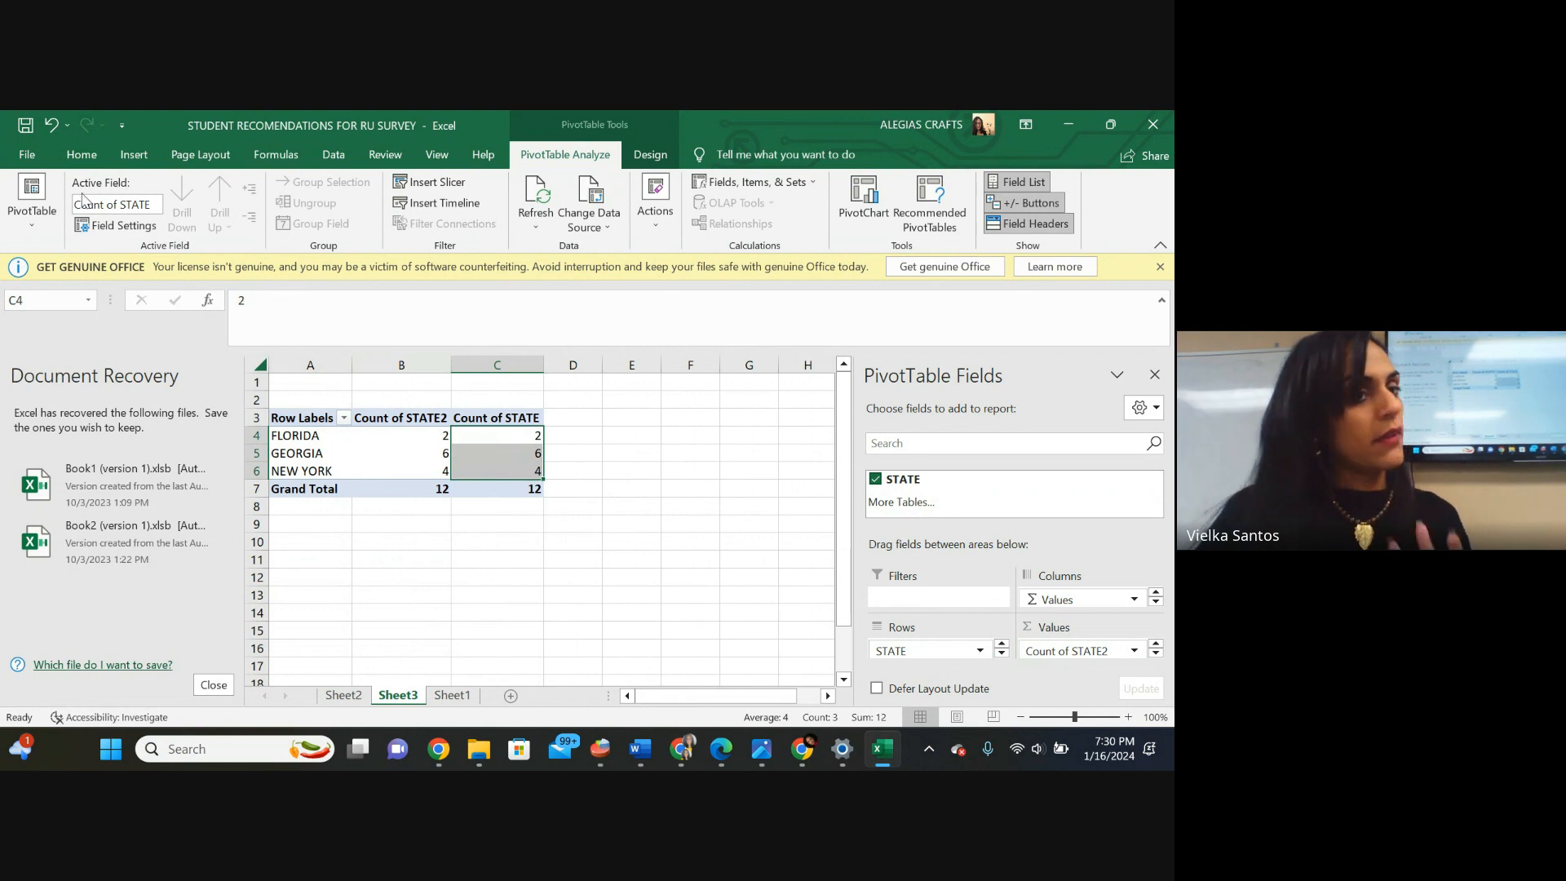
{"action": "left_click", "coordinate": [96, 145]}
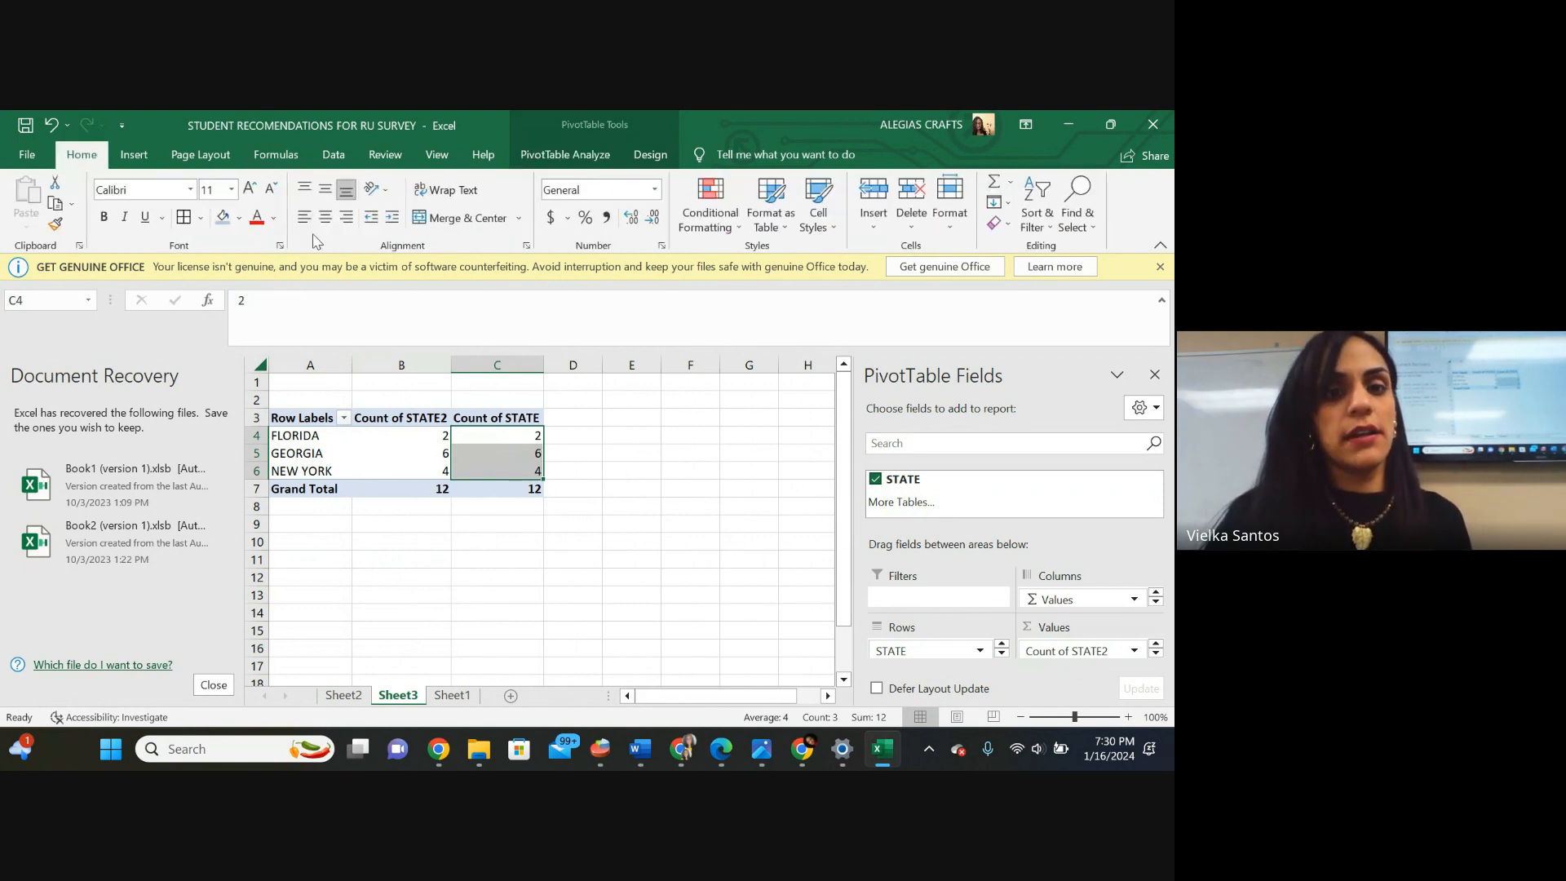
{"action": "left_click", "coordinate": [584, 217]}
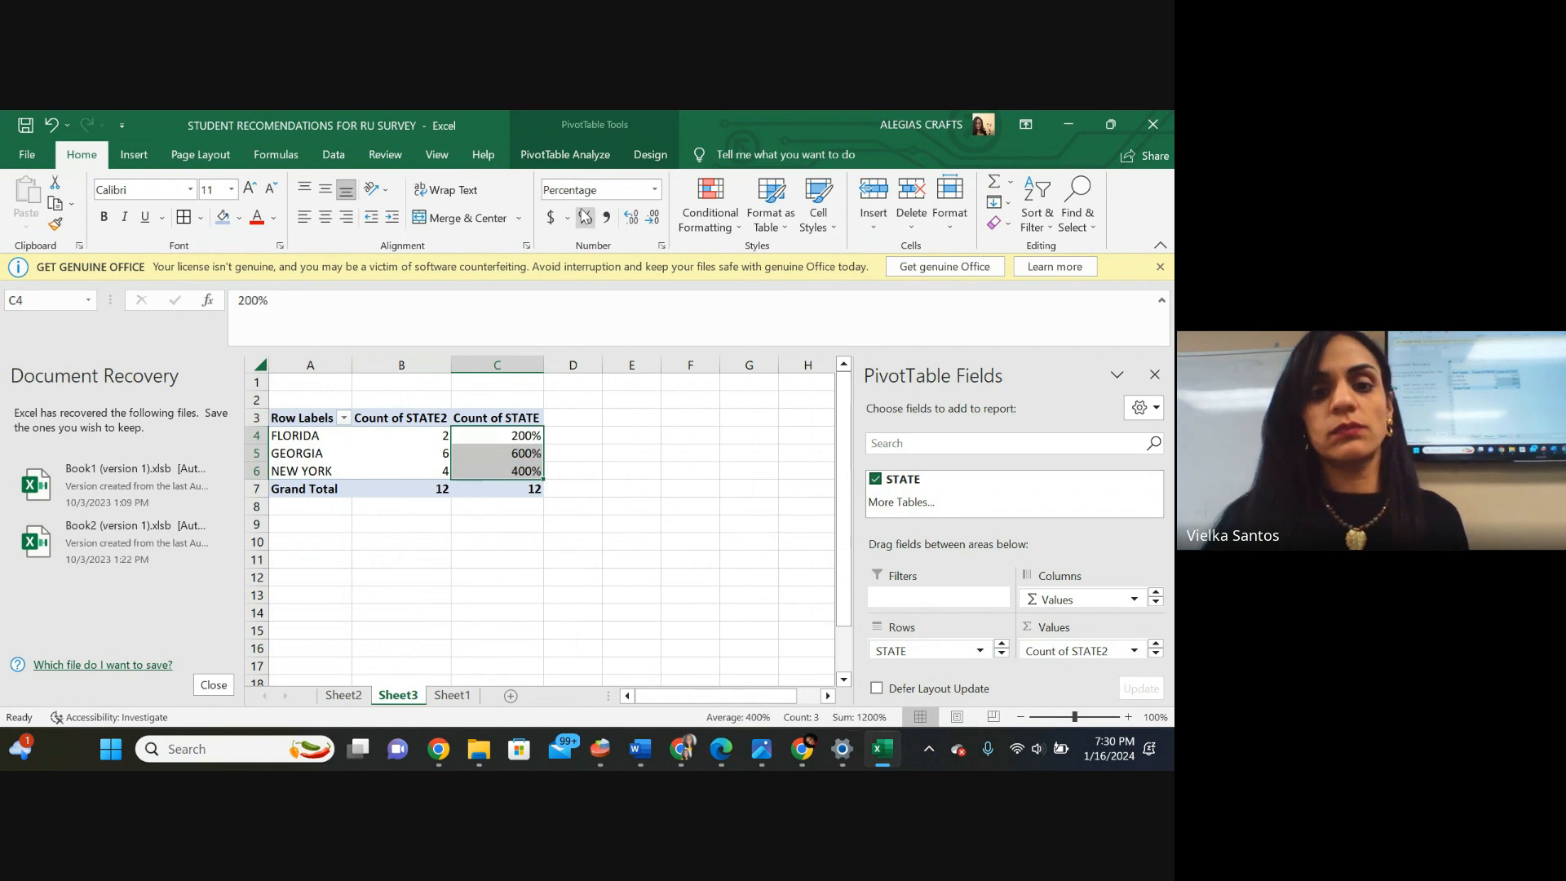
{"action": "left_click", "coordinate": [631, 217]}
{"action": "left_click", "coordinate": [652, 217]}
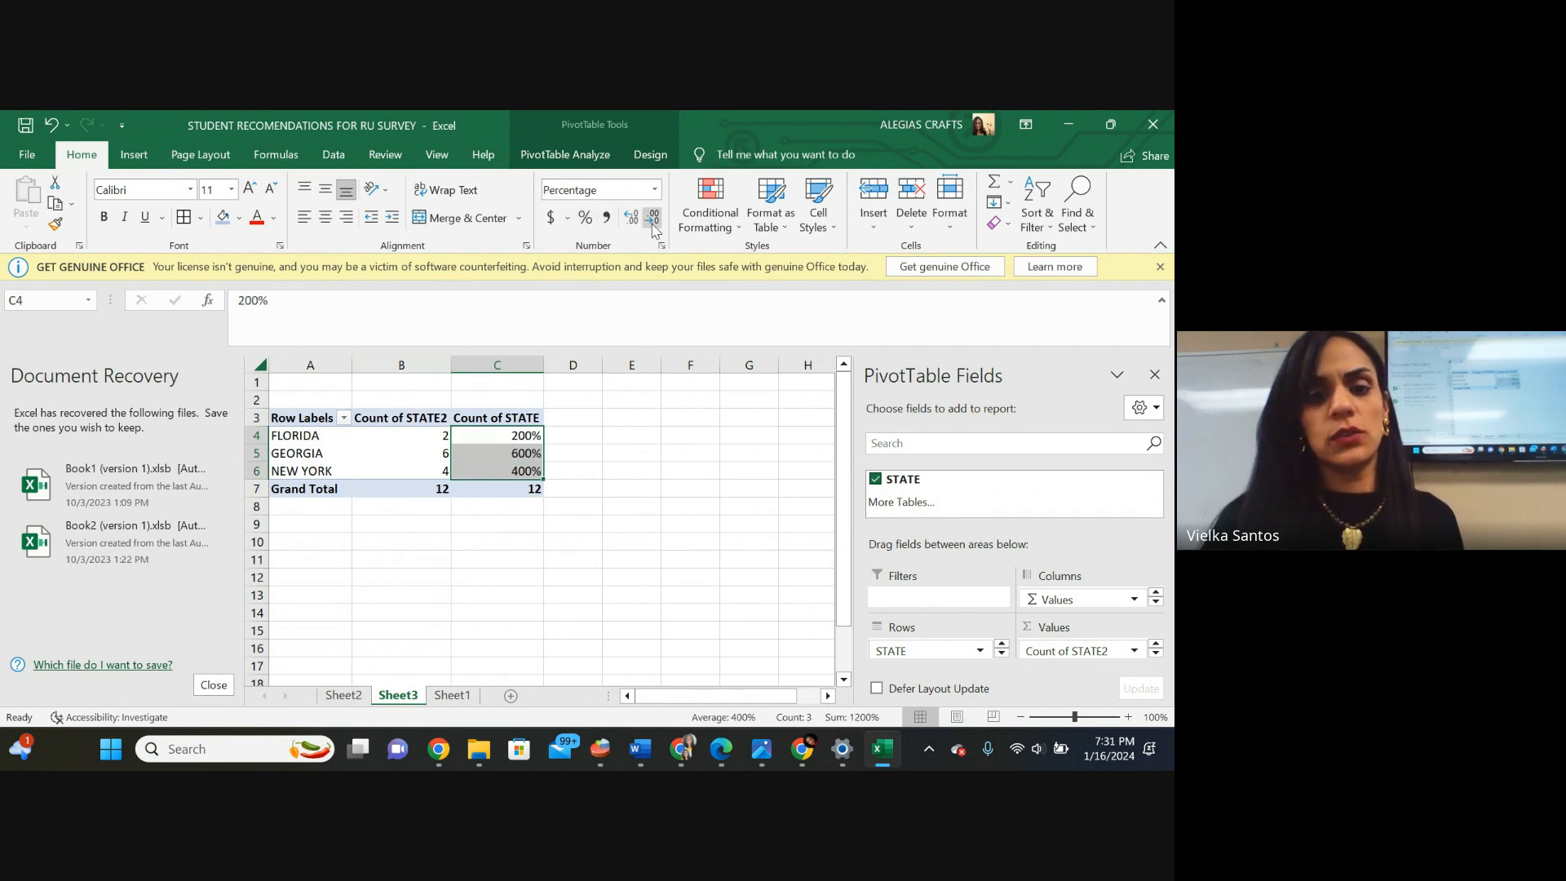
{"action": "left_click", "coordinate": [426, 517]}
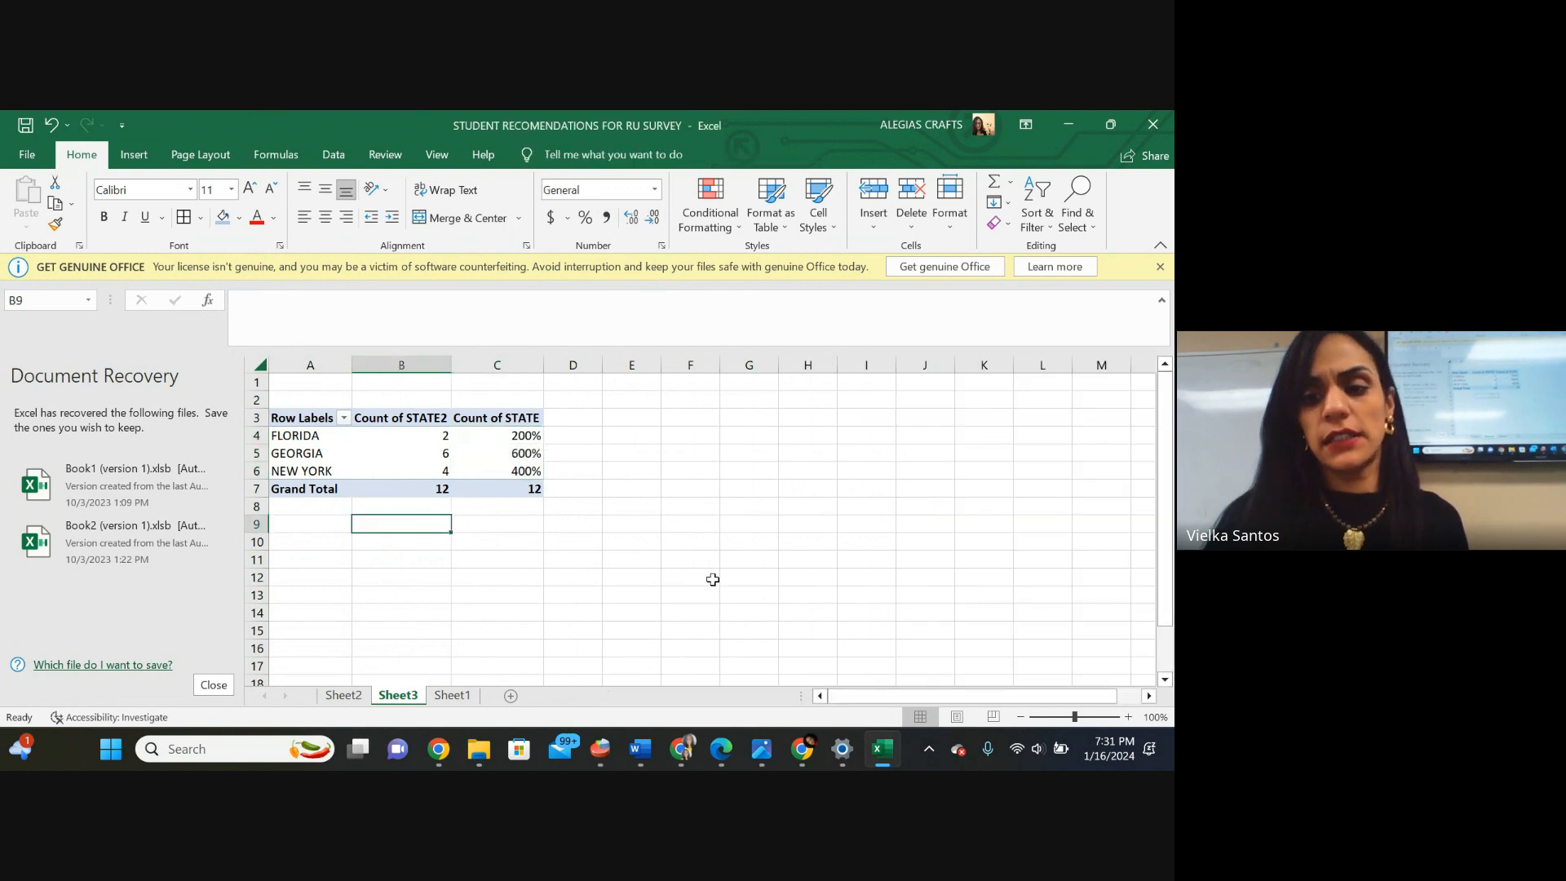
Undo the last decimal-place change on the percentages in C4:C6.
{"action": "left_click", "coordinate": [530, 450]}
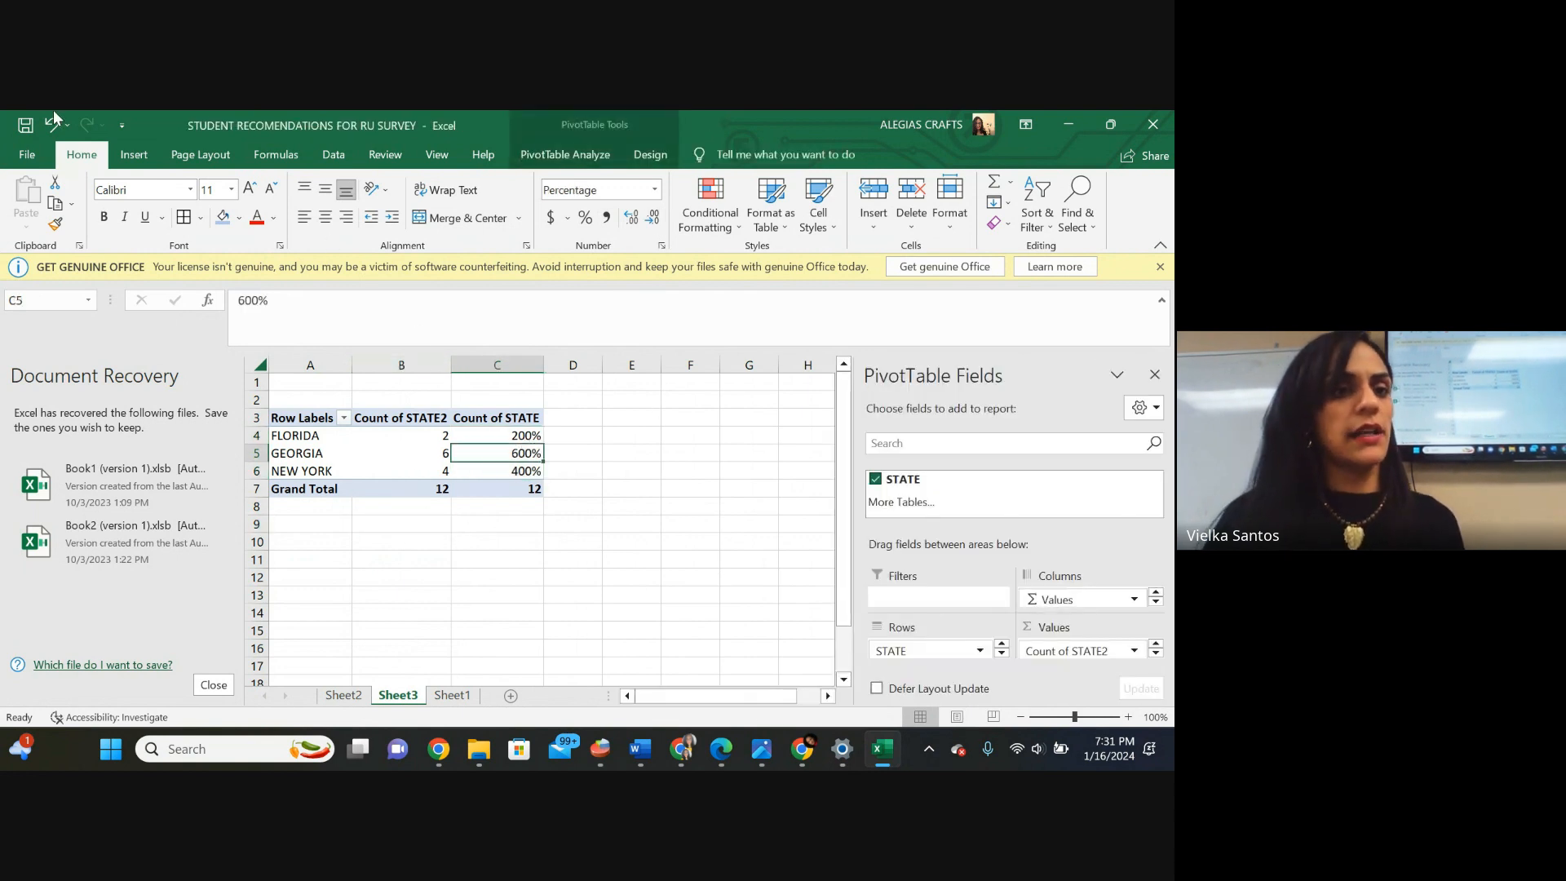
{"action": "left_click", "coordinate": [53, 123]}
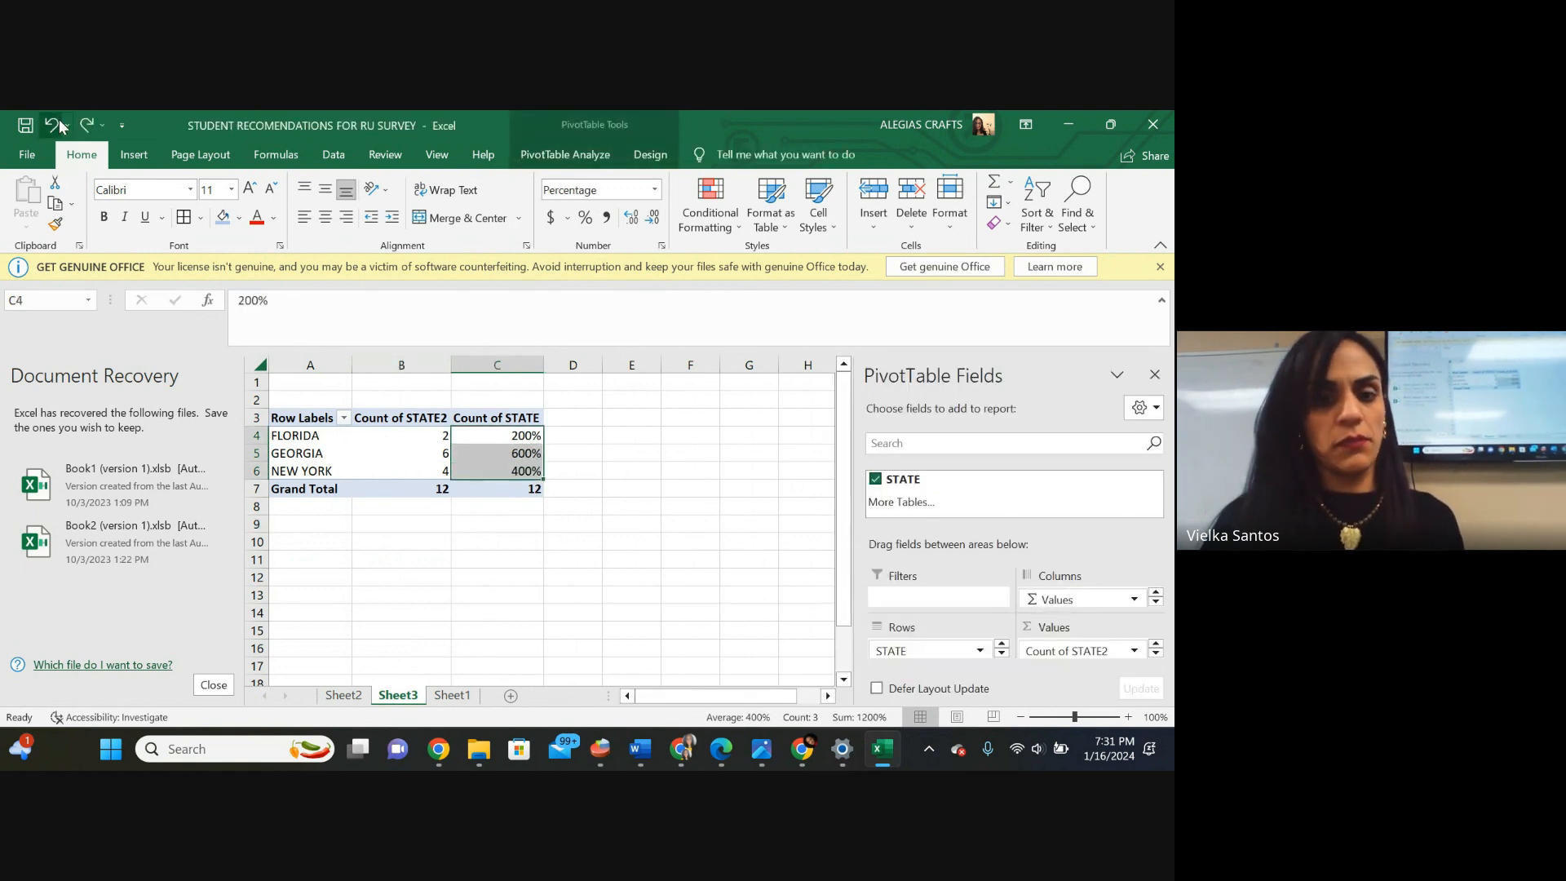
{"action": "left_click", "coordinate": [60, 126]}
{"action": "left_click", "coordinate": [83, 129]}
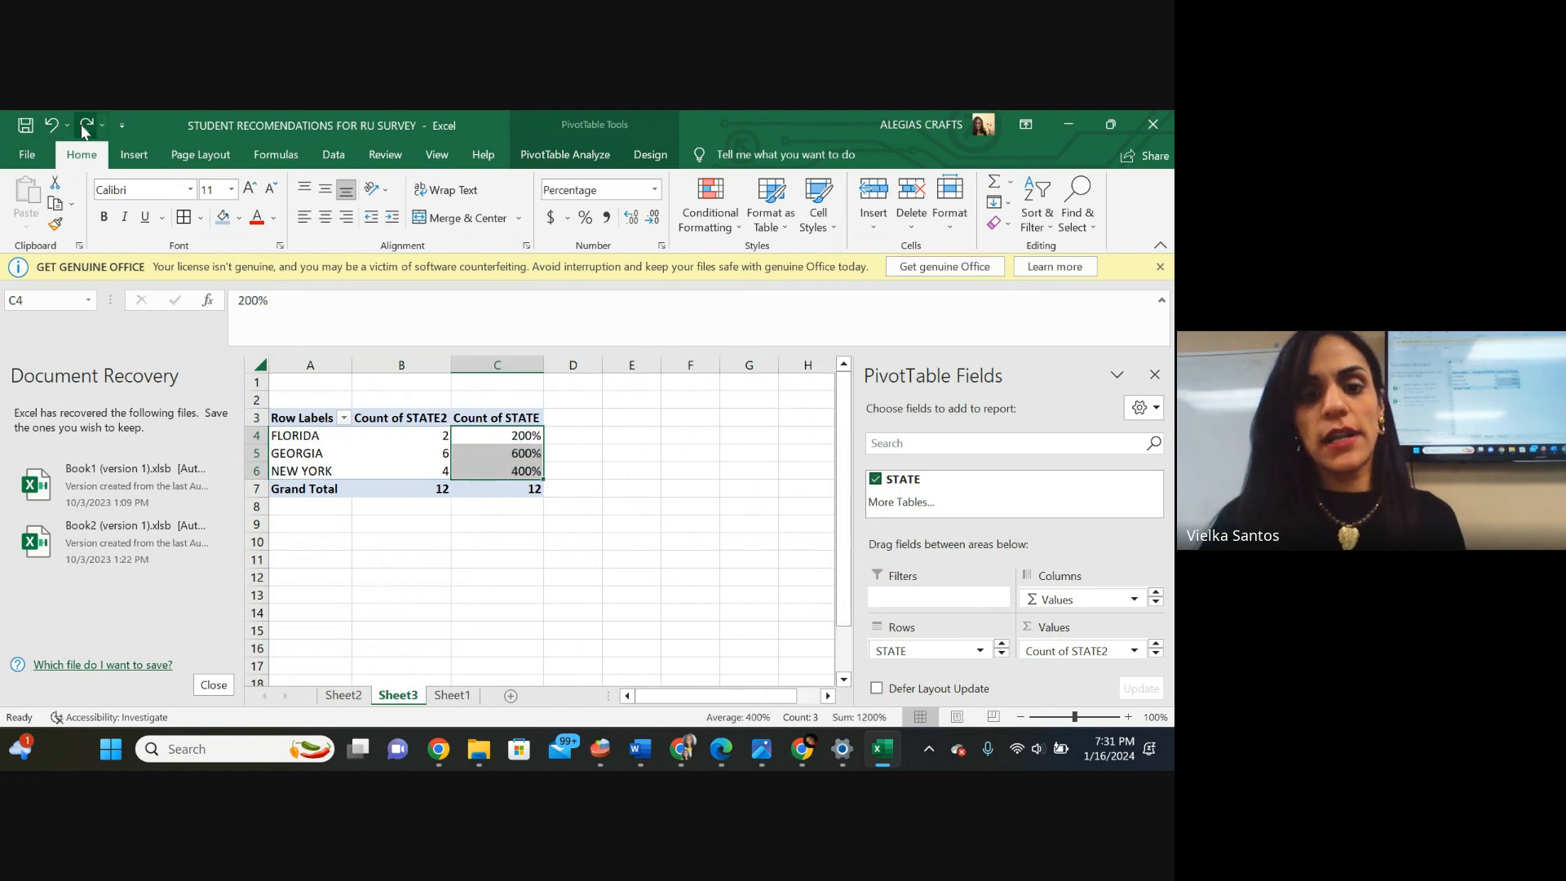
Delete the pivot table by clearing columns A to C of Sheet3.
{"action": "left_click", "coordinate": [445, 488]}
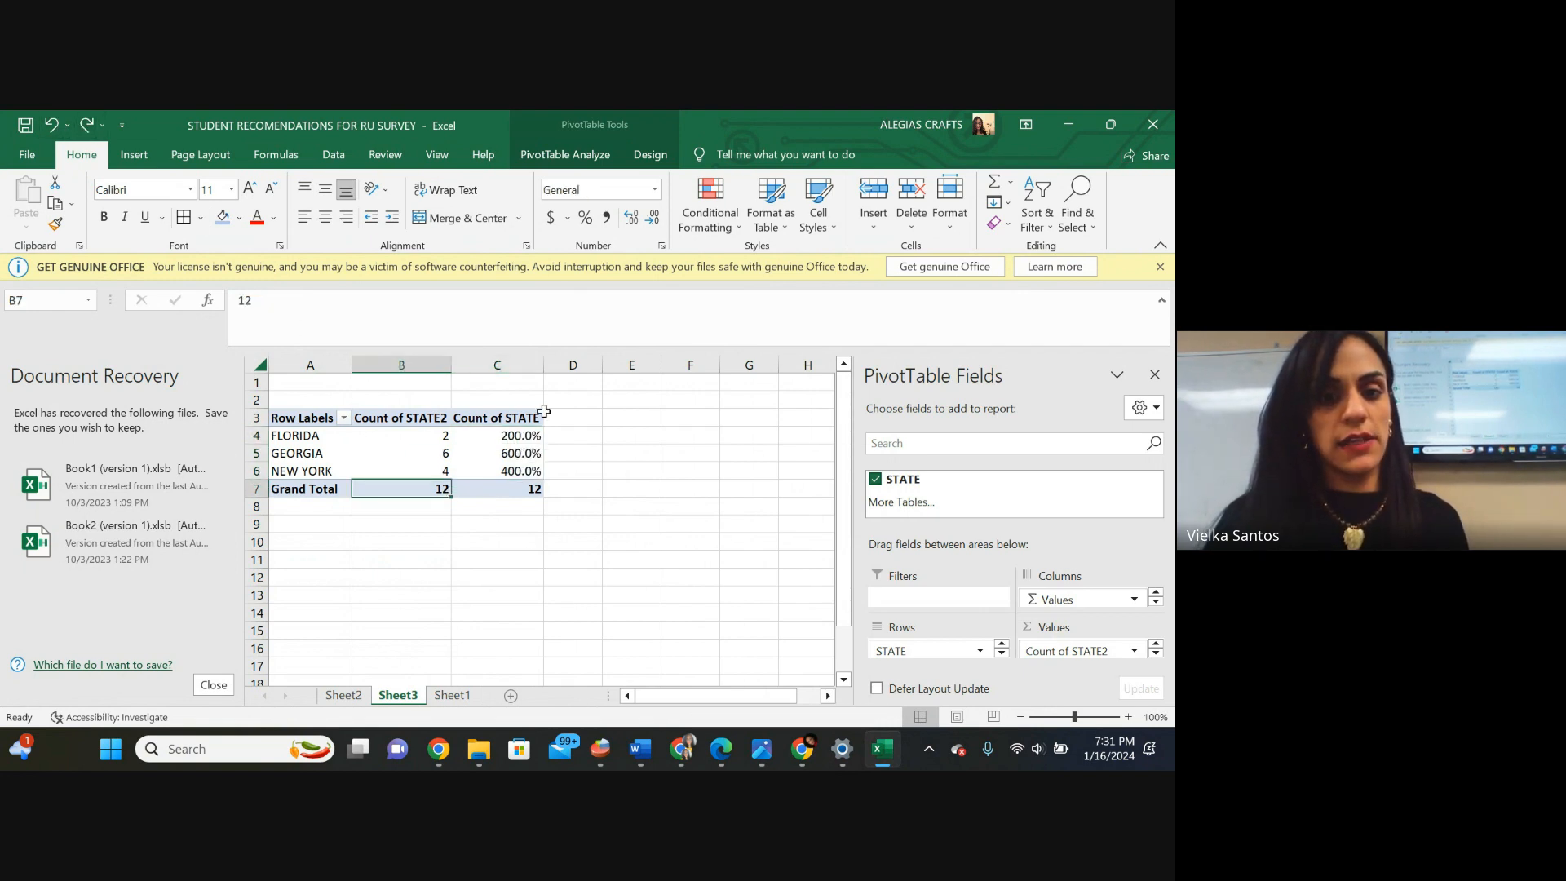
{"action": "left_click_drag", "start_coordinate": [498, 364], "coordinate": [265, 363]}
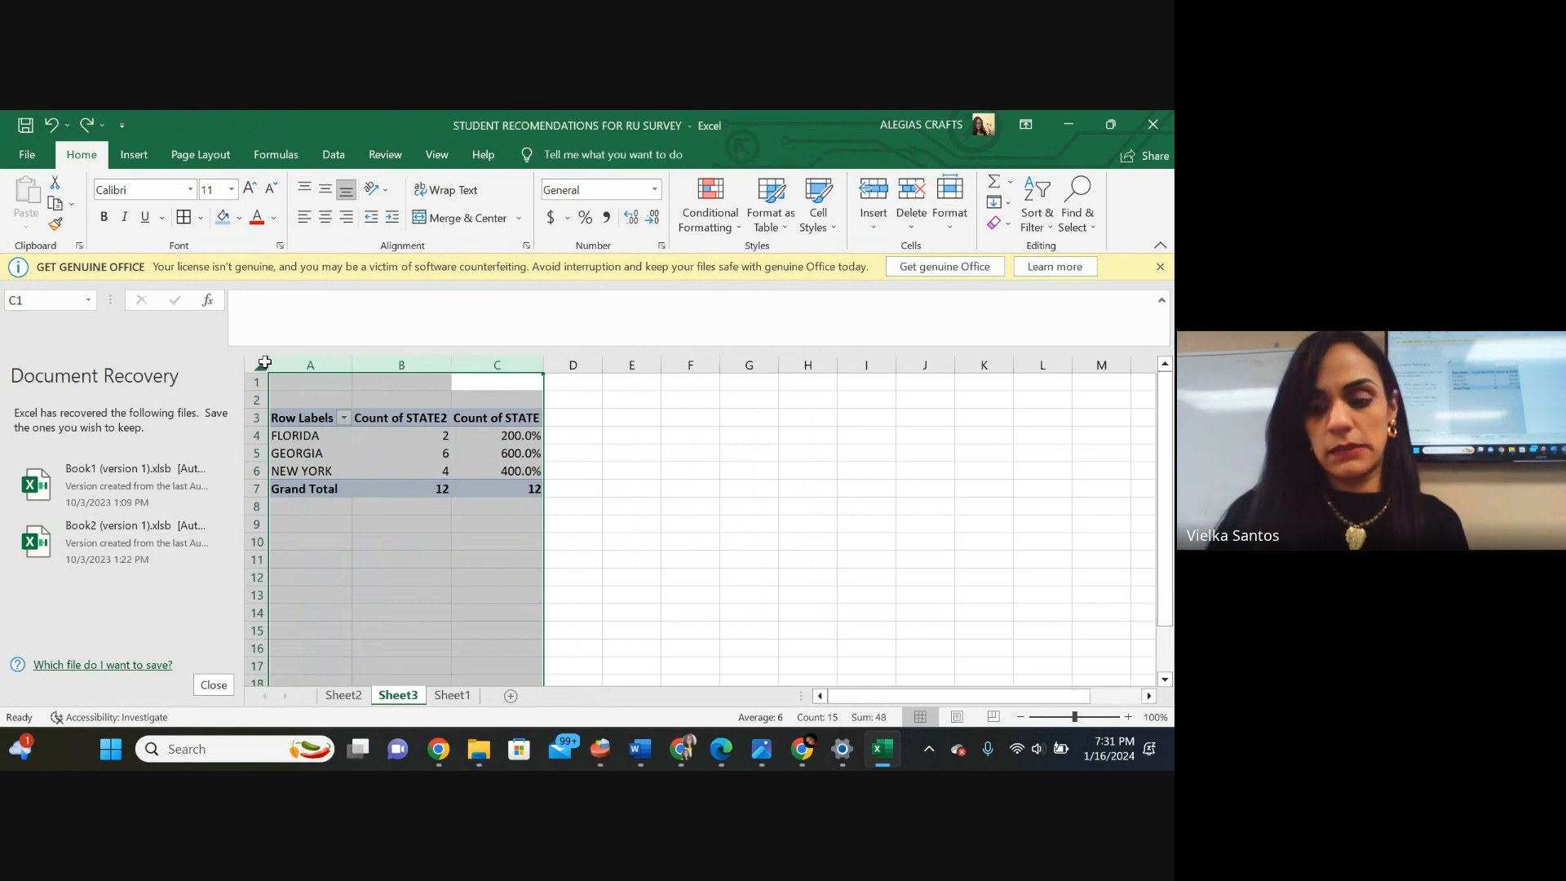
{"action": "key", "text": "Delete"}
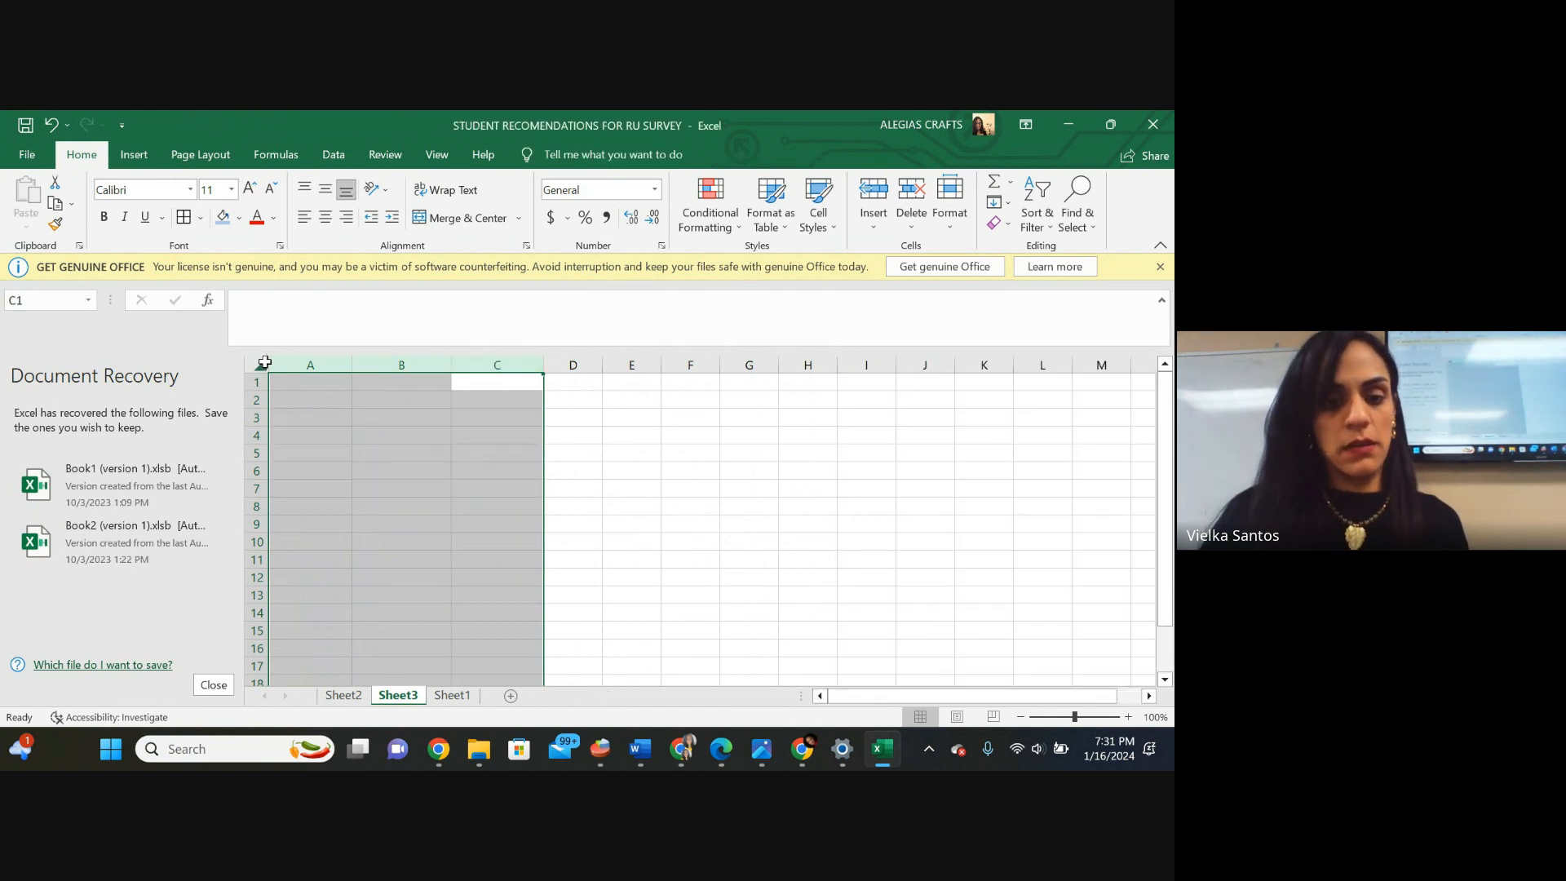
Return to Sheet1 and create a PivotTable on a new worksheet from the STATE column, range Sheet1!$D$3:$D$15.
{"action": "left_click", "coordinate": [357, 696]}
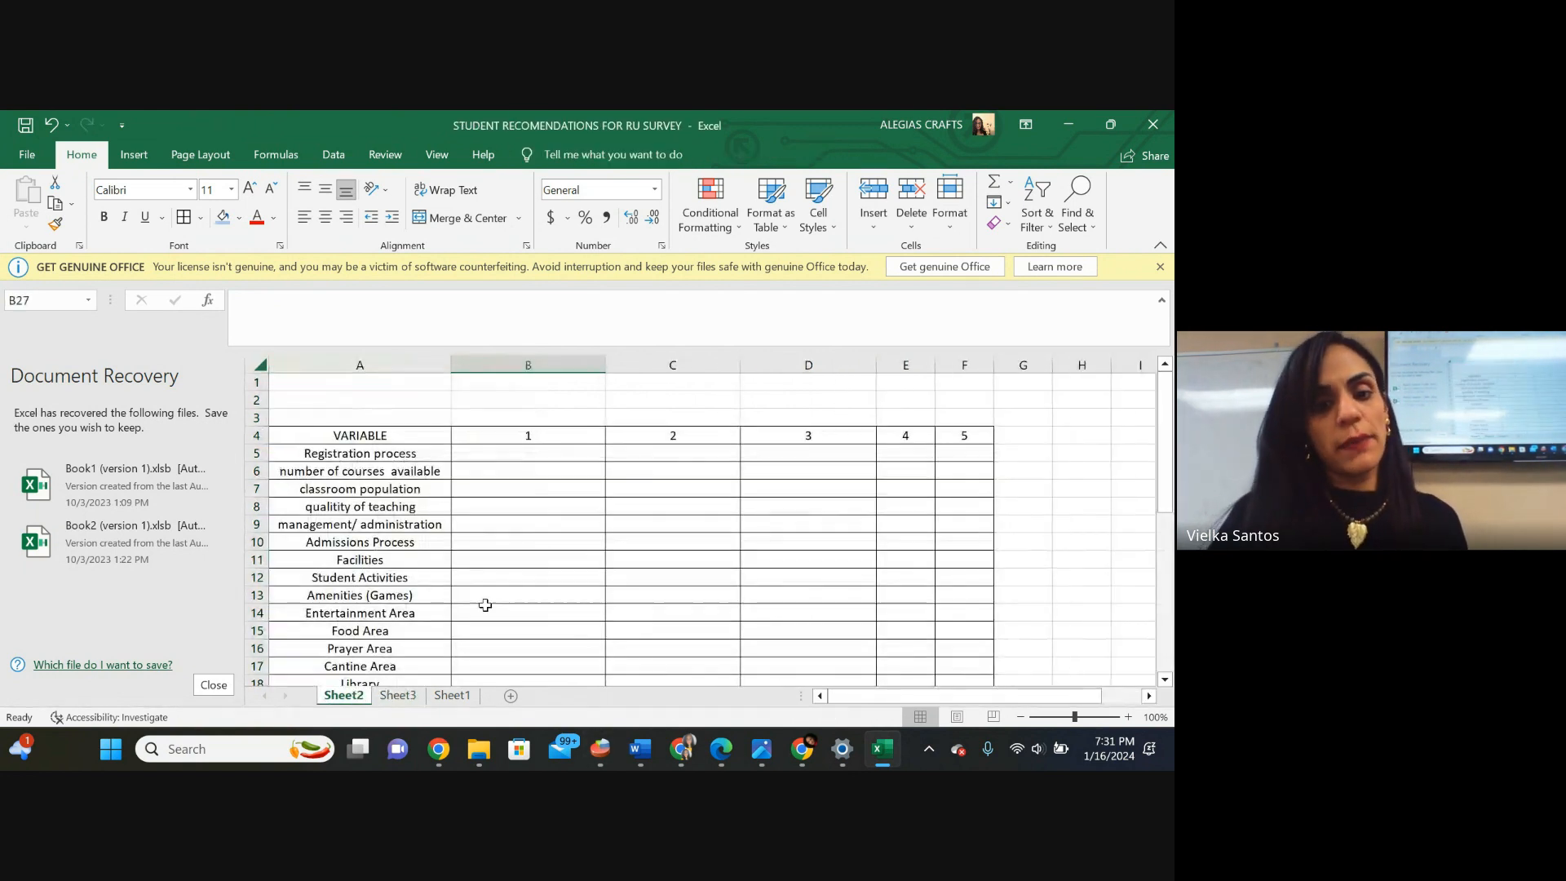
{"action": "left_click", "coordinate": [398, 696]}
{"action": "left_click", "coordinate": [452, 696]}
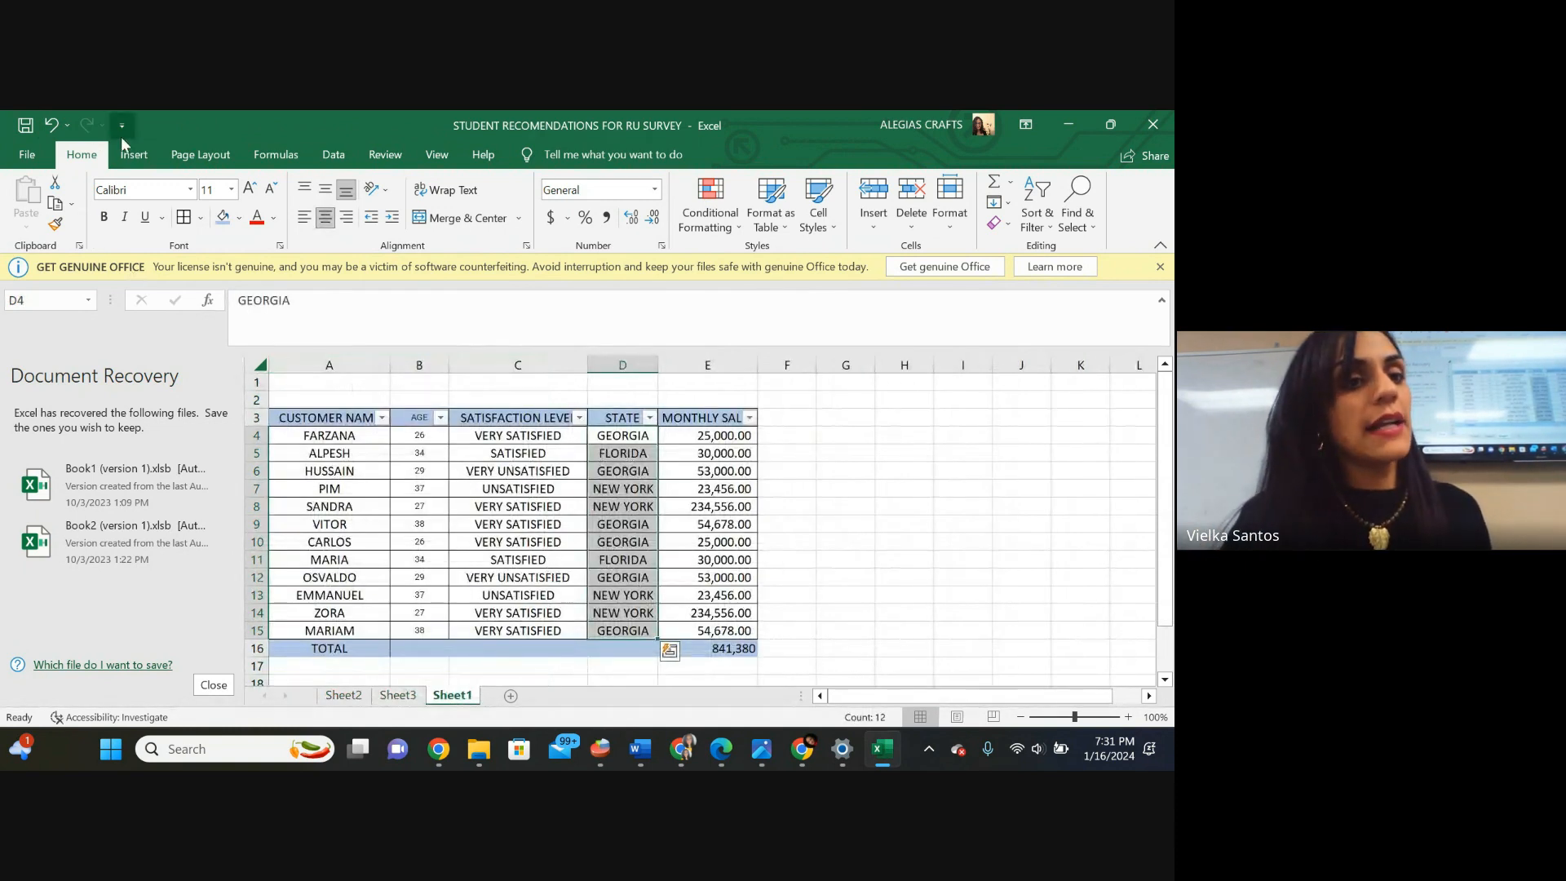
{"action": "left_click", "coordinate": [129, 162]}
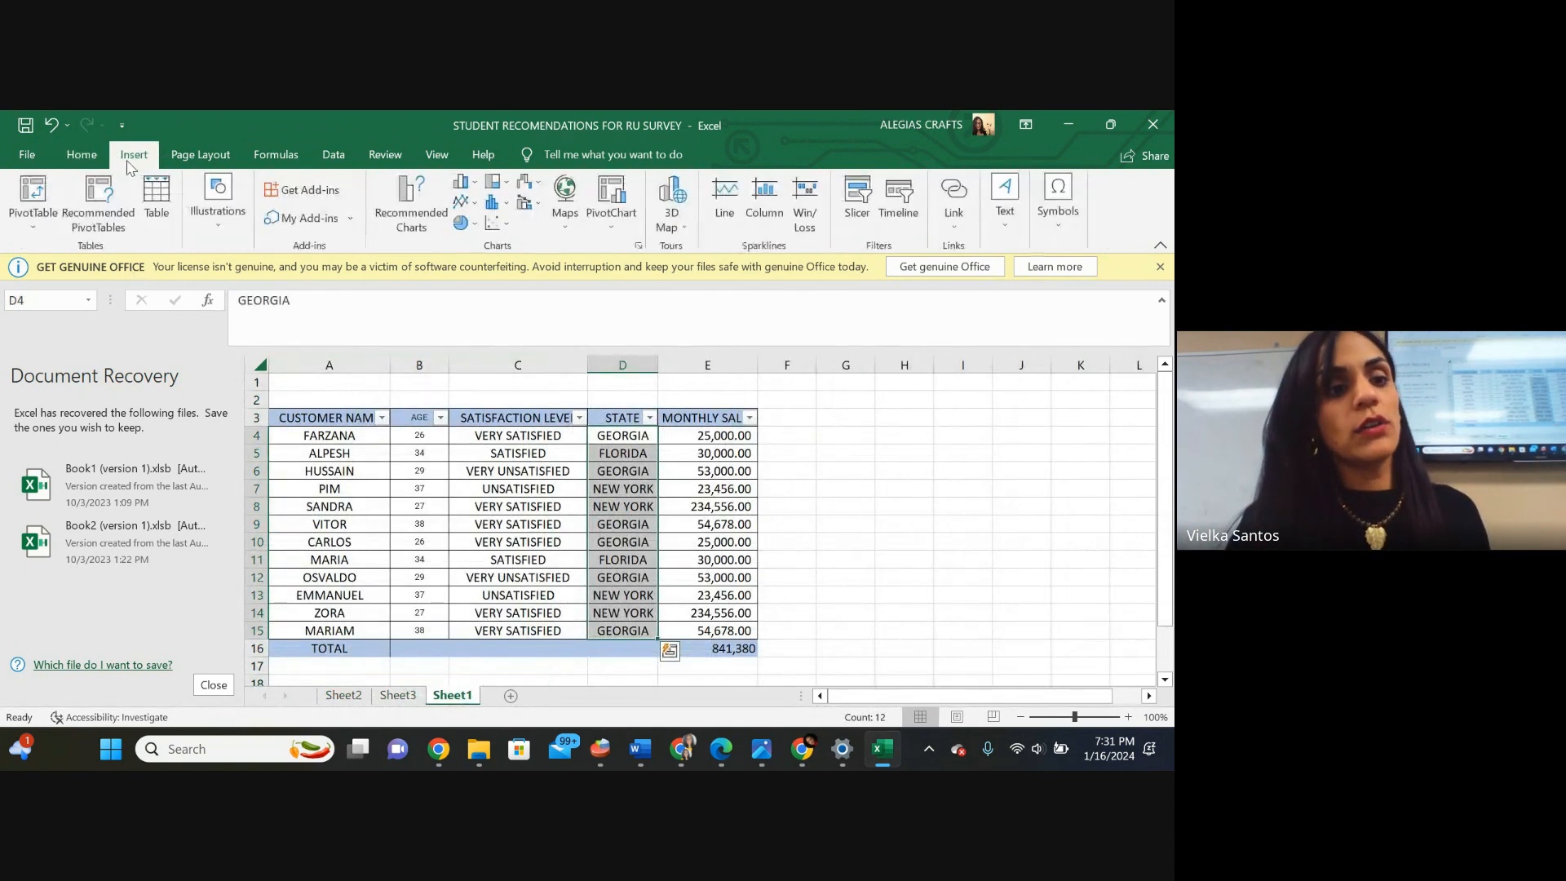
{"action": "left_click", "coordinate": [22, 205]}
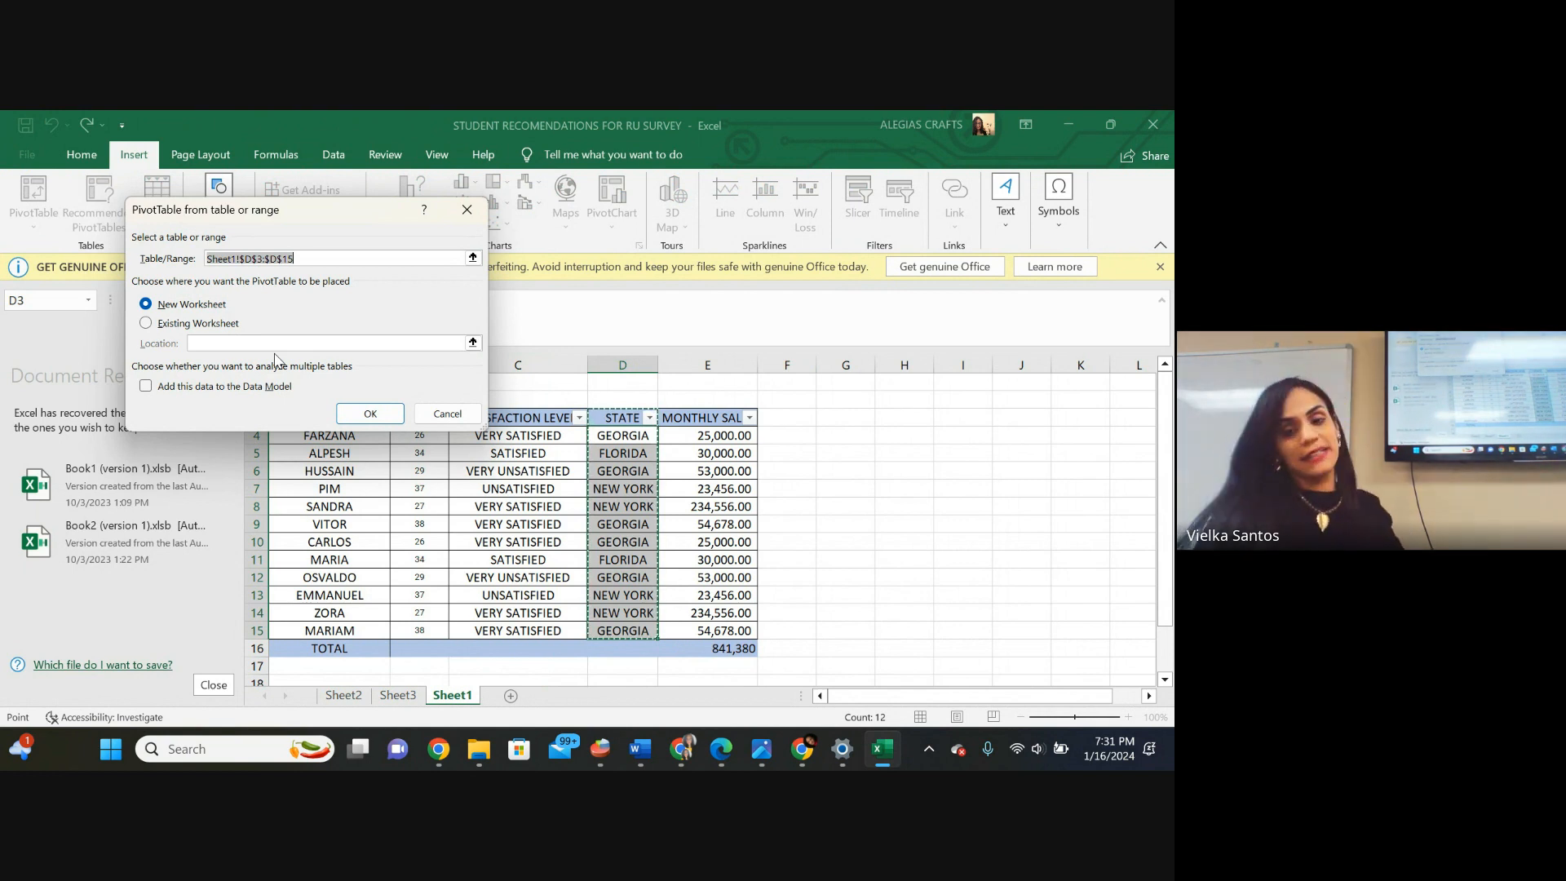
{"action": "left_click", "coordinate": [369, 415]}
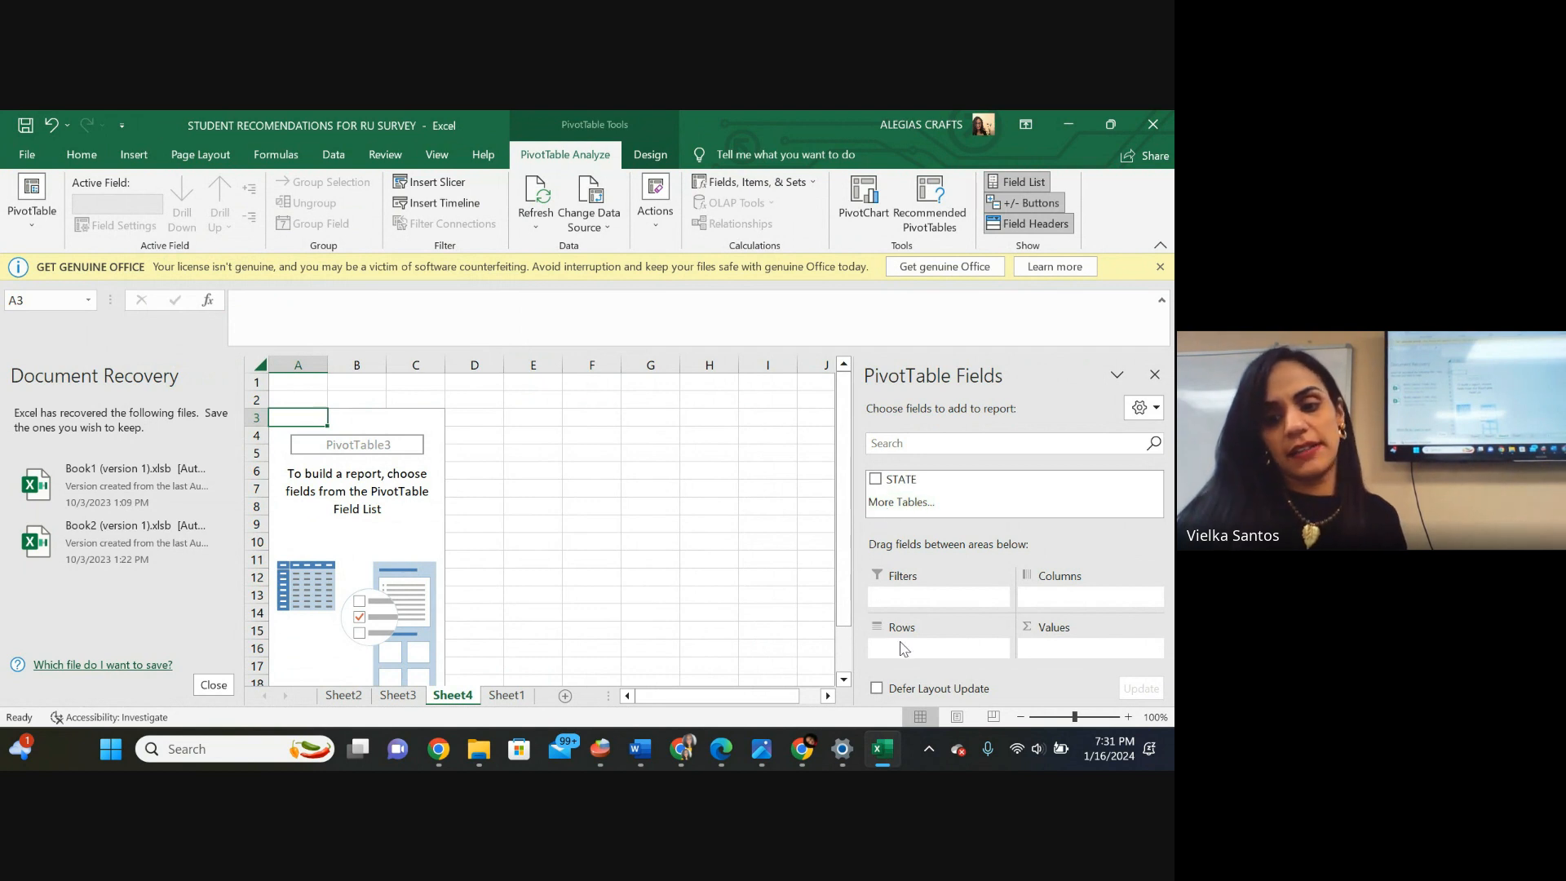
Add STATE to the new pivot table's rows and once to its values as a count.
{"action": "left_click_drag", "start_coordinate": [898, 483], "coordinate": [912, 659]}
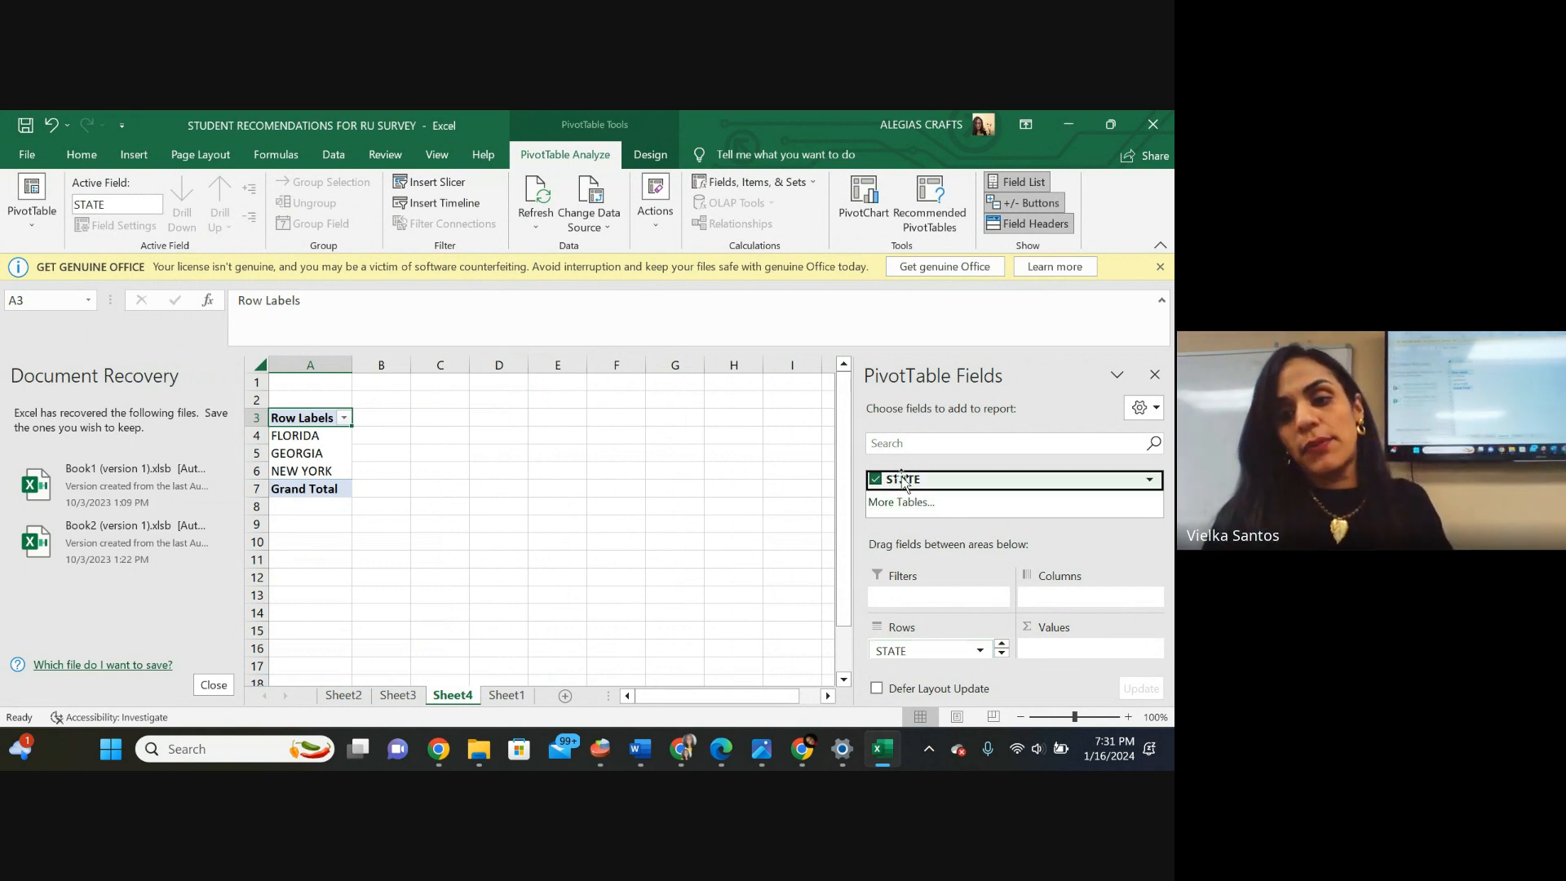
{"action": "left_click_drag", "start_coordinate": [901, 481], "coordinate": [1045, 649]}
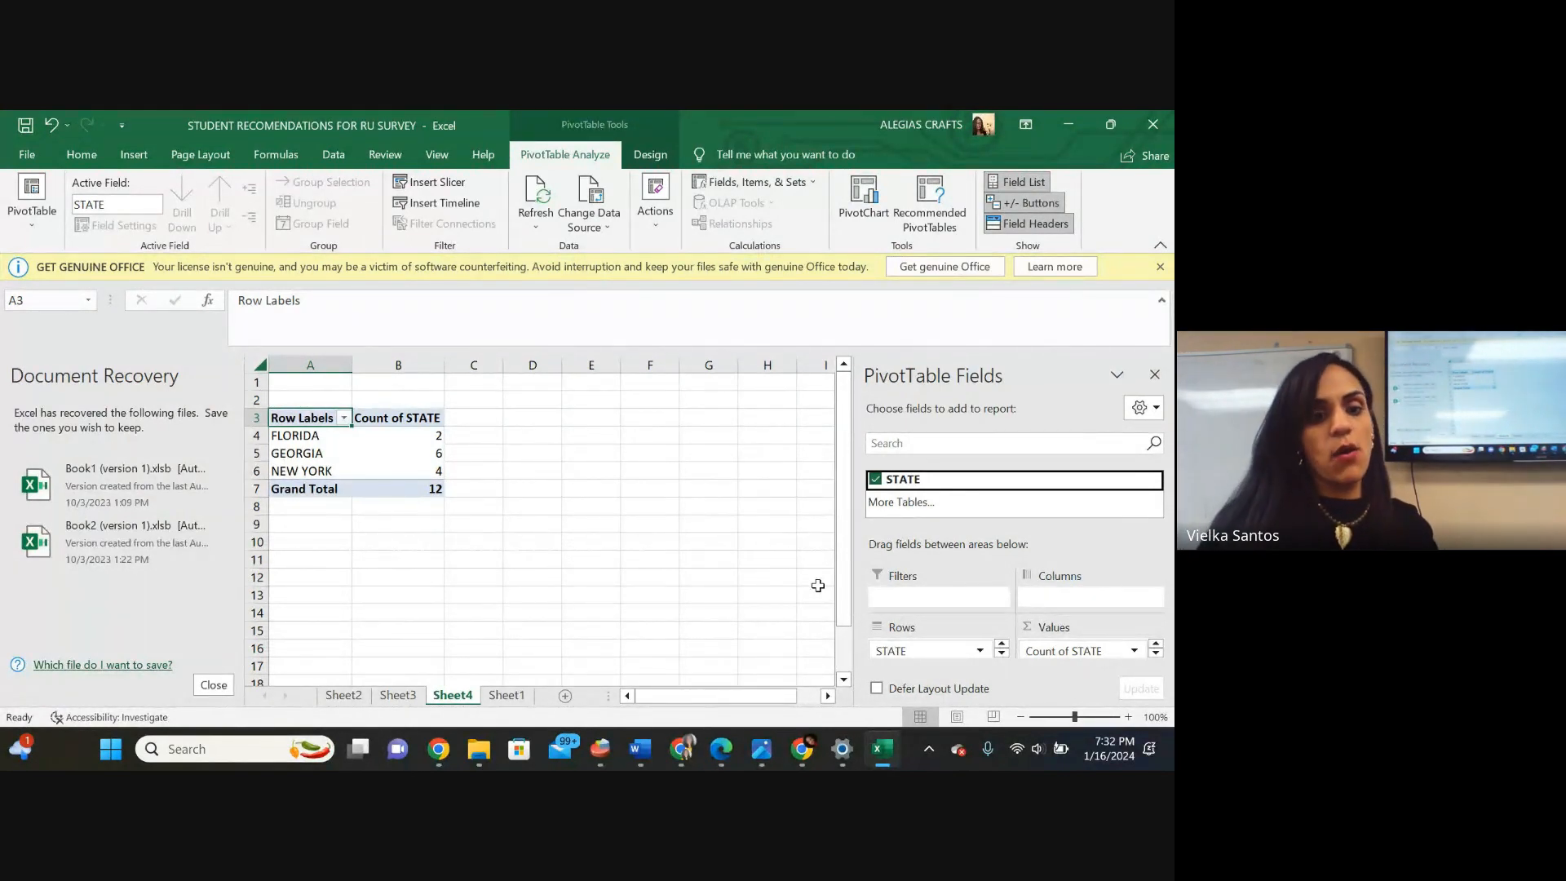
{"action": "left_click", "coordinate": [484, 536]}
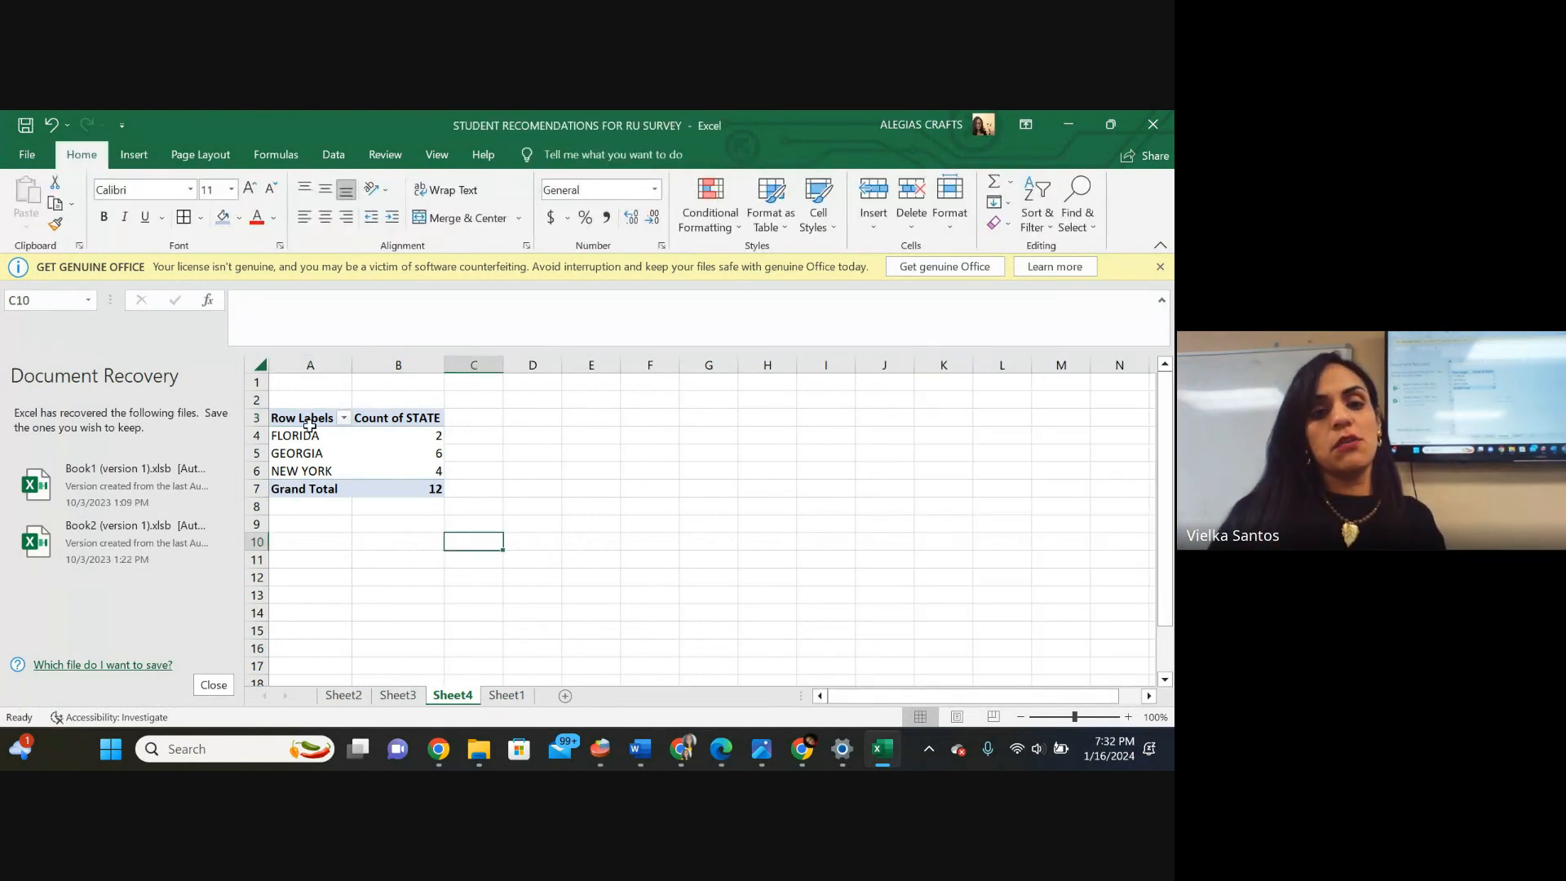
Apply borders to the state names and counts in A4:B6 of the pivot table.
{"action": "left_click_drag", "start_coordinate": [309, 434], "coordinate": [410, 477]}
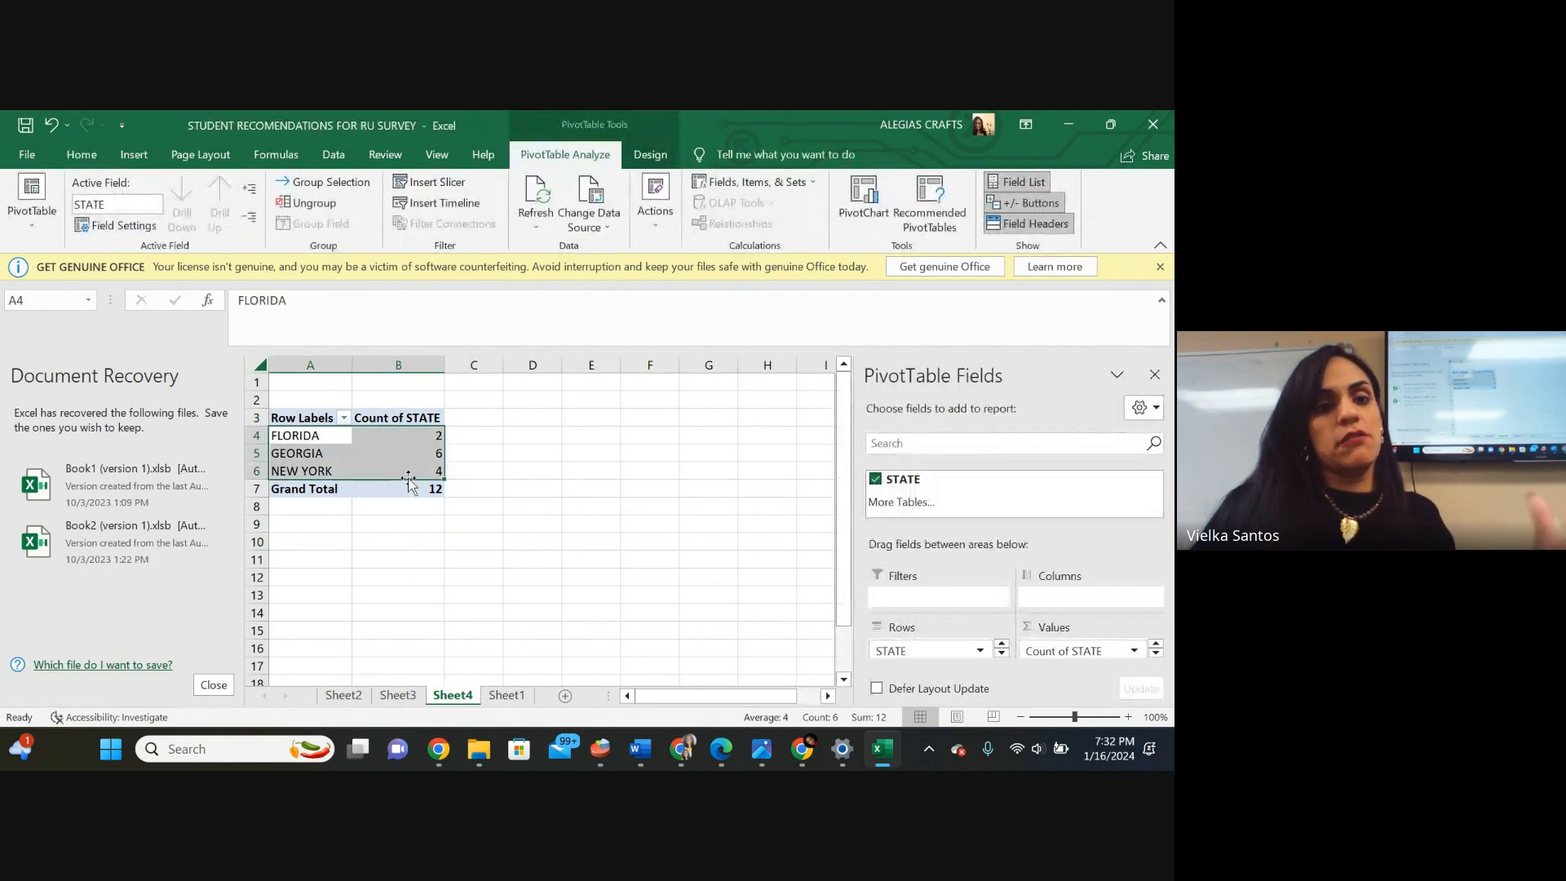
{"action": "left_click", "coordinate": [134, 155]}
{"action": "left_click", "coordinate": [79, 154]}
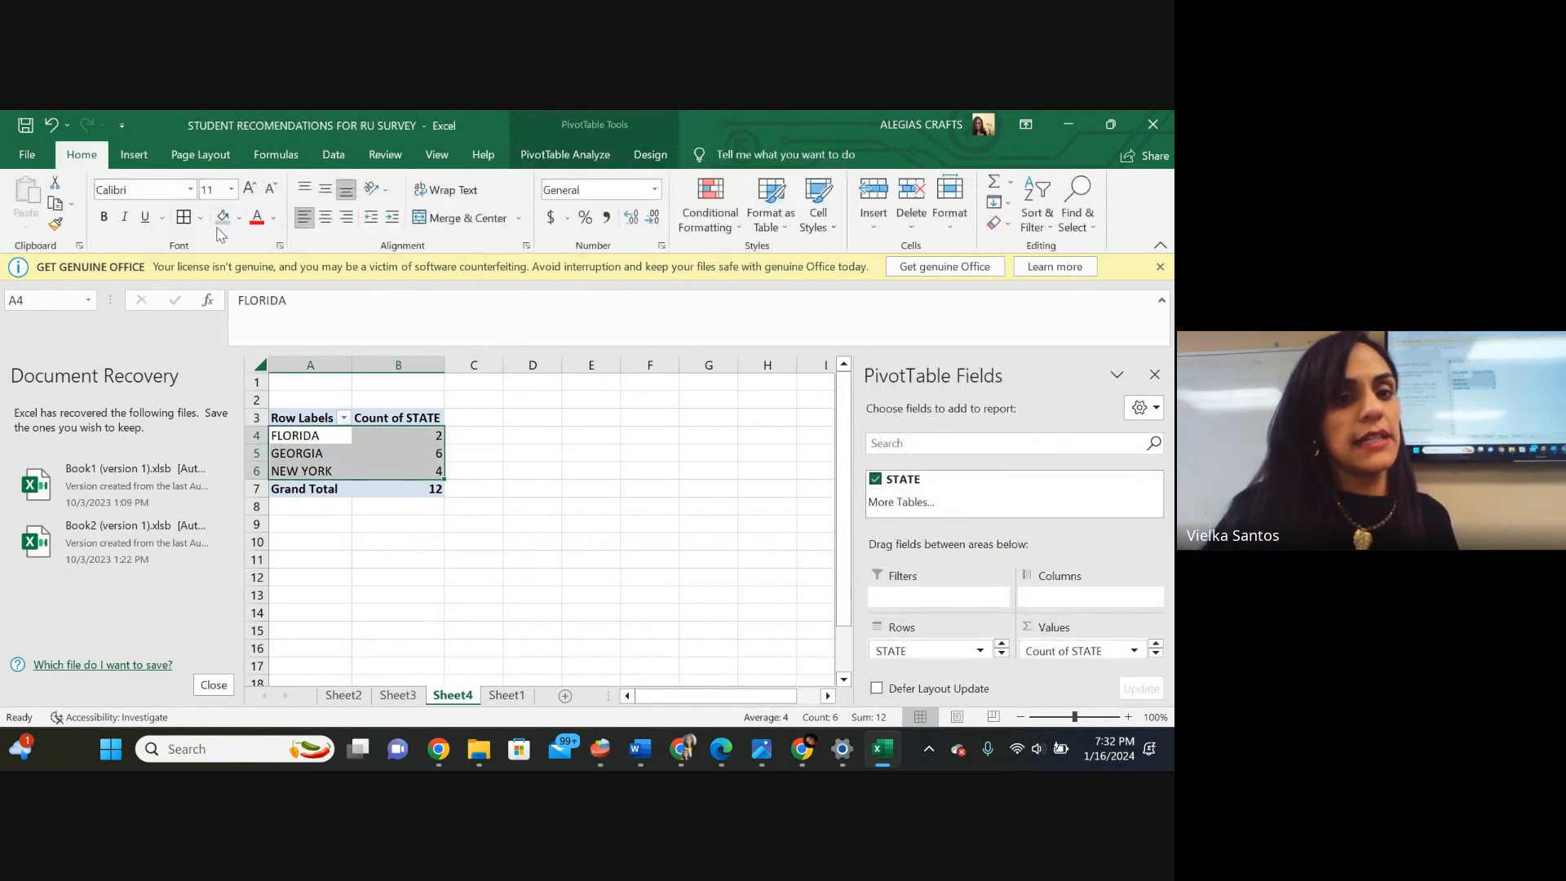
{"action": "left_click", "coordinate": [184, 218]}
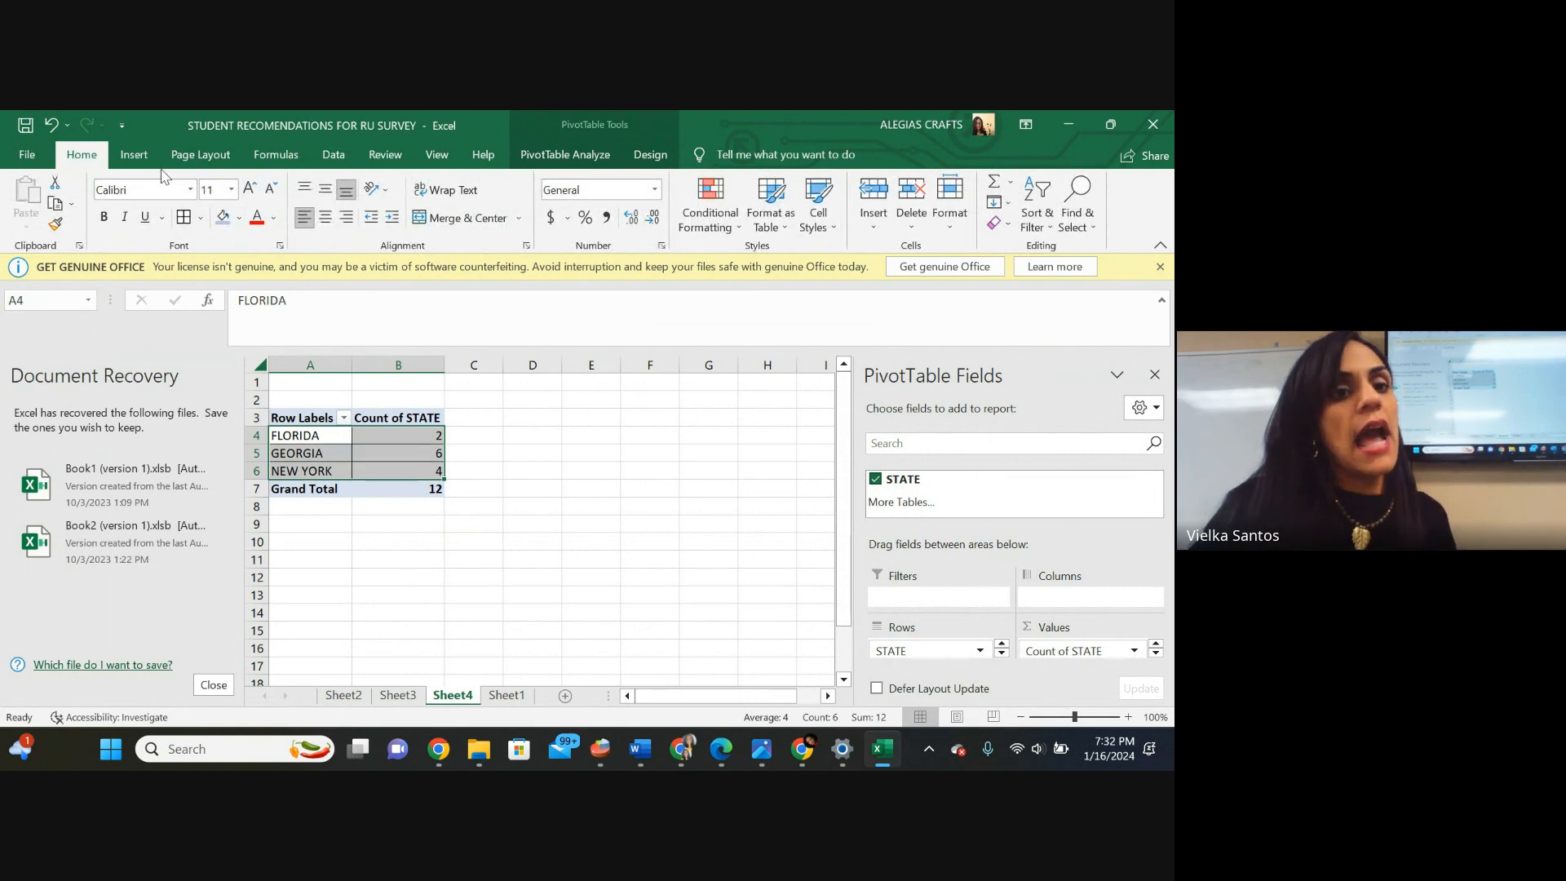
Insert a 2-D pie chart of the state counts in A4:B6 and delete the chart again.
{"action": "left_click", "coordinate": [118, 156]}
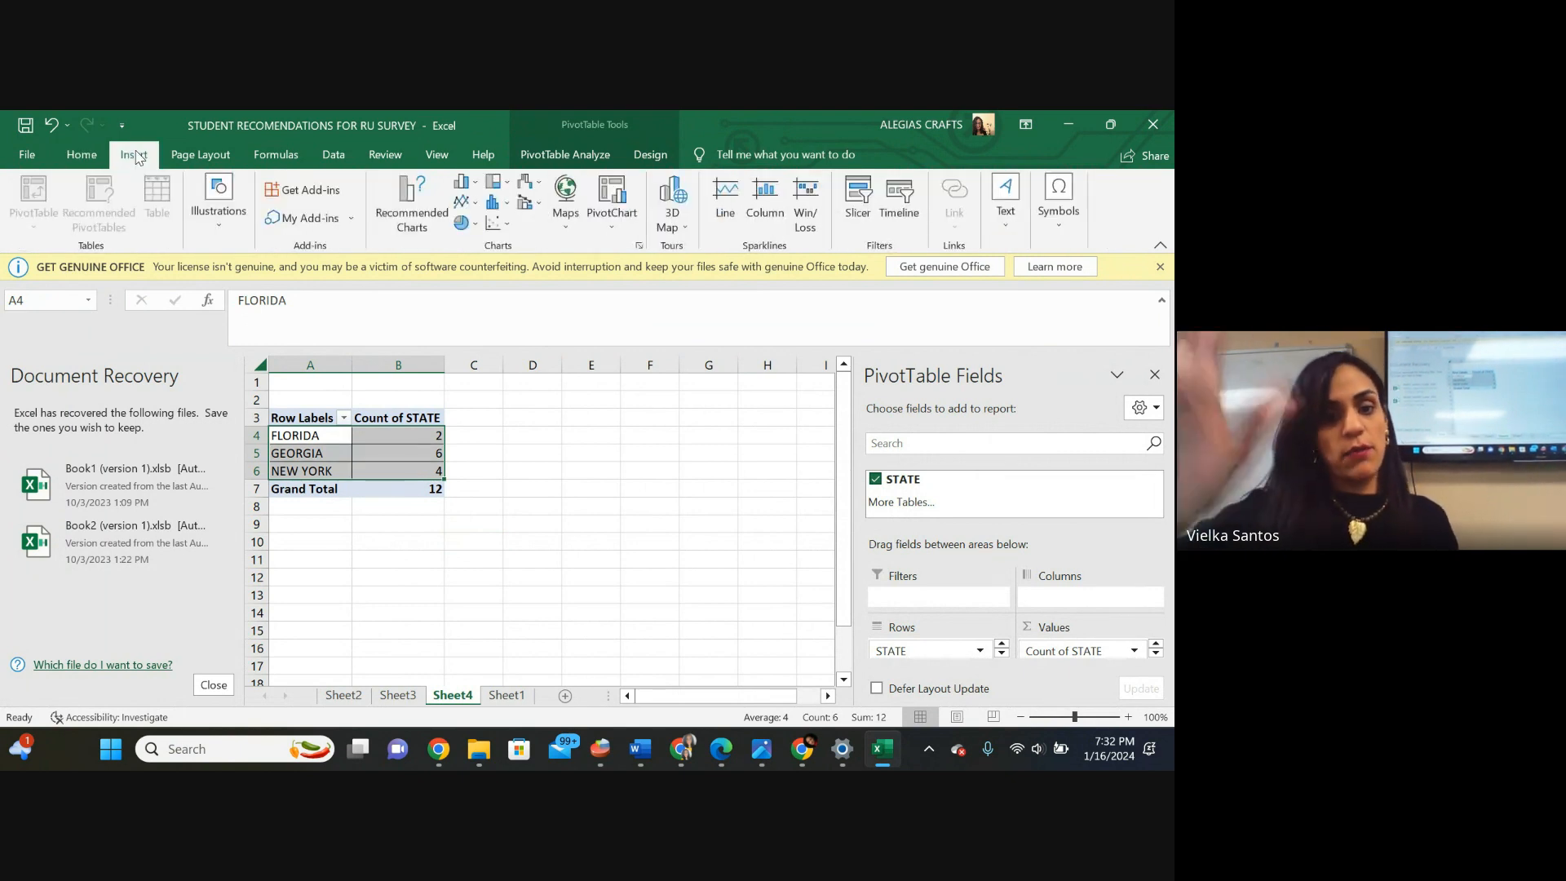
{"action": "left_click", "coordinate": [464, 222]}
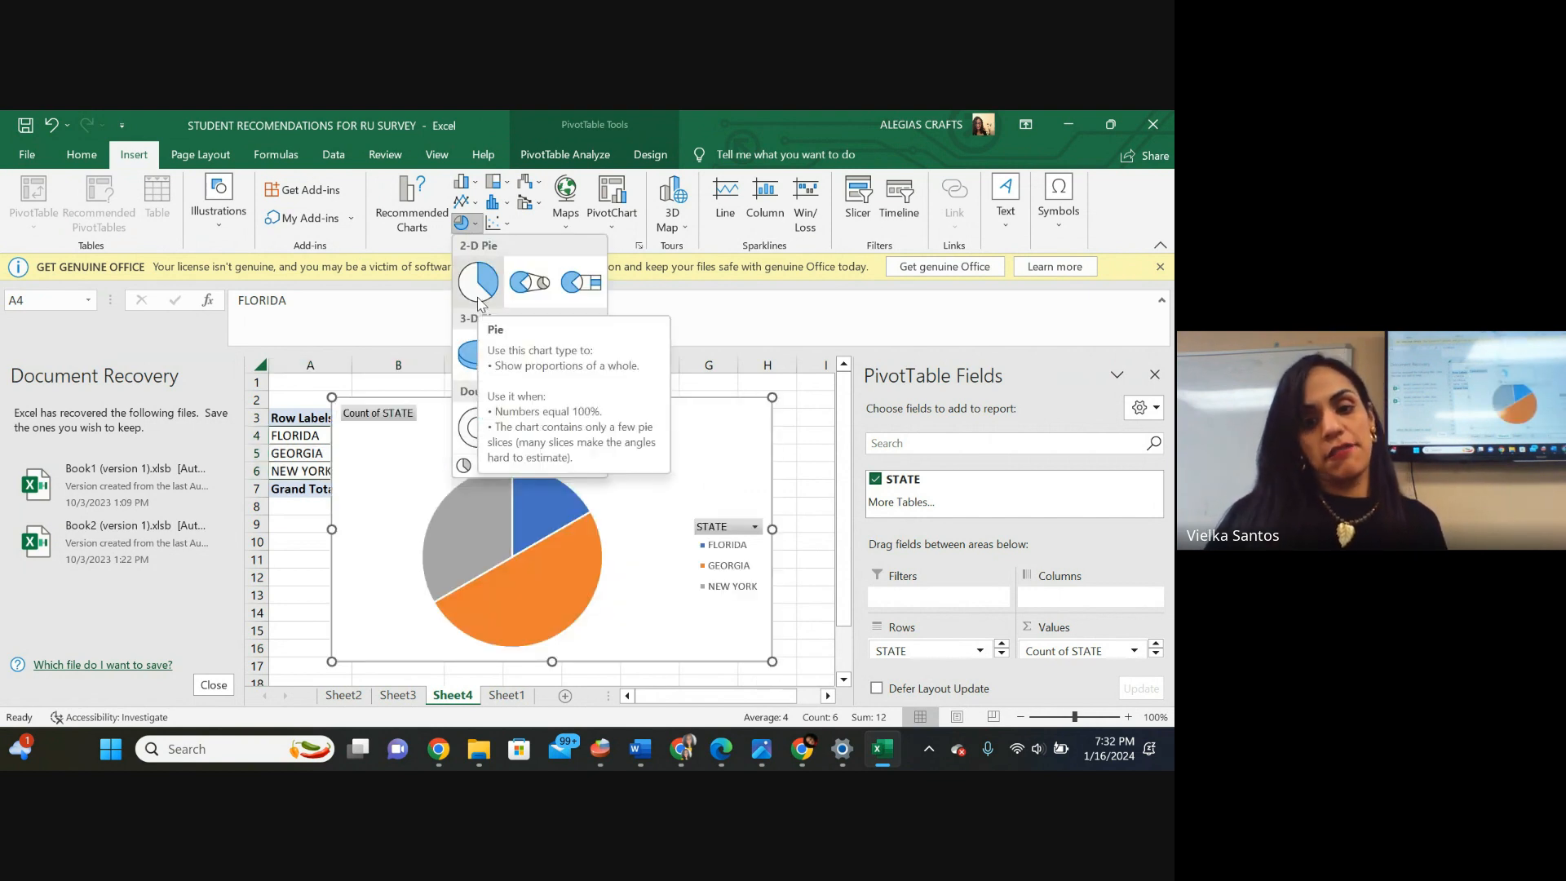
{"action": "left_click", "coordinate": [478, 302]}
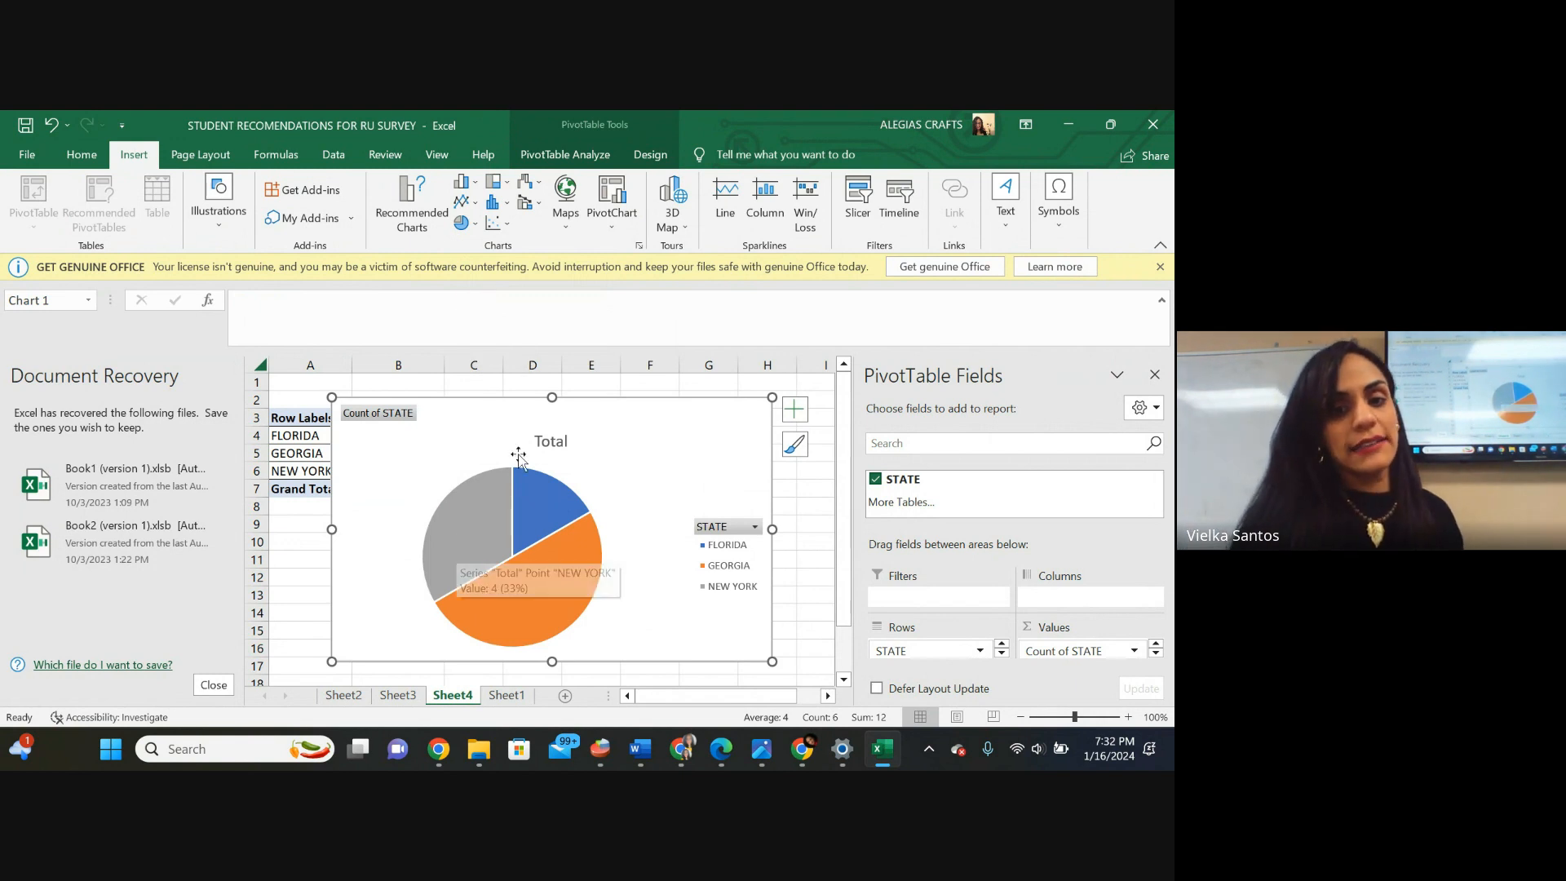
{"action": "key", "text": "Delete"}
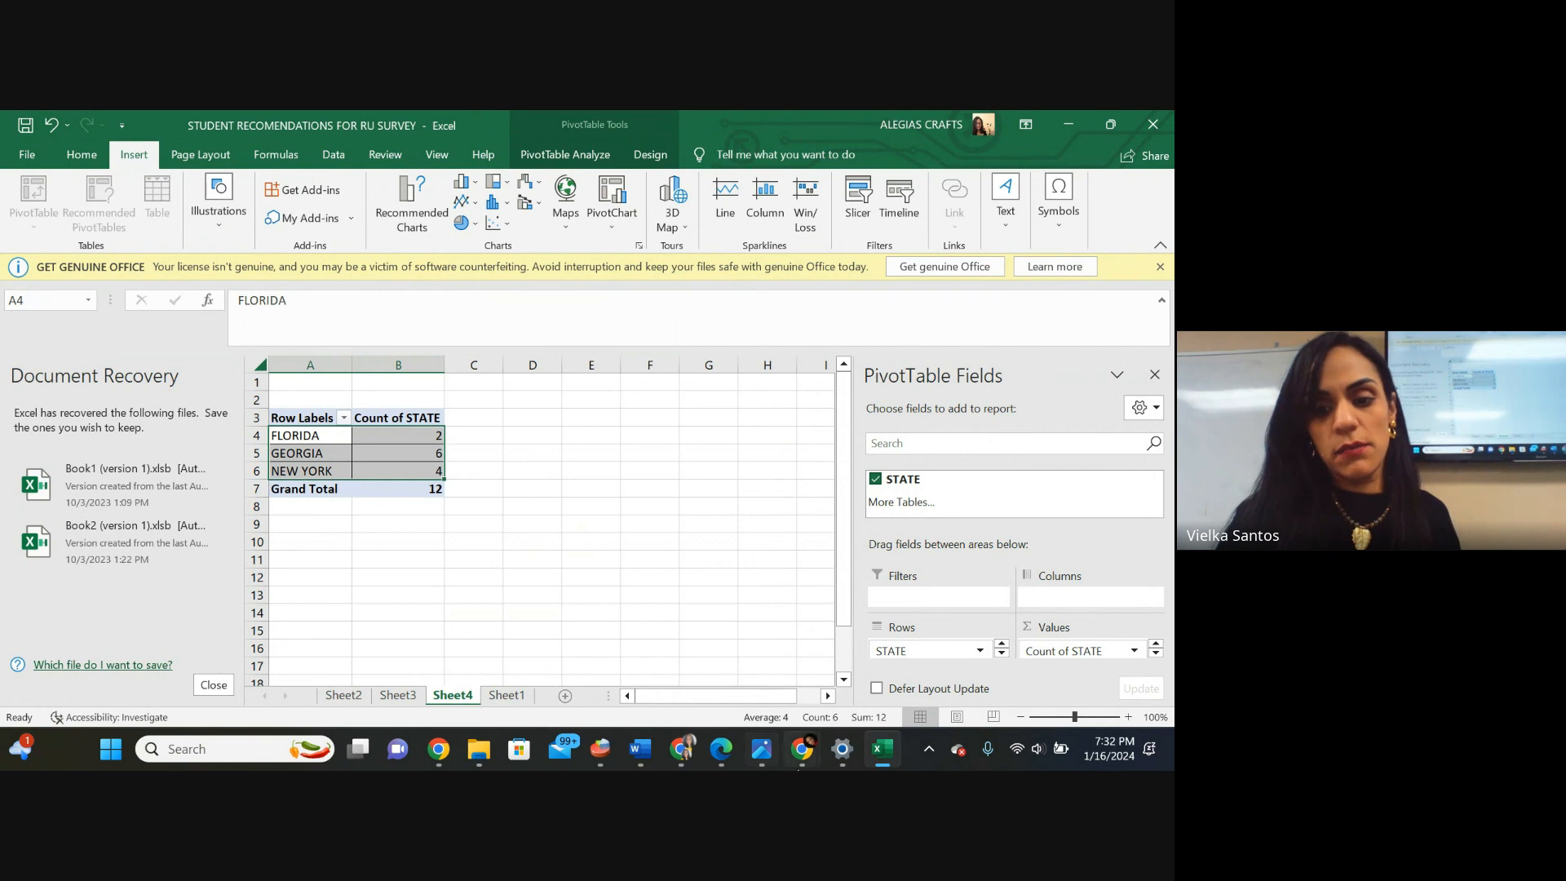
{"action": "mouse_move", "coordinate": [694, 762]}
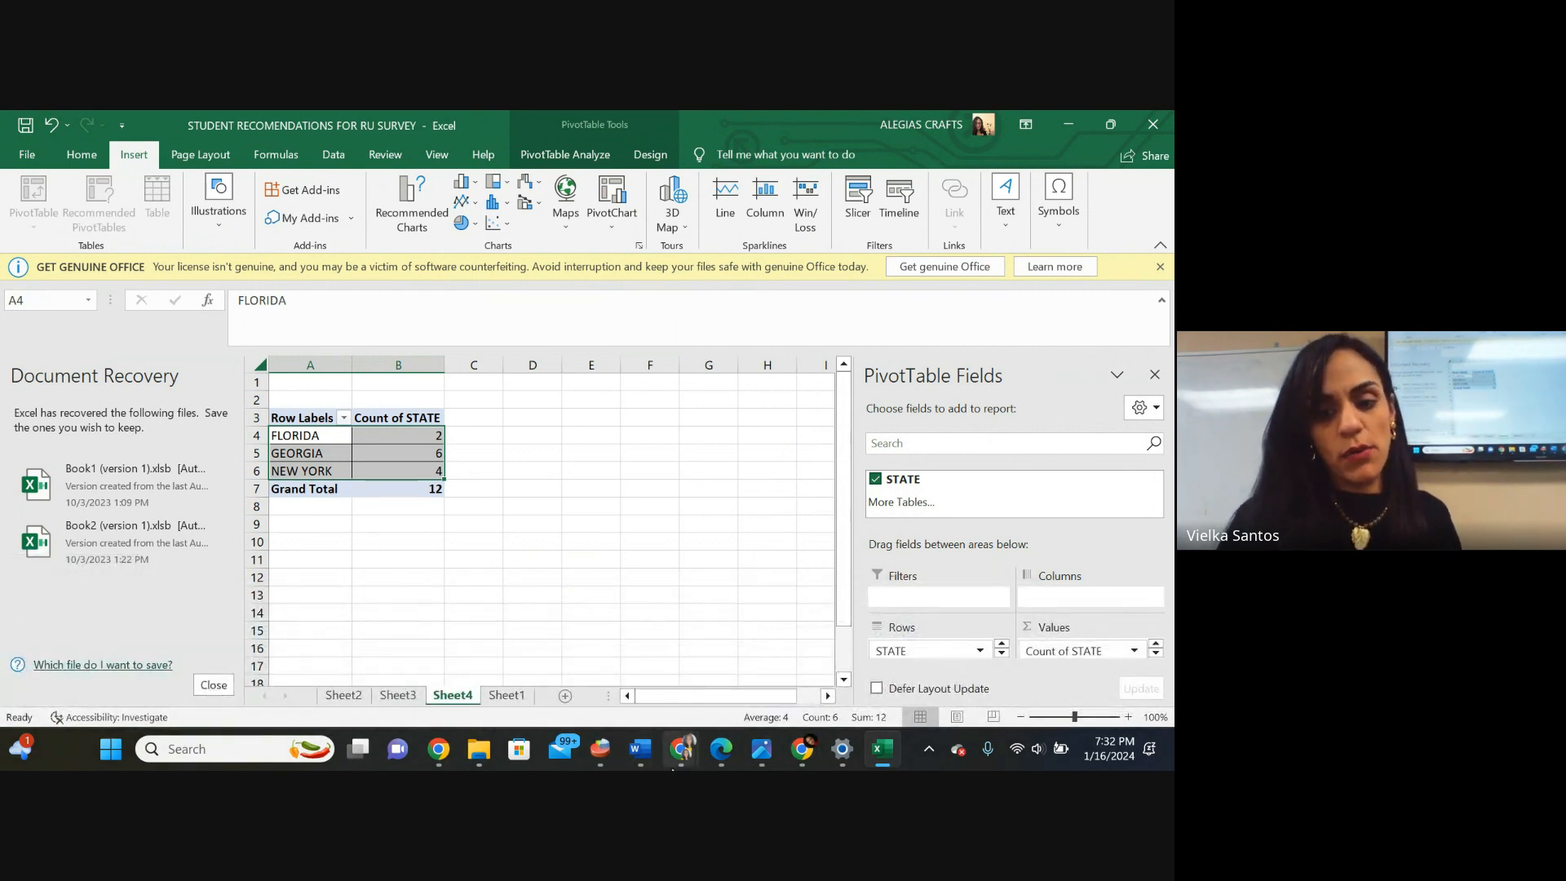
{"action": "left_click", "coordinate": [419, 669]}
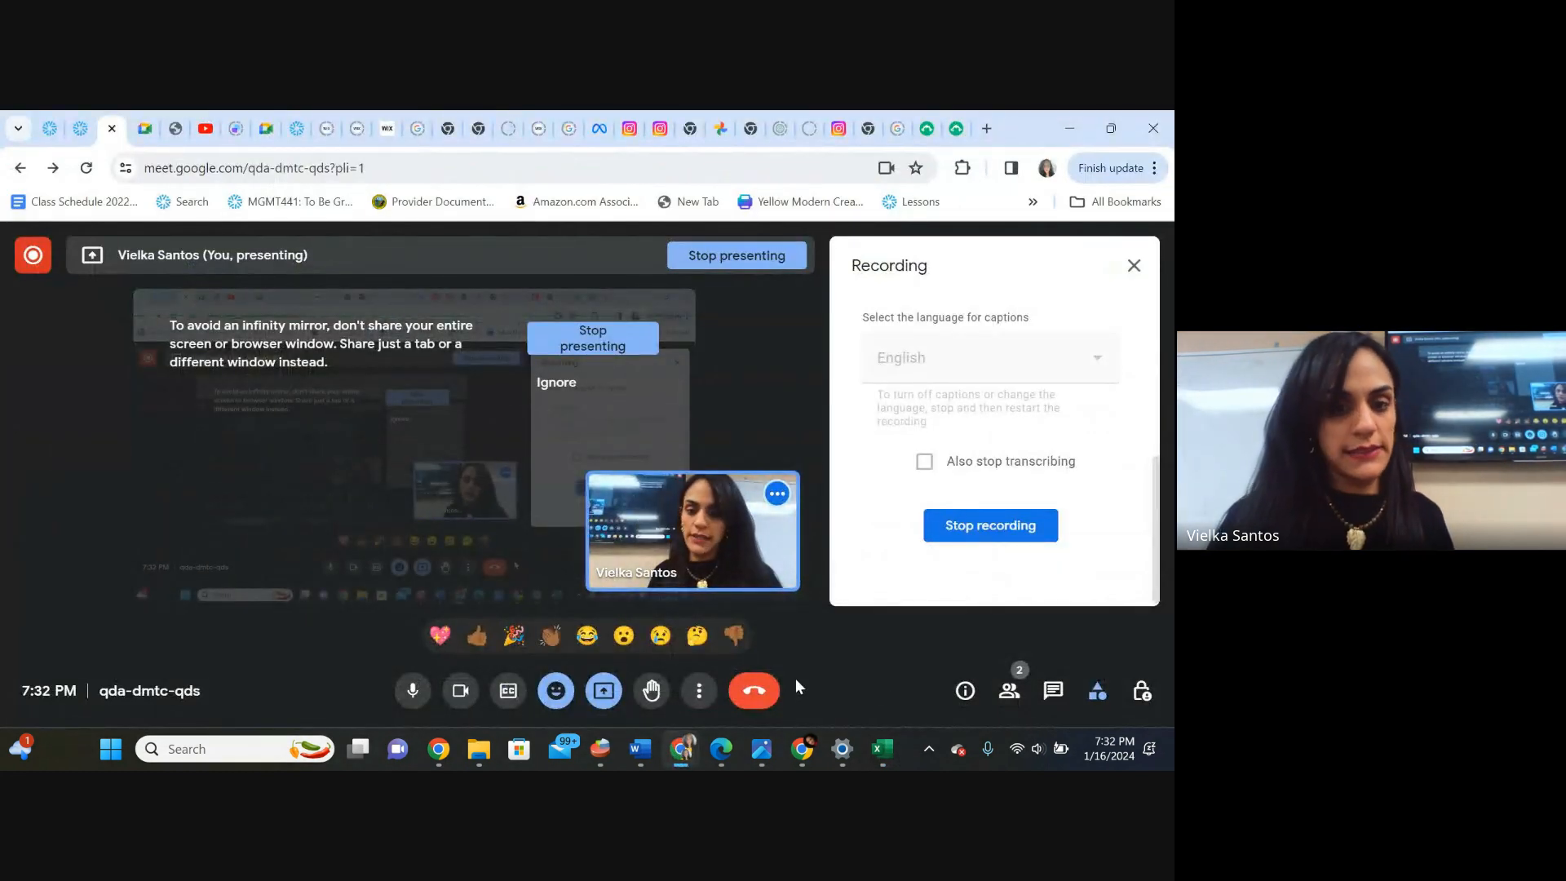
{"action": "left_click", "coordinate": [883, 750]}
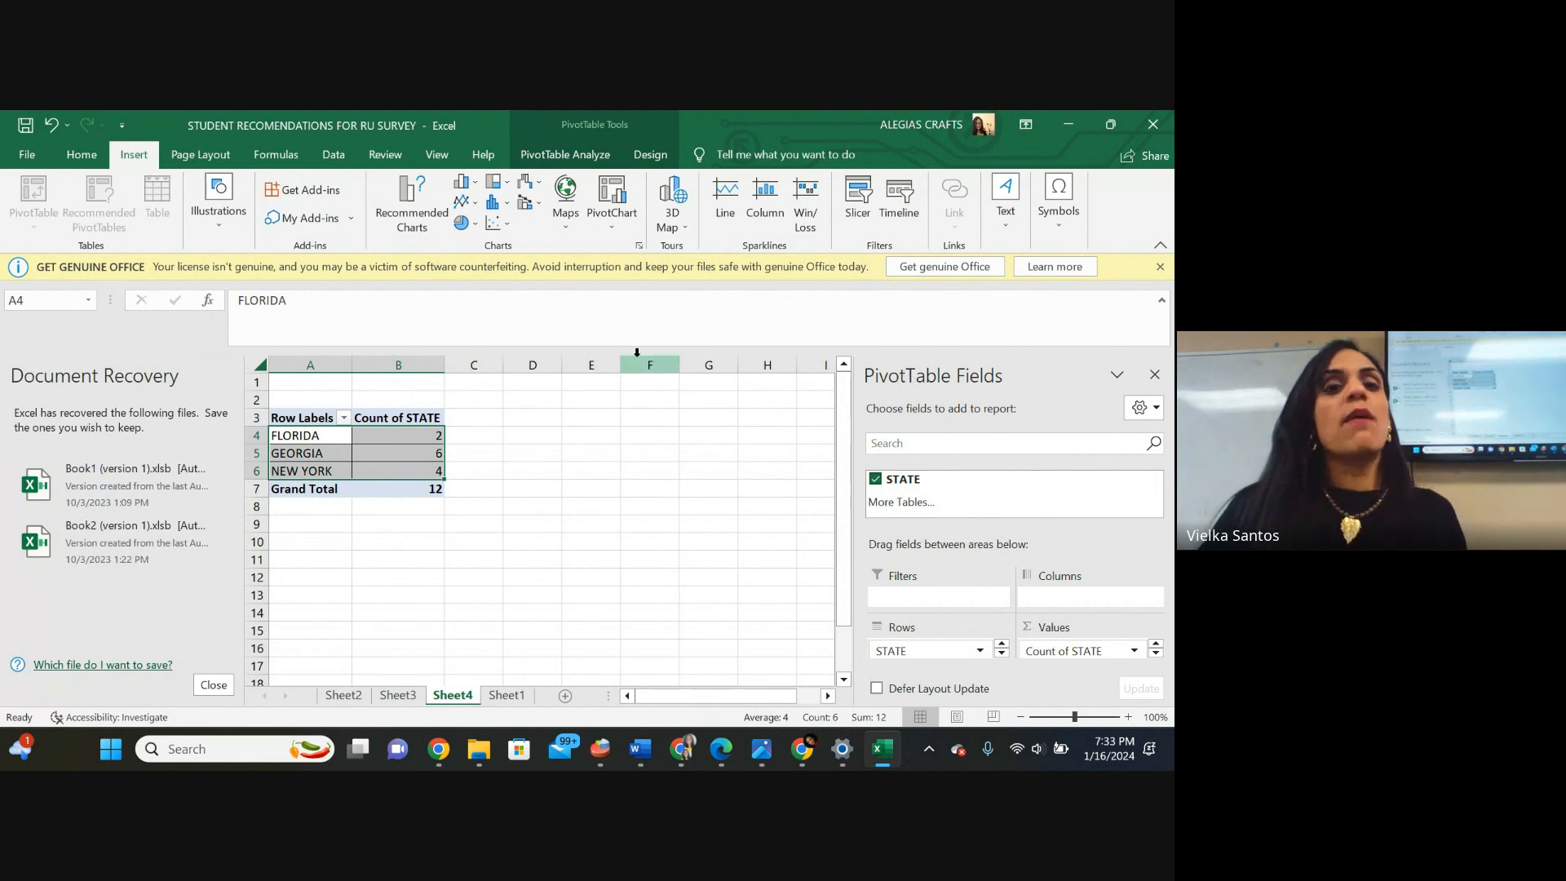
Insert a 3-D pie chart of the state counts in A4:B6.
{"action": "left_click", "coordinate": [463, 224]}
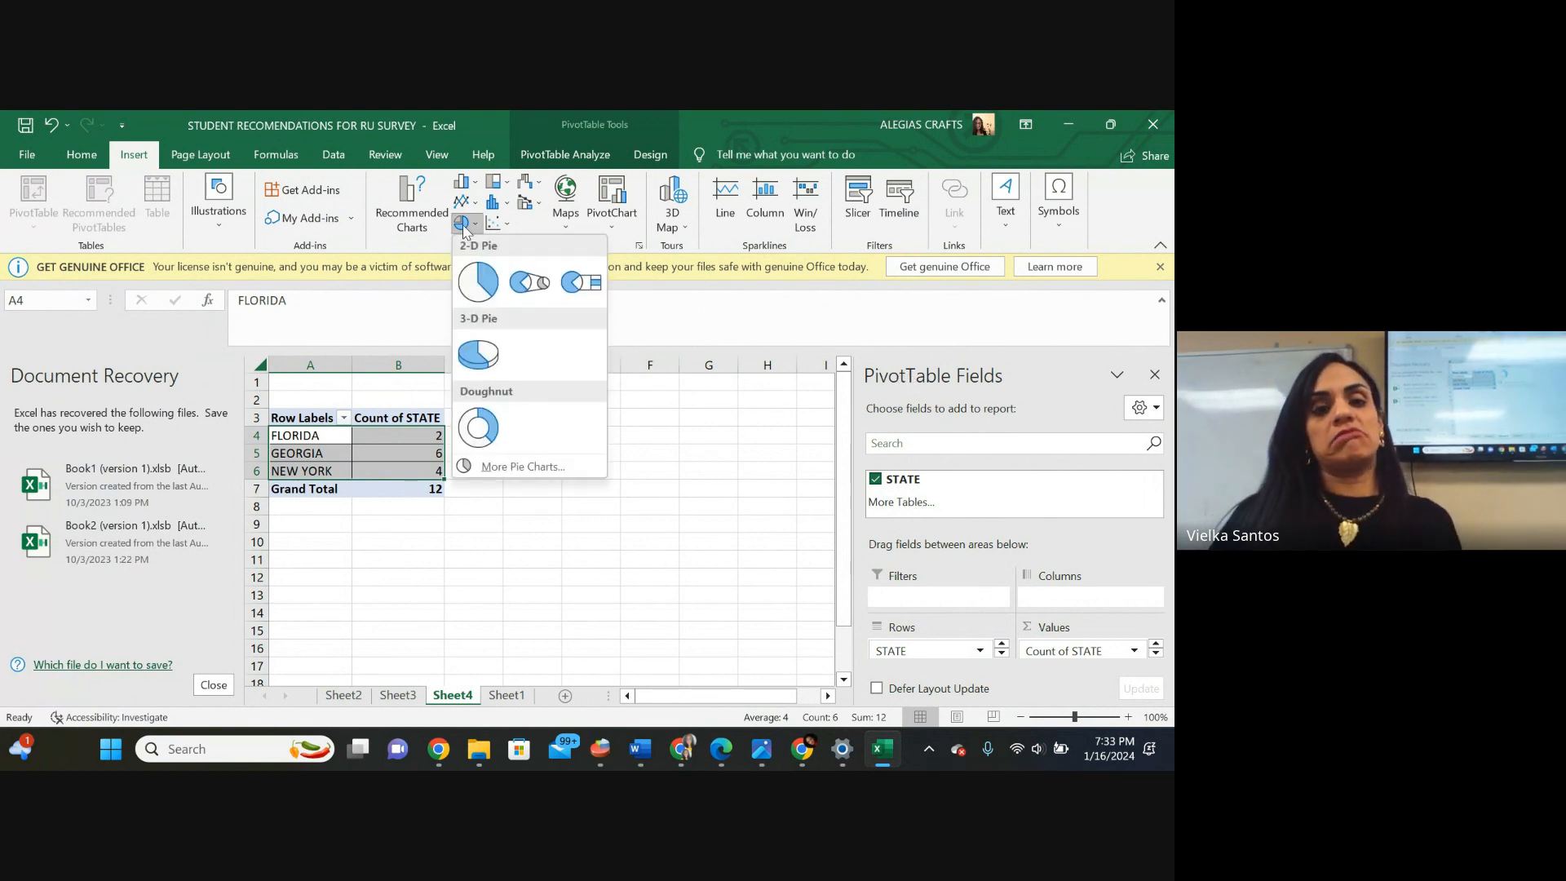
{"action": "left_click", "coordinate": [471, 369]}
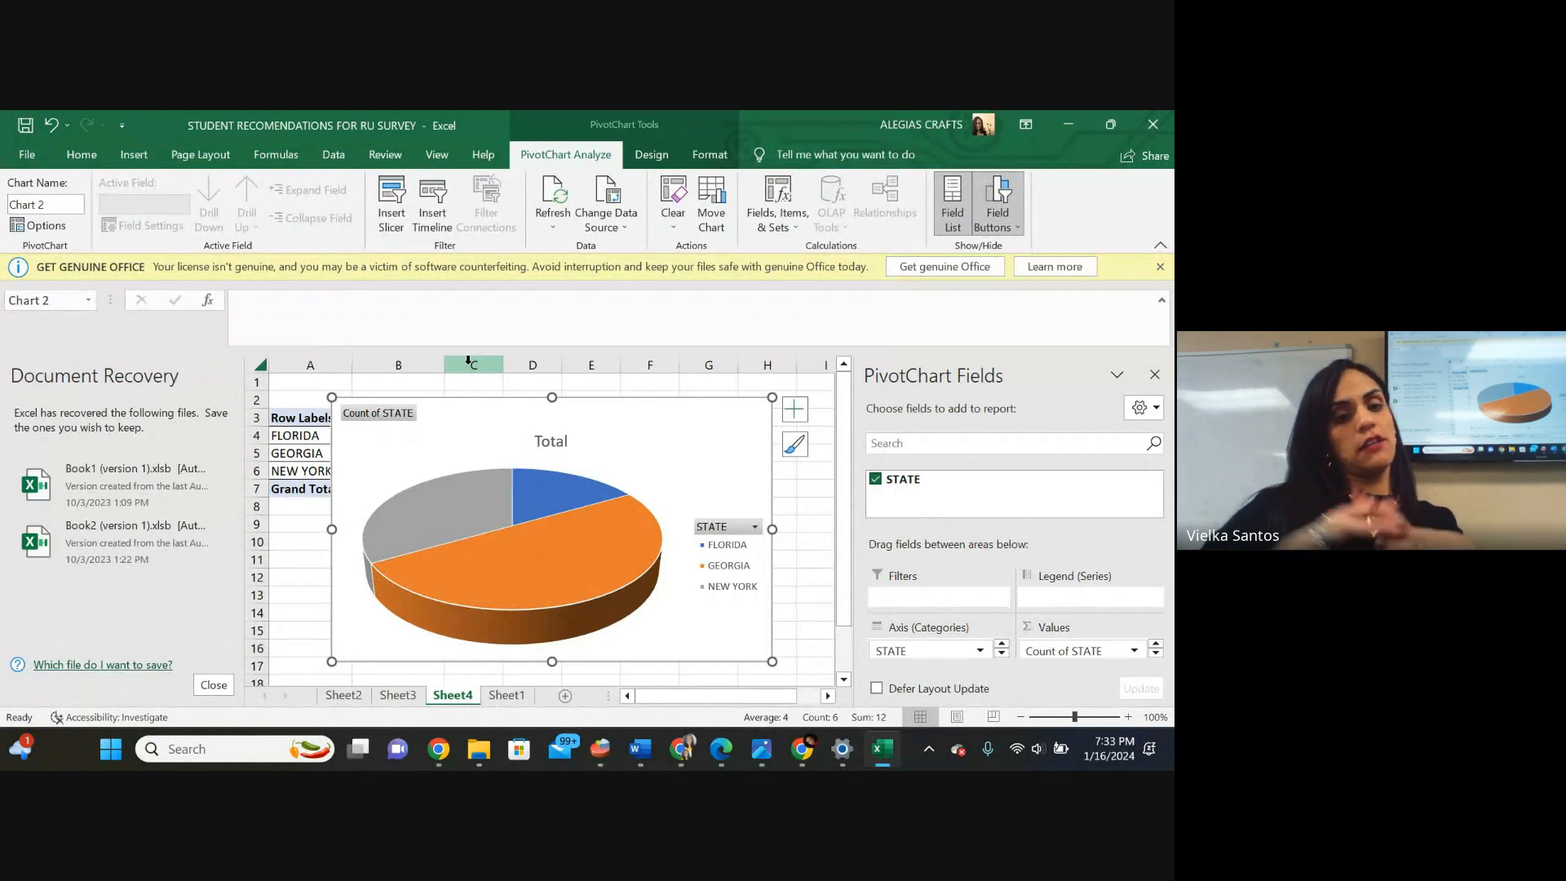
{"action": "left_click", "coordinate": [468, 360]}
Change the pie chart's title to STATE.
{"action": "left_click", "coordinate": [561, 442]}
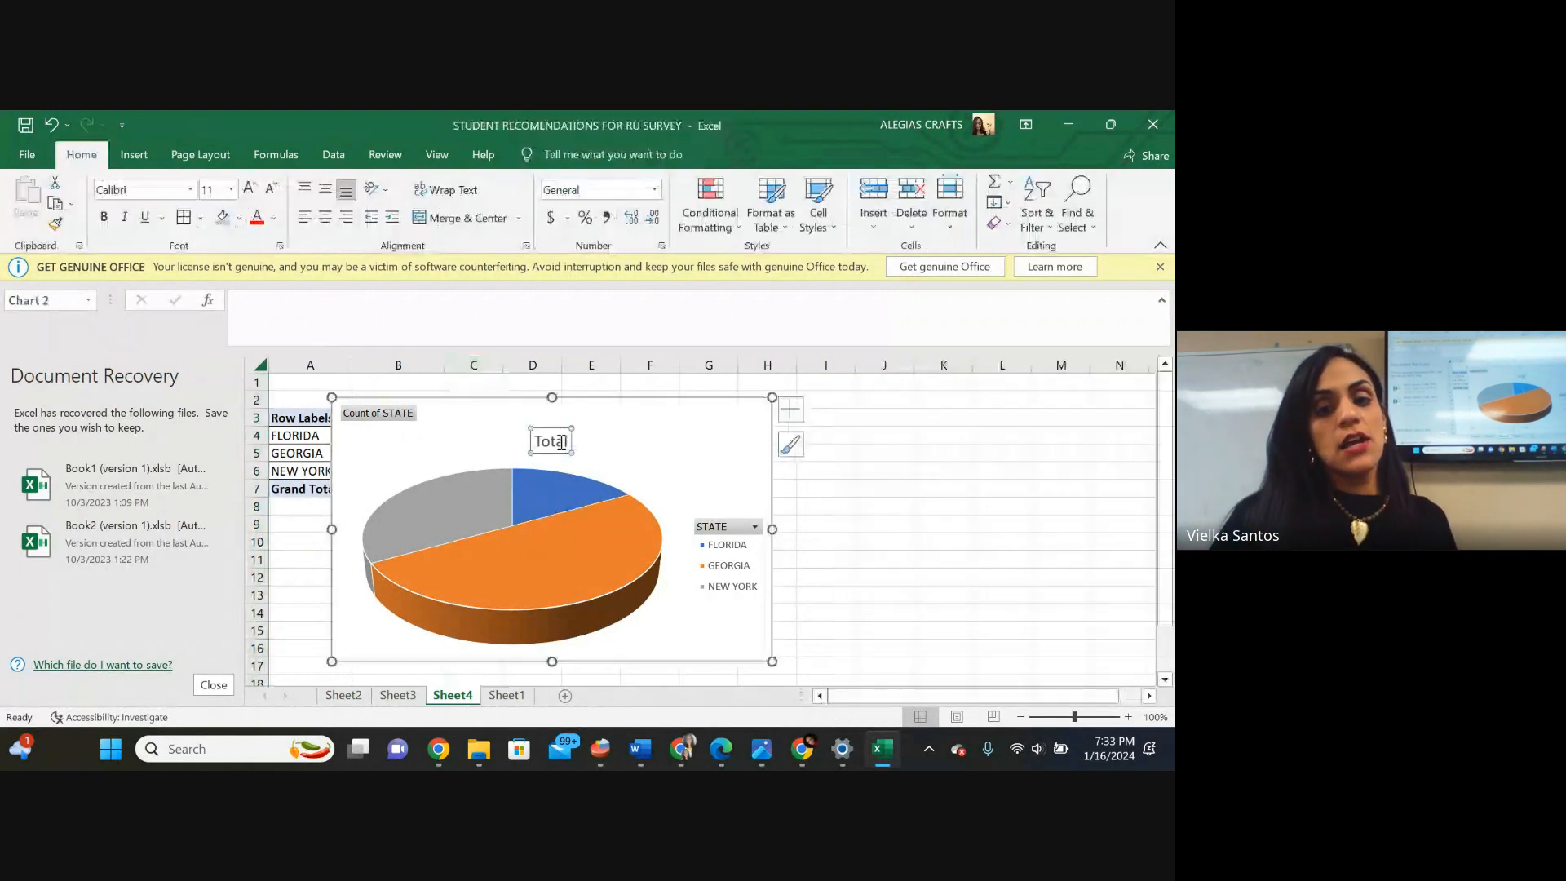
{"action": "double_click", "coordinate": [531, 445]}
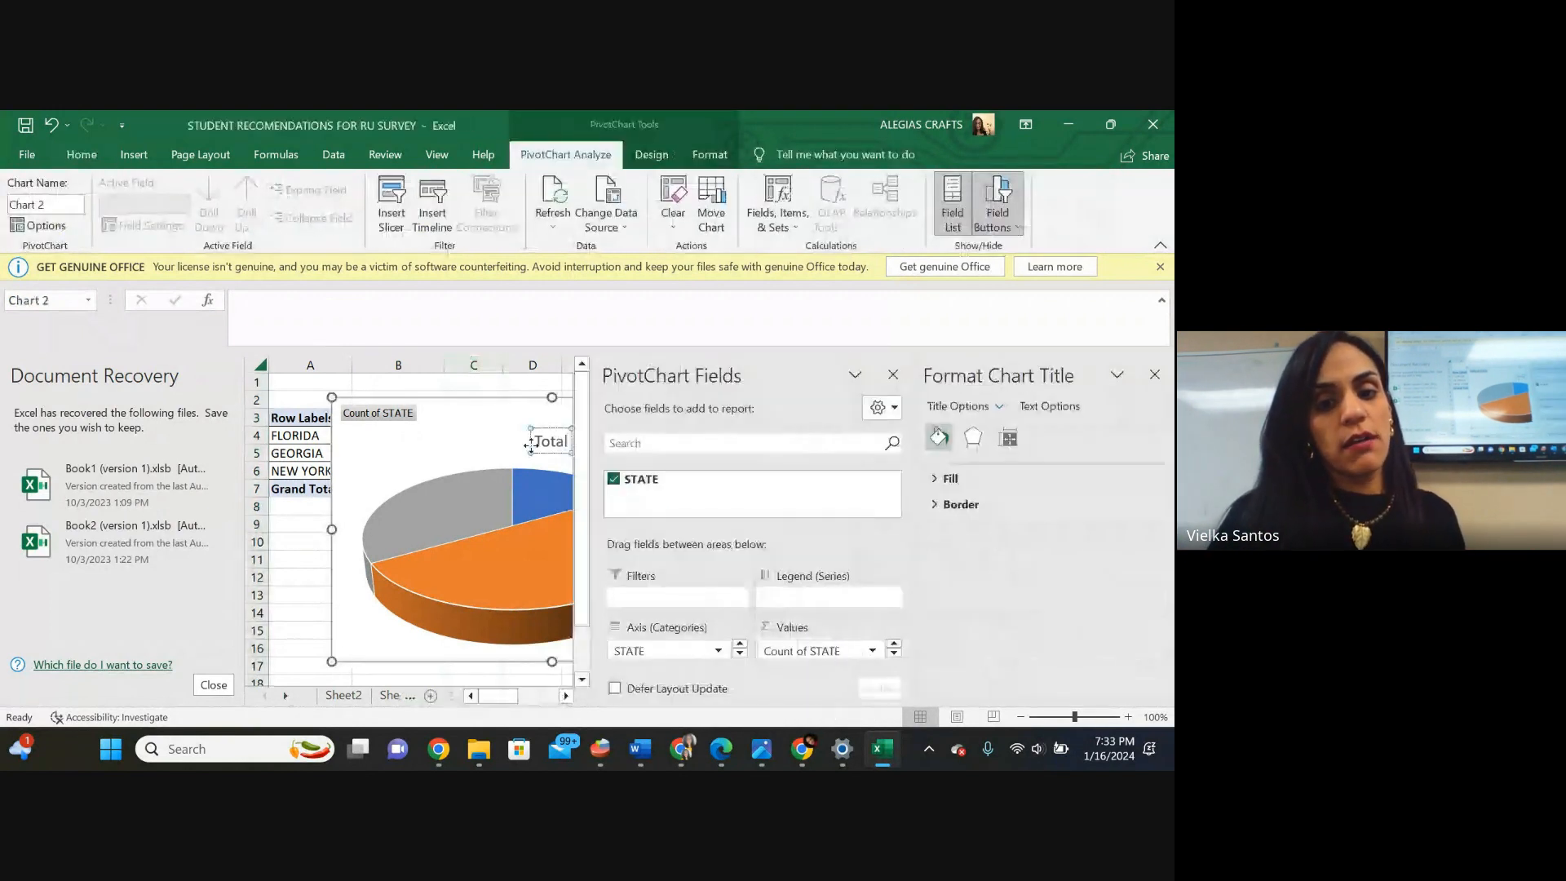
{"action": "scroll", "coordinate": [558, 443], "scroll_direction": "right", "scroll_amount": 3}
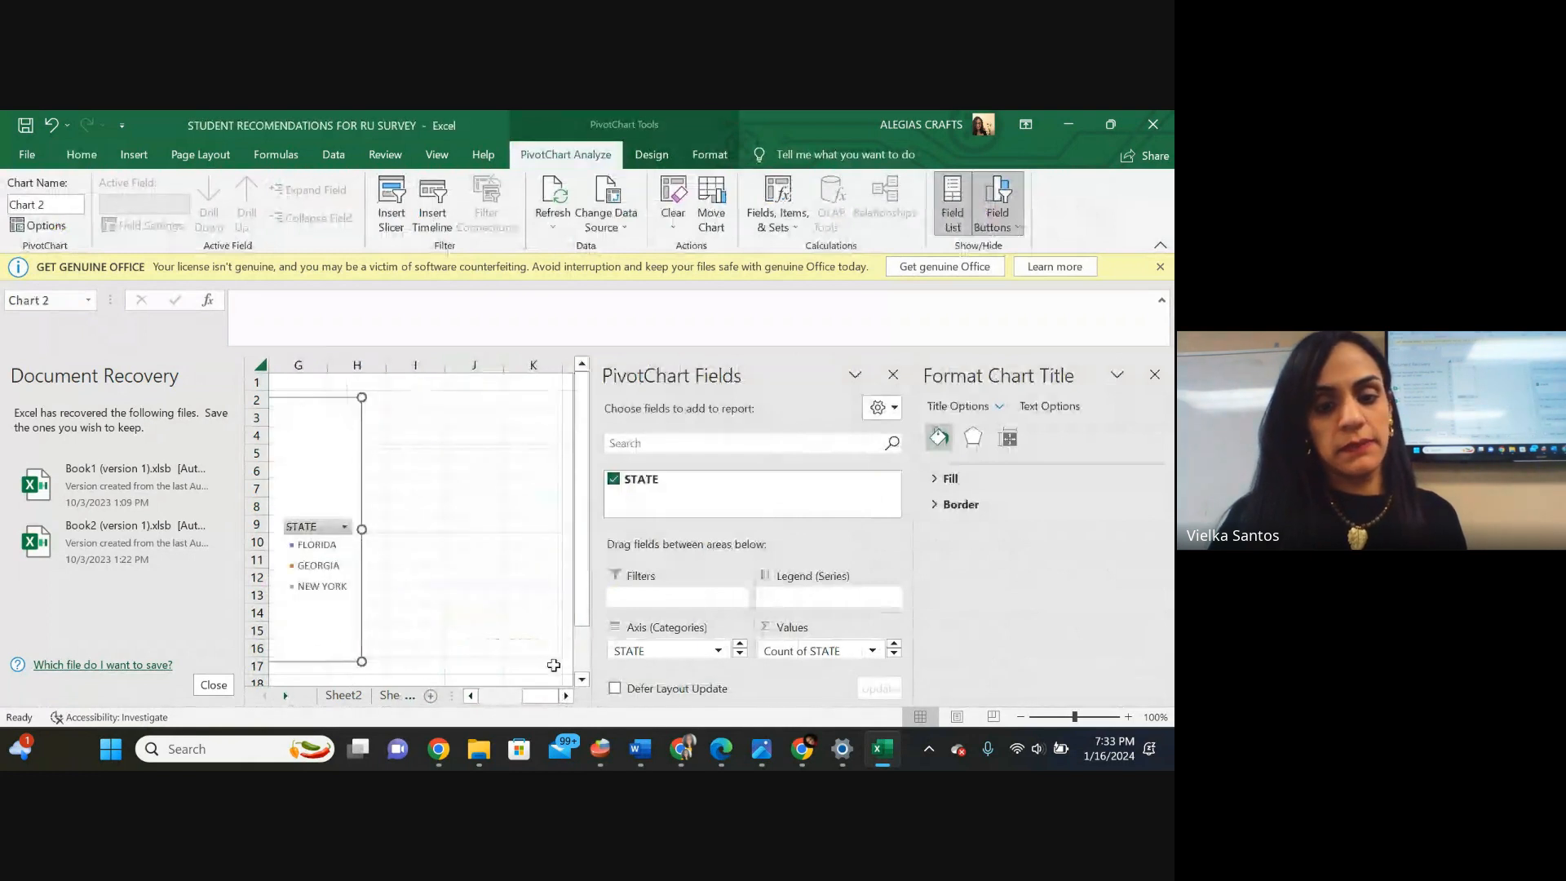
{"action": "left_click_drag", "start_coordinate": [545, 704], "coordinate": [511, 701]}
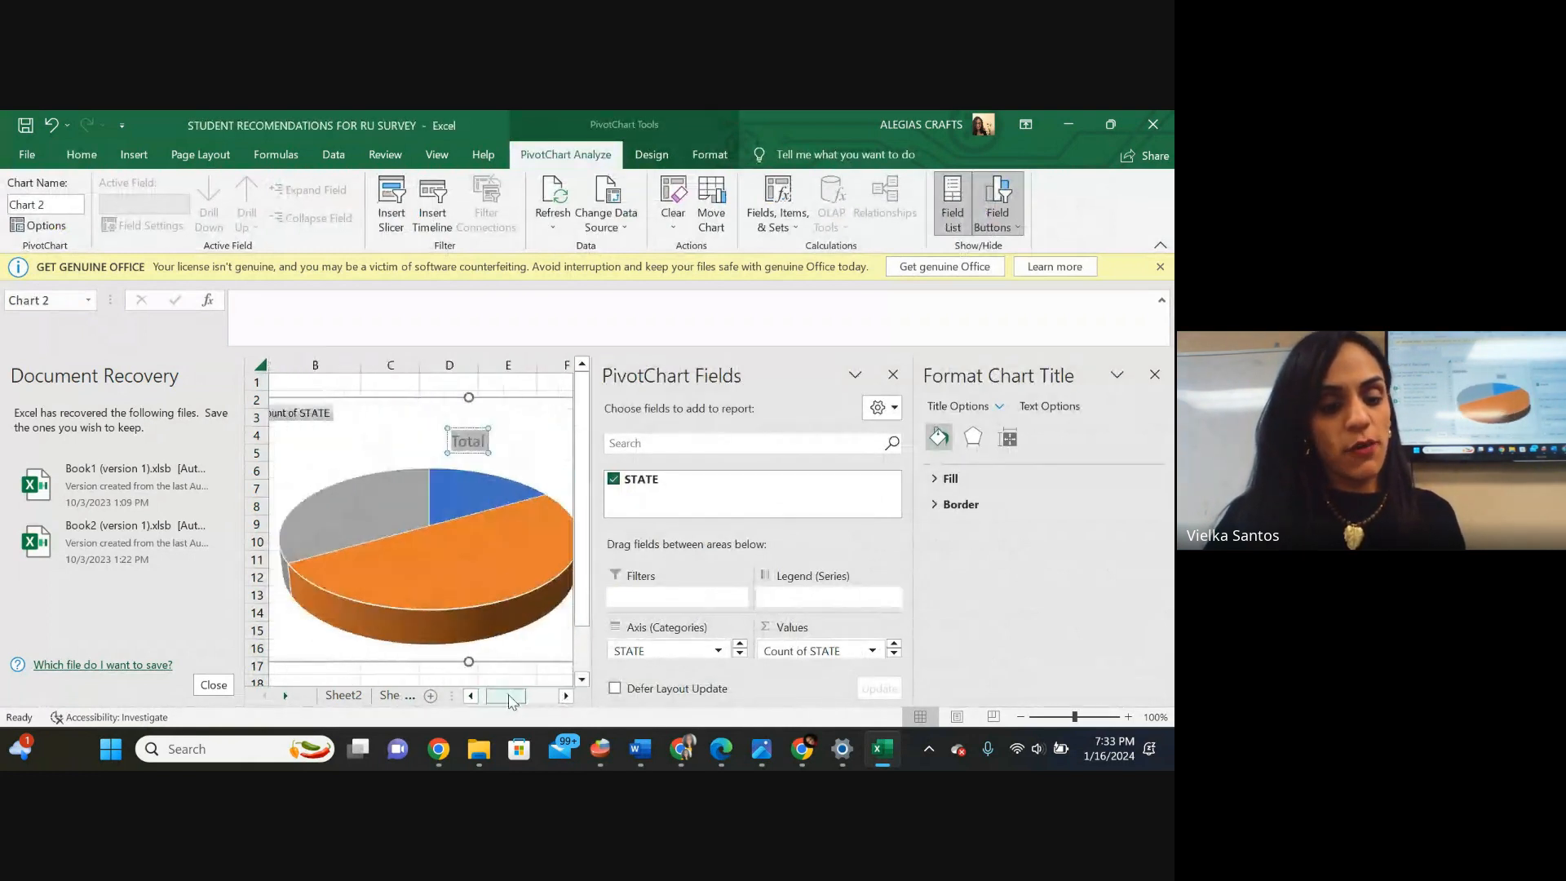
{"action": "type", "text": "STATE"}
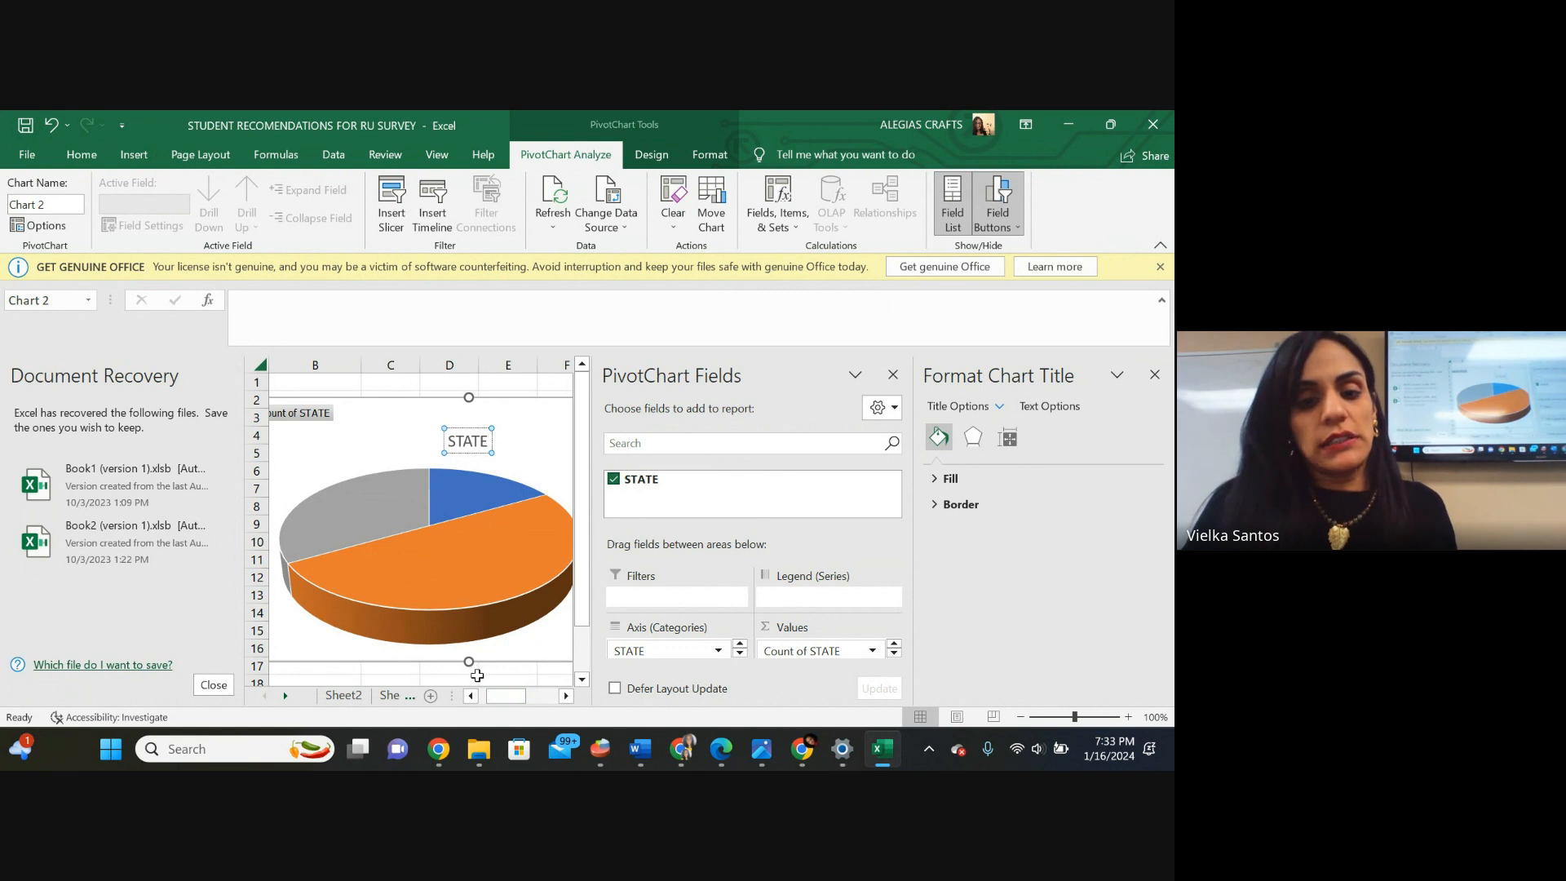
{"action": "left_click", "coordinate": [477, 675]}
Add a data label to each of the Georgia, Florida and New York slices of the pie chart.
{"action": "left_click", "coordinate": [462, 595]}
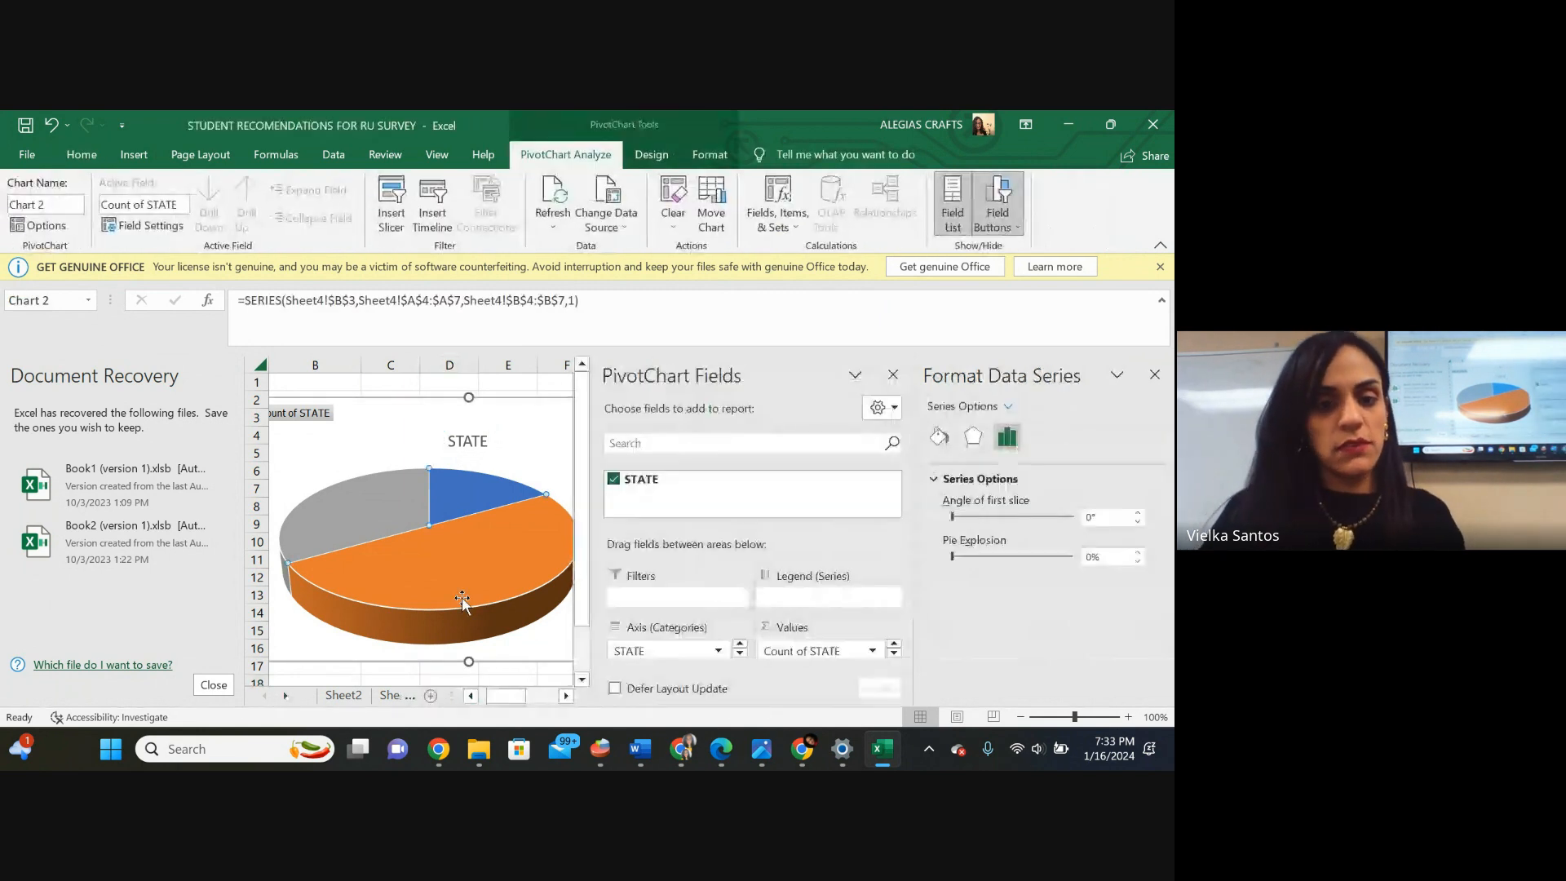
{"action": "left_click", "coordinate": [461, 598]}
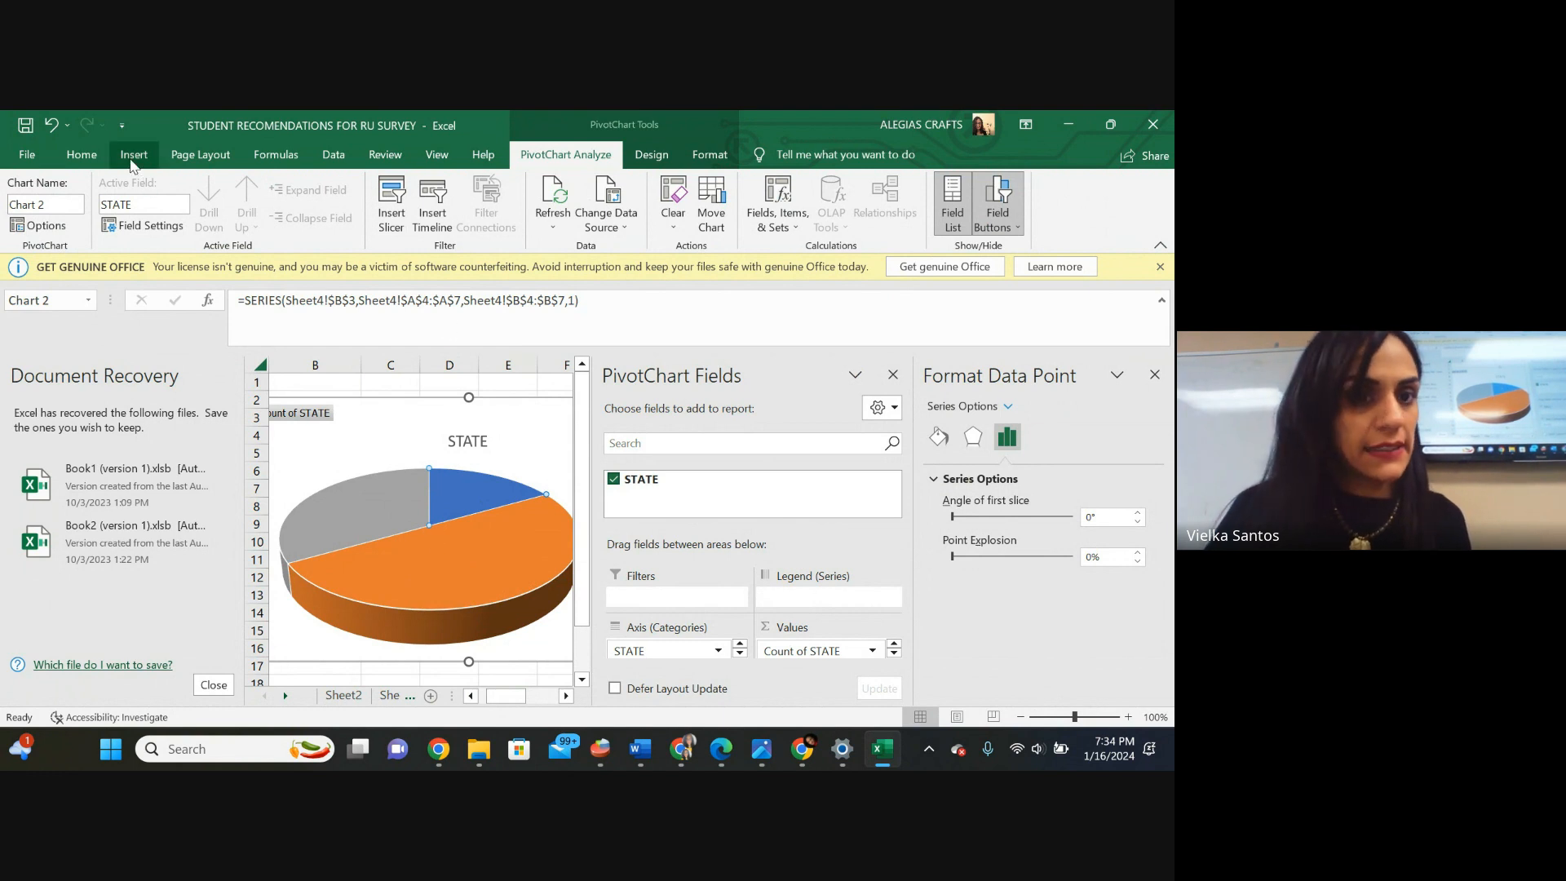
{"action": "left_click", "coordinate": [130, 162]}
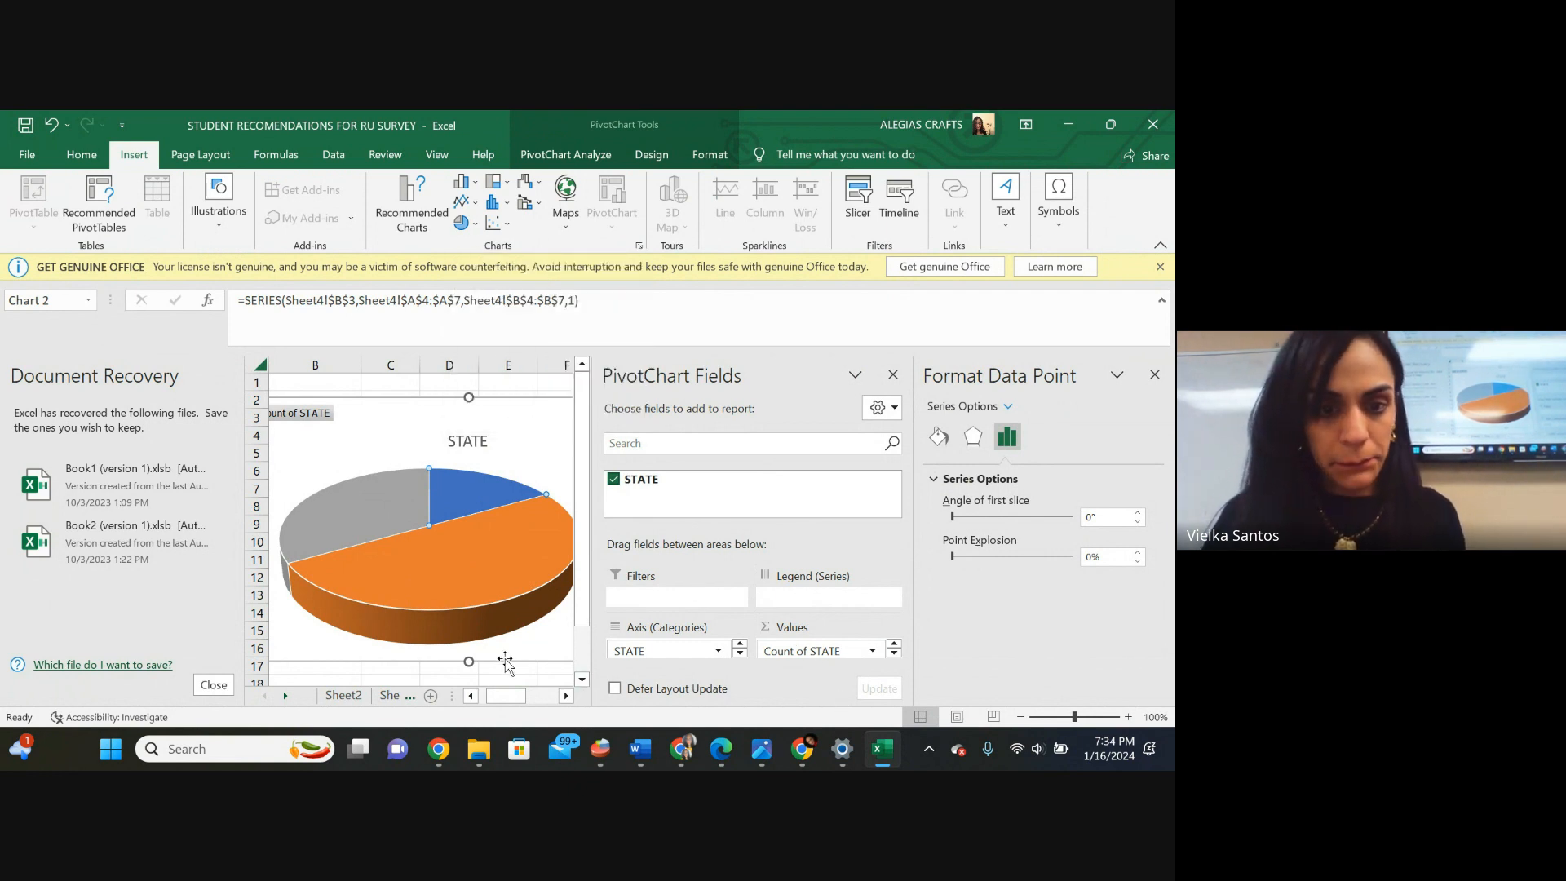
{"action": "right_click", "coordinate": [471, 585]}
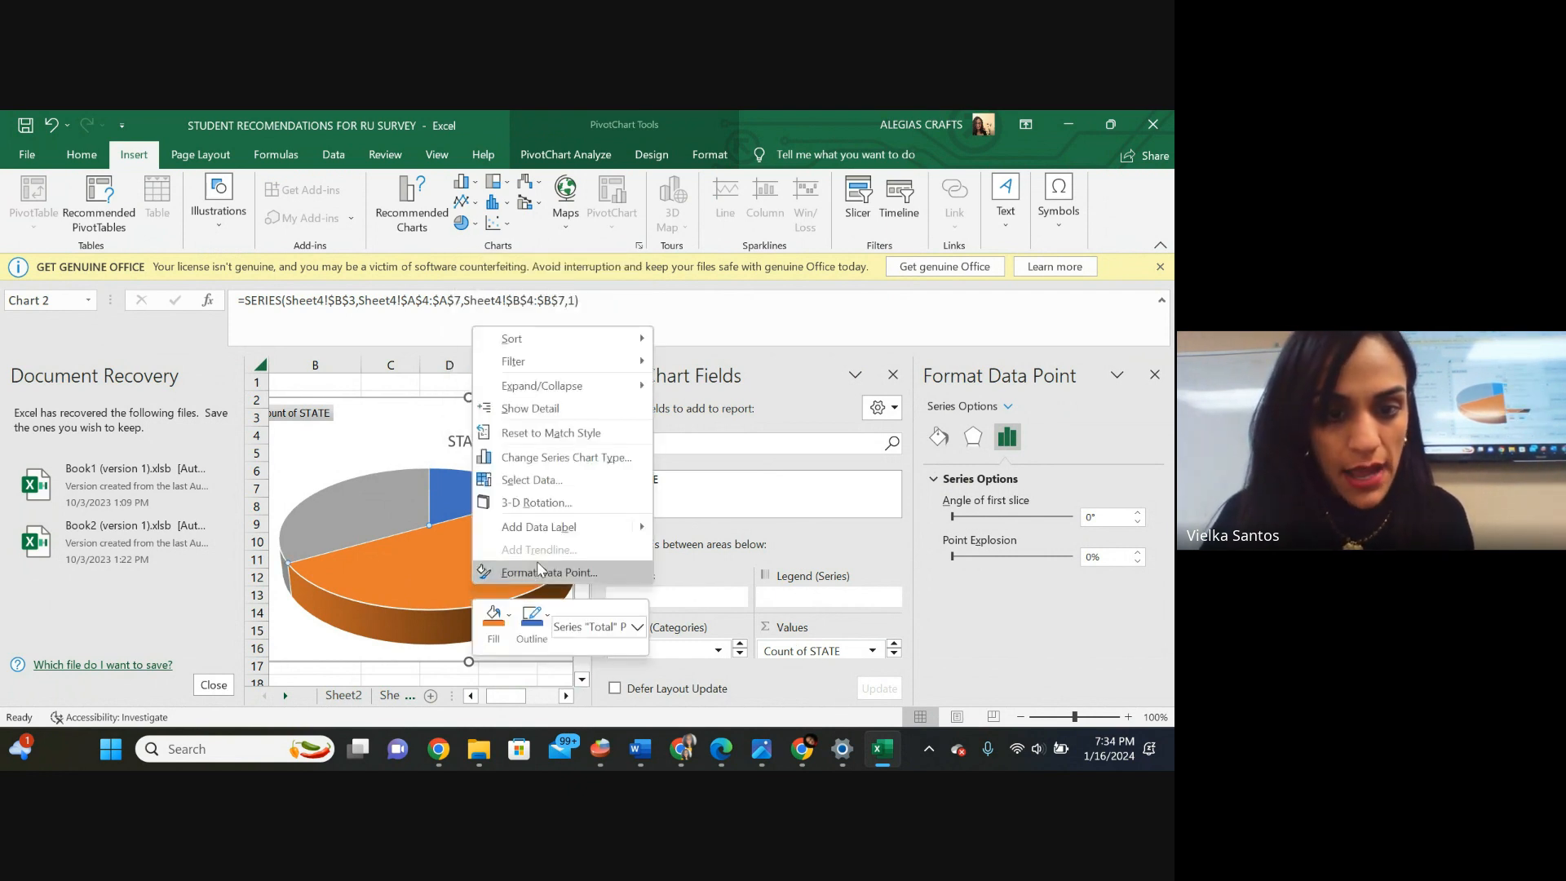
{"action": "left_click", "coordinate": [532, 529]}
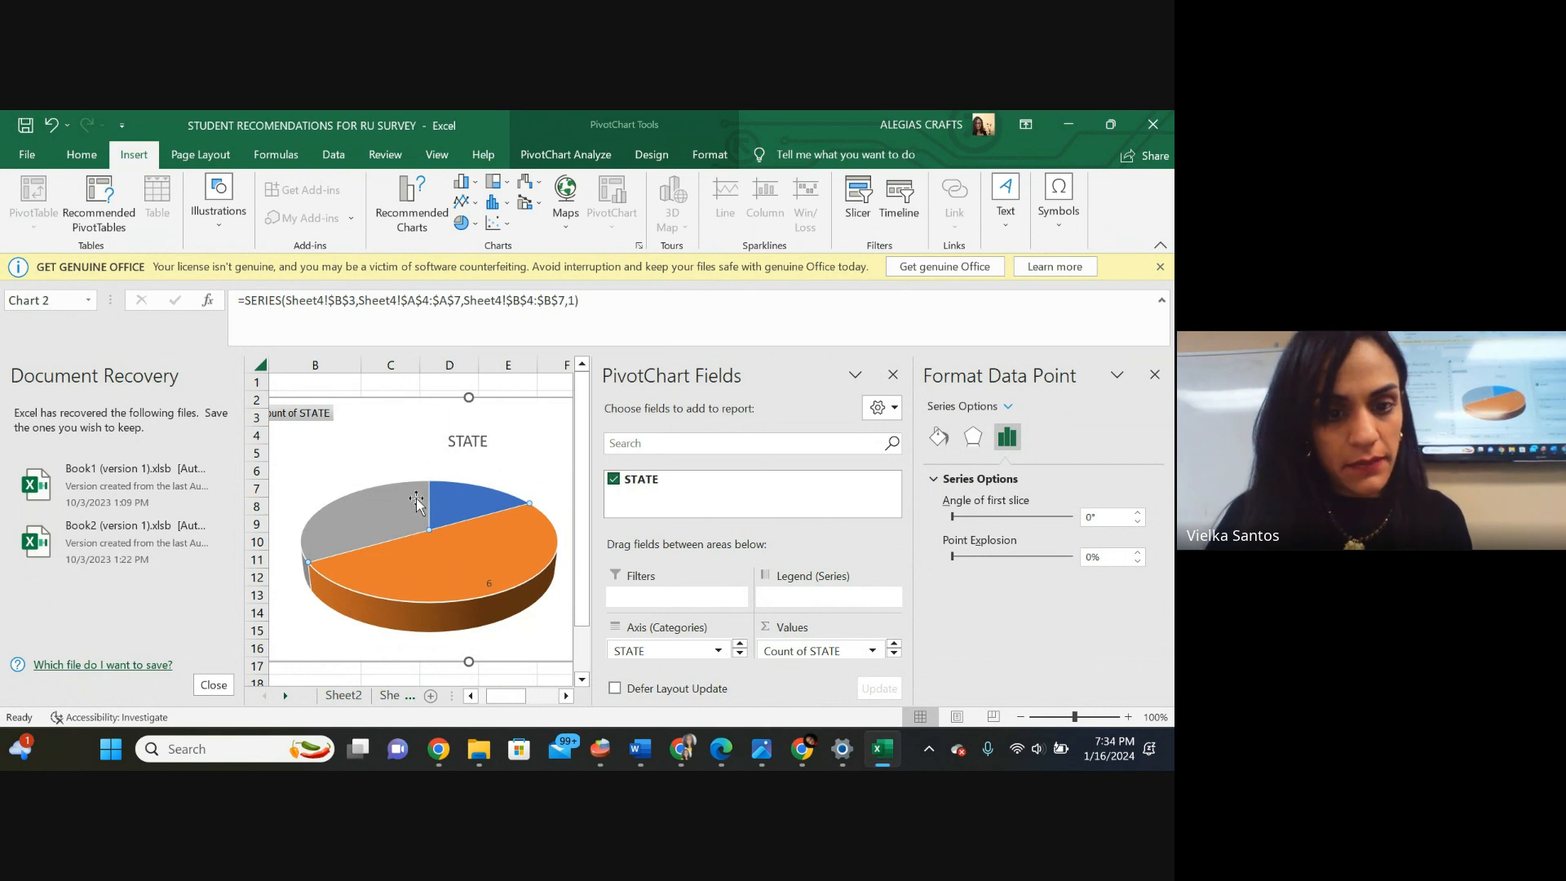
{"action": "right_click", "coordinate": [447, 489]}
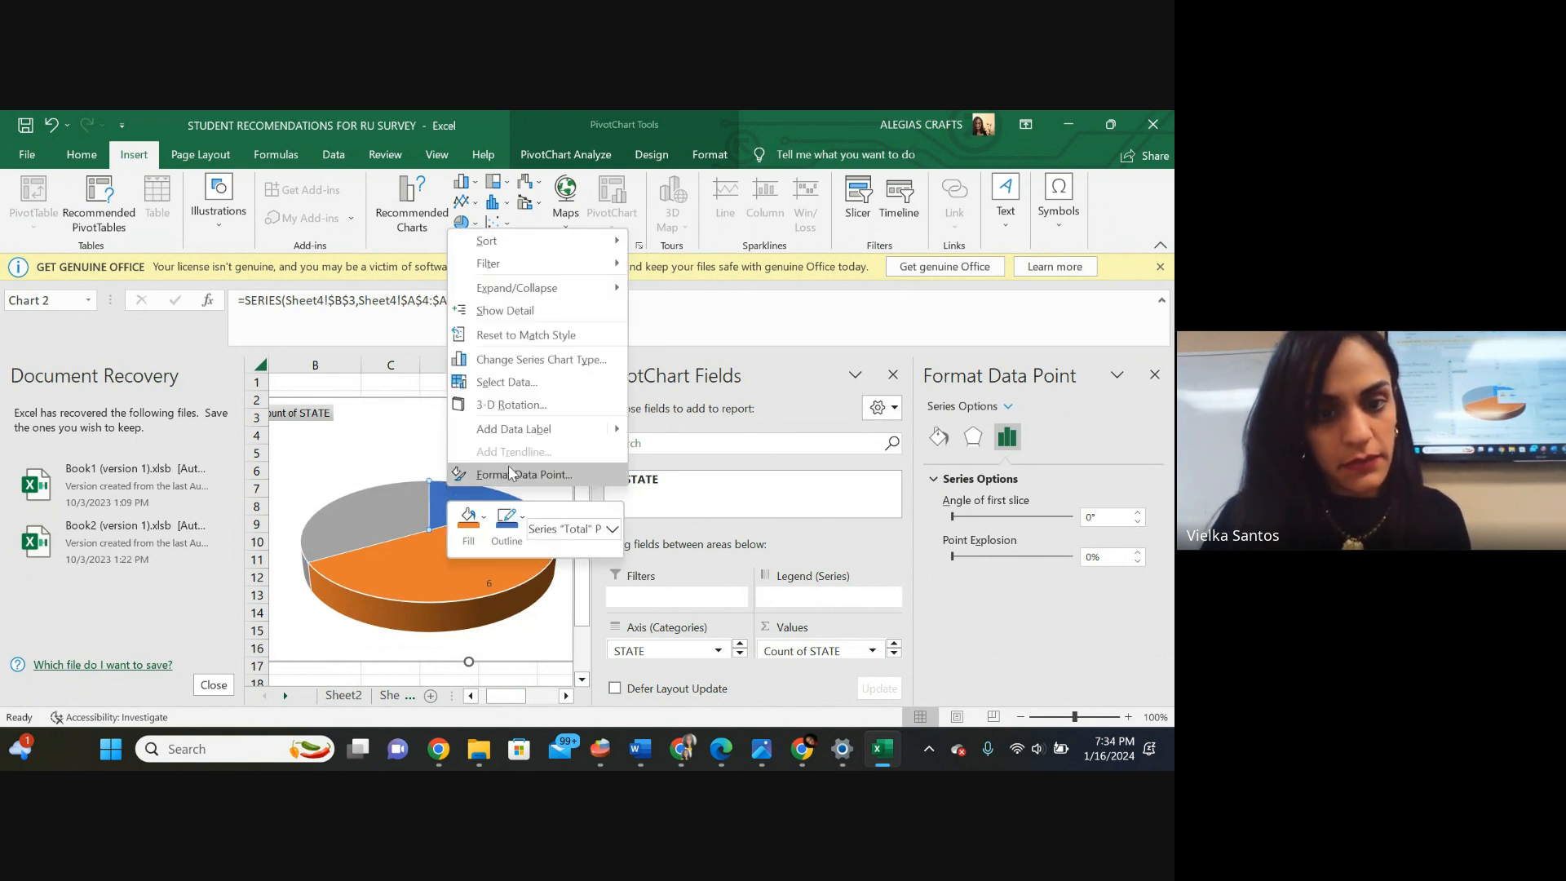
{"action": "left_click", "coordinate": [507, 433]}
{"action": "right_click", "coordinate": [409, 514]}
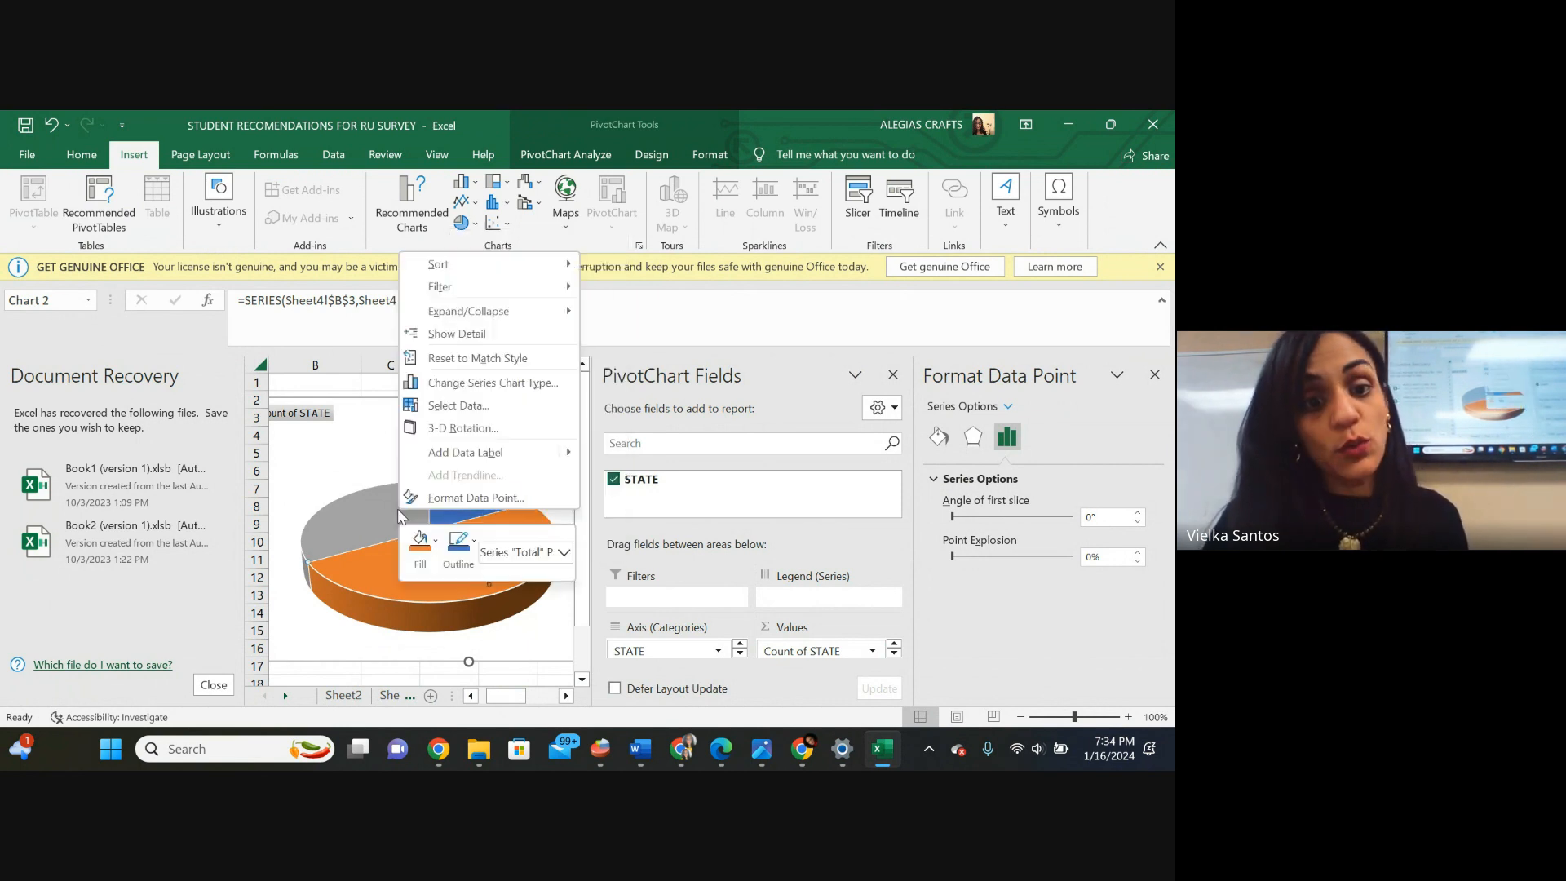
{"action": "left_click", "coordinate": [477, 451]}
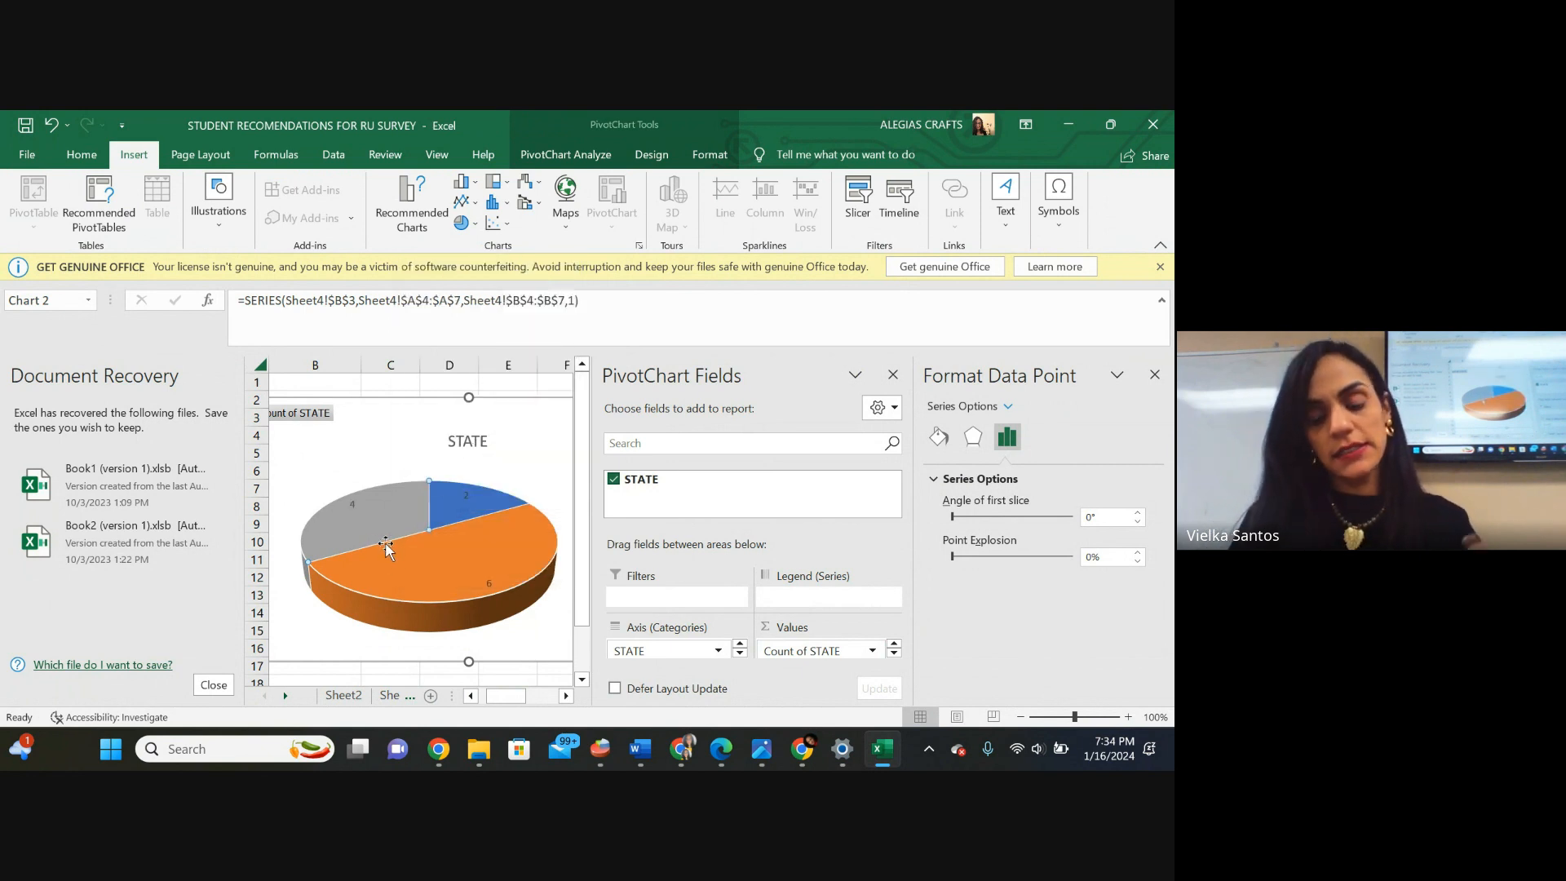
Close the PivotChart field list and move the pie chart below the pivot table, starting at about row 9.
{"action": "left_click_drag", "start_coordinate": [508, 702], "coordinate": [499, 704]}
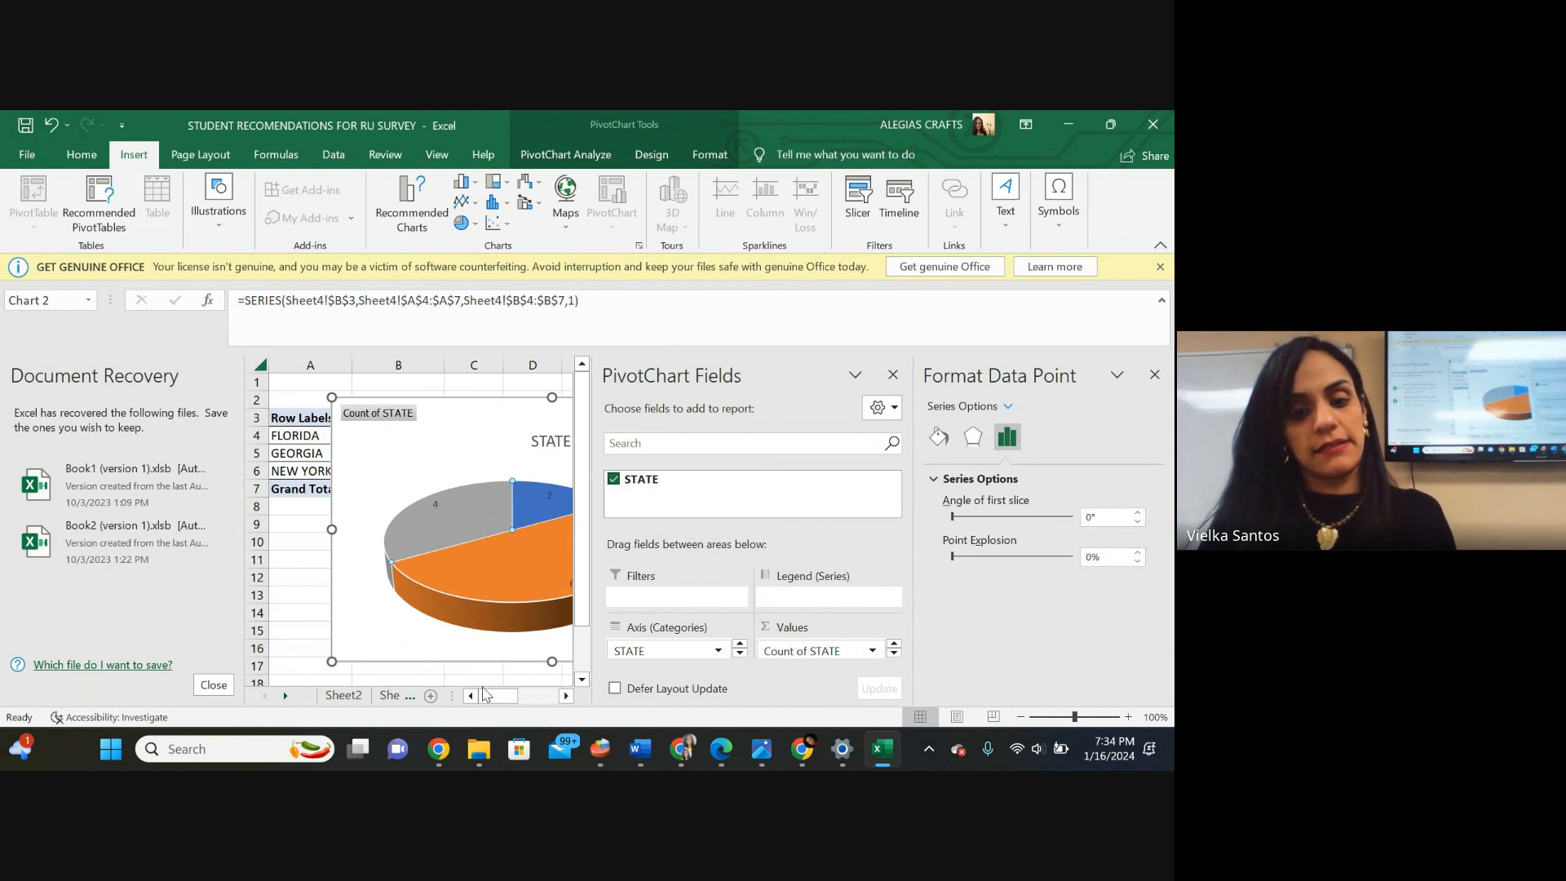
{"action": "left_click_drag", "start_coordinate": [484, 693], "coordinate": [494, 702]}
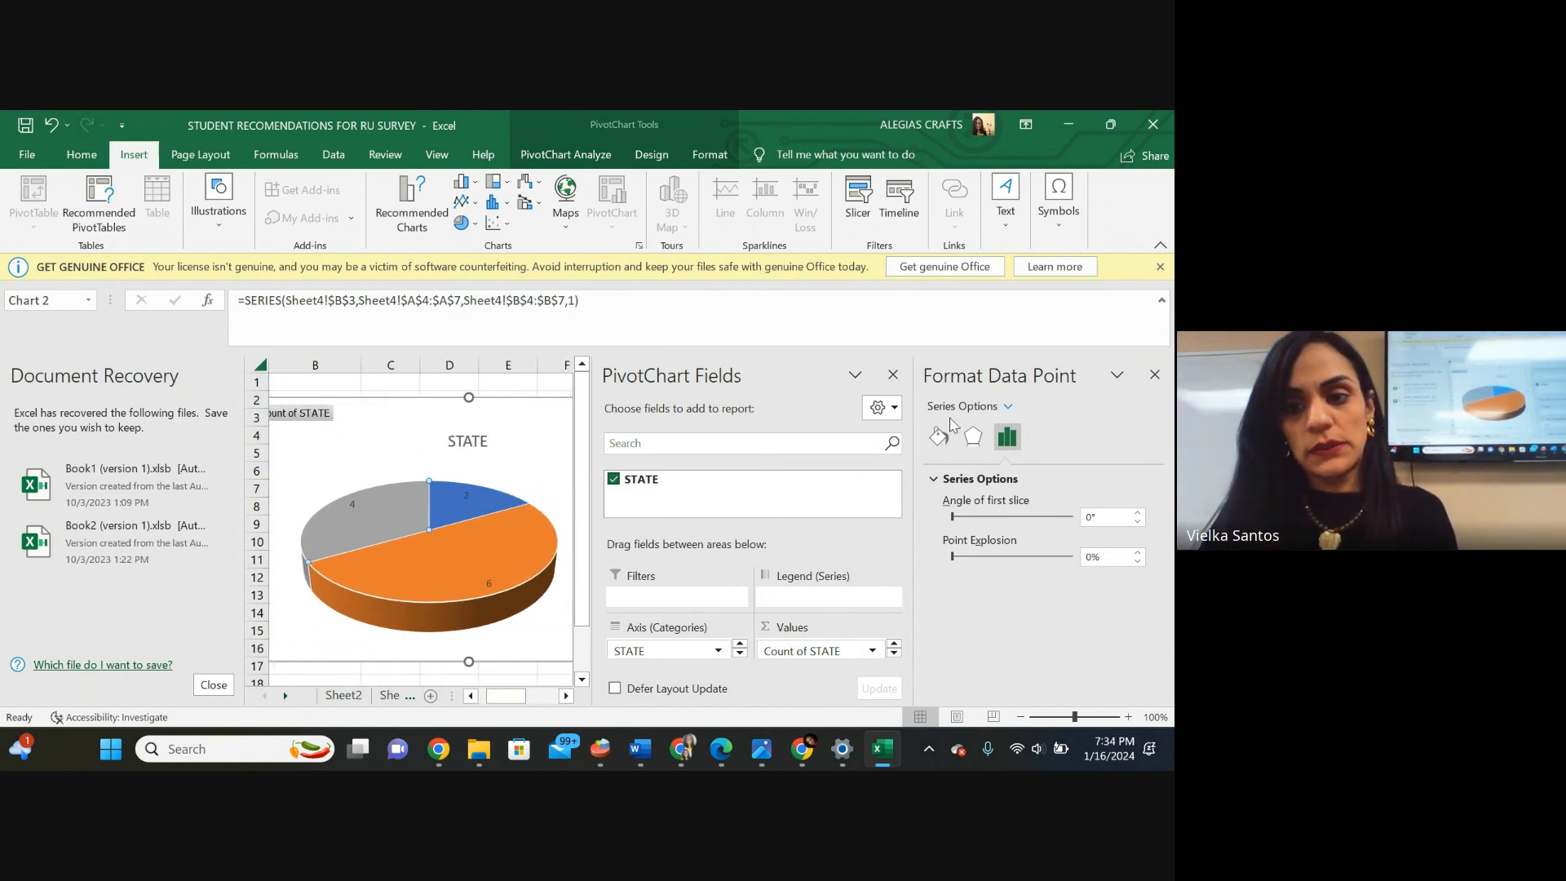
{"action": "left_click", "coordinate": [893, 375]}
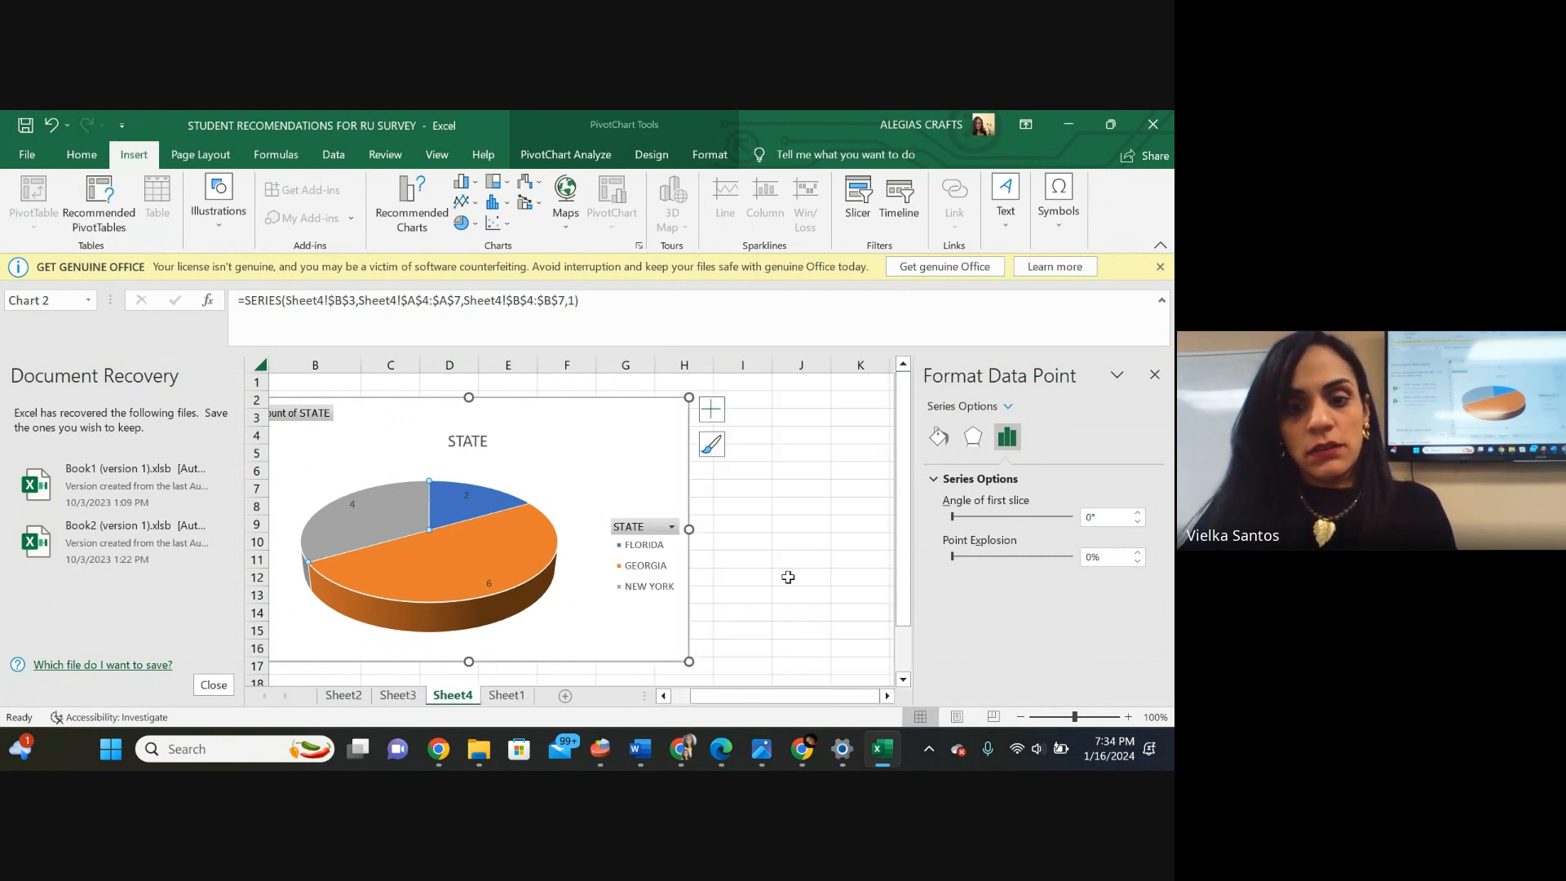
{"action": "left_click_drag", "start_coordinate": [765, 702], "coordinate": [745, 702]}
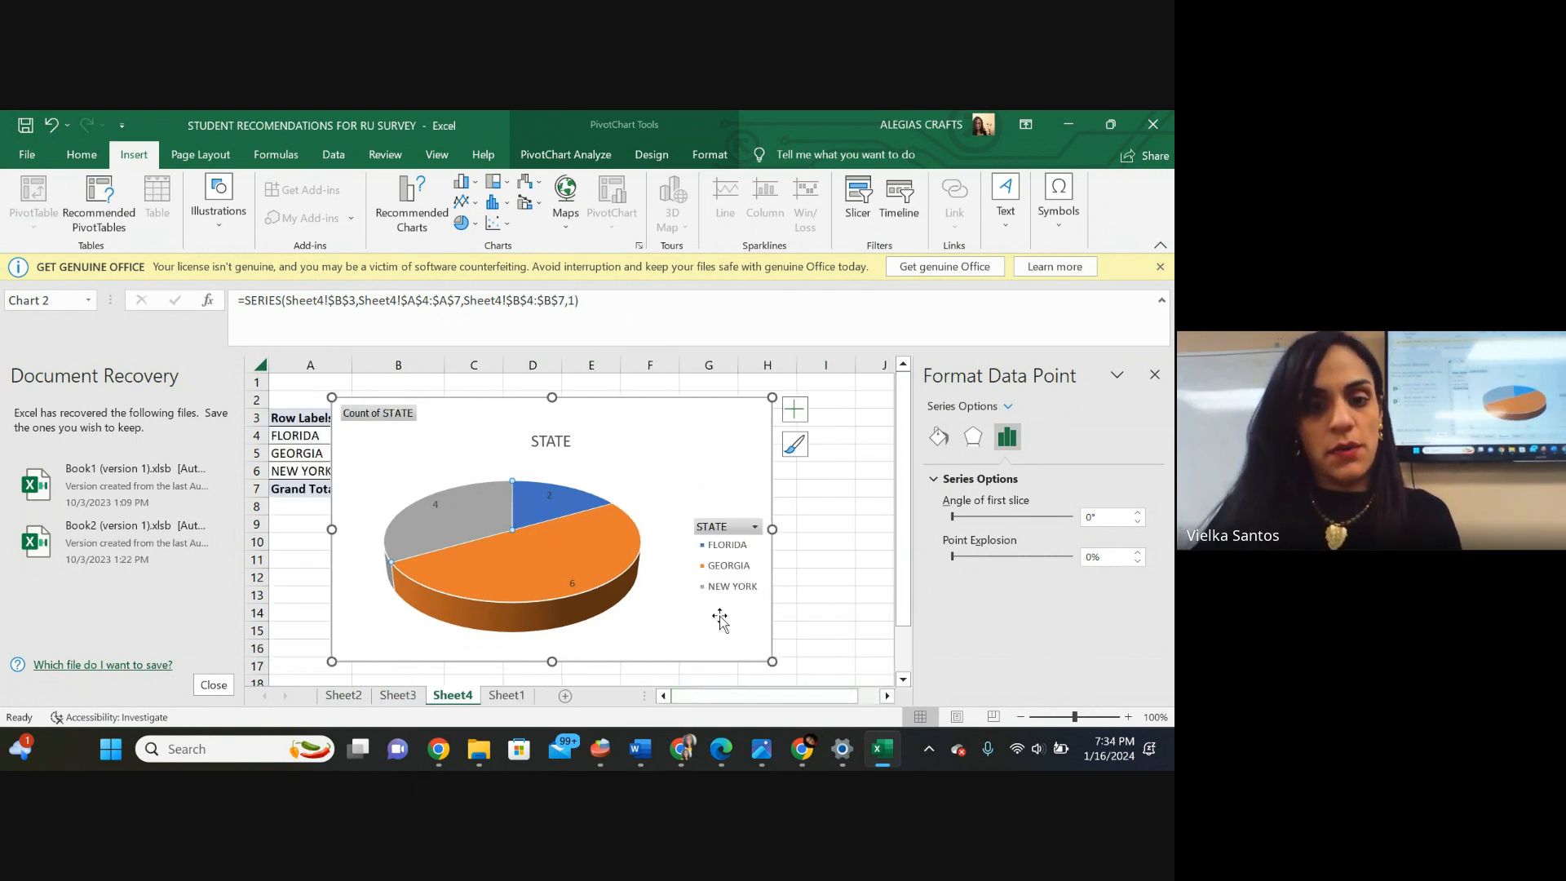
{"action": "left_click_drag", "start_coordinate": [491, 415], "coordinate": [441, 538]}
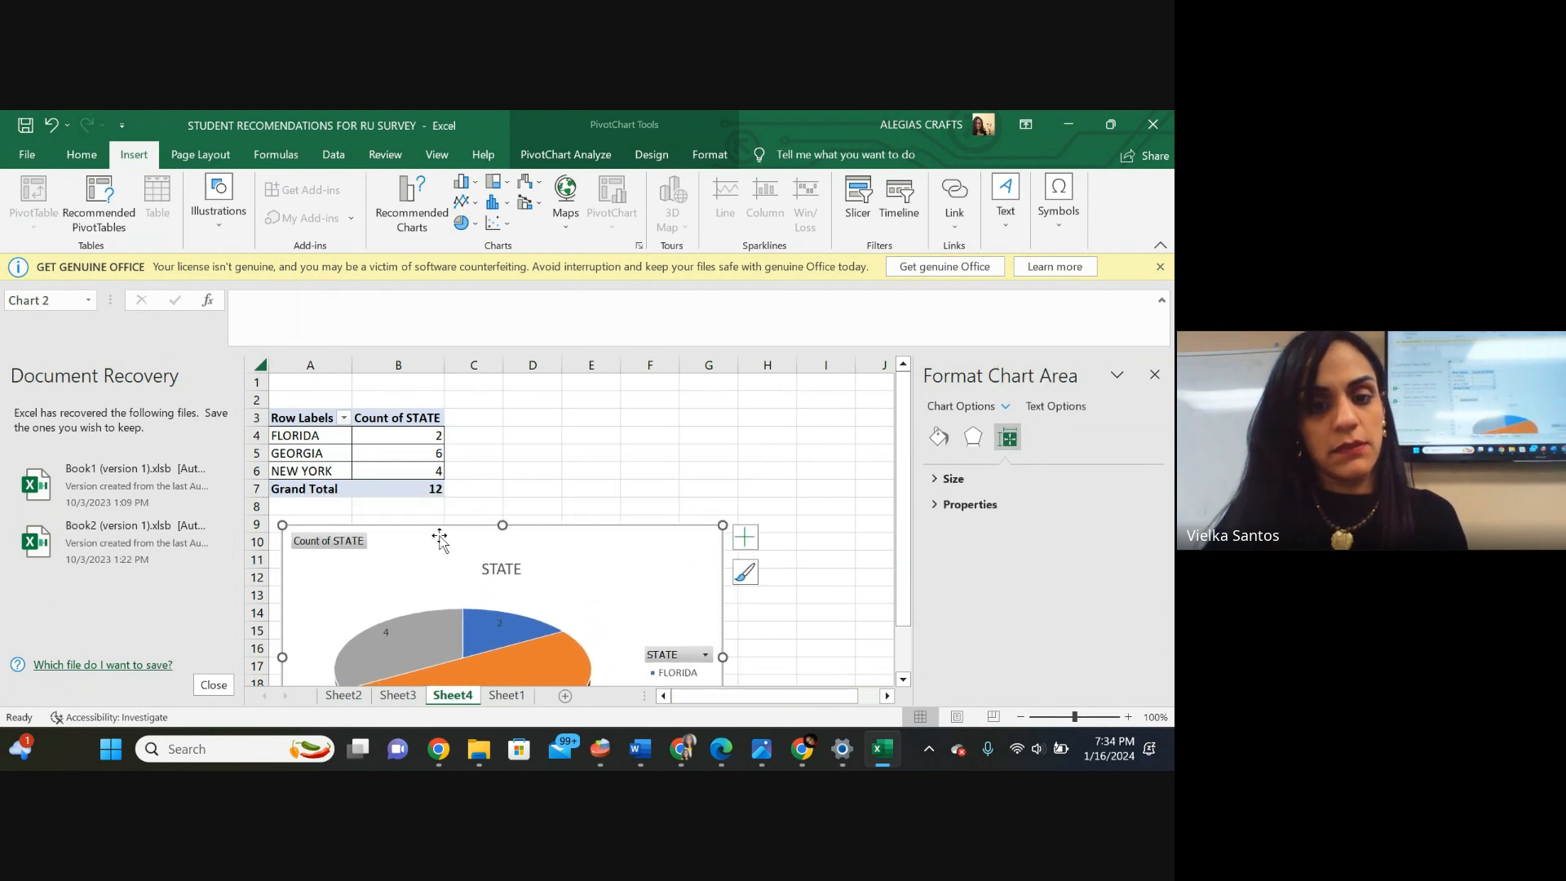
Extend the pie chart's title to read CUSTOMER STATE.
{"action": "left_click", "coordinate": [494, 574]}
{"action": "left_click", "coordinate": [515, 571]}
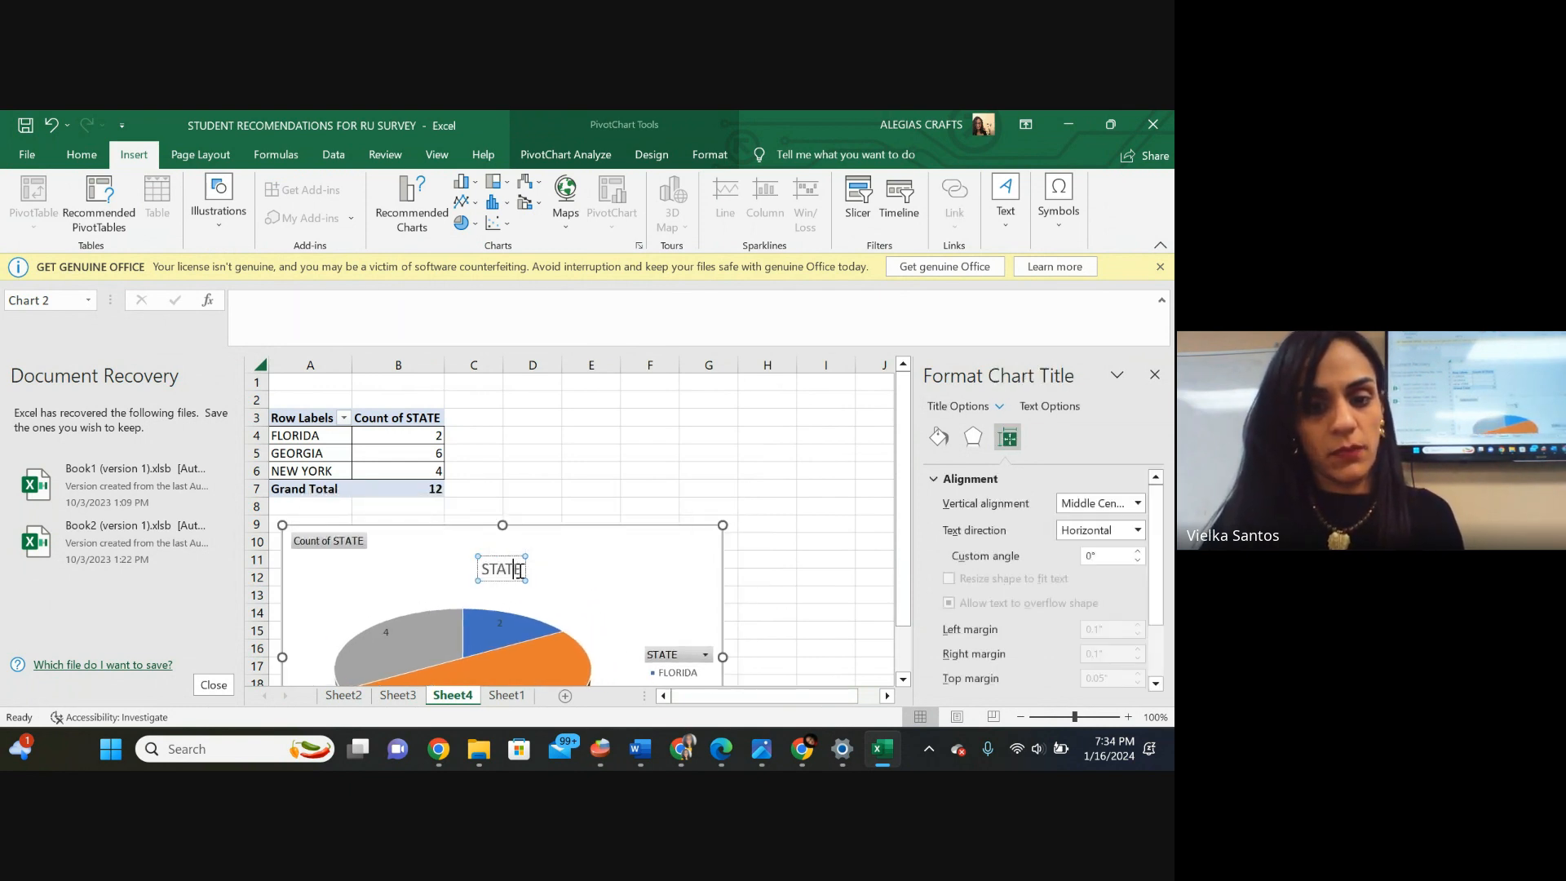
{"action": "left_click", "coordinate": [478, 567]}
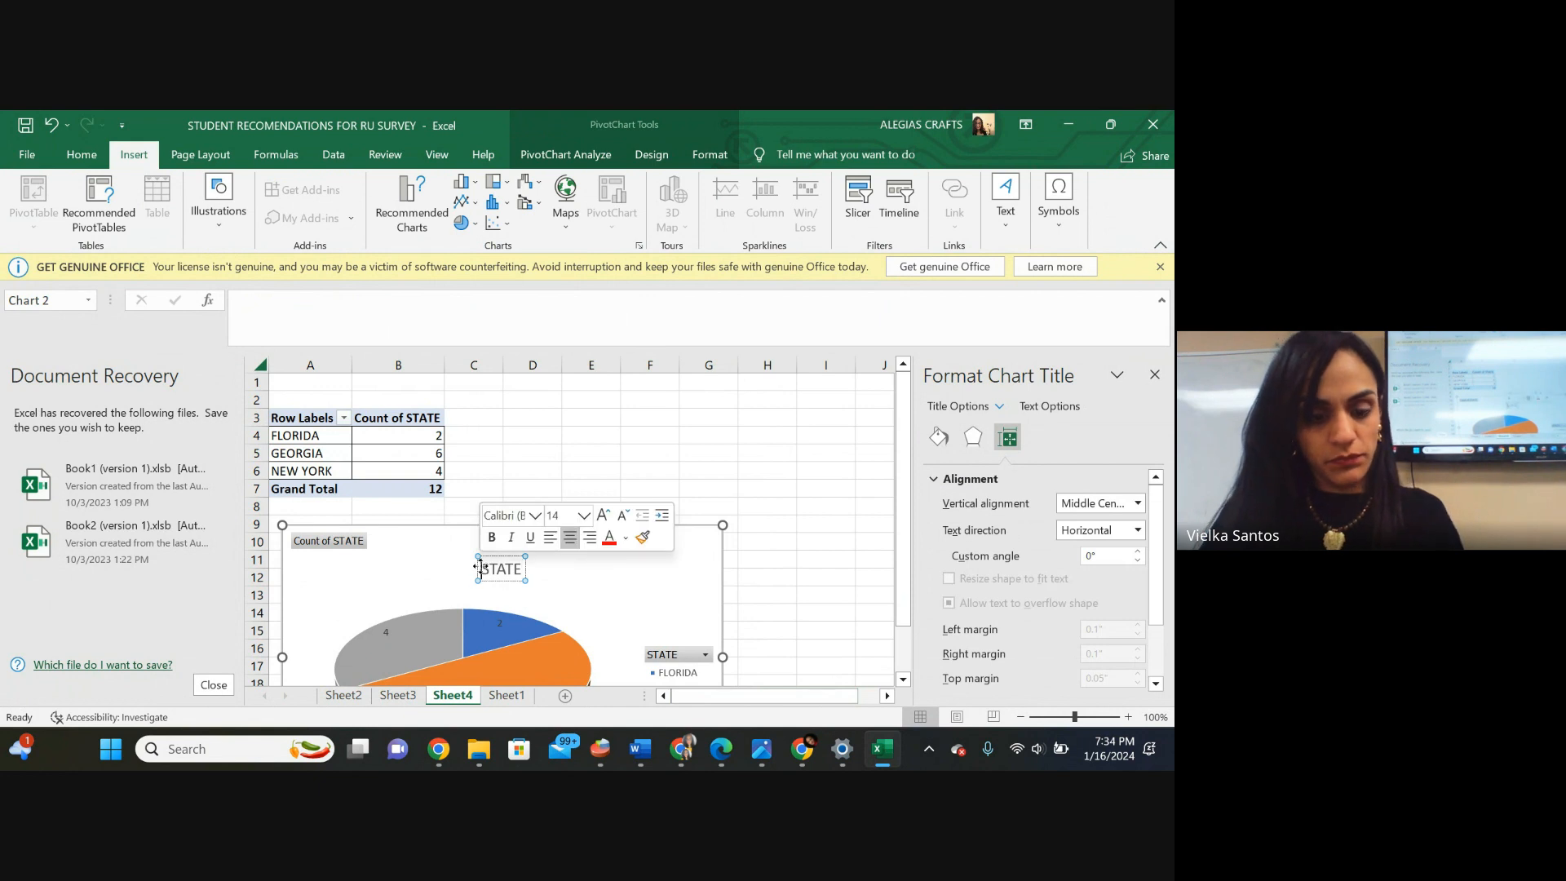
{"action": "left_click", "coordinate": [480, 568]}
{"action": "type", "text": "CUSTOM"}
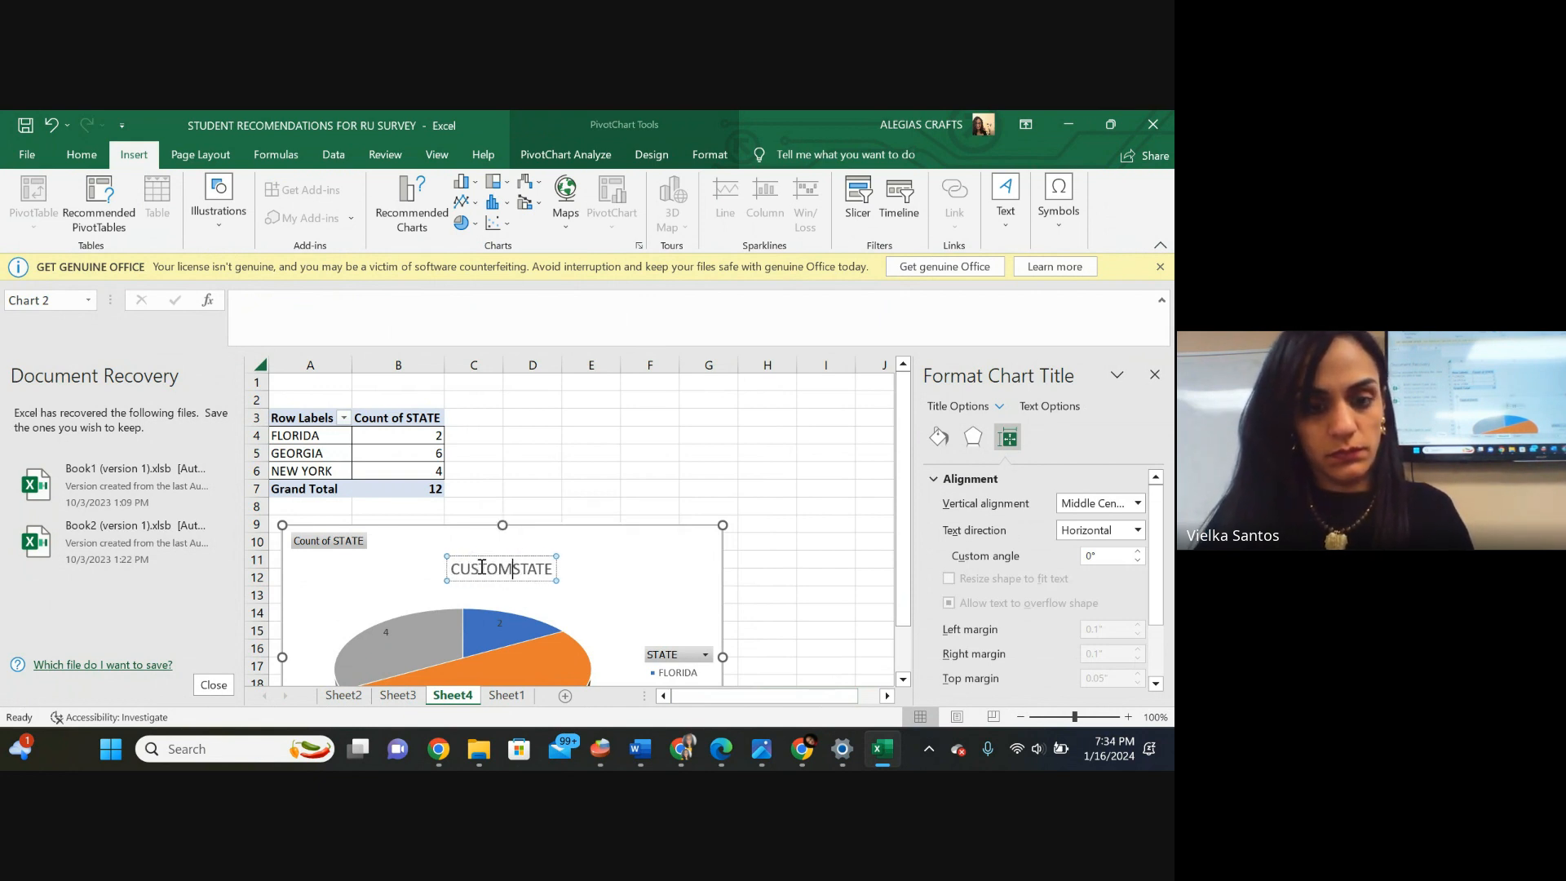
{"action": "type", "text": "ER"}
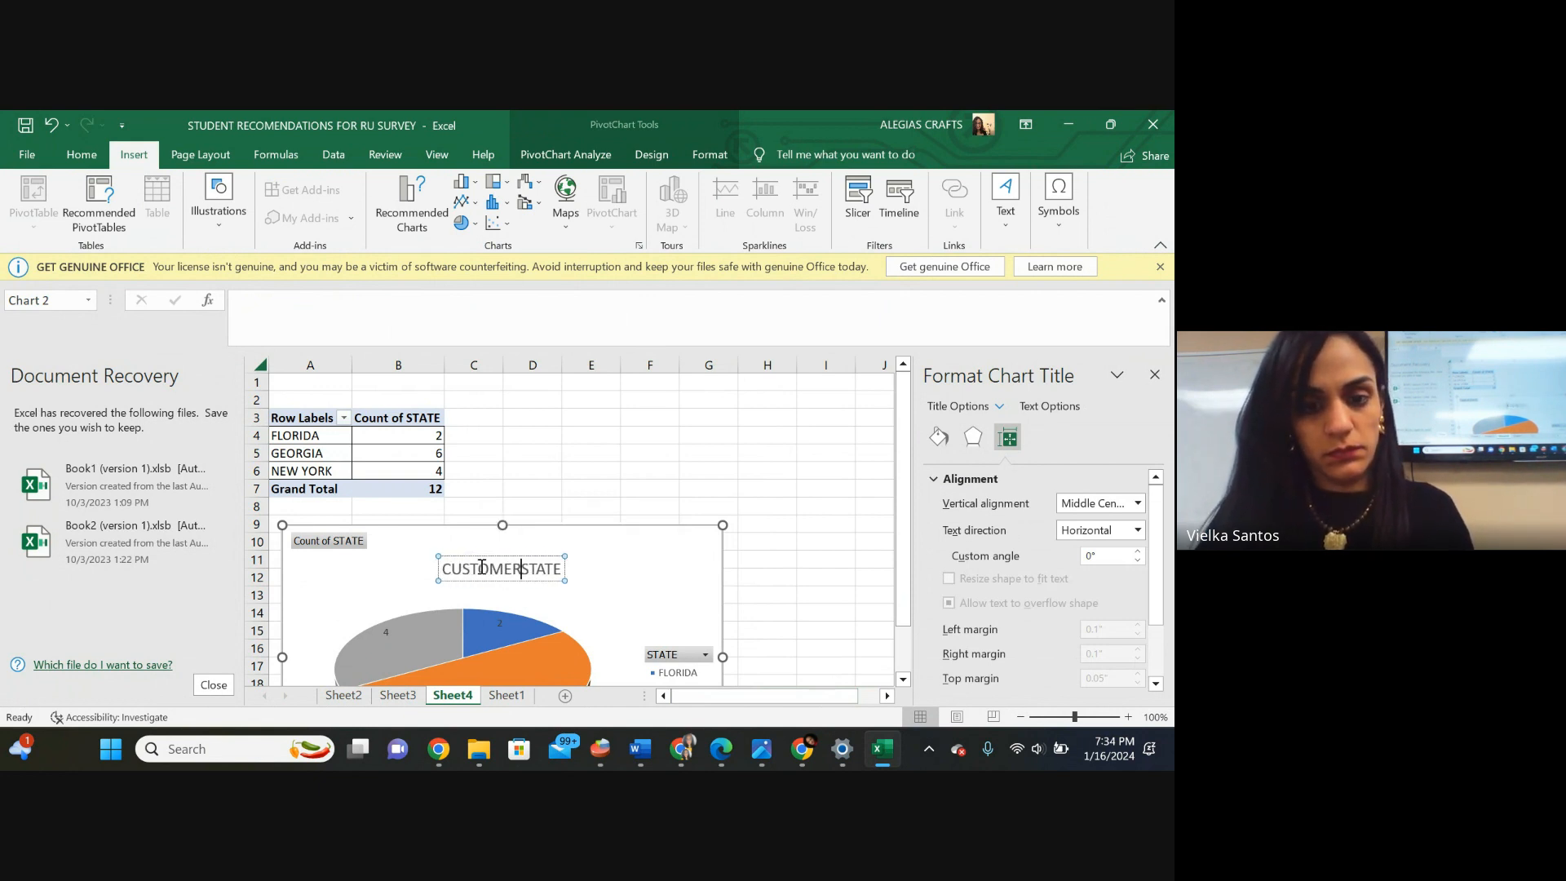
{"action": "left_click", "coordinate": [473, 470]}
{"action": "left_click_drag", "start_coordinate": [904, 512], "coordinate": [922, 602]}
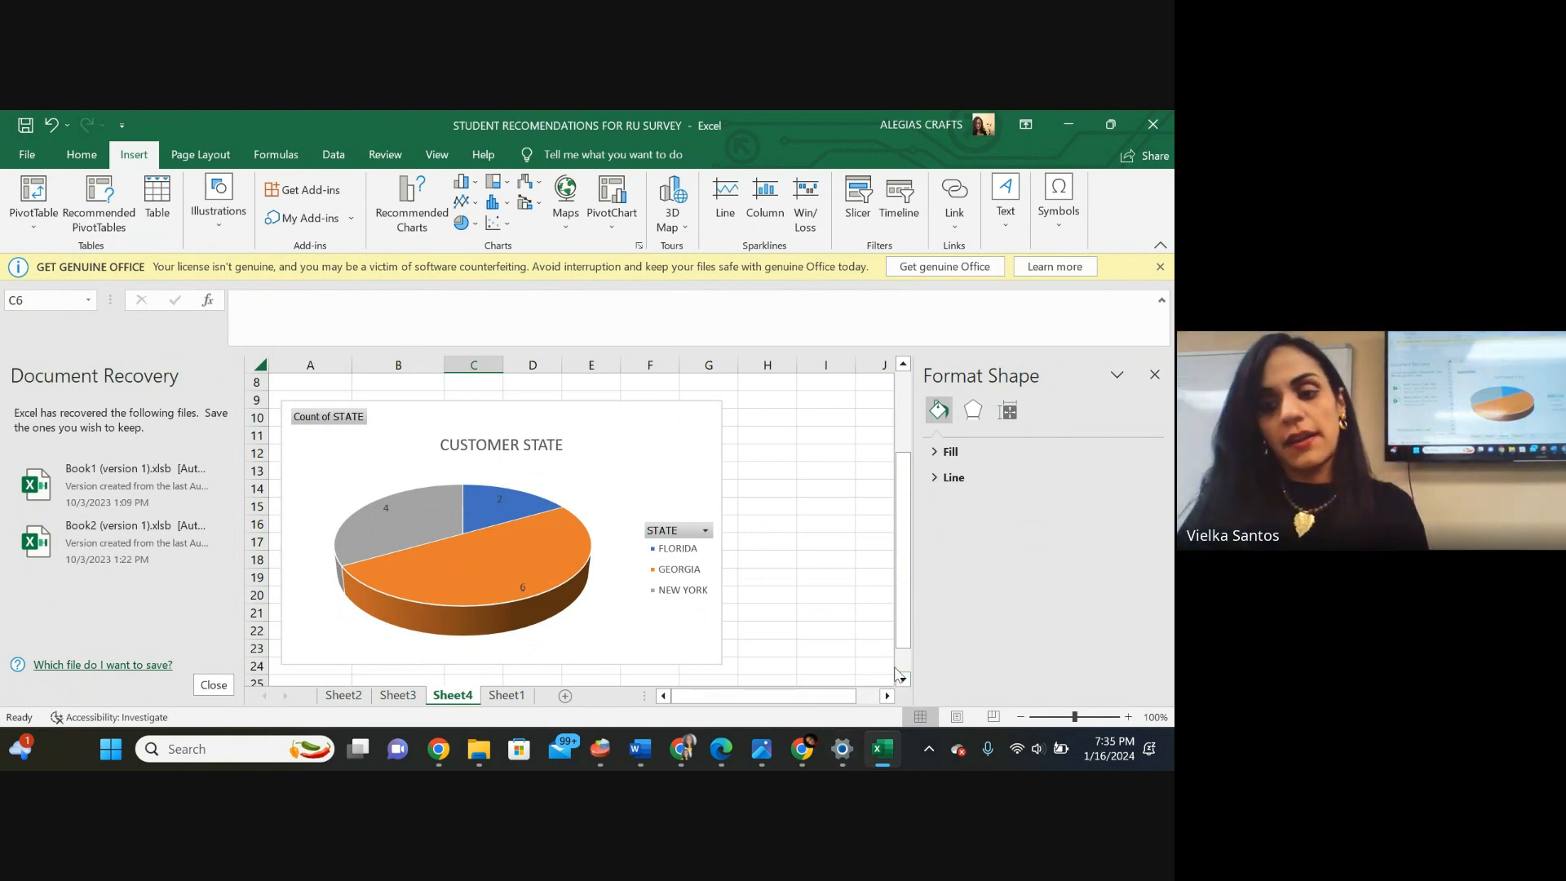
{"action": "left_click_drag", "start_coordinate": [901, 631], "coordinate": [902, 552]}
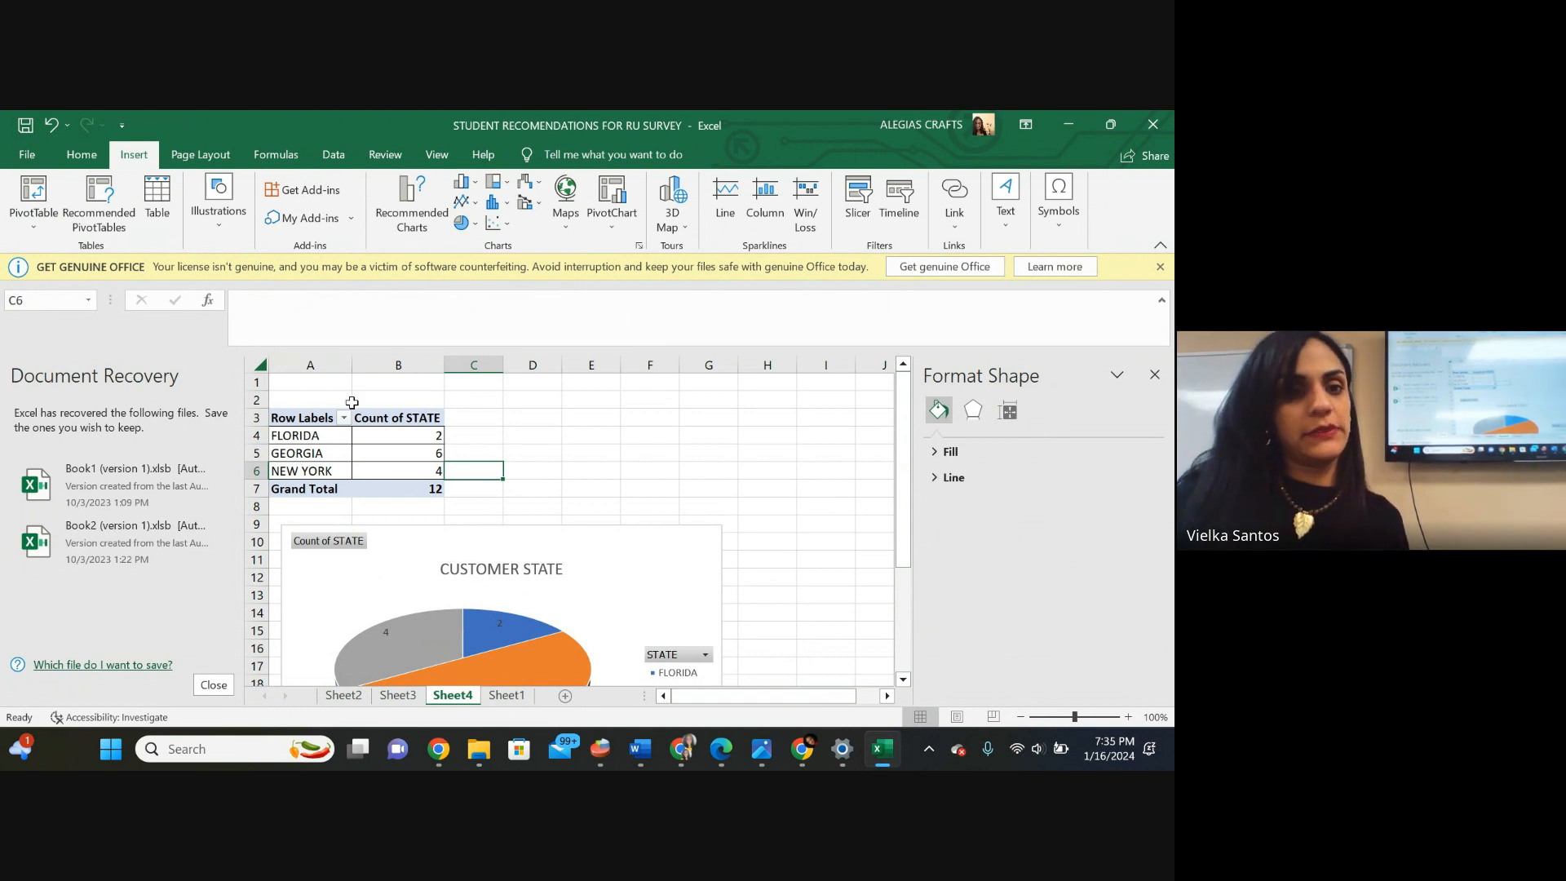
{"action": "left_click", "coordinate": [99, 155]}
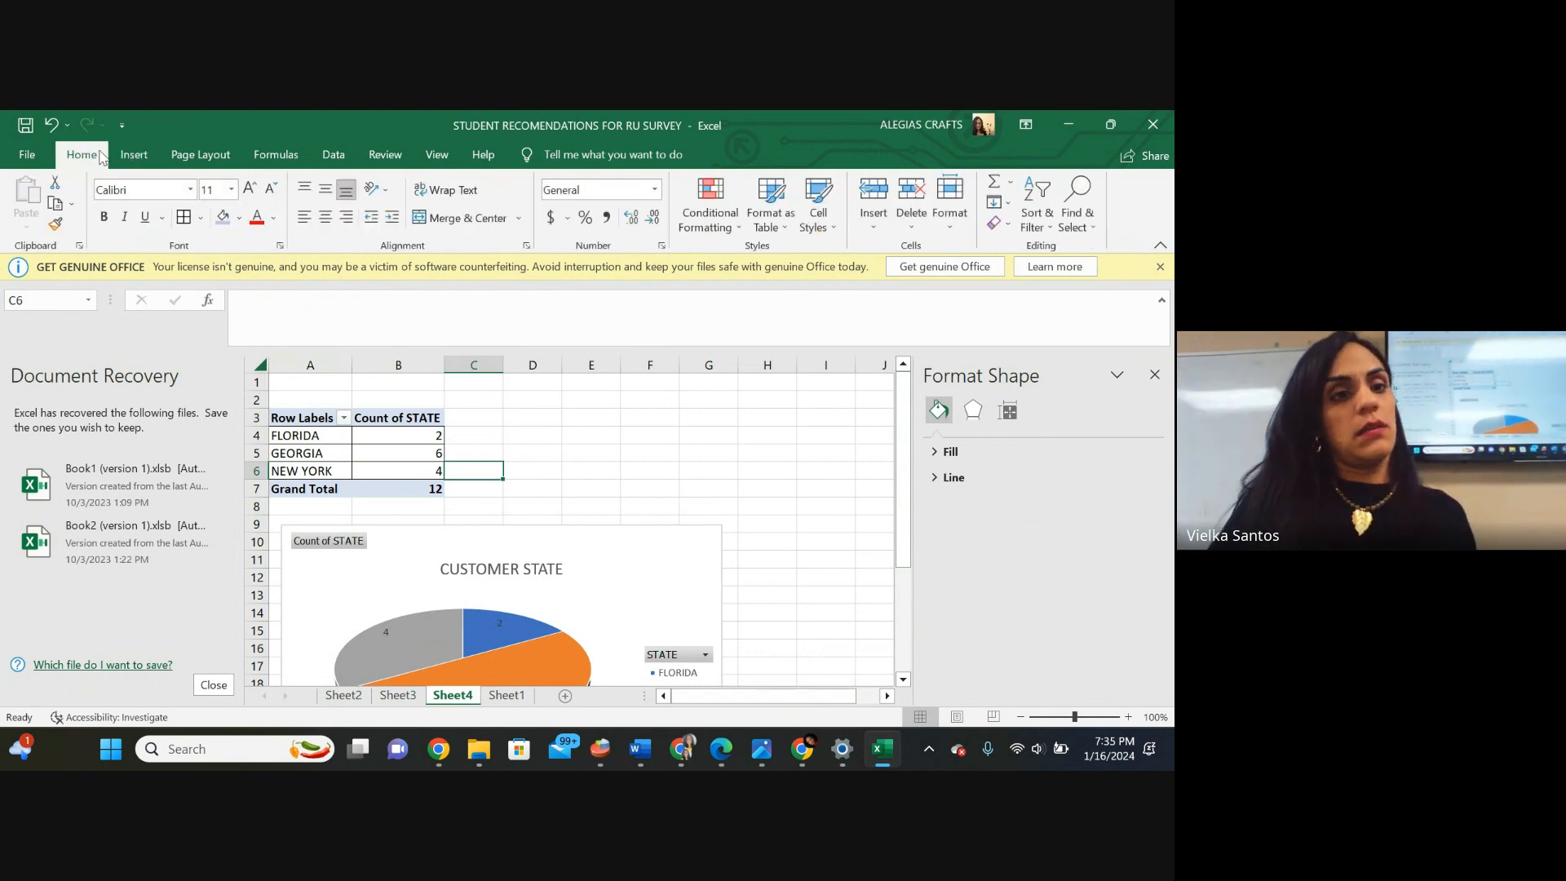
{"action": "left_click", "coordinate": [31, 155]}
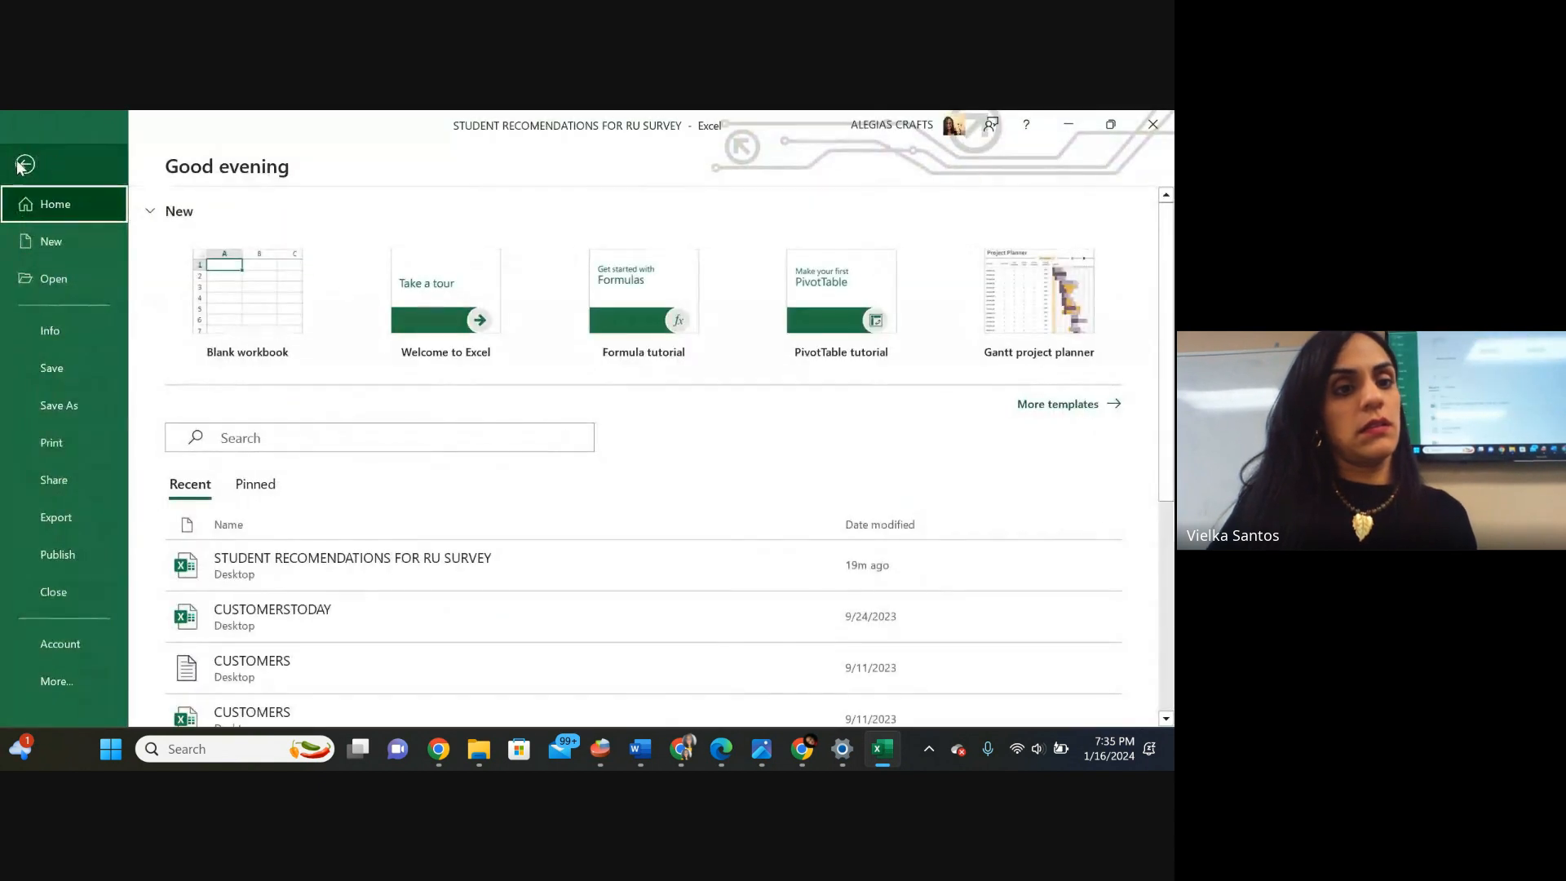
{"action": "left_click", "coordinate": [25, 165]}
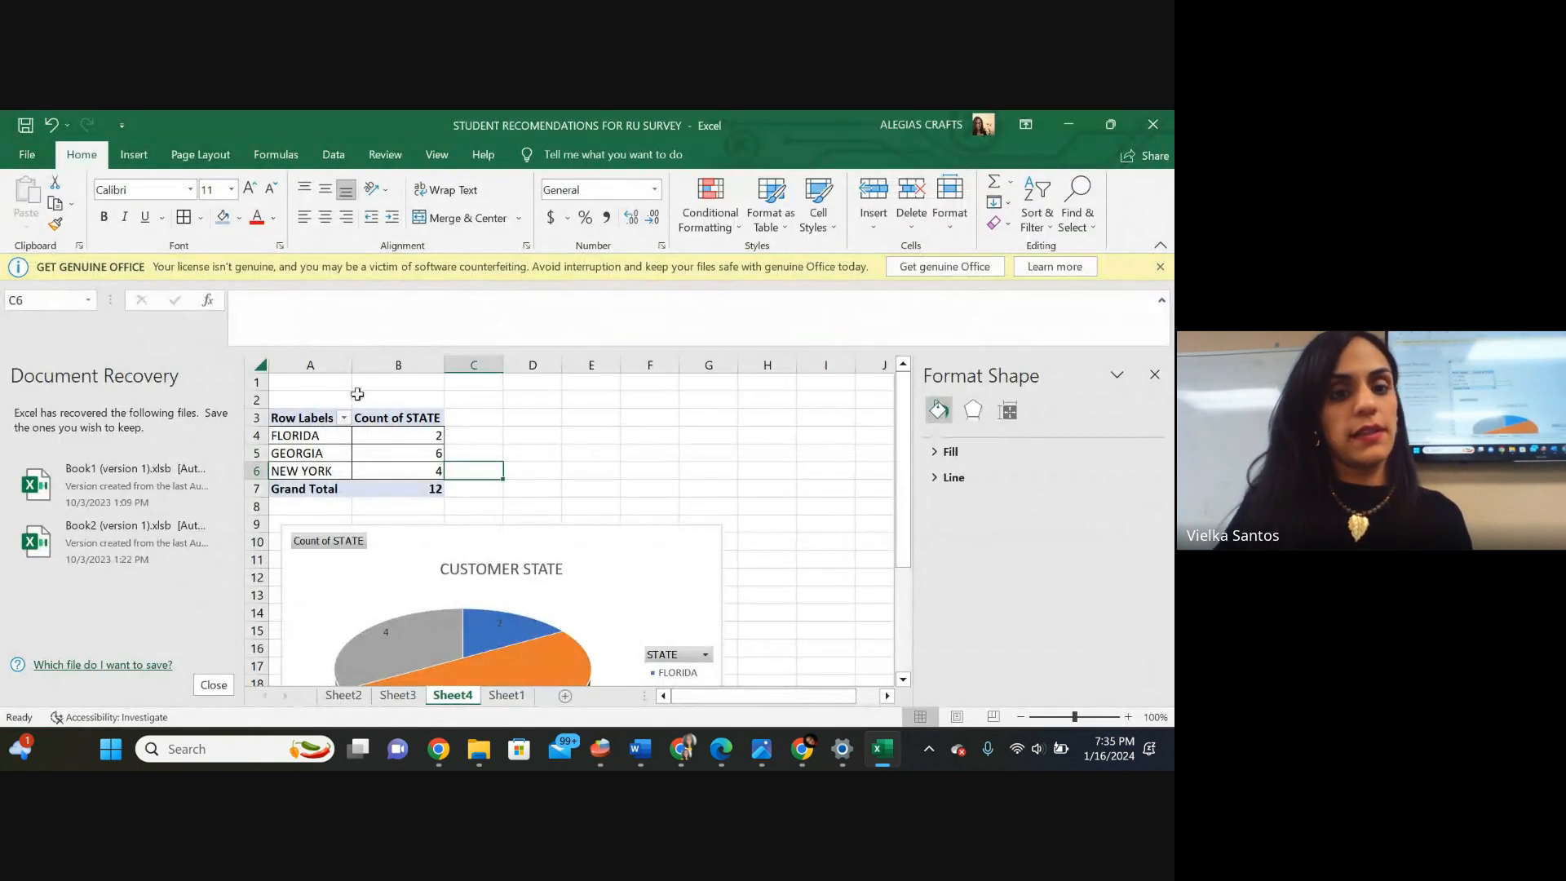
Rename the Sheet4 worksheet to RESULTS.
{"action": "mouse_move", "coordinate": [434, 451]}
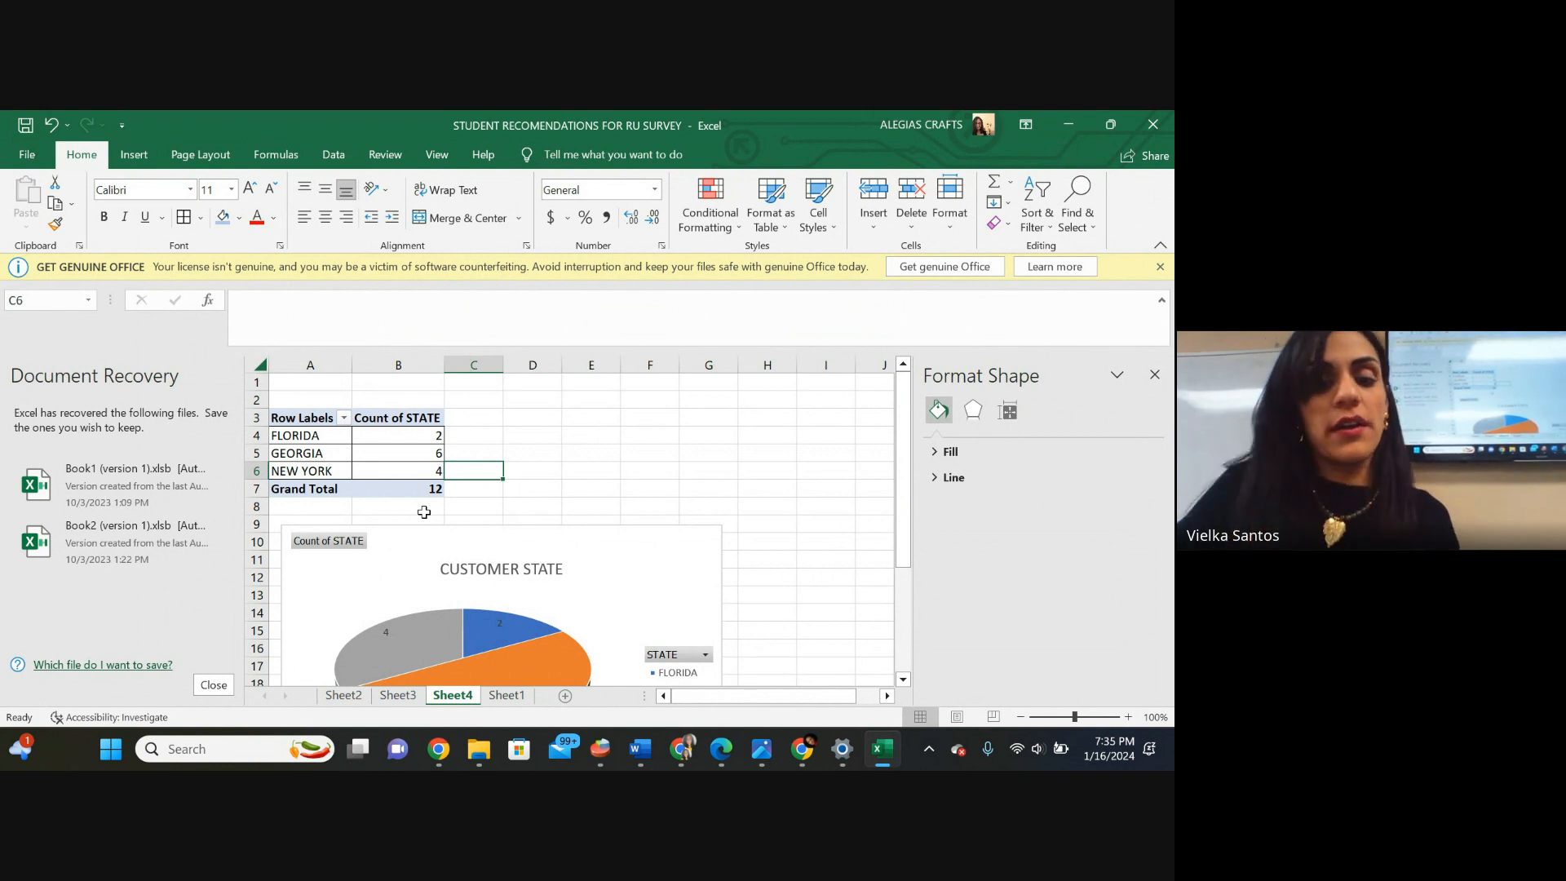
{"action": "double_click", "coordinate": [453, 695]}
{"action": "type", "text": "RESU"}
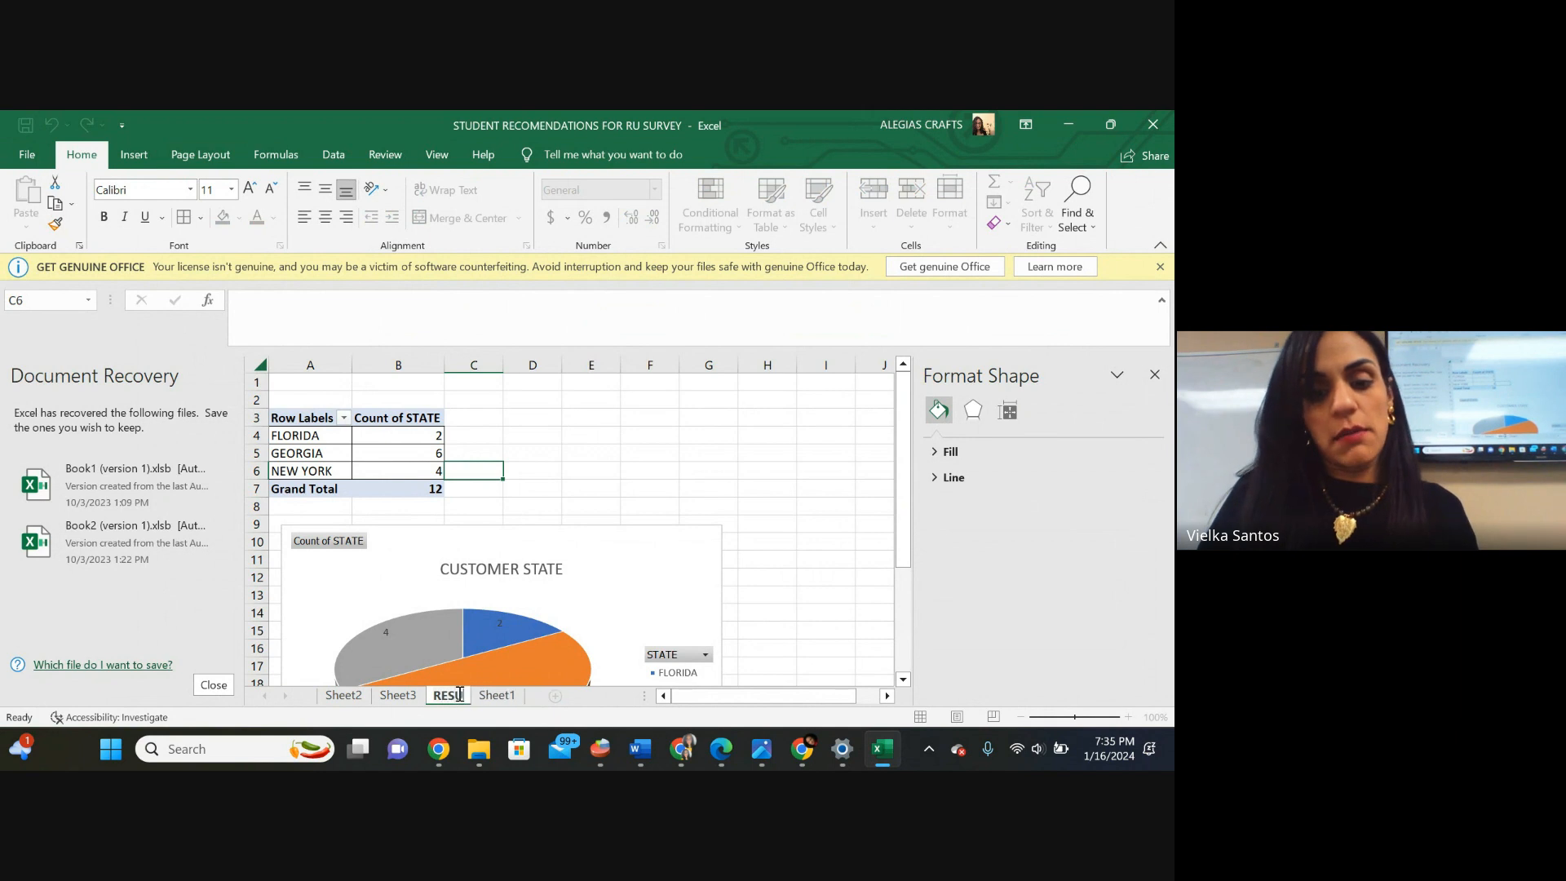
{"action": "type", "text": "LTS"}
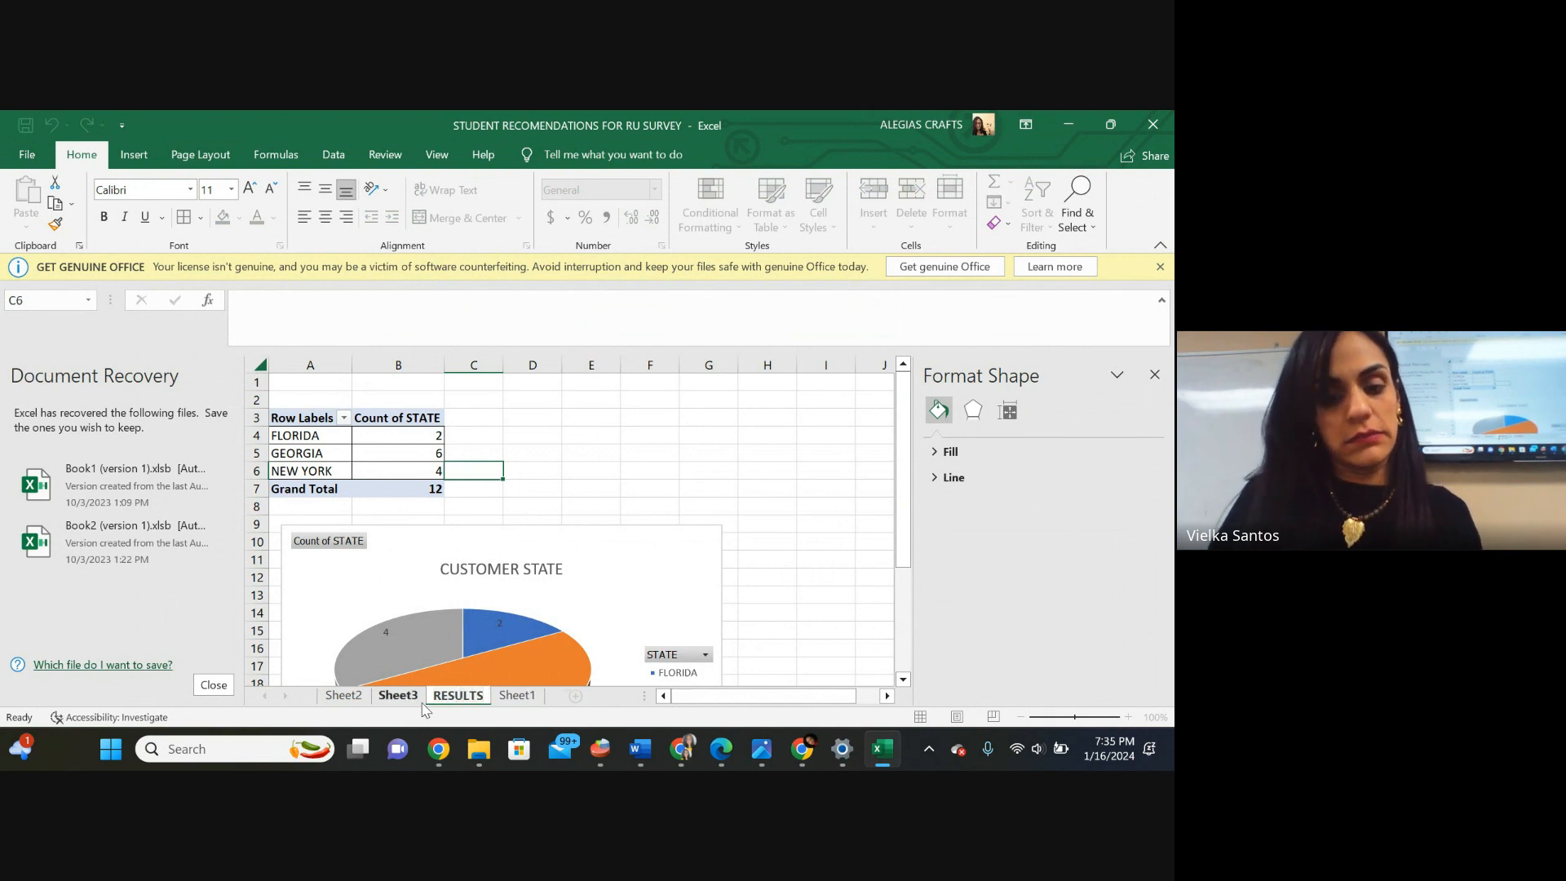
Rename the Sheet2 worksheet to VARIABLES.
{"action": "key", "text": "Return"}
{"action": "left_click", "coordinate": [398, 696]}
{"action": "left_click", "coordinate": [341, 698]}
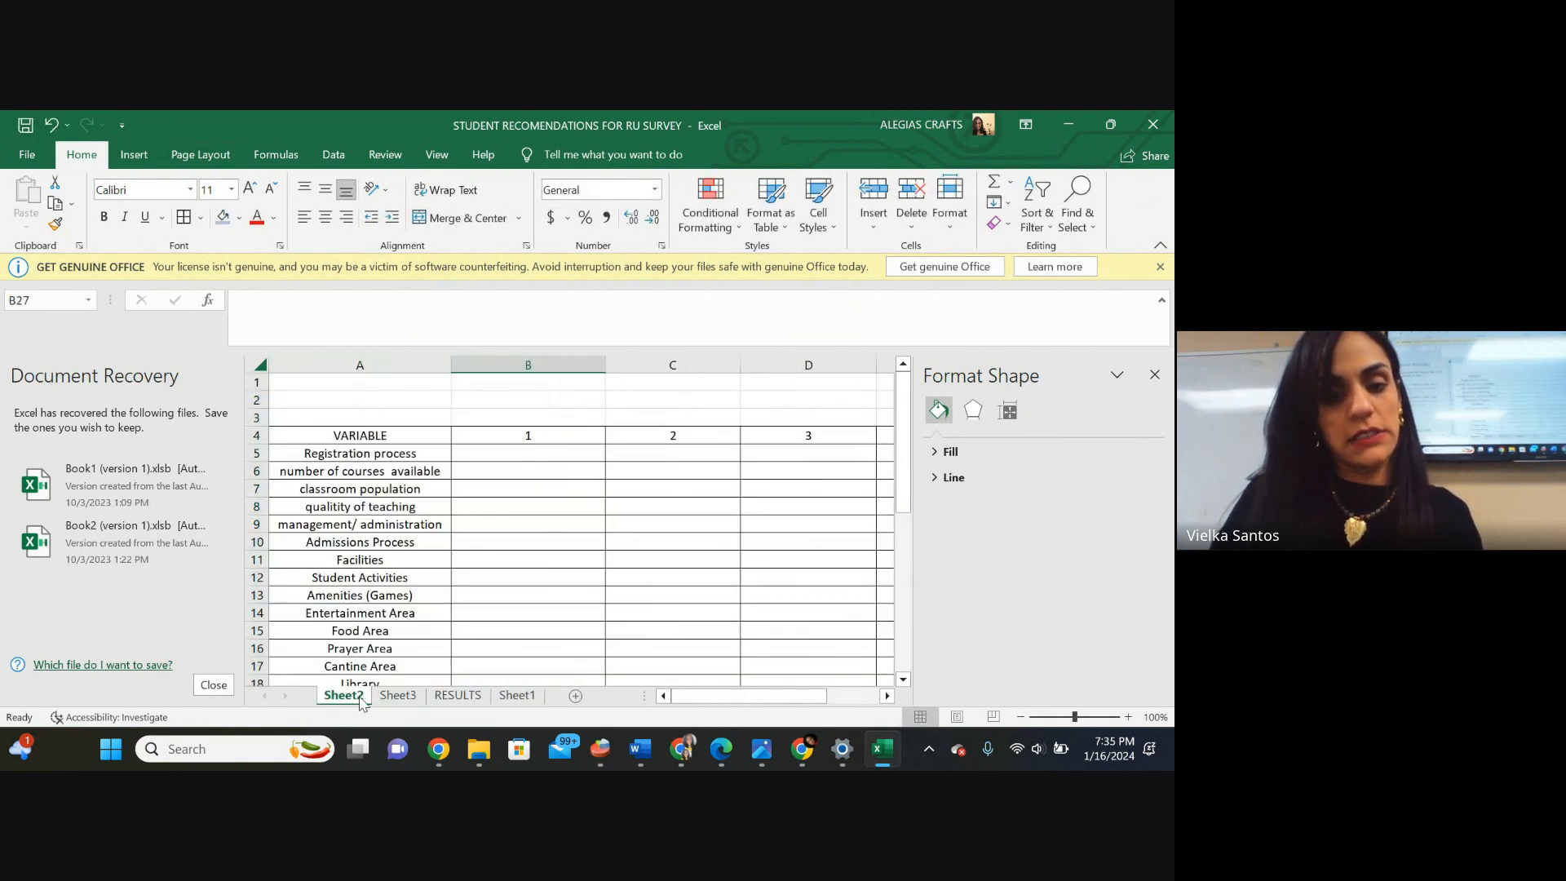
{"action": "double_click", "coordinate": [348, 695]}
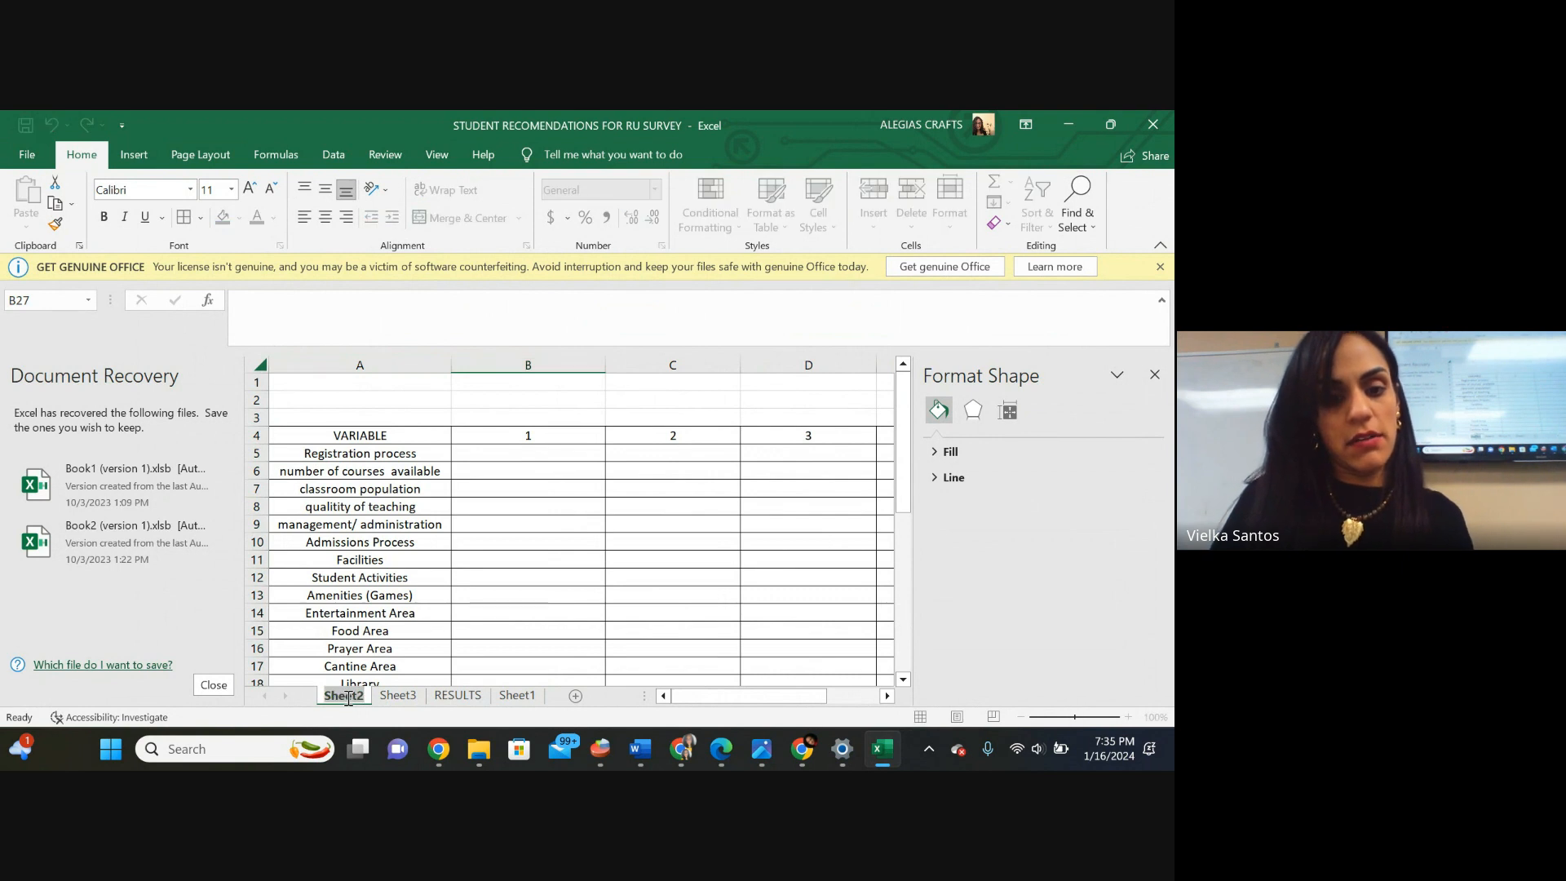
{"action": "type", "text": "VARIA"}
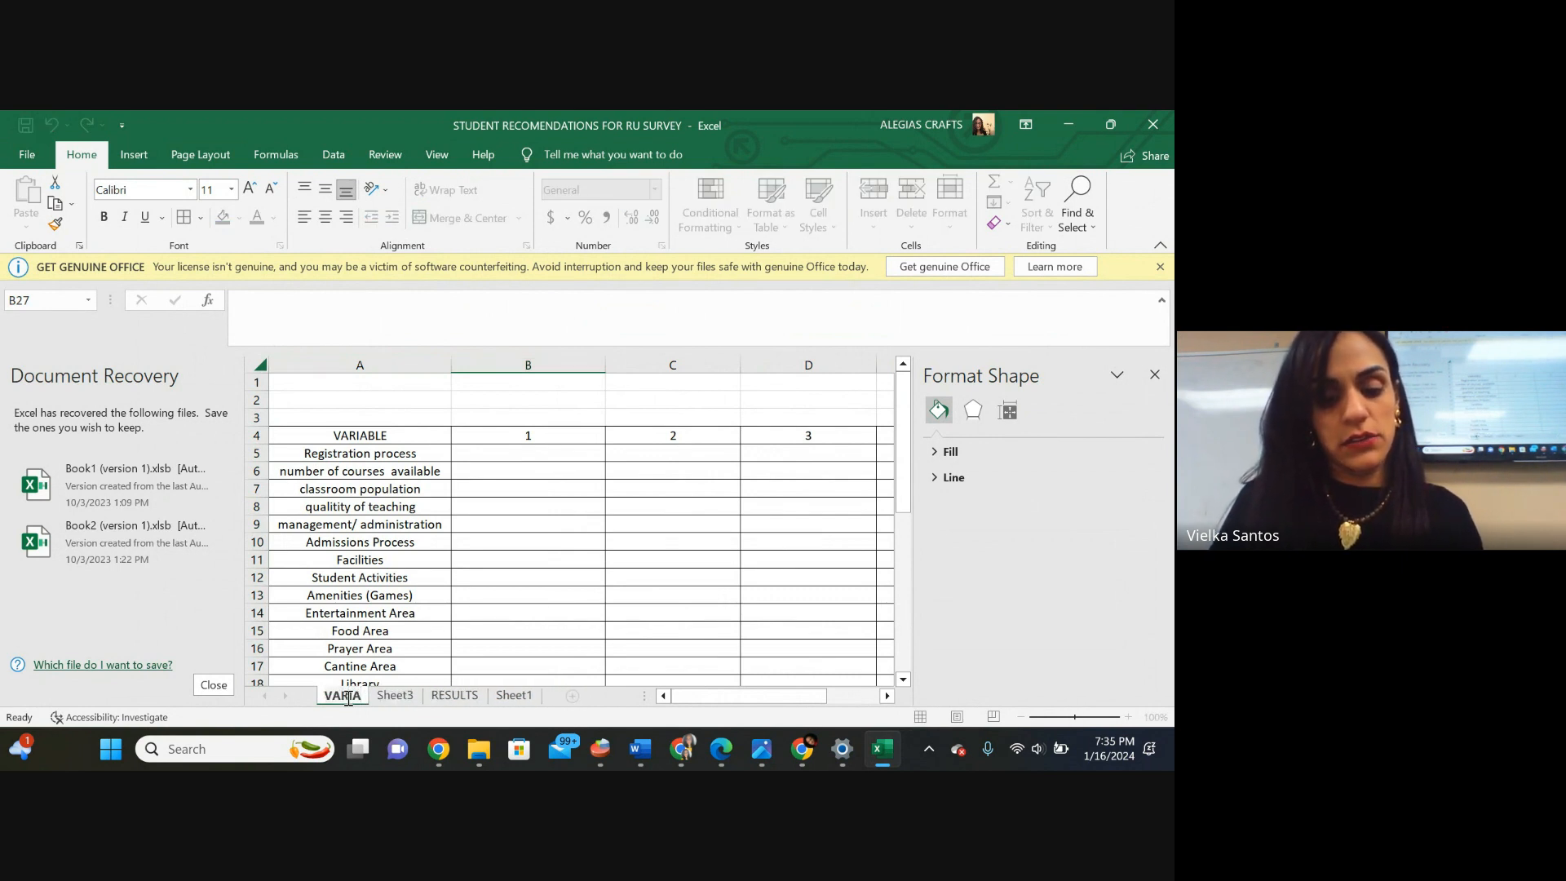
{"action": "type", "text": "BLES"}
{"action": "key", "text": "Return"}
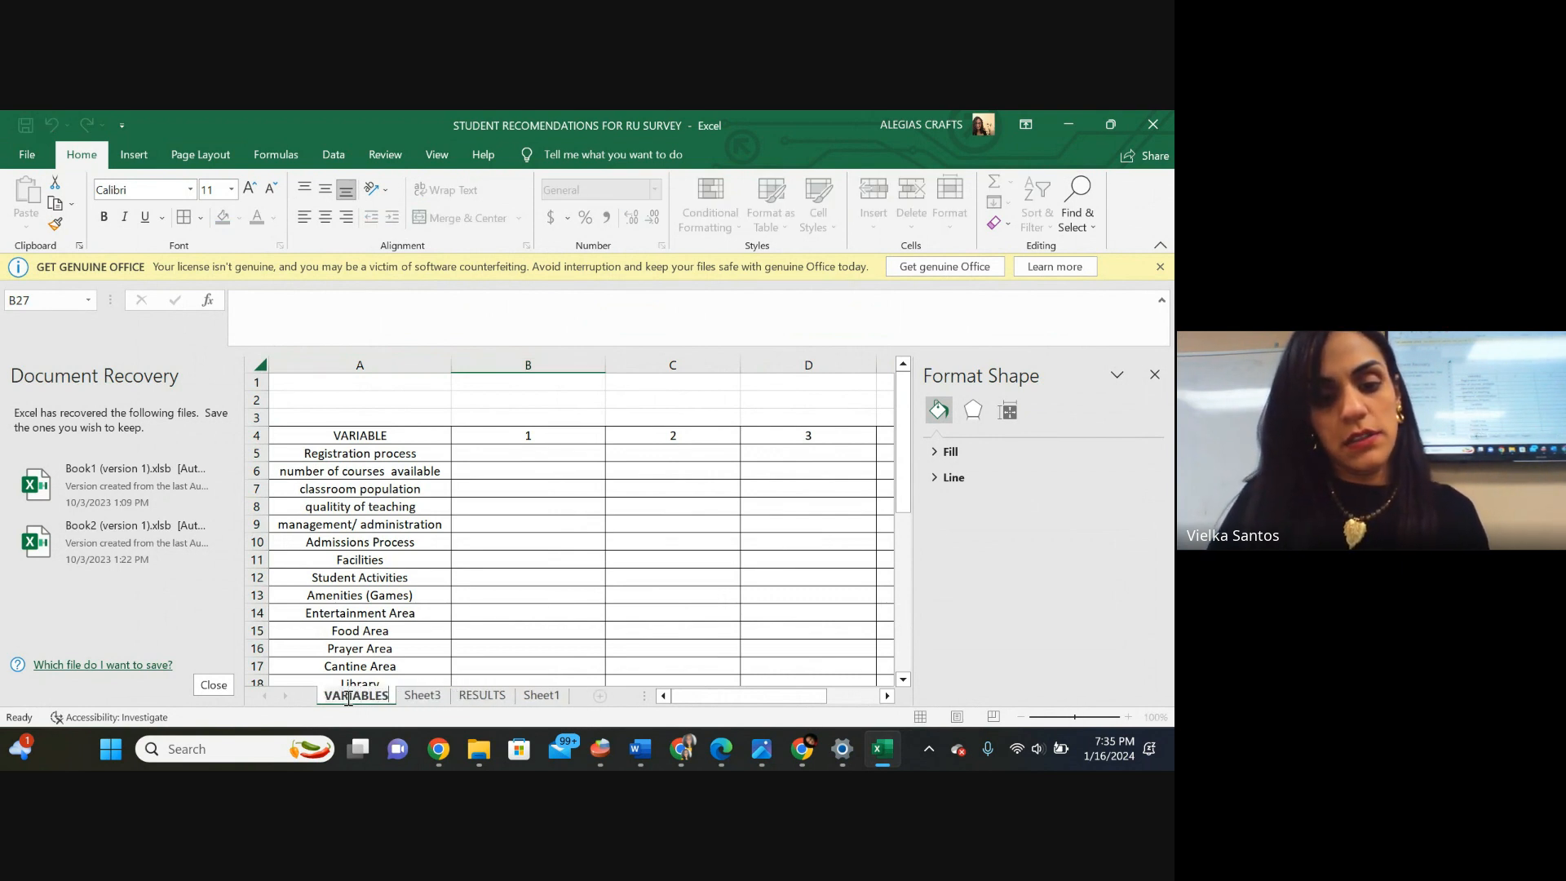
Delete the empty Sheet3 worksheet permanently from the workbook.
{"action": "left_click", "coordinate": [421, 698]}
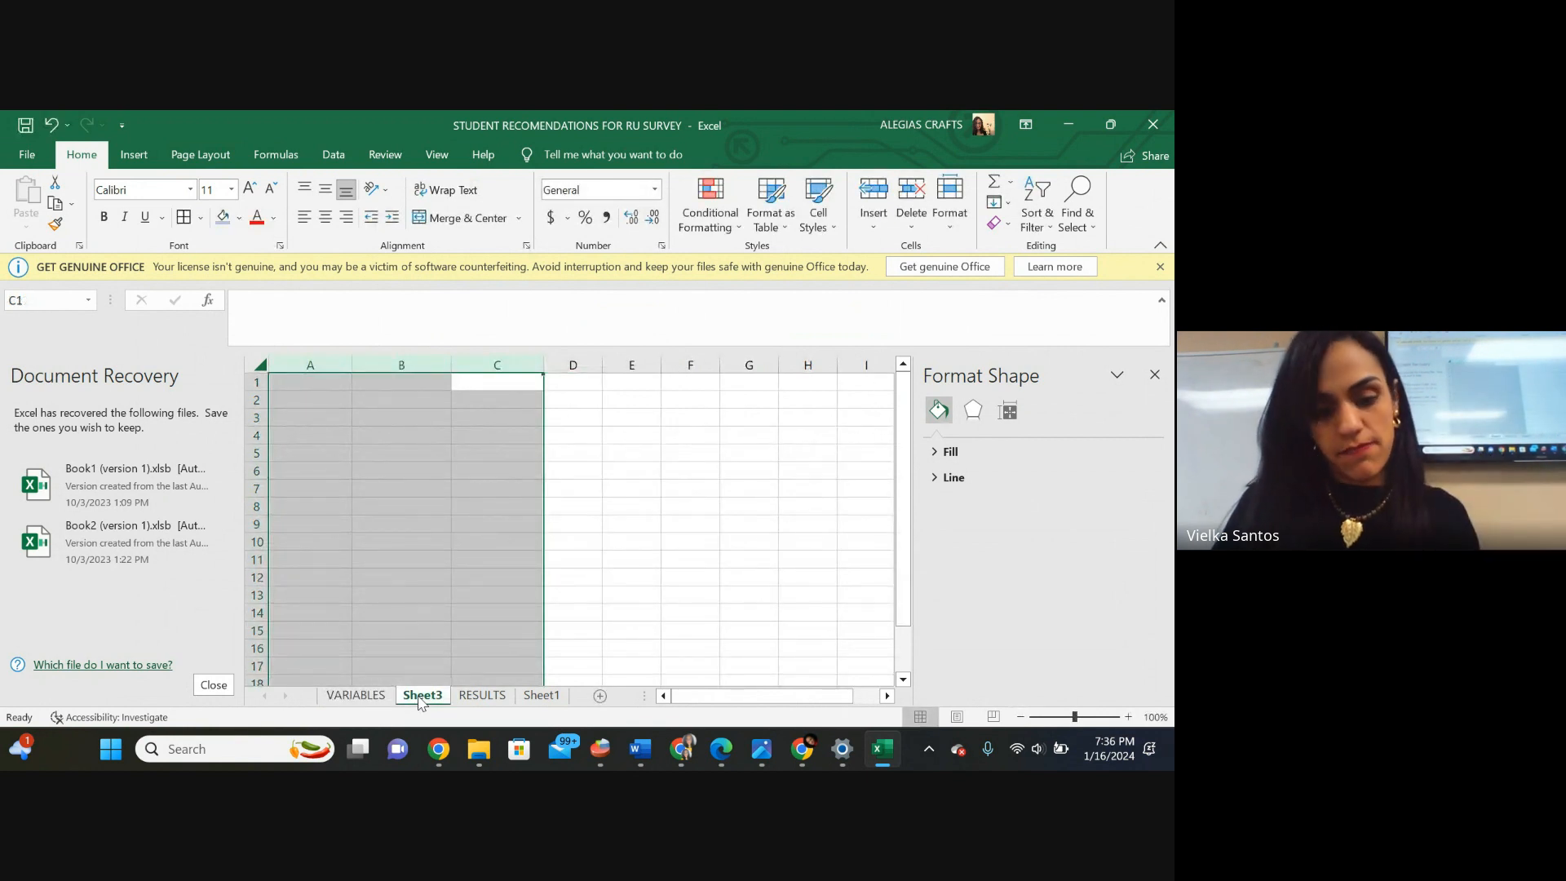
{"action": "right_click", "coordinate": [420, 700]}
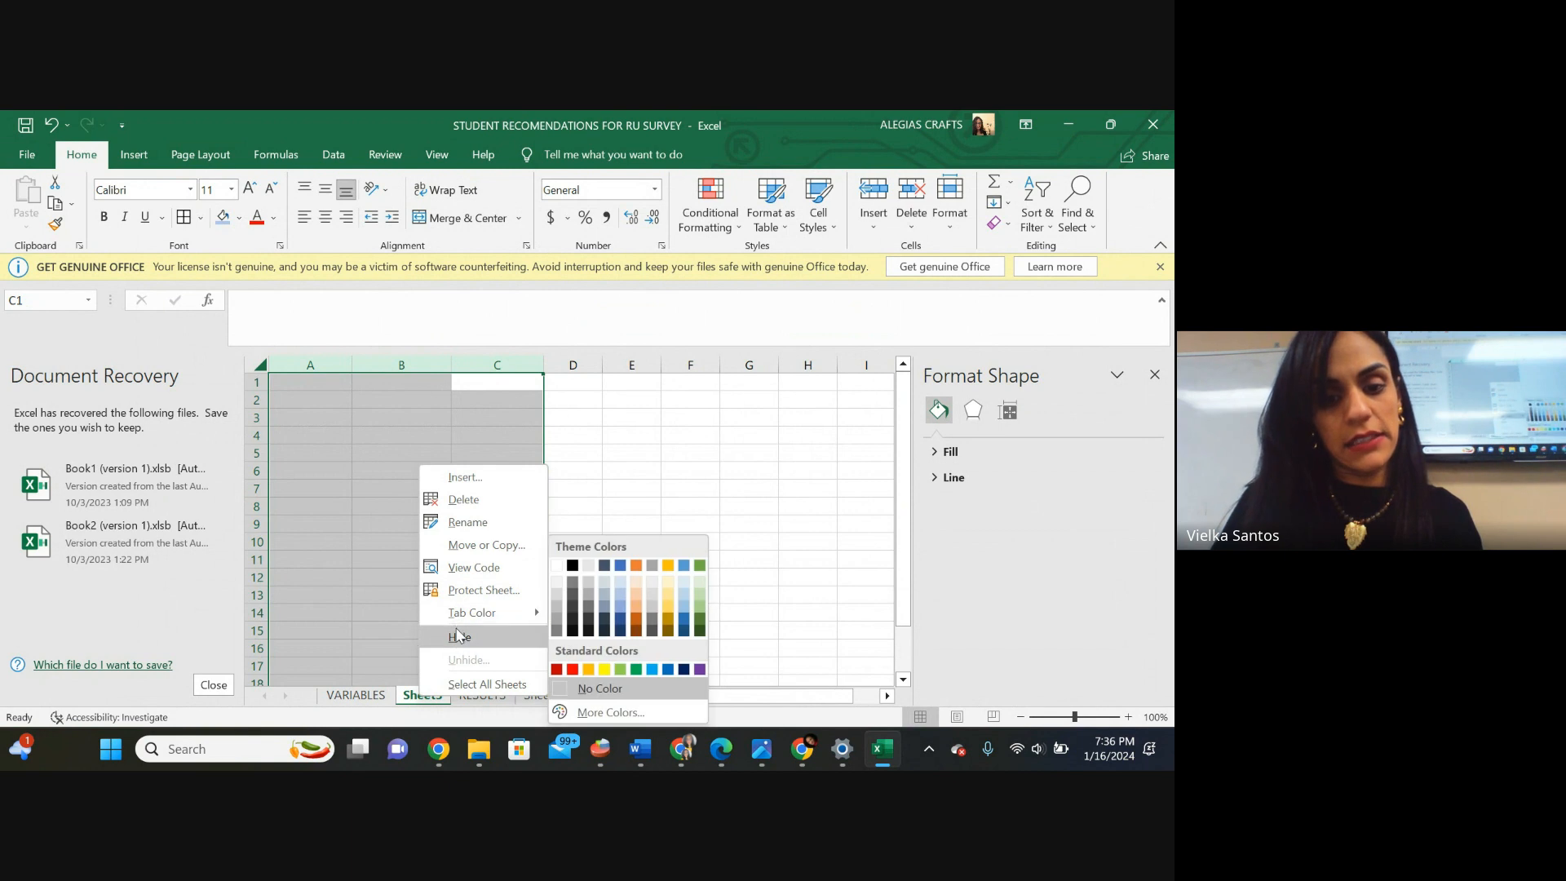
{"action": "left_click", "coordinate": [463, 500]}
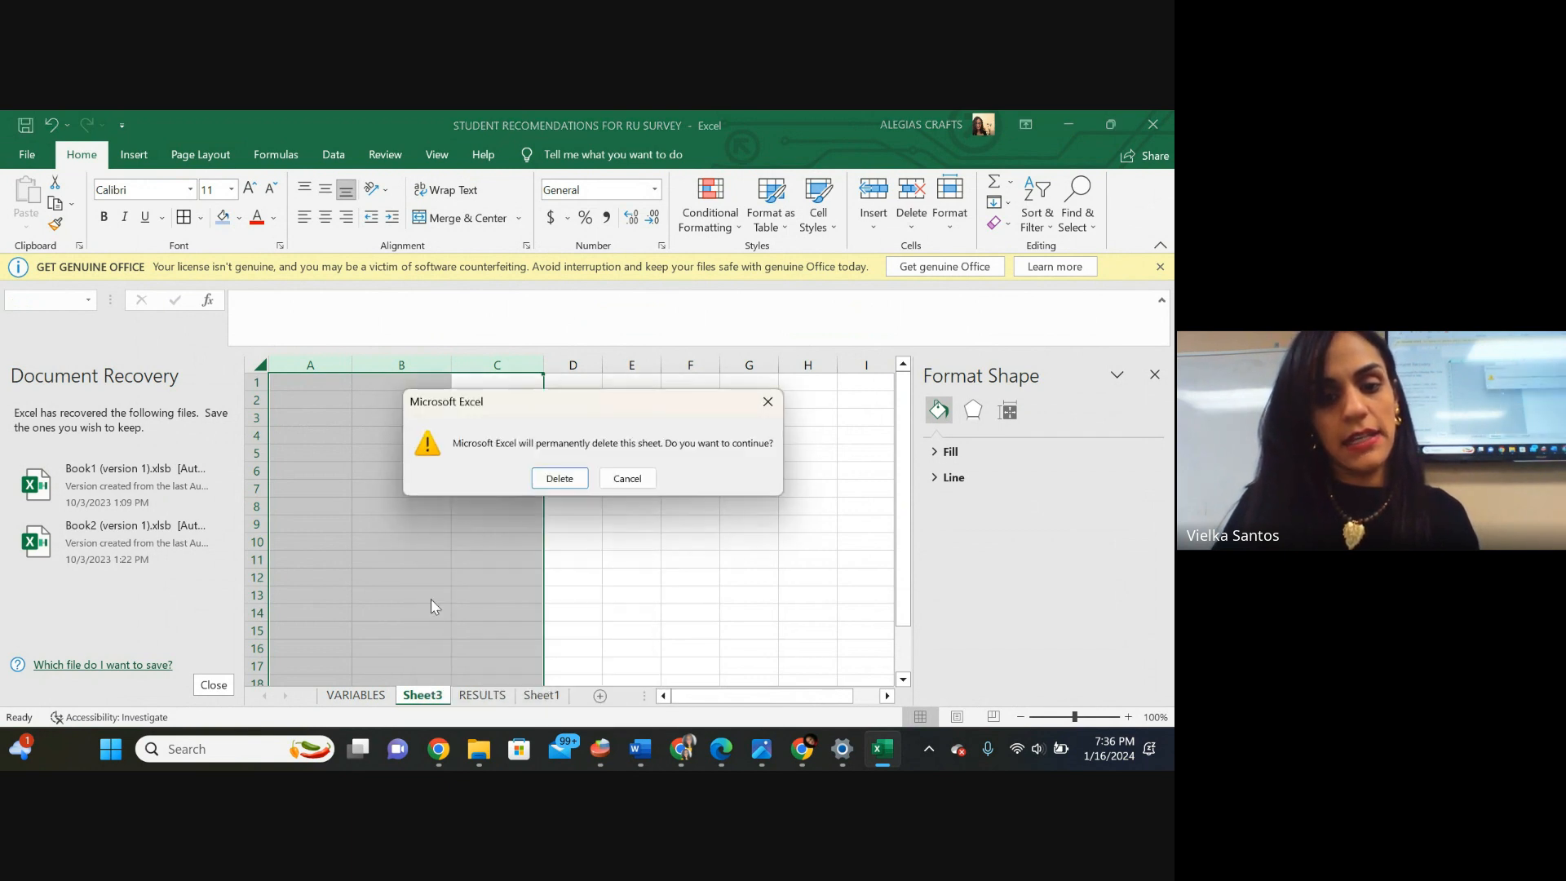
{"action": "left_click", "coordinate": [558, 477]}
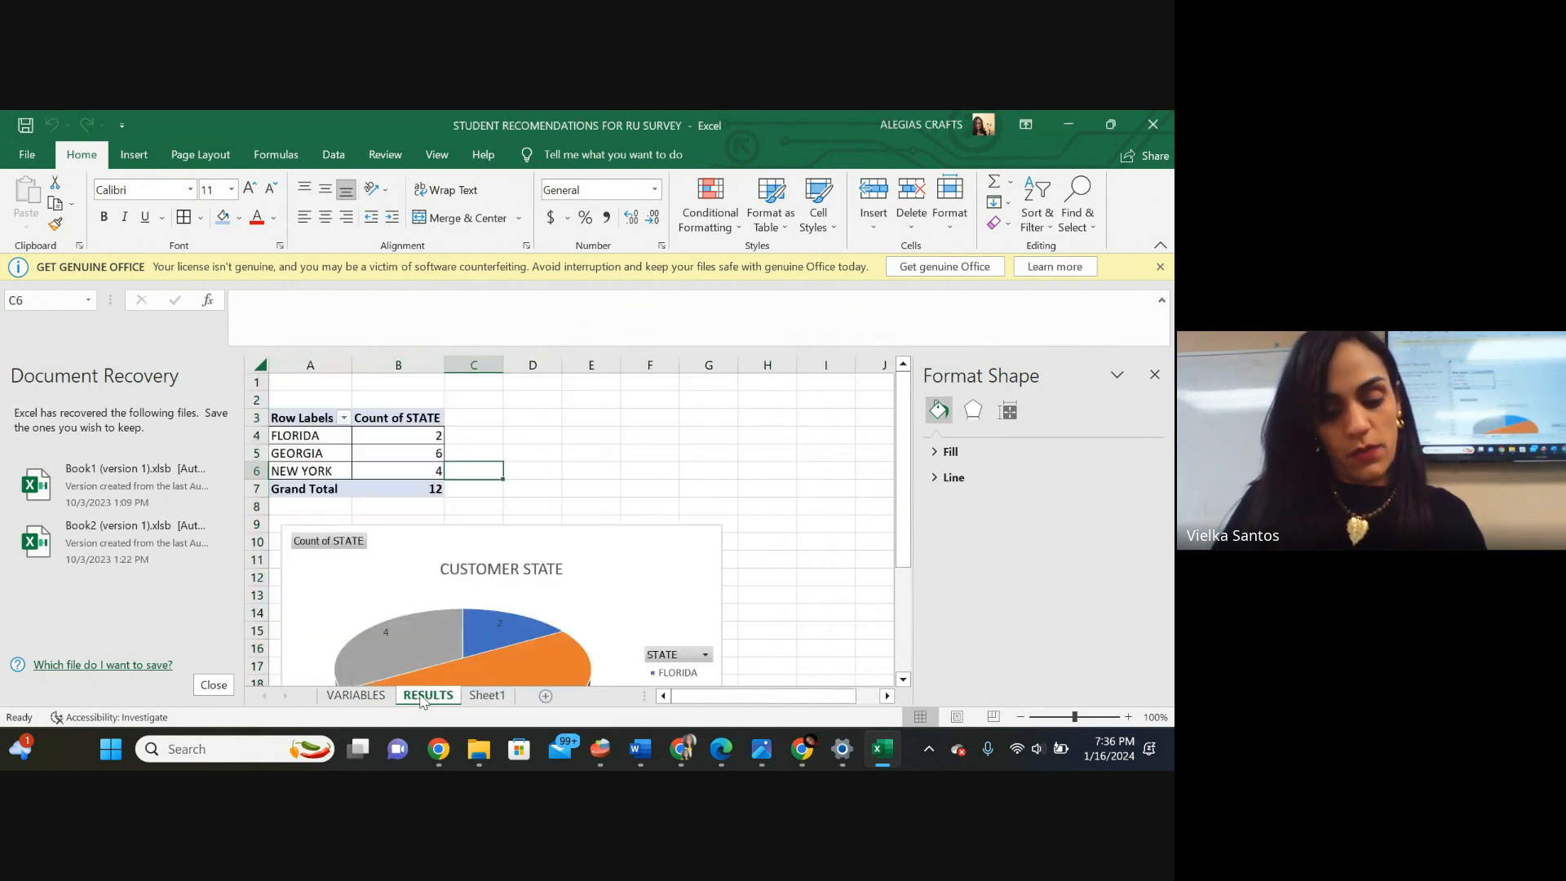
Color the RESULTS sheet tab orange using the theme colors.
{"action": "right_click", "coordinate": [421, 700]}
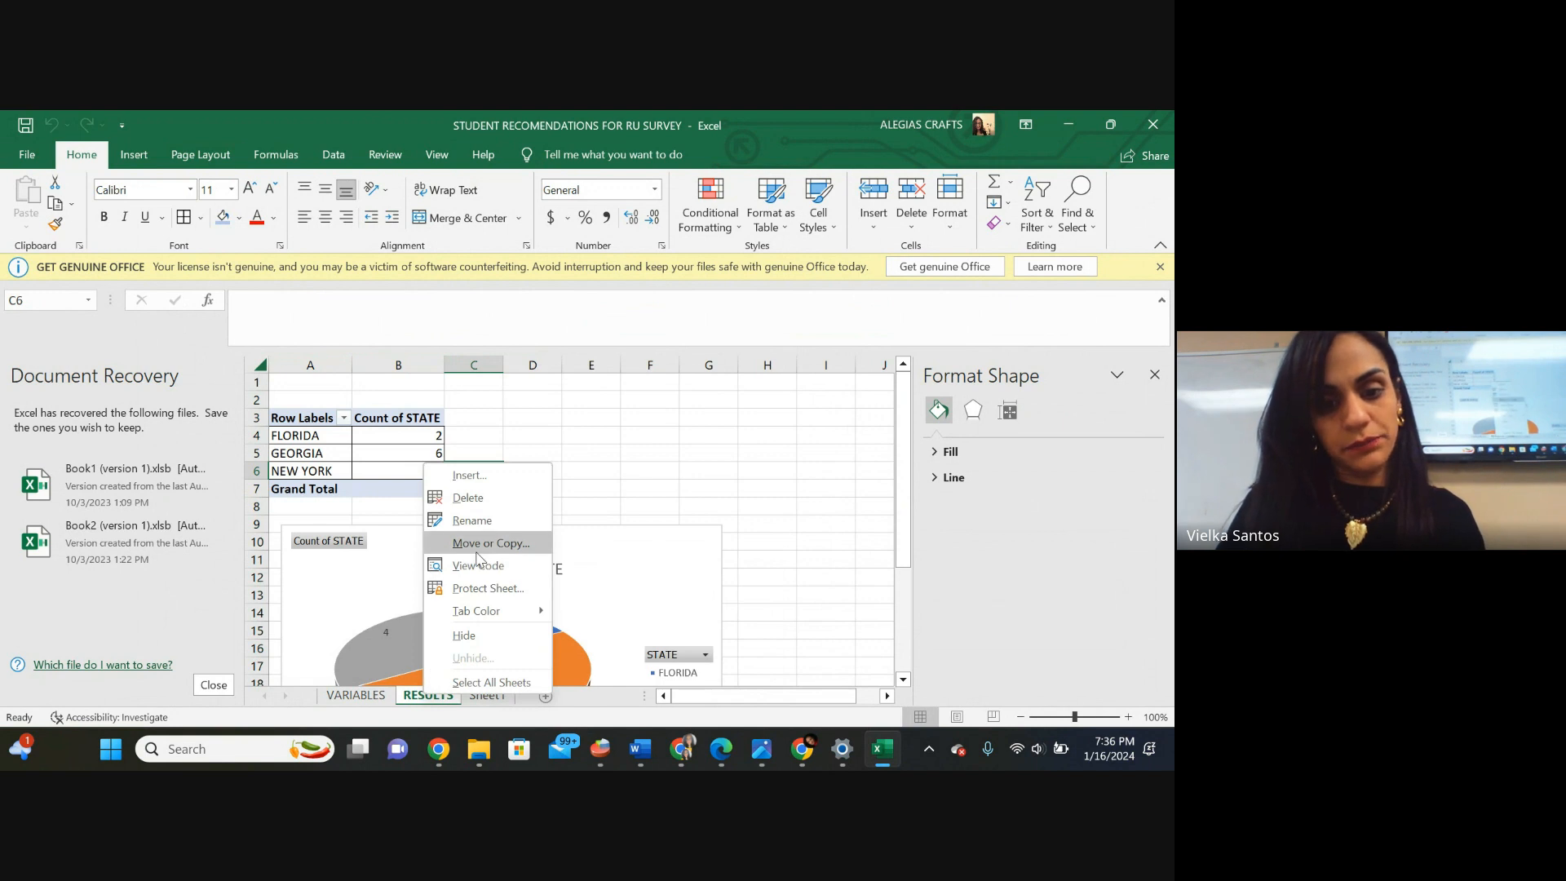
{"action": "mouse_move", "coordinate": [489, 610]}
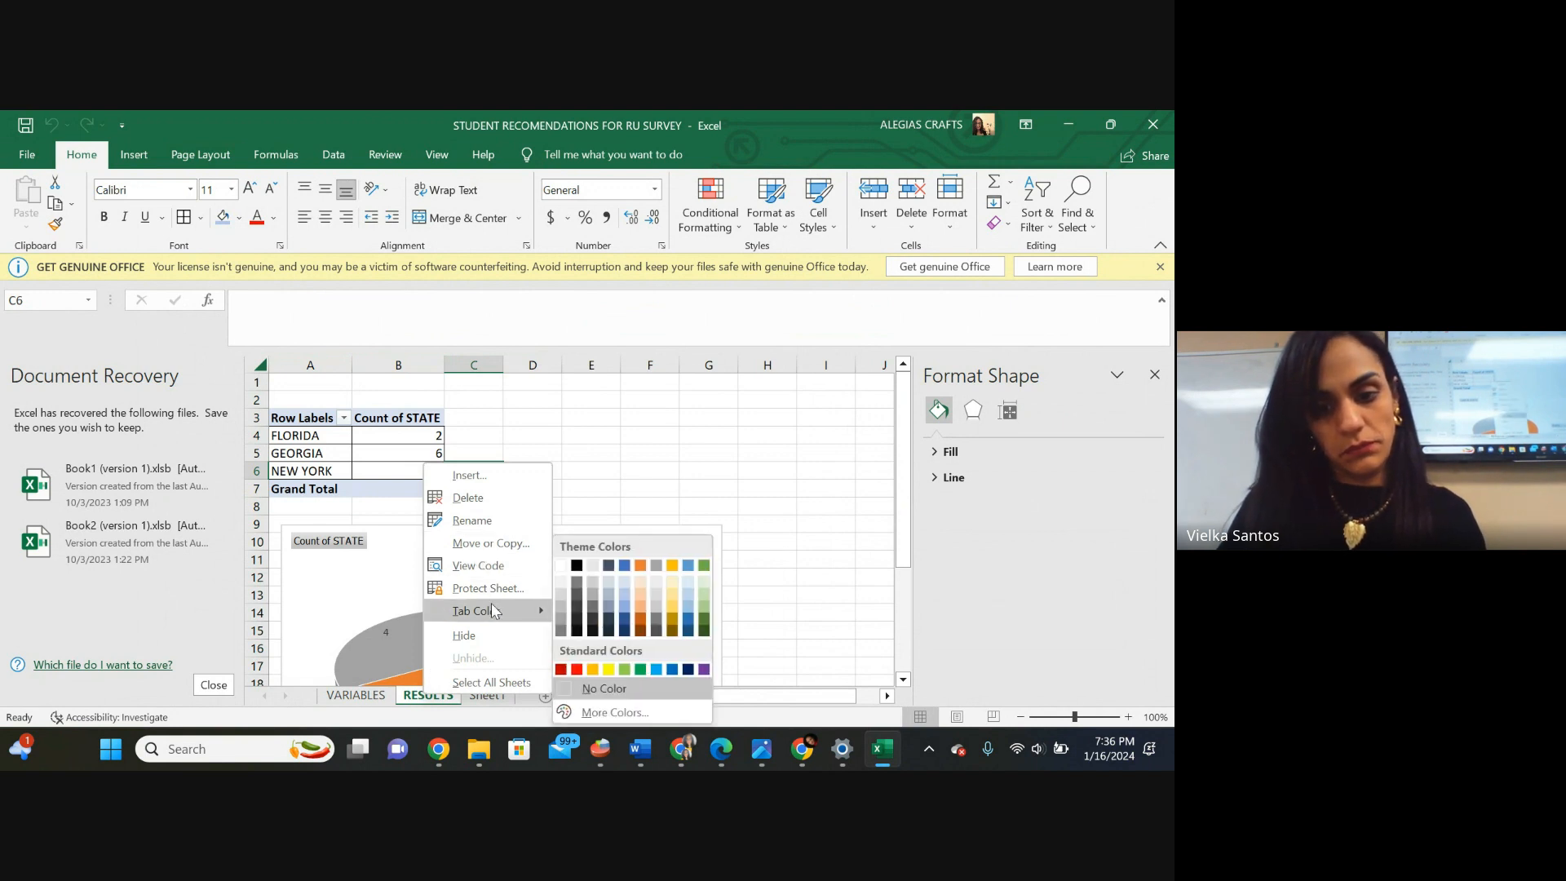
{"action": "left_click", "coordinate": [642, 567]}
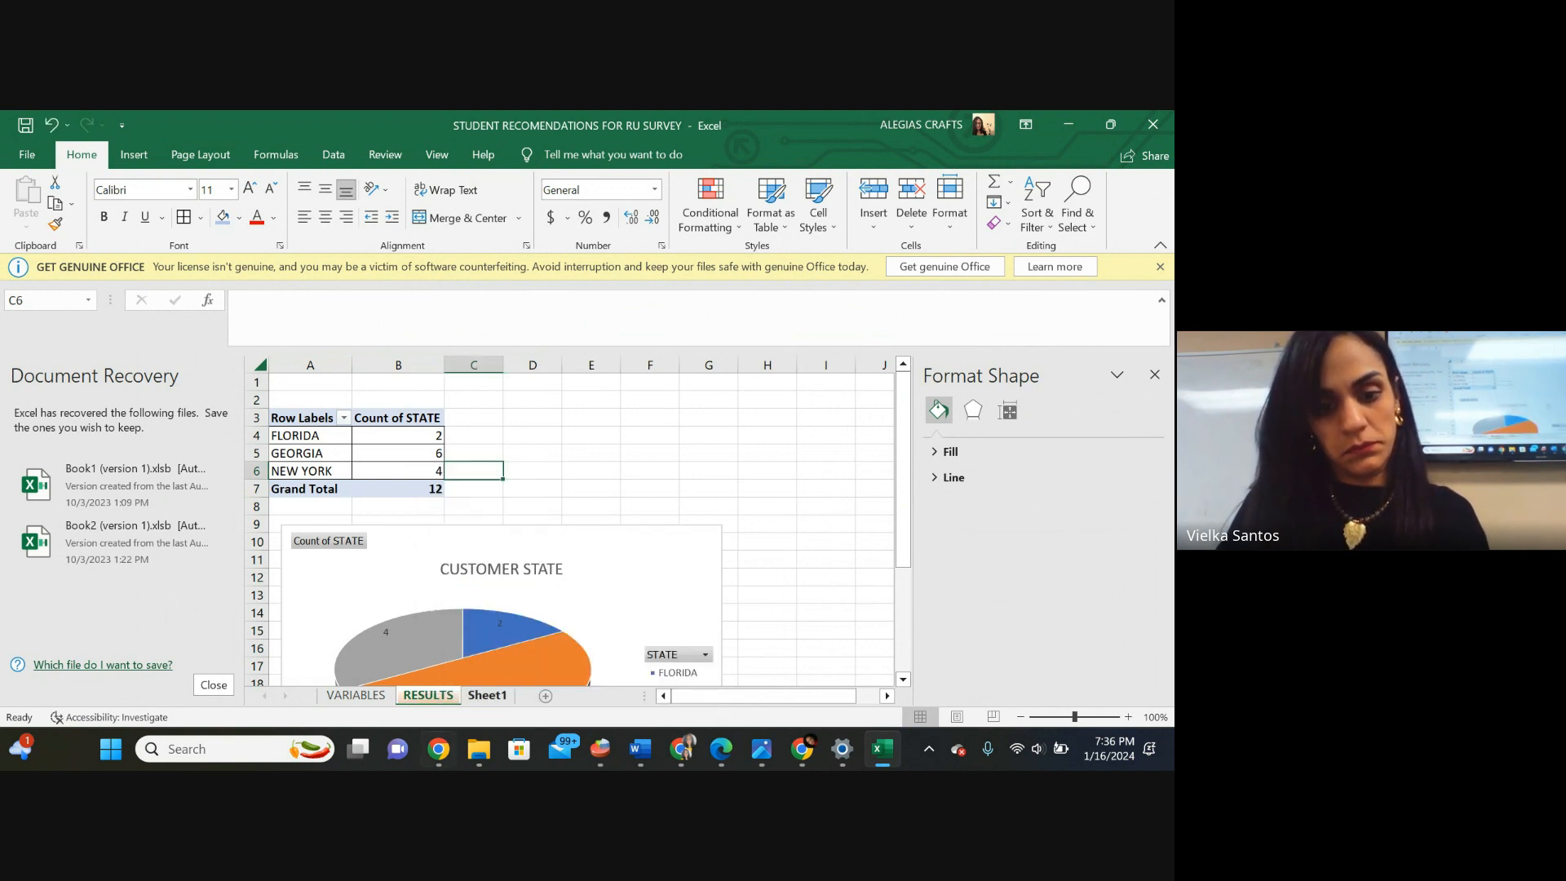
Color the VARIABLES sheet tab dark blue from the theme colors and return to the RESULTS sheet.
{"action": "left_click", "coordinate": [350, 699]}
{"action": "right_click", "coordinate": [347, 700]}
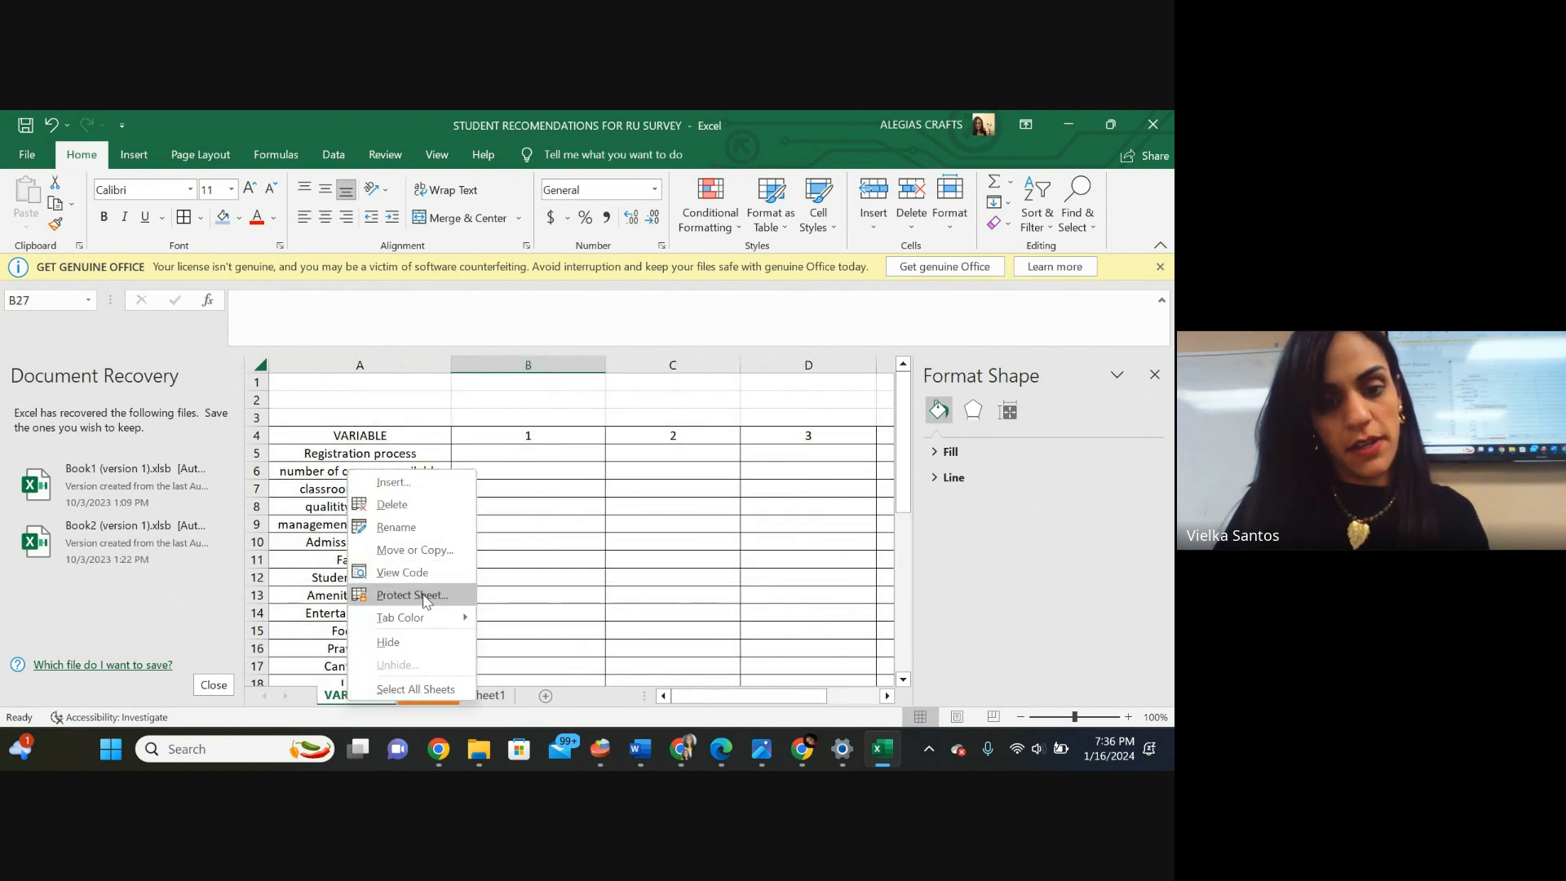
{"action": "mouse_move", "coordinate": [433, 619]}
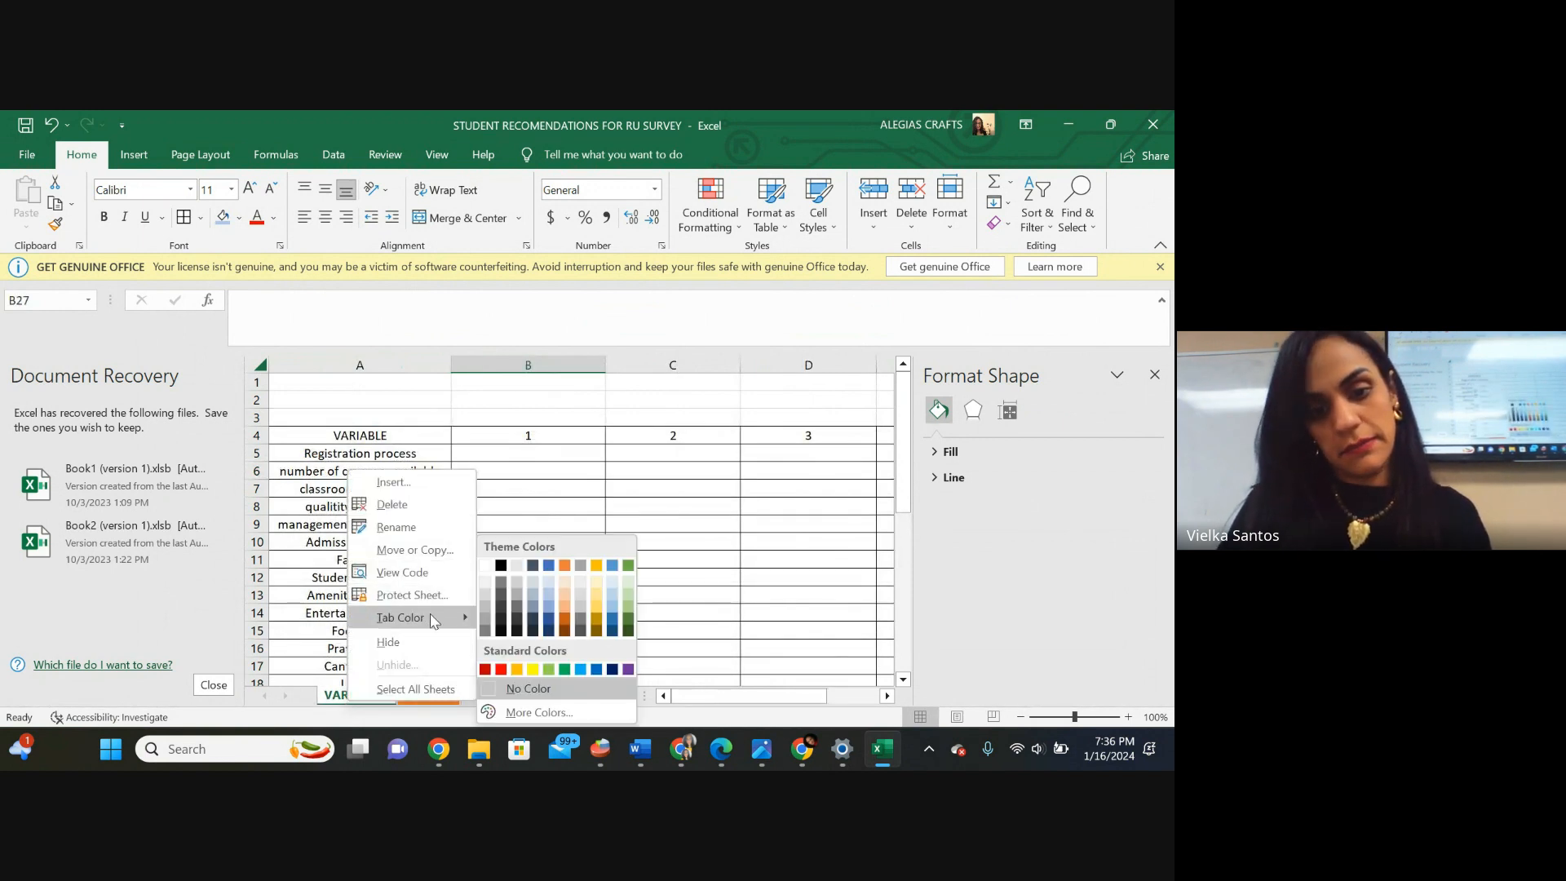
{"action": "left_click", "coordinate": [613, 618]}
{"action": "left_click", "coordinate": [427, 695]}
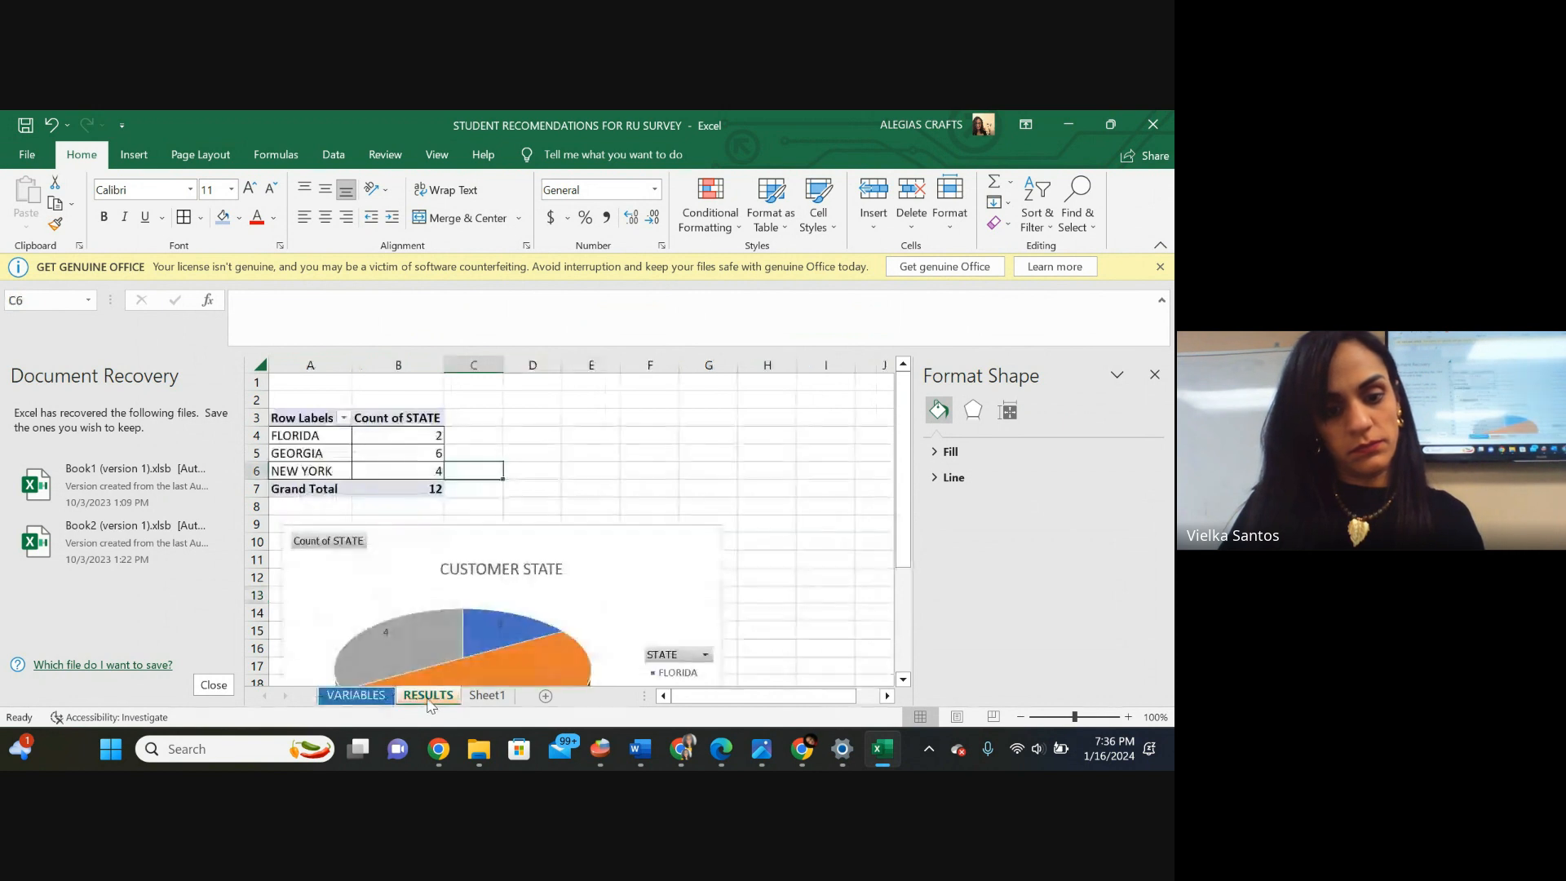
Rename the Sheet1 worksheet holding the customer table to DATA.
{"action": "left_click", "coordinate": [355, 696]}
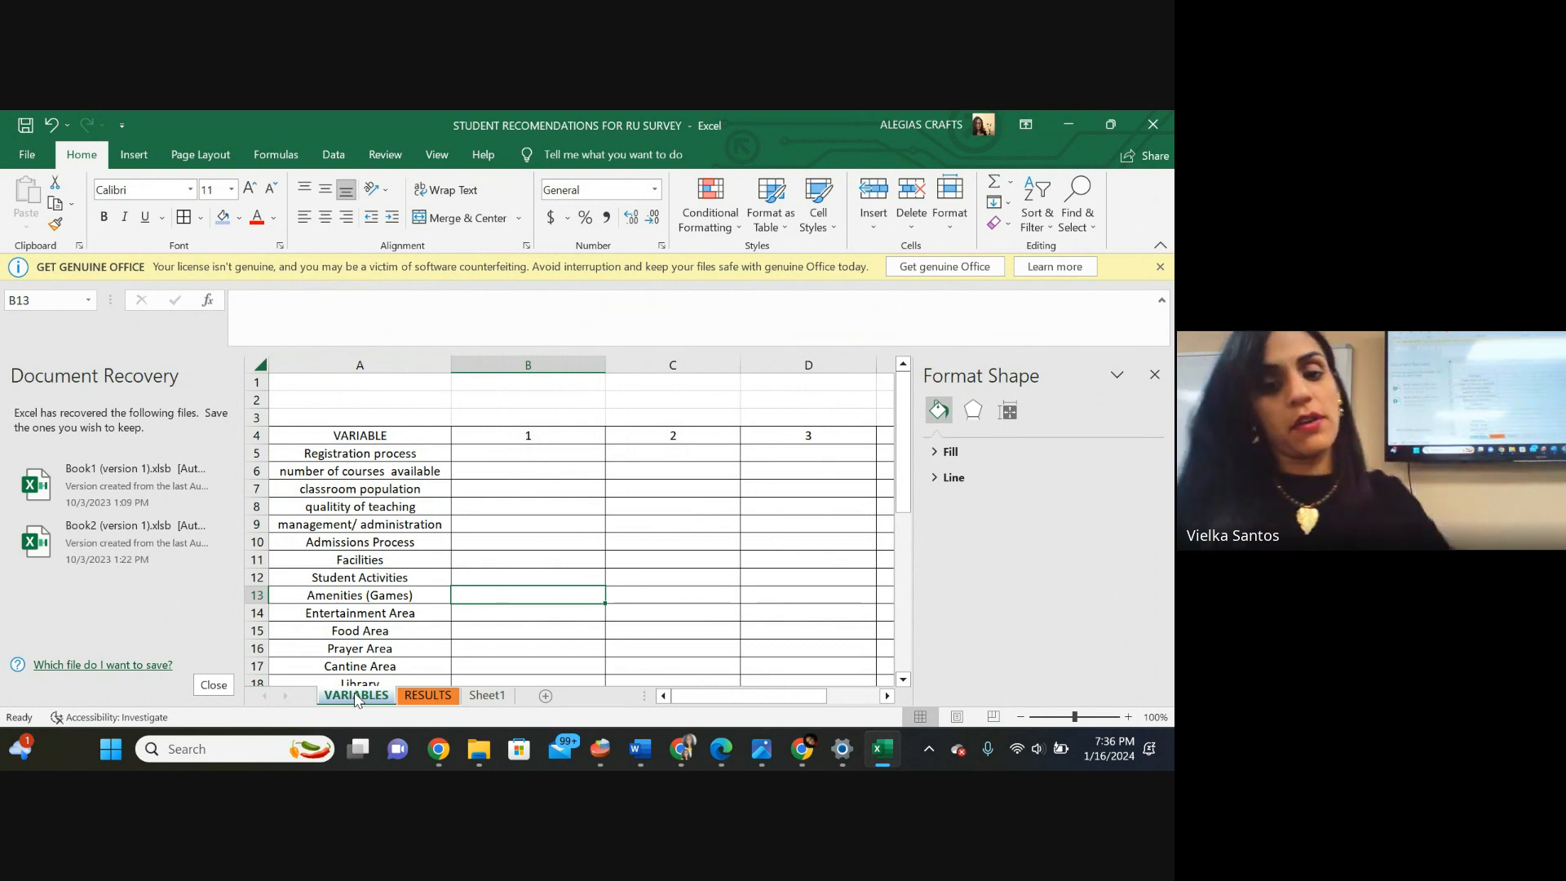
{"action": "left_click", "coordinate": [411, 701]}
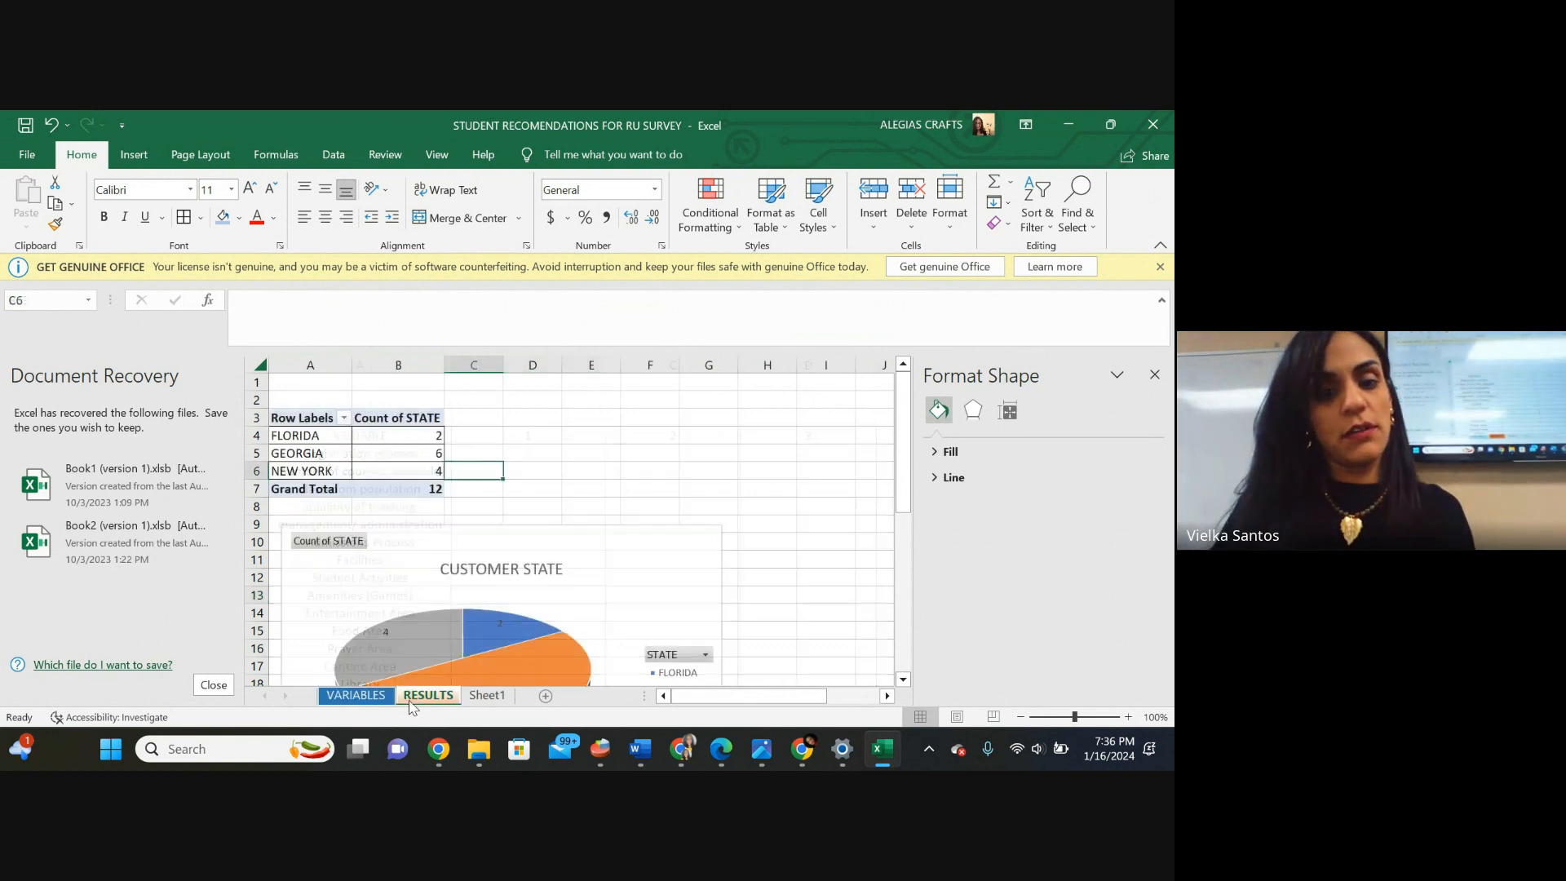
{"action": "left_click", "coordinate": [487, 695]}
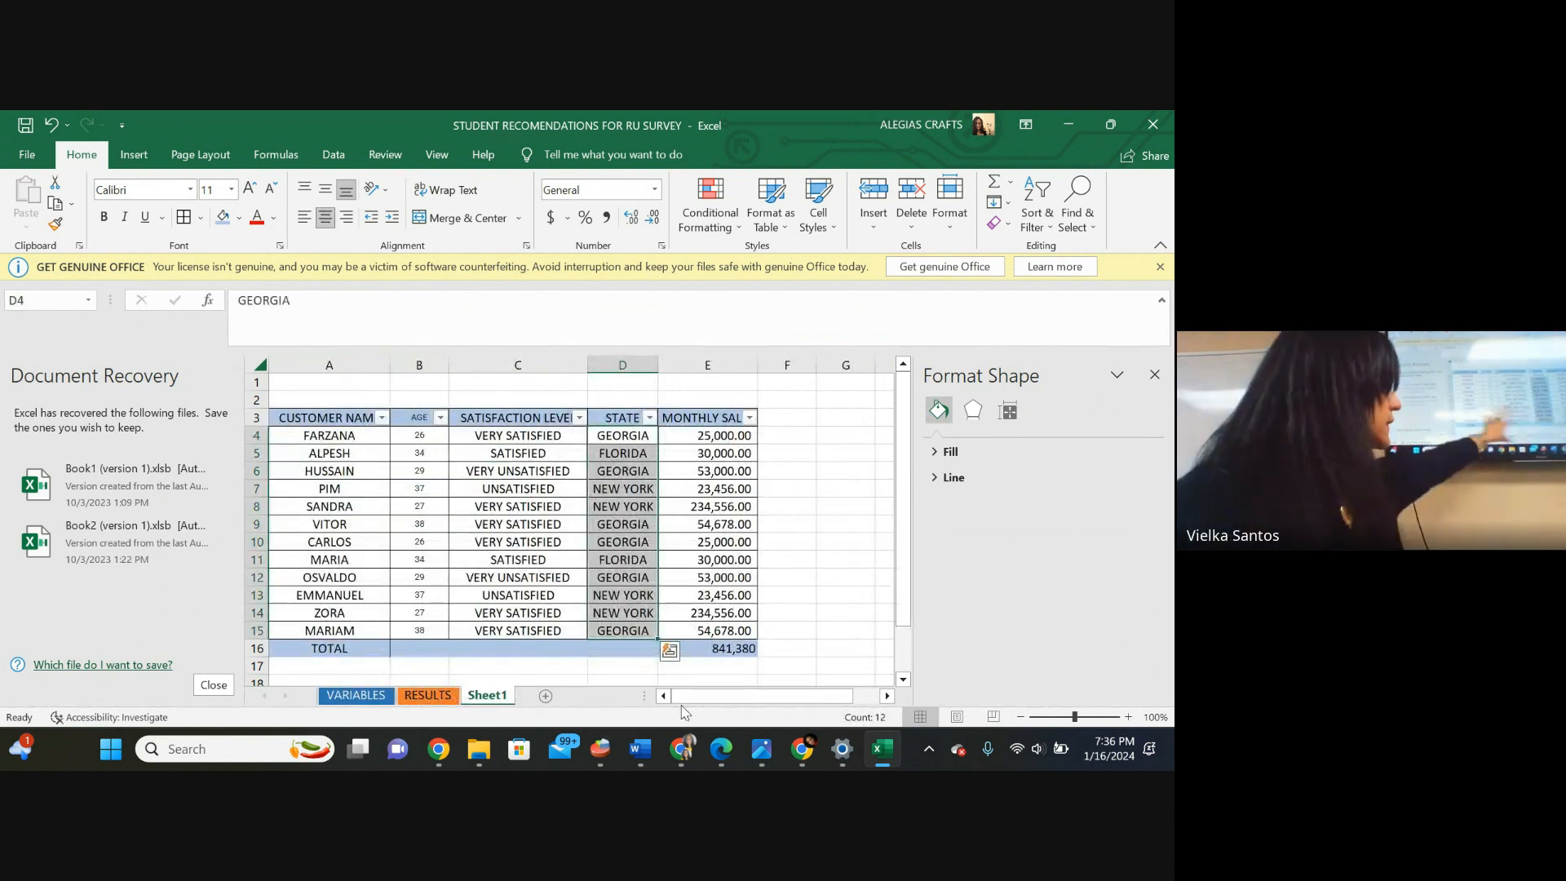
{"action": "left_click", "coordinate": [429, 700]}
{"action": "double_click", "coordinate": [486, 695]}
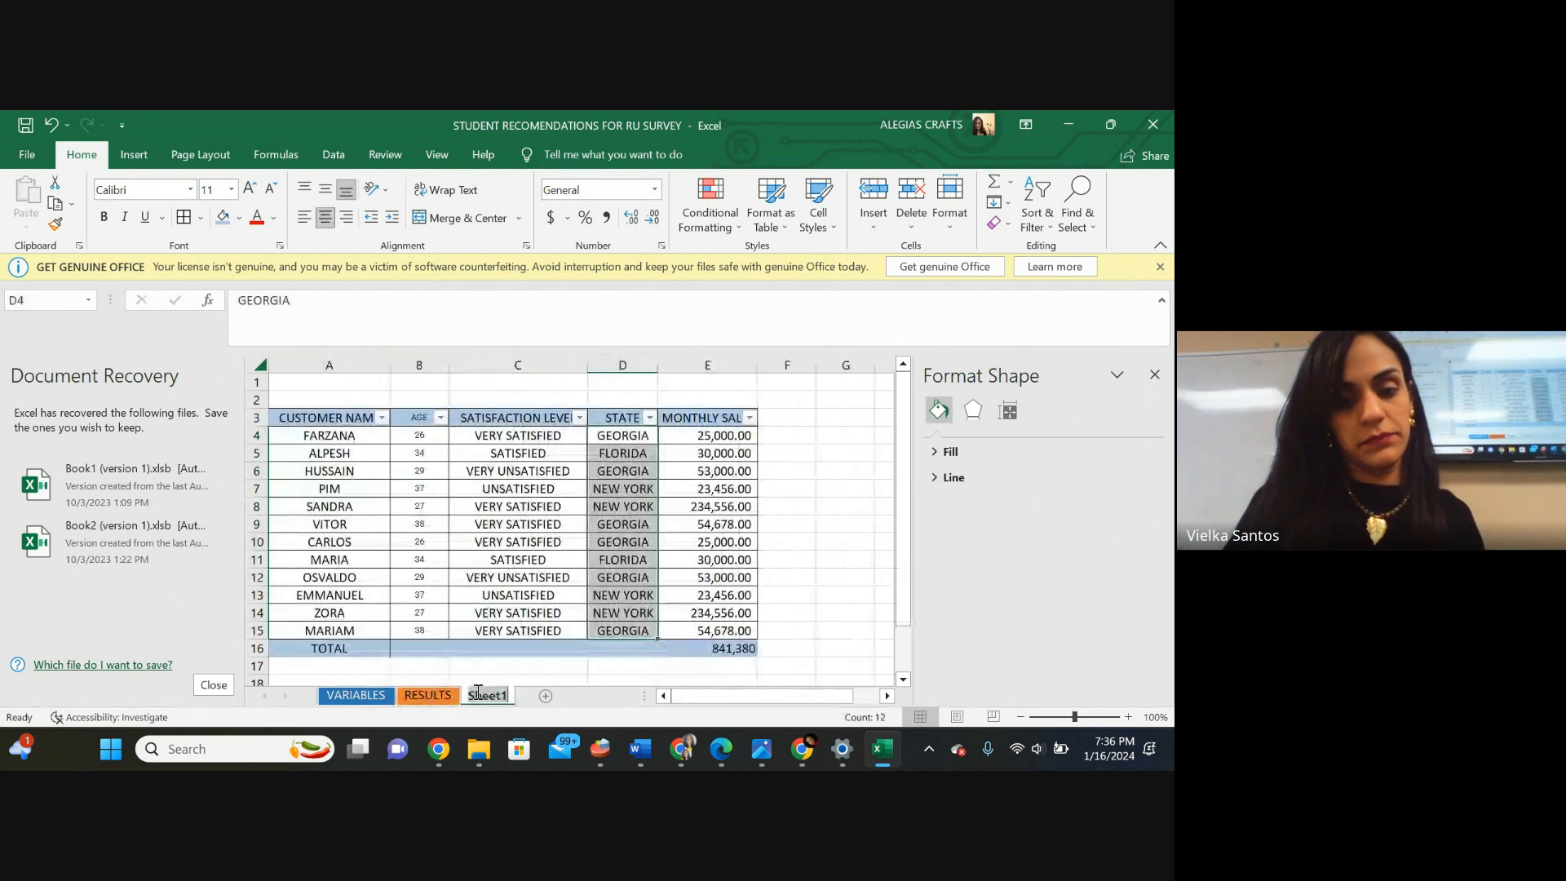
{"action": "type", "text": "DATA"}
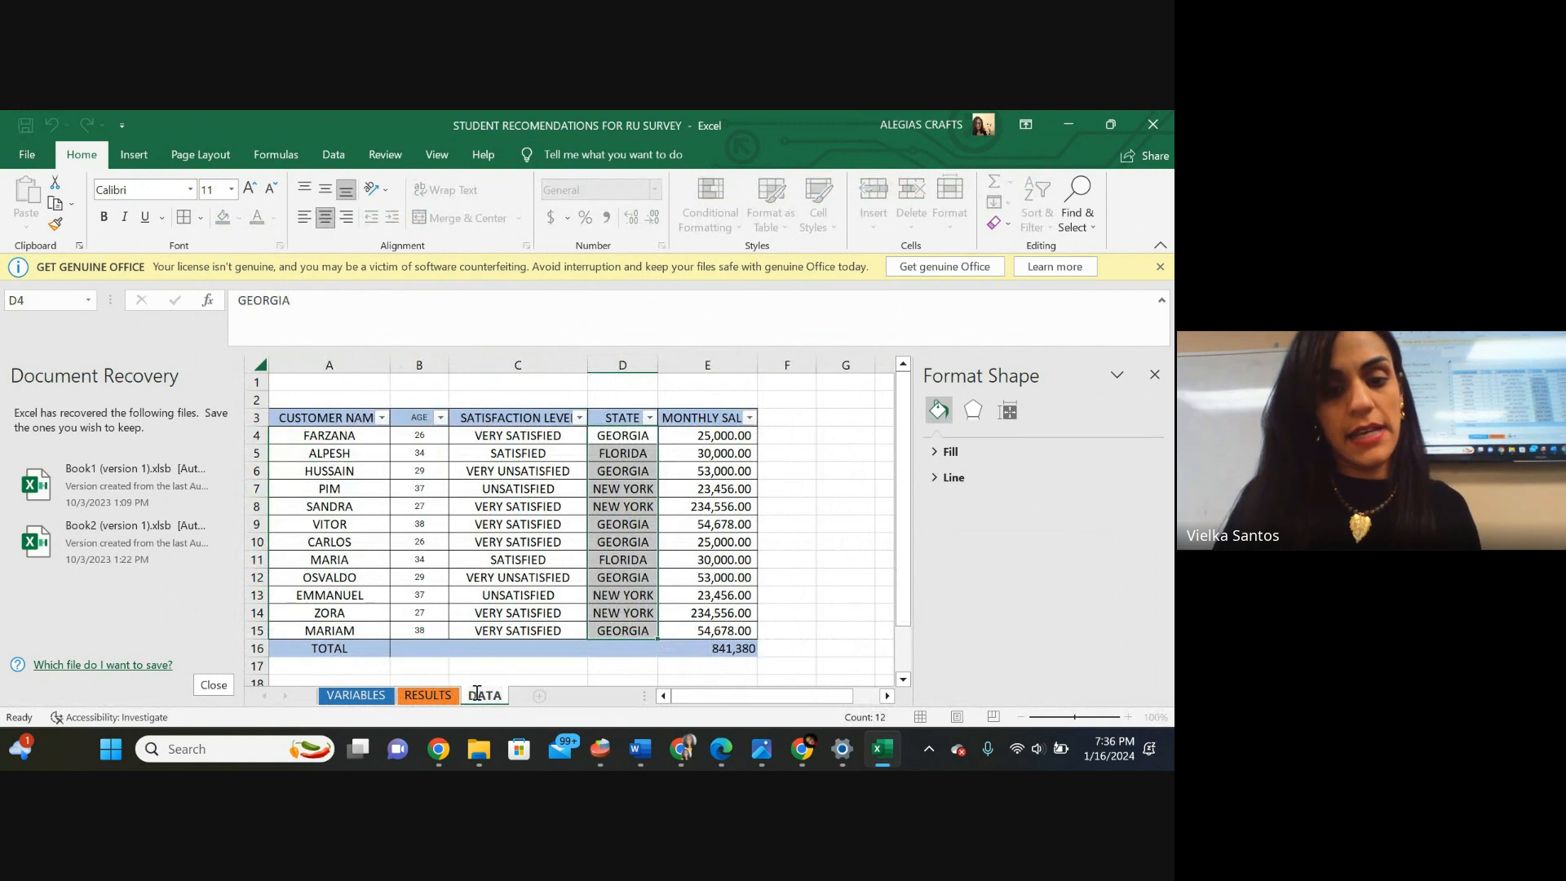
{"action": "left_click", "coordinate": [419, 665]}
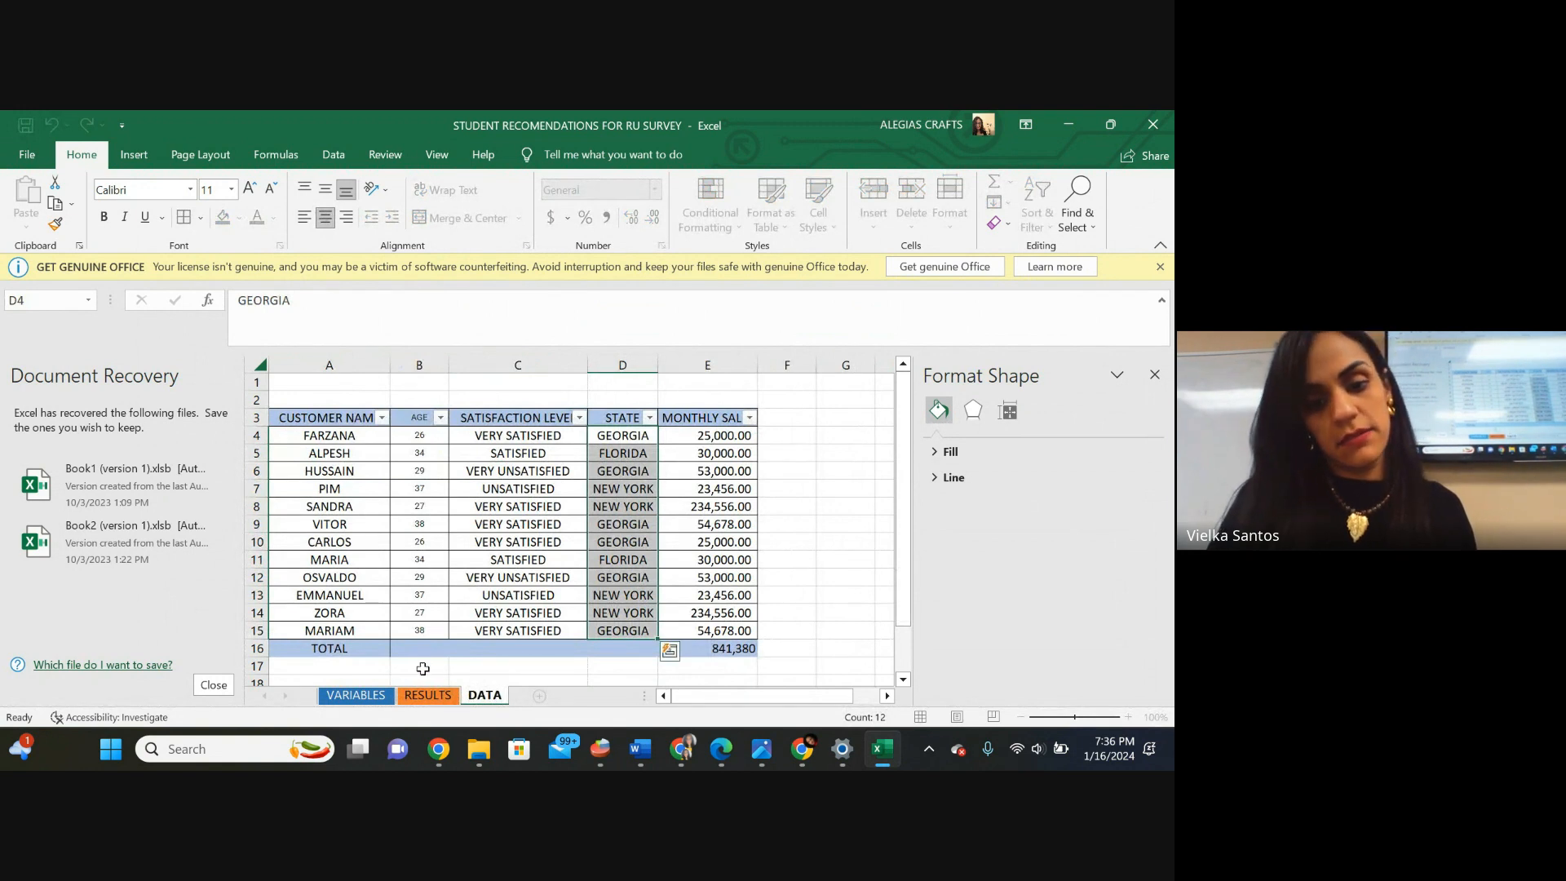
Color the DATA sheet tab standard red and go back to the RESULTS sheet.
{"action": "right_click", "coordinate": [500, 708]}
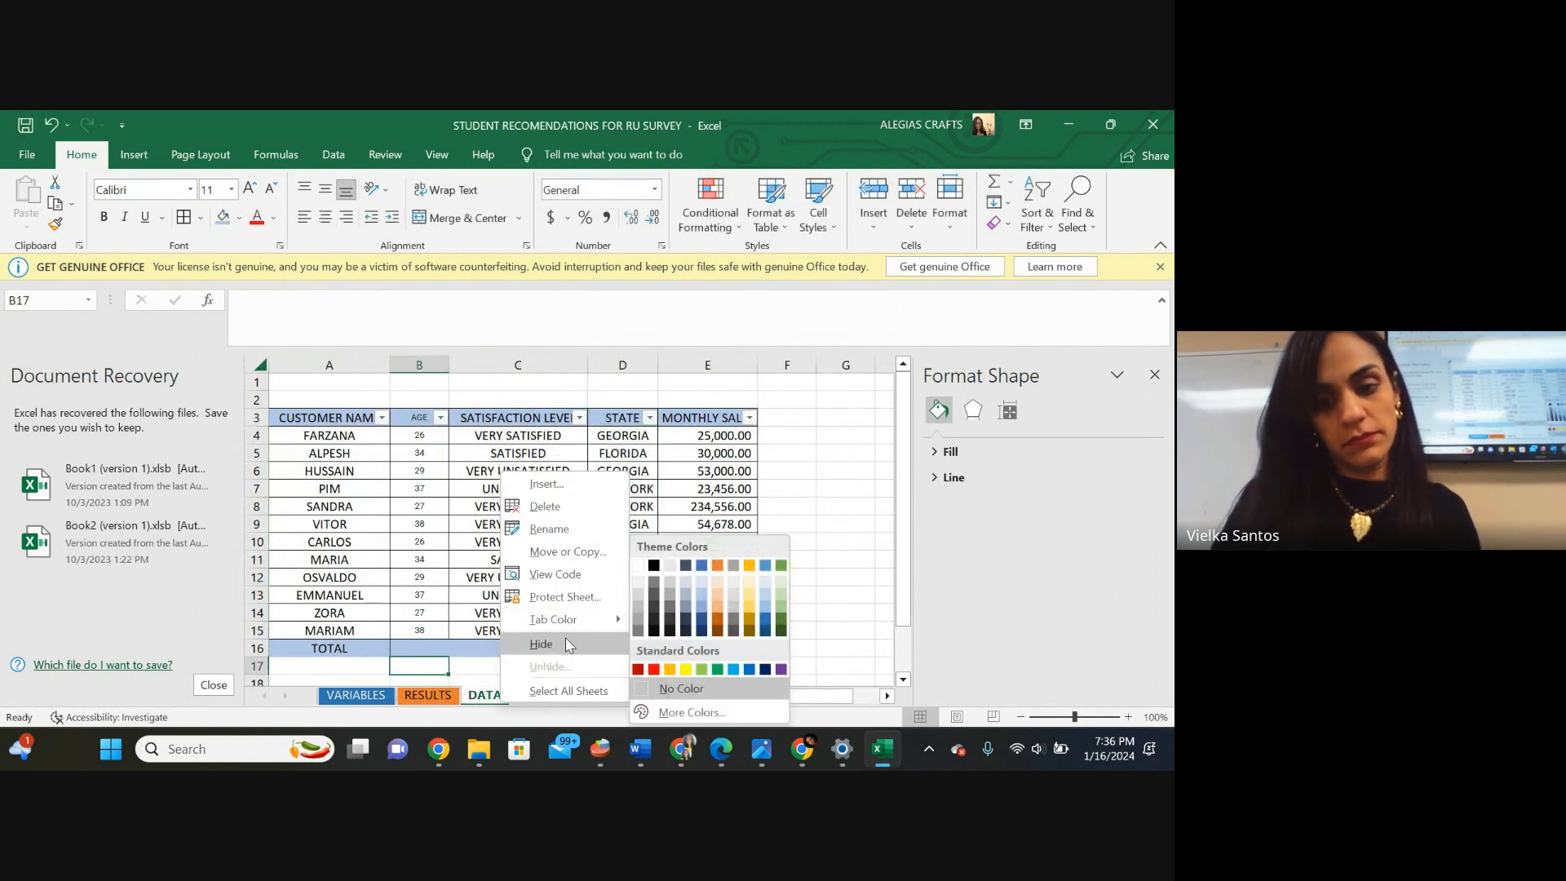
{"action": "mouse_move", "coordinate": [571, 625]}
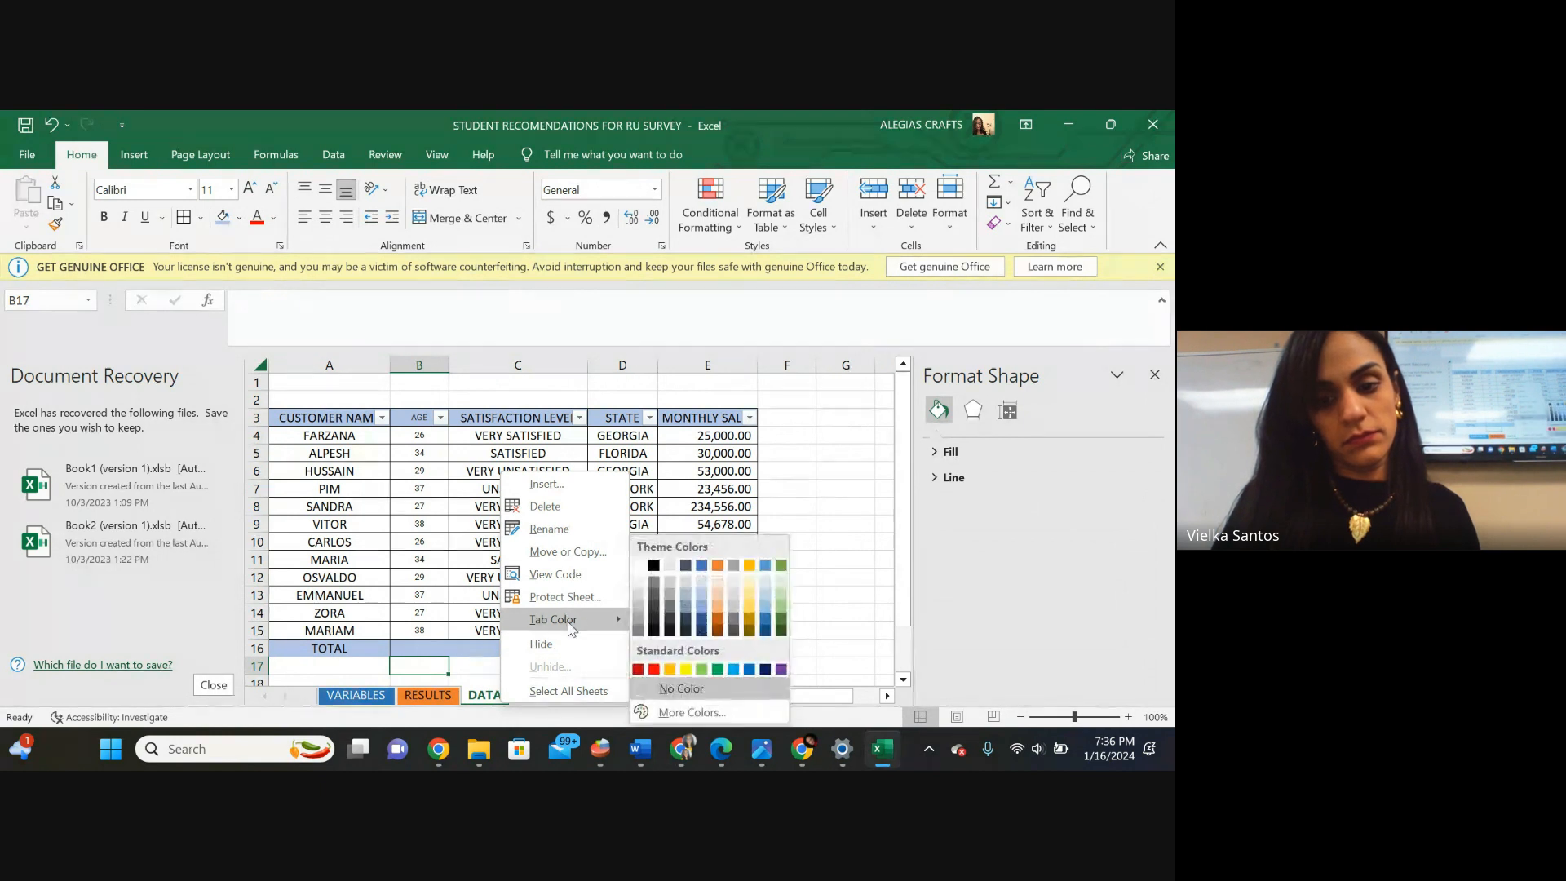
{"action": "left_click", "coordinate": [654, 669]}
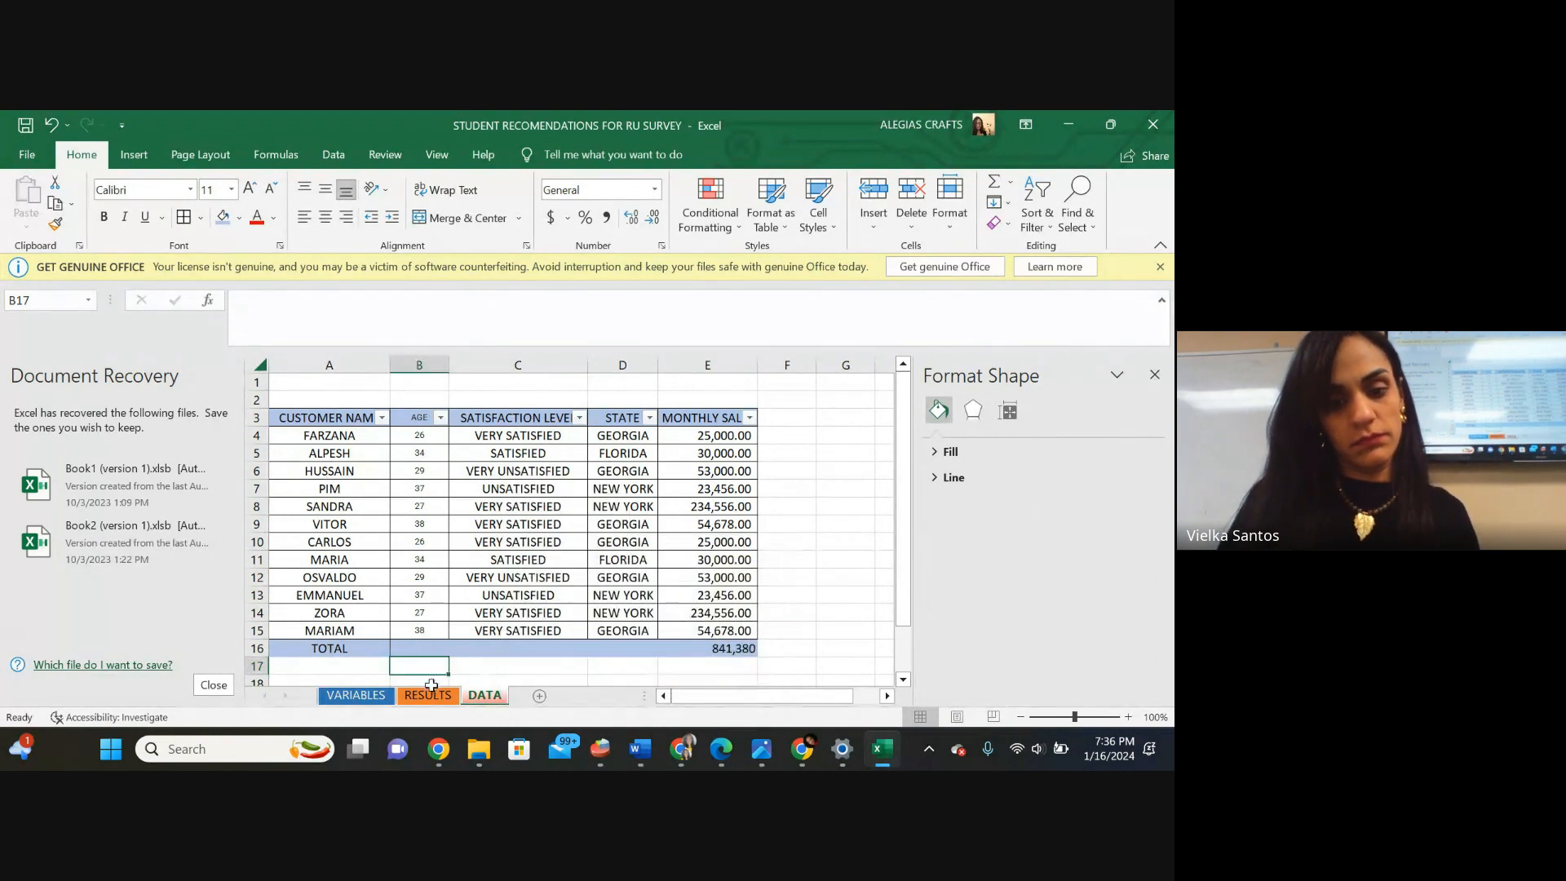
{"action": "left_click", "coordinate": [616, 666]}
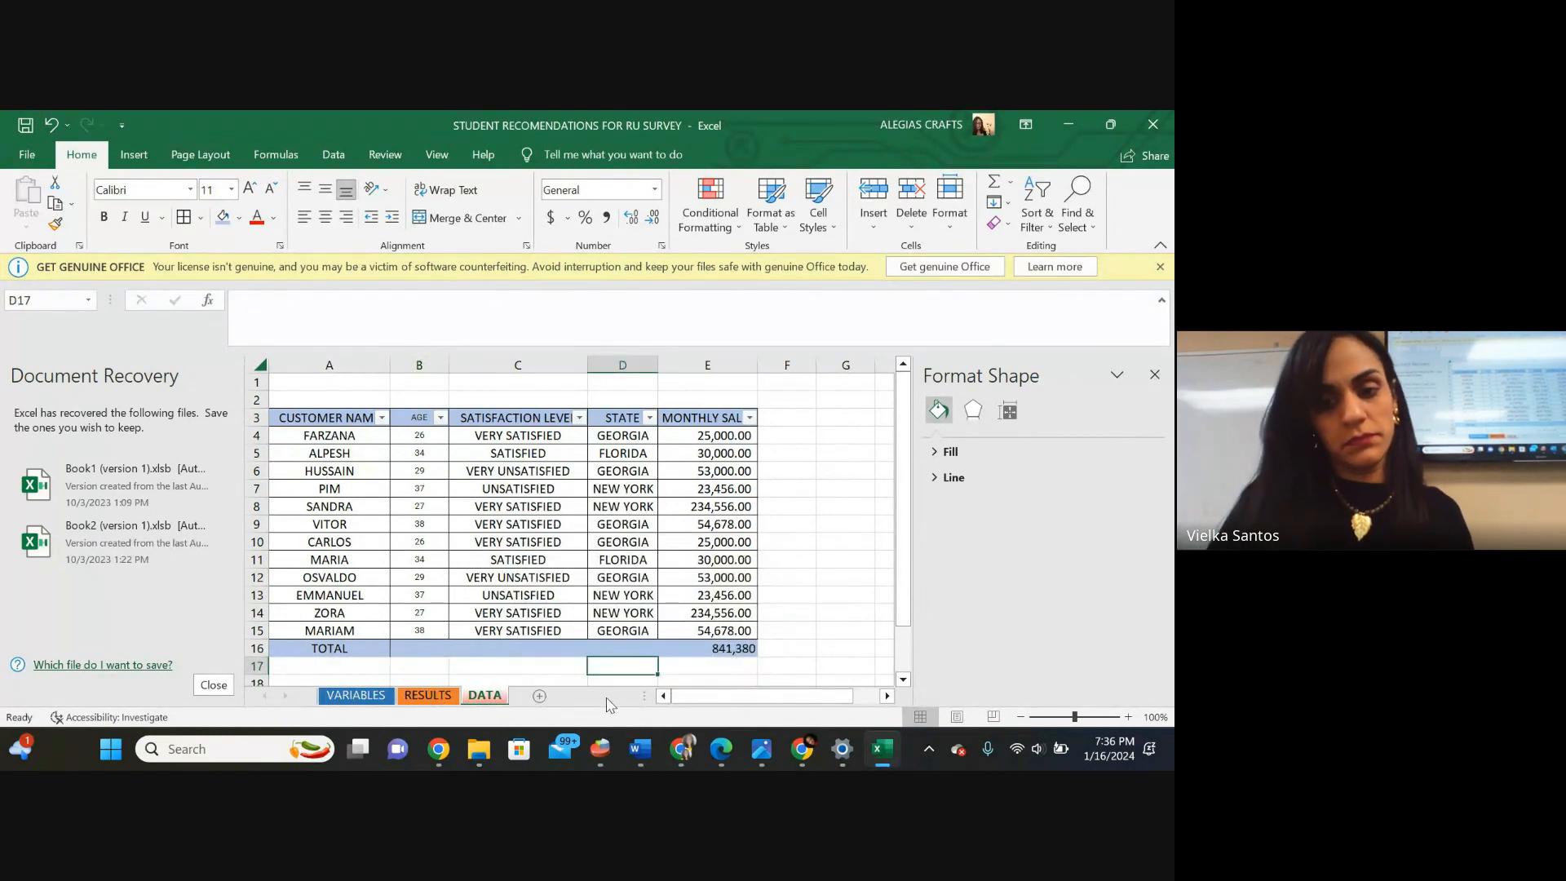
{"action": "left_click", "coordinate": [430, 697]}
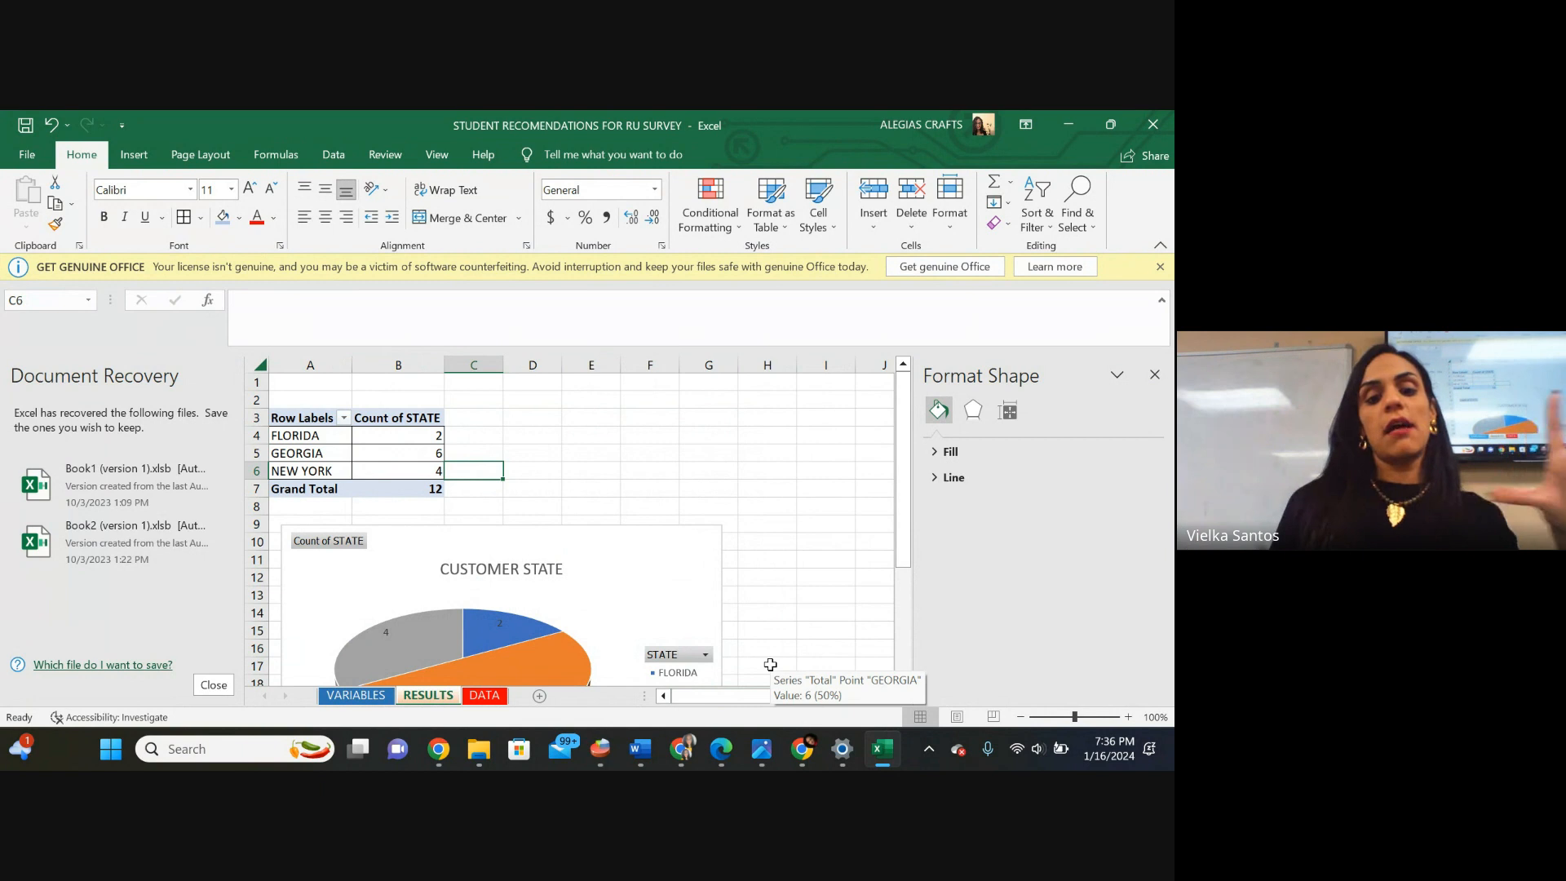
Switch to the Google Meet call in Chrome and choose to stay in the call.
{"action": "left_click", "coordinate": [1055, 115]}
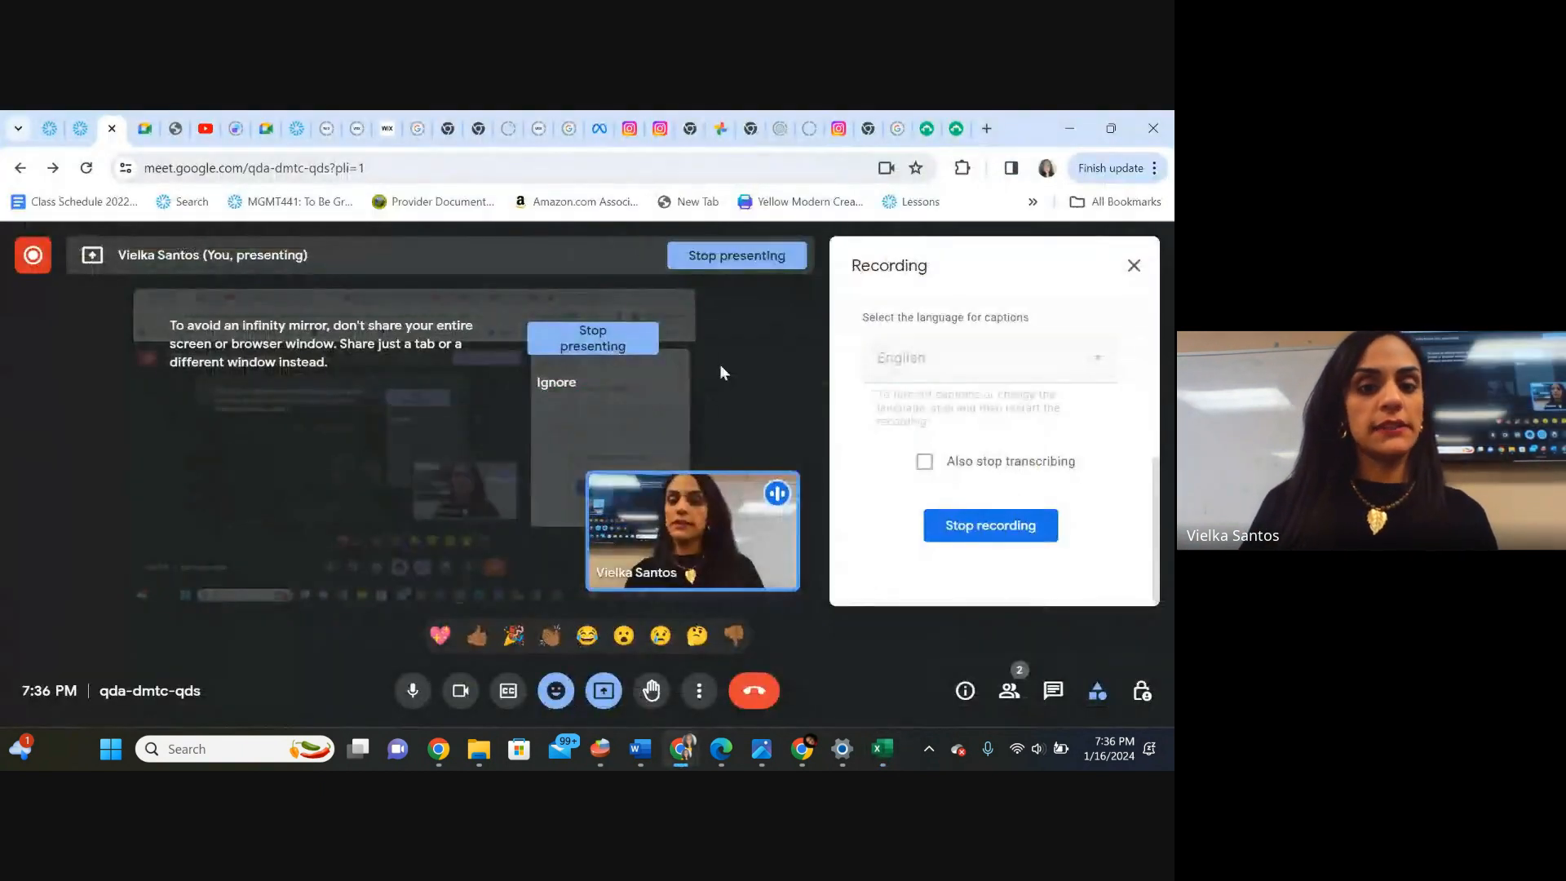
{"action": "left_click", "coordinate": [80, 131]}
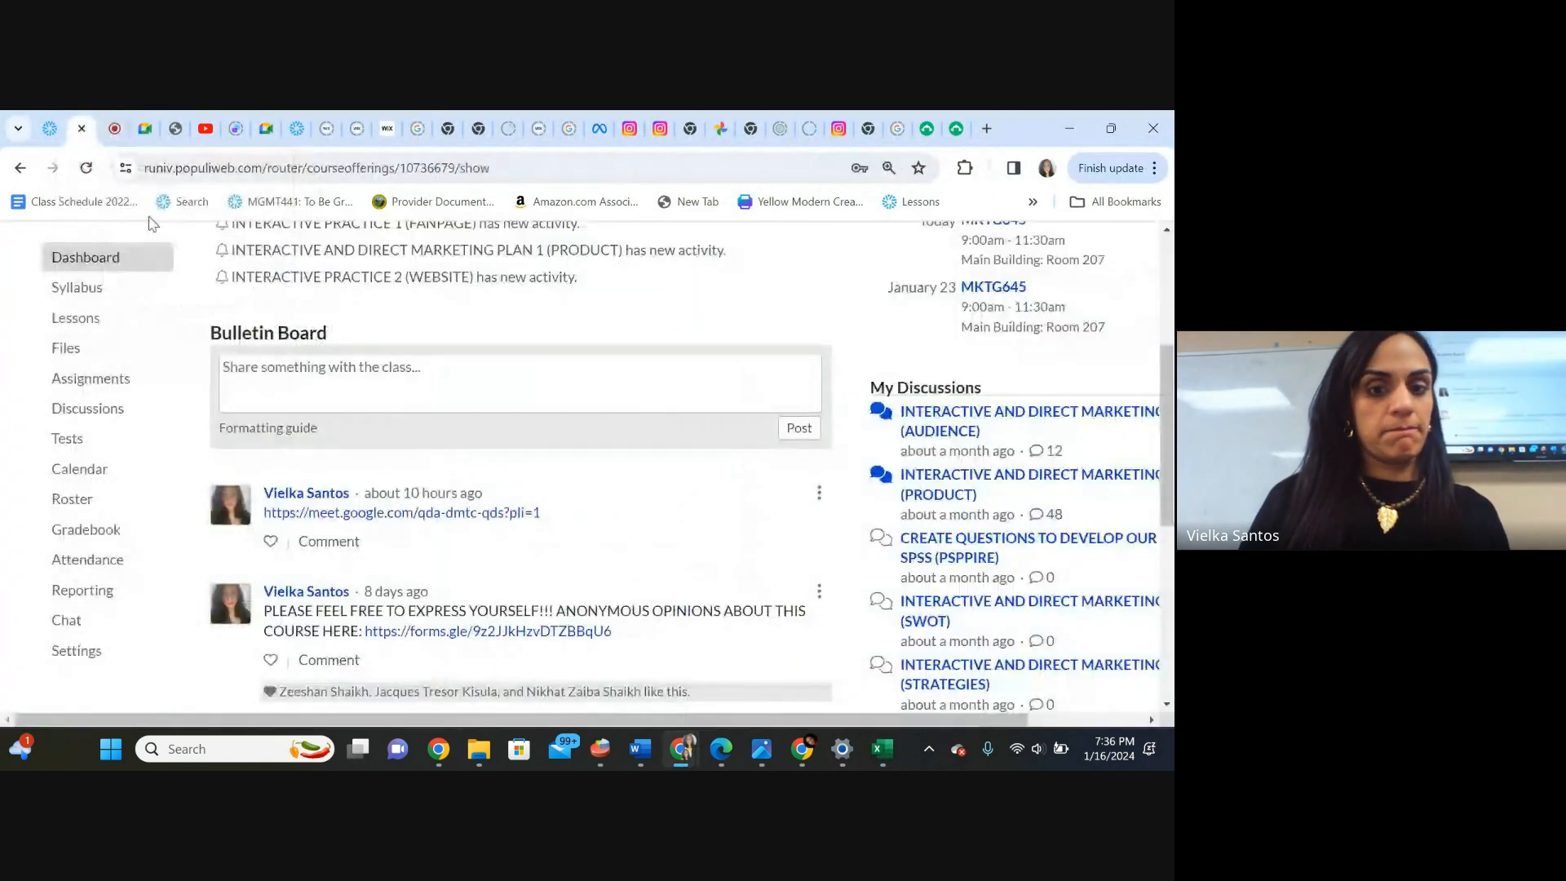
{"action": "left_click", "coordinate": [114, 120]}
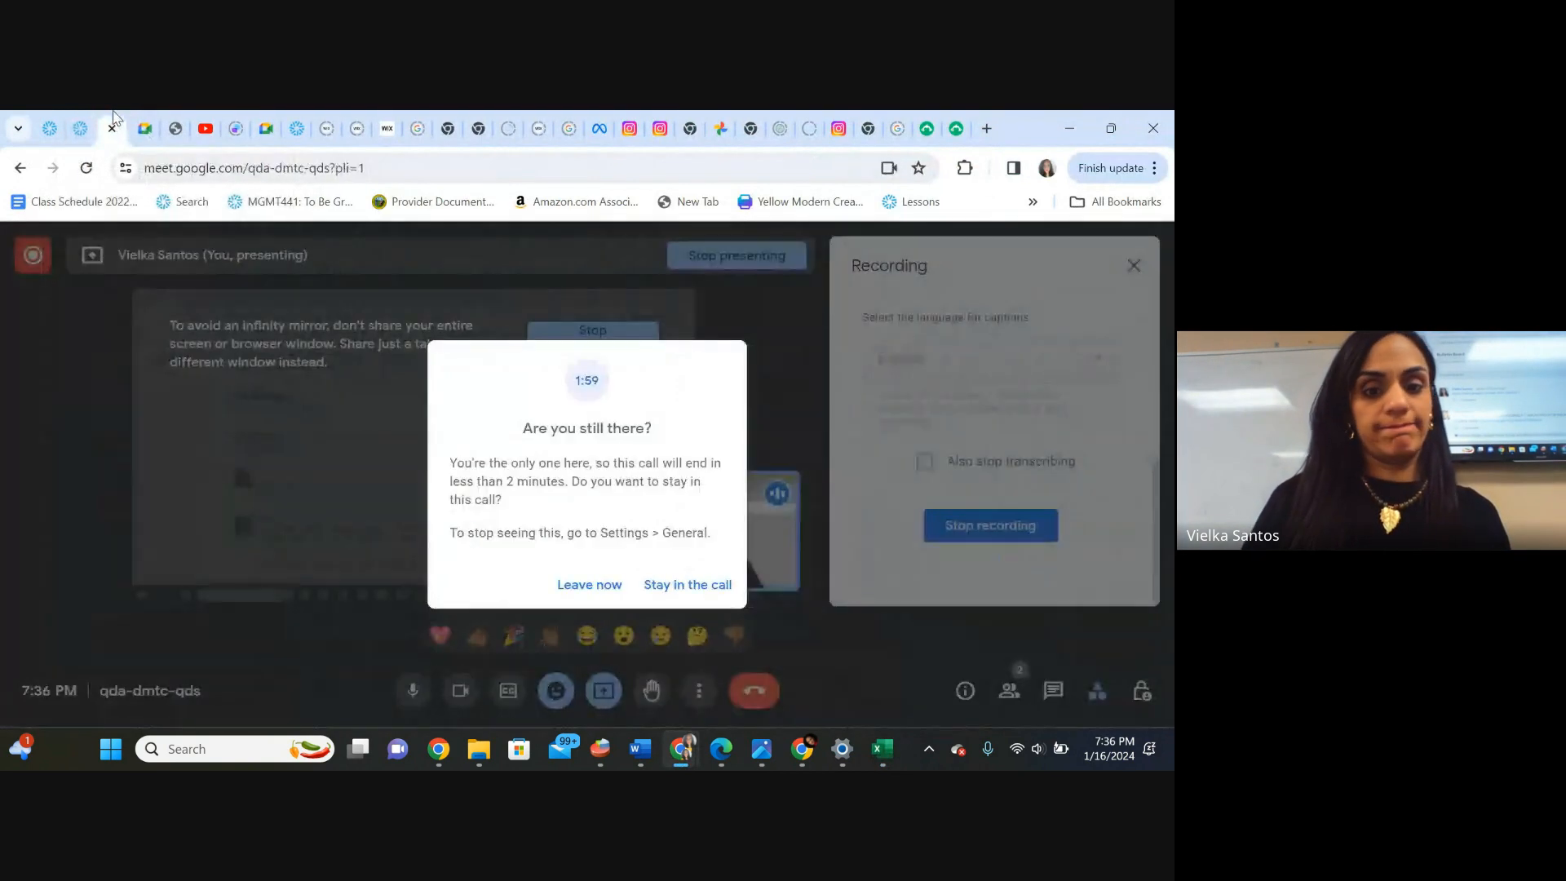
{"action": "left_click", "coordinate": [664, 585]}
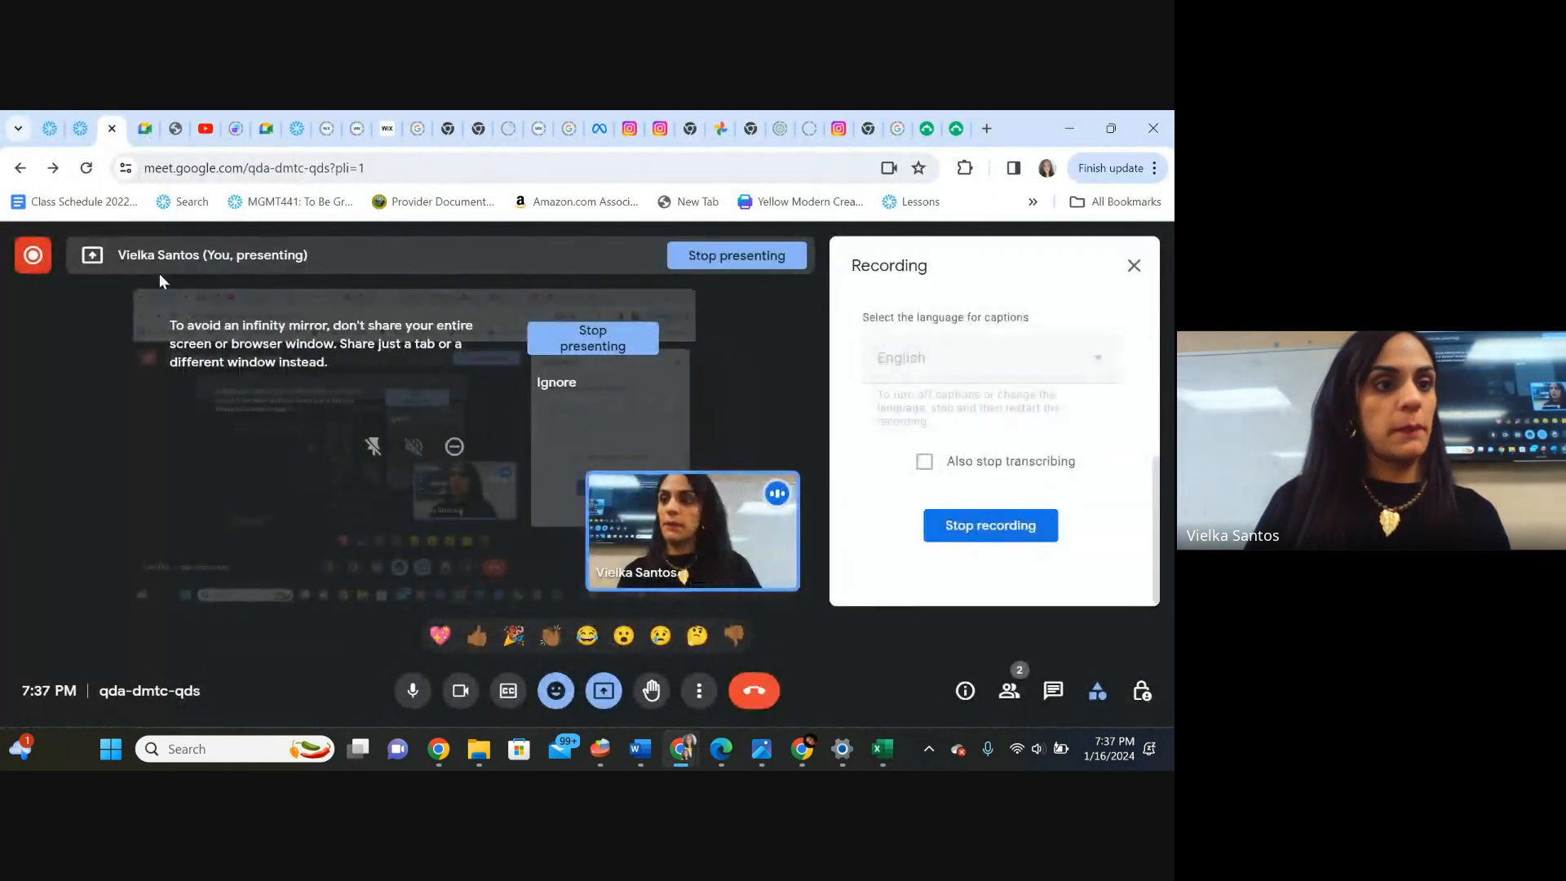
Go to the MKTG645 course page and open the academic term's student table in the Academics section.
{"action": "left_click", "coordinate": [49, 128]}
{"action": "left_click", "coordinate": [84, 131]}
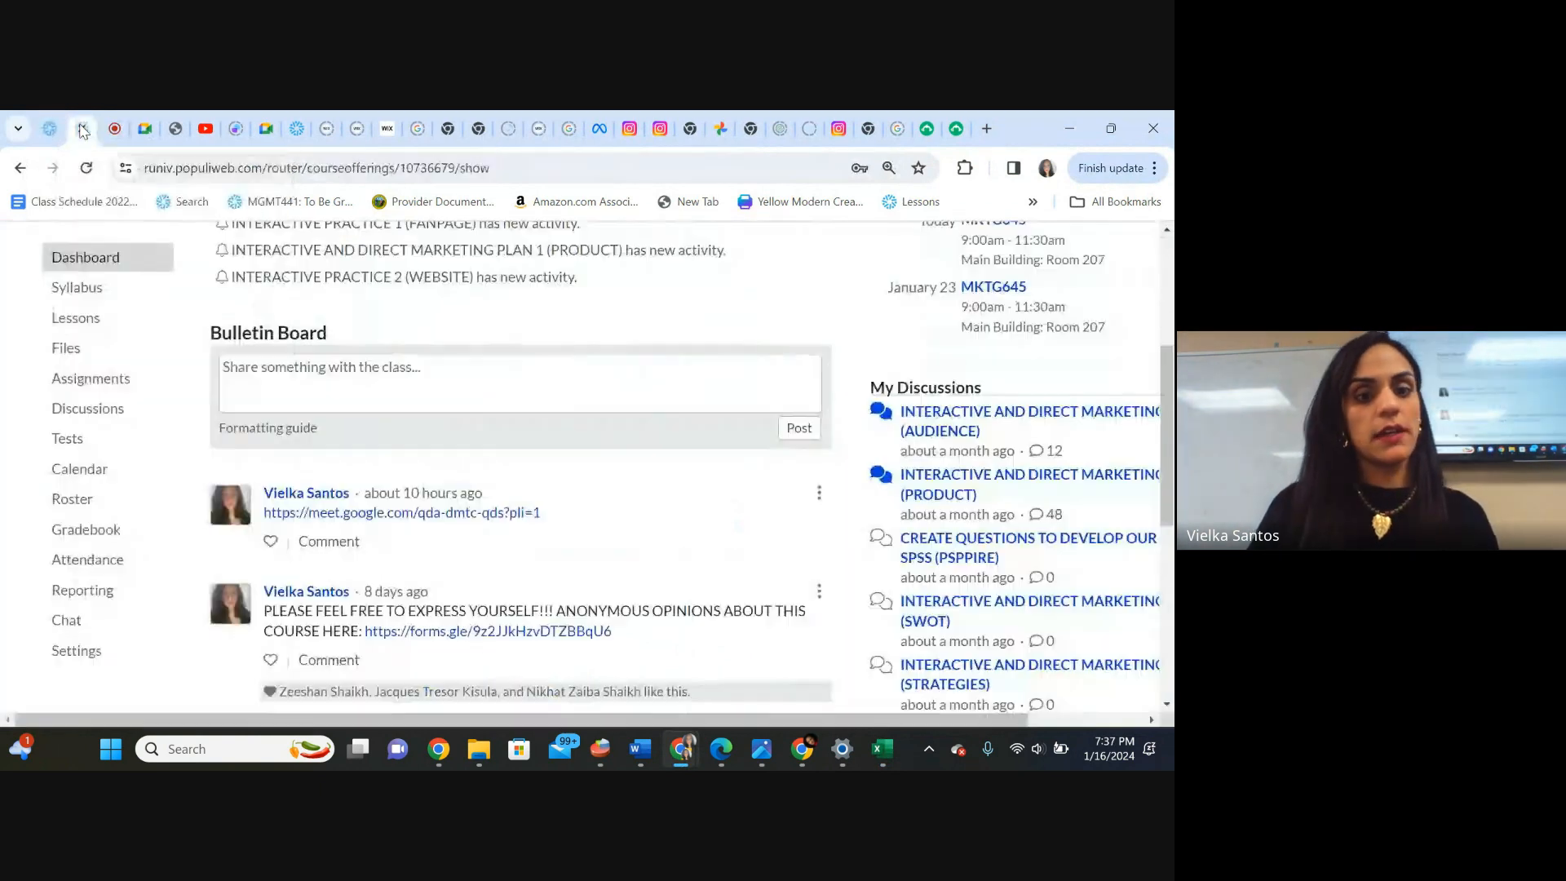
{"action": "scroll", "coordinate": [1134, 408], "scroll_direction": "up", "scroll_amount": 4}
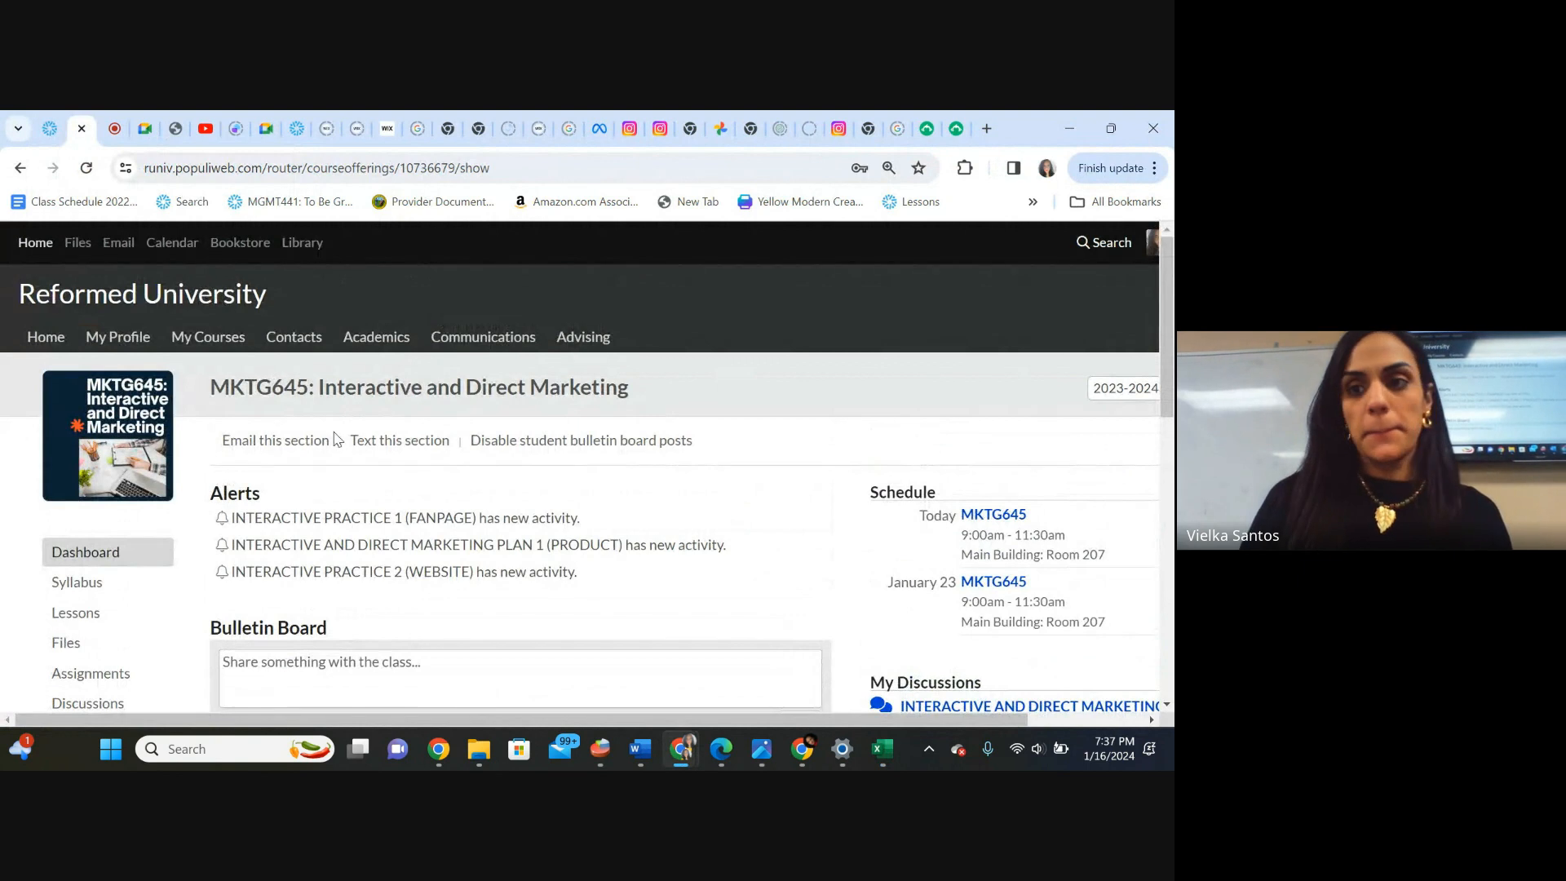
{"action": "left_click", "coordinate": [385, 337]}
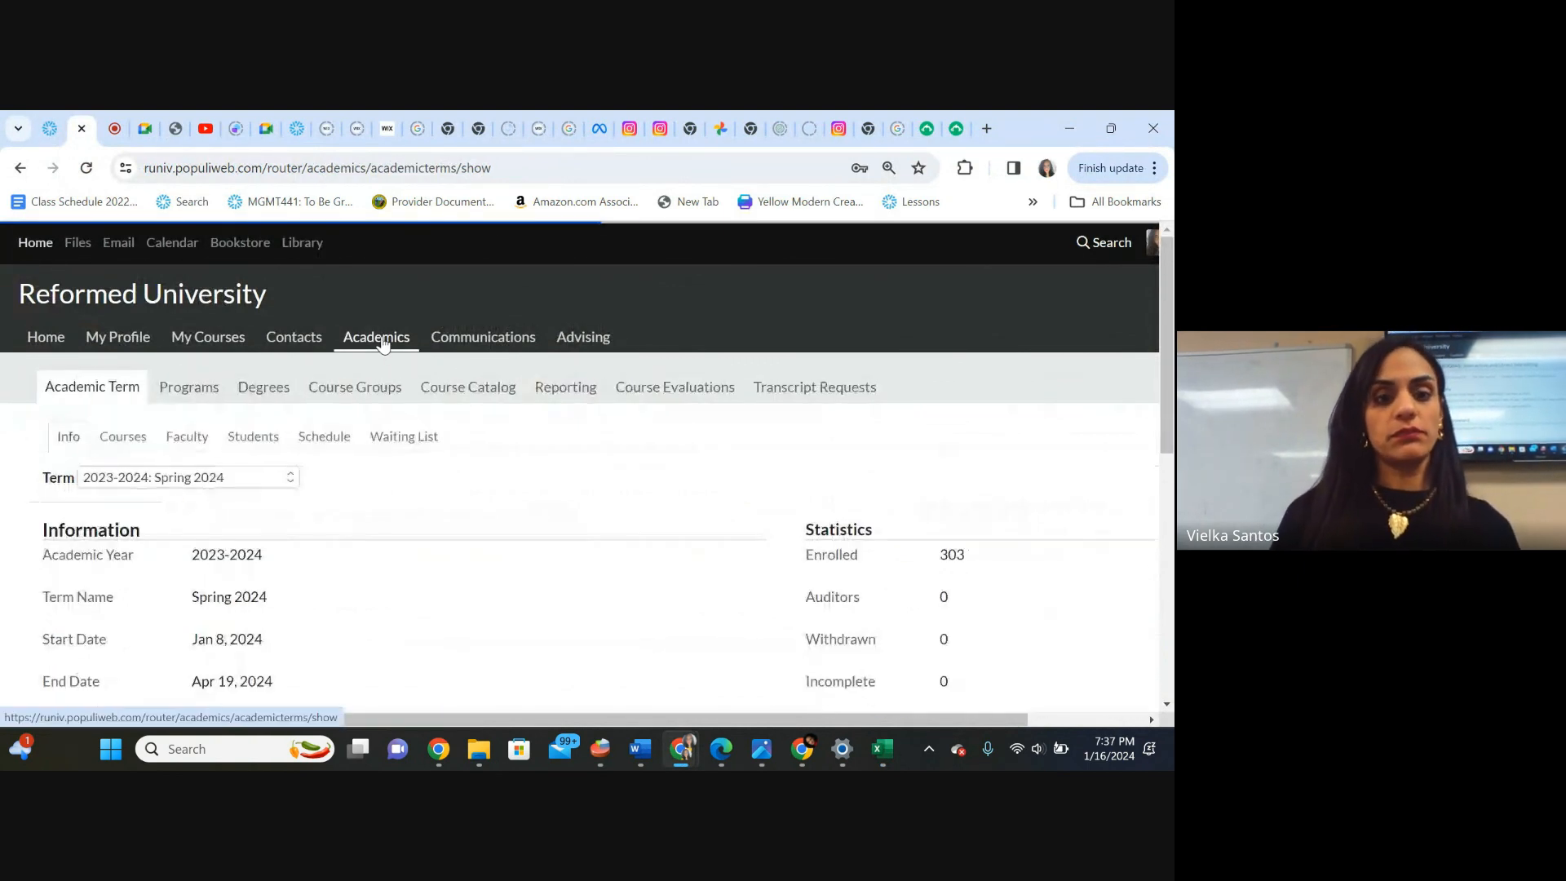
{"action": "left_click", "coordinate": [254, 437]}
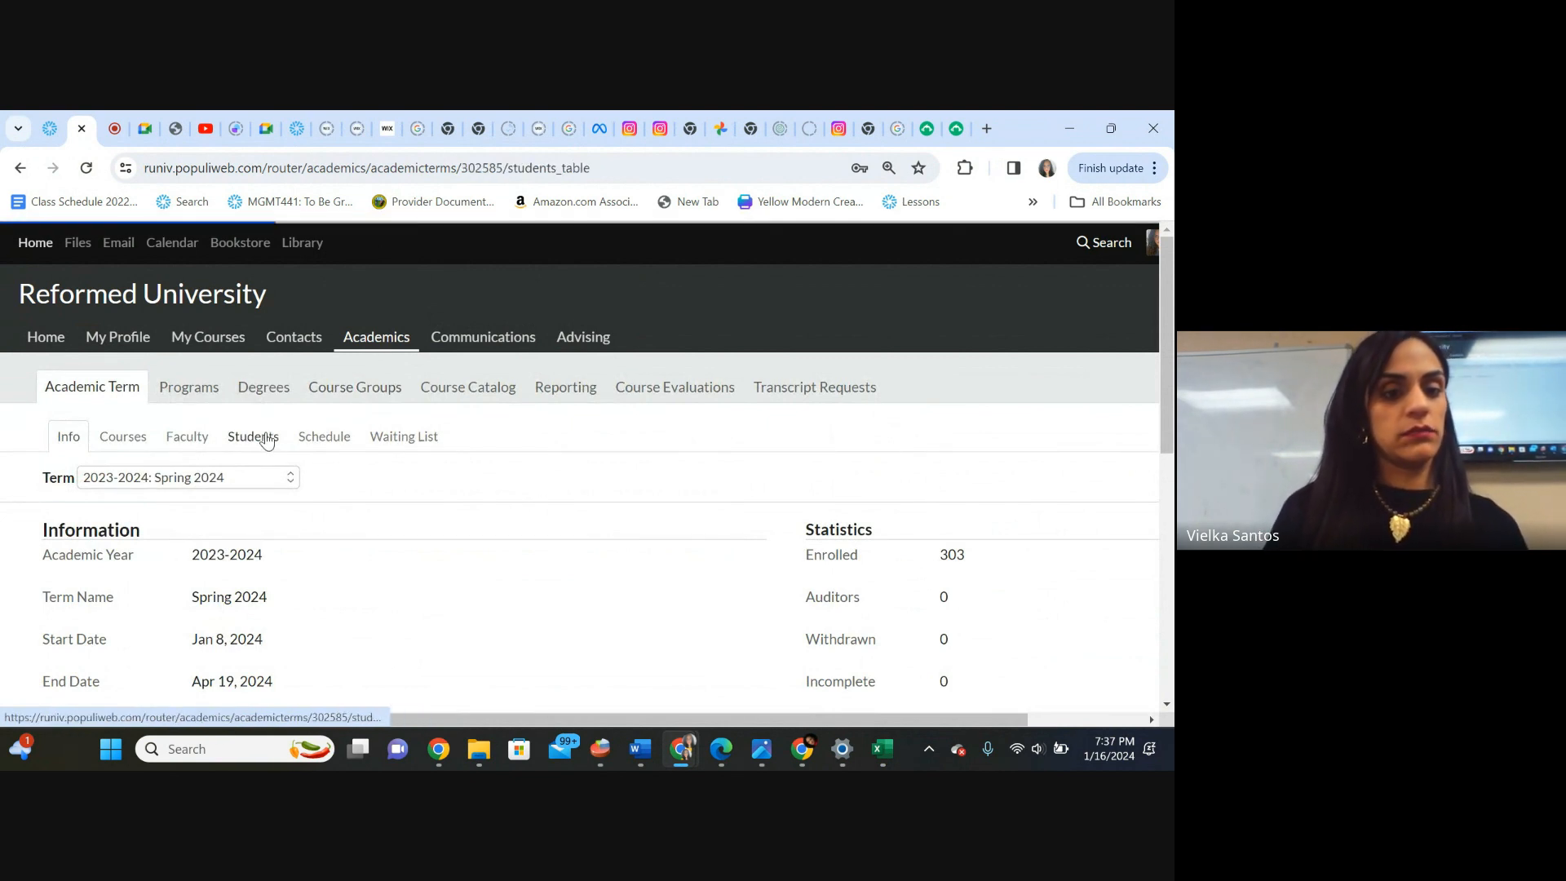
Open the term list without changing the term and view the academic Programs list.
{"action": "left_click", "coordinate": [219, 482]}
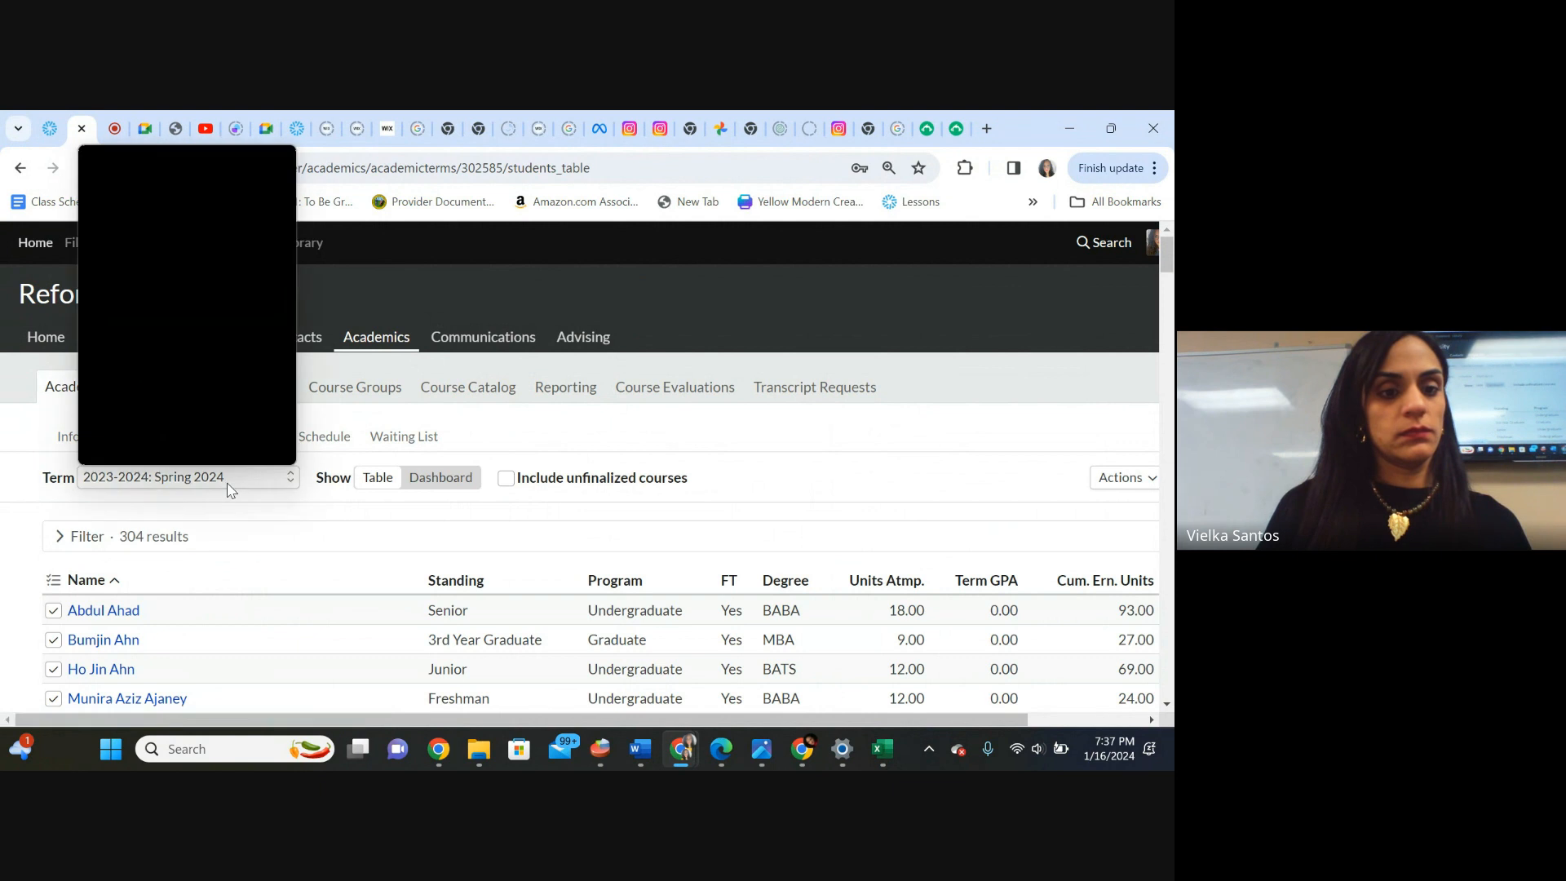
{"action": "left_click", "coordinate": [360, 430]}
{"action": "left_click", "coordinate": [195, 392]}
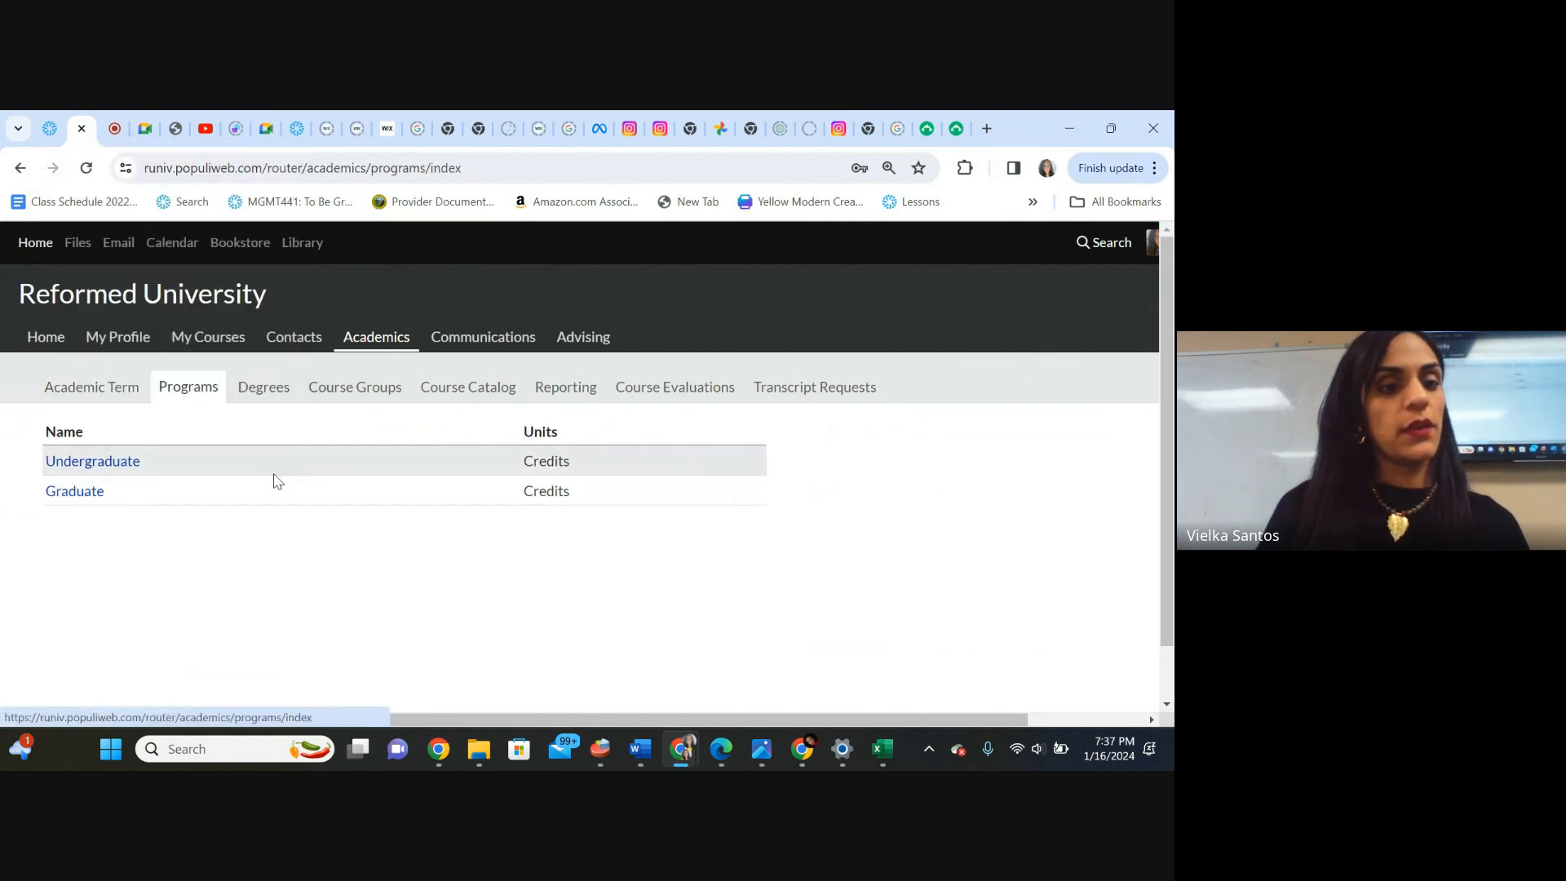
View the Graduate program's standings, full-time threshold and general information.
{"action": "left_click", "coordinate": [82, 492]}
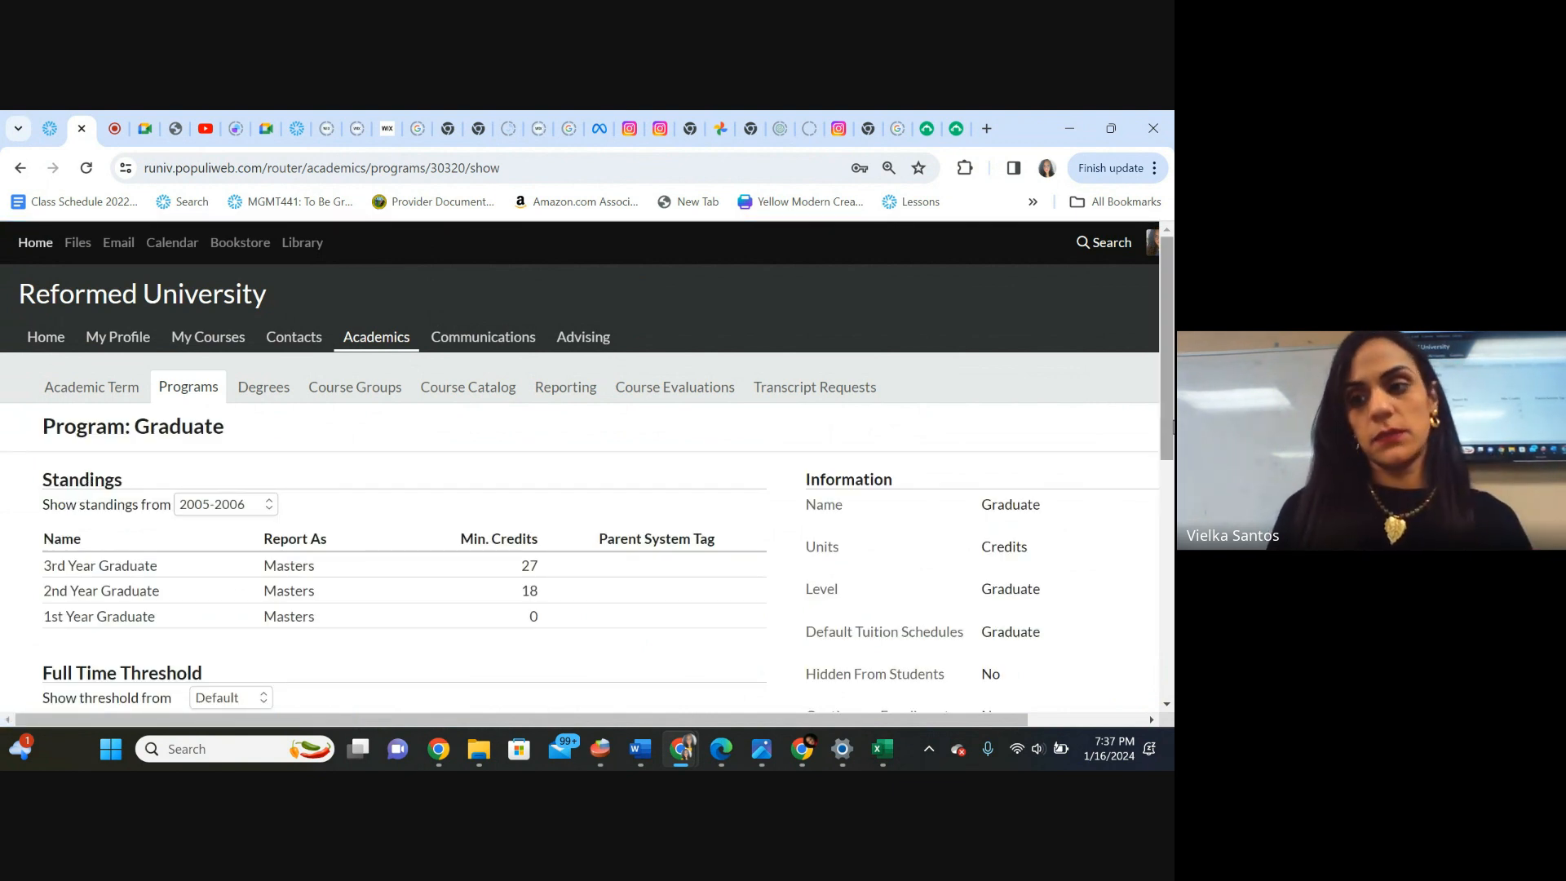
{"action": "mouse_move", "coordinate": [1169, 445]}
{"action": "left_mouse_down"}
{"action": "mouse_move", "coordinate": [1171, 500]}
{"action": "mouse_move", "coordinate": [1172, 453]}
{"action": "mouse_move", "coordinate": [1172, 473]}
{"action": "left_mouse_up"}
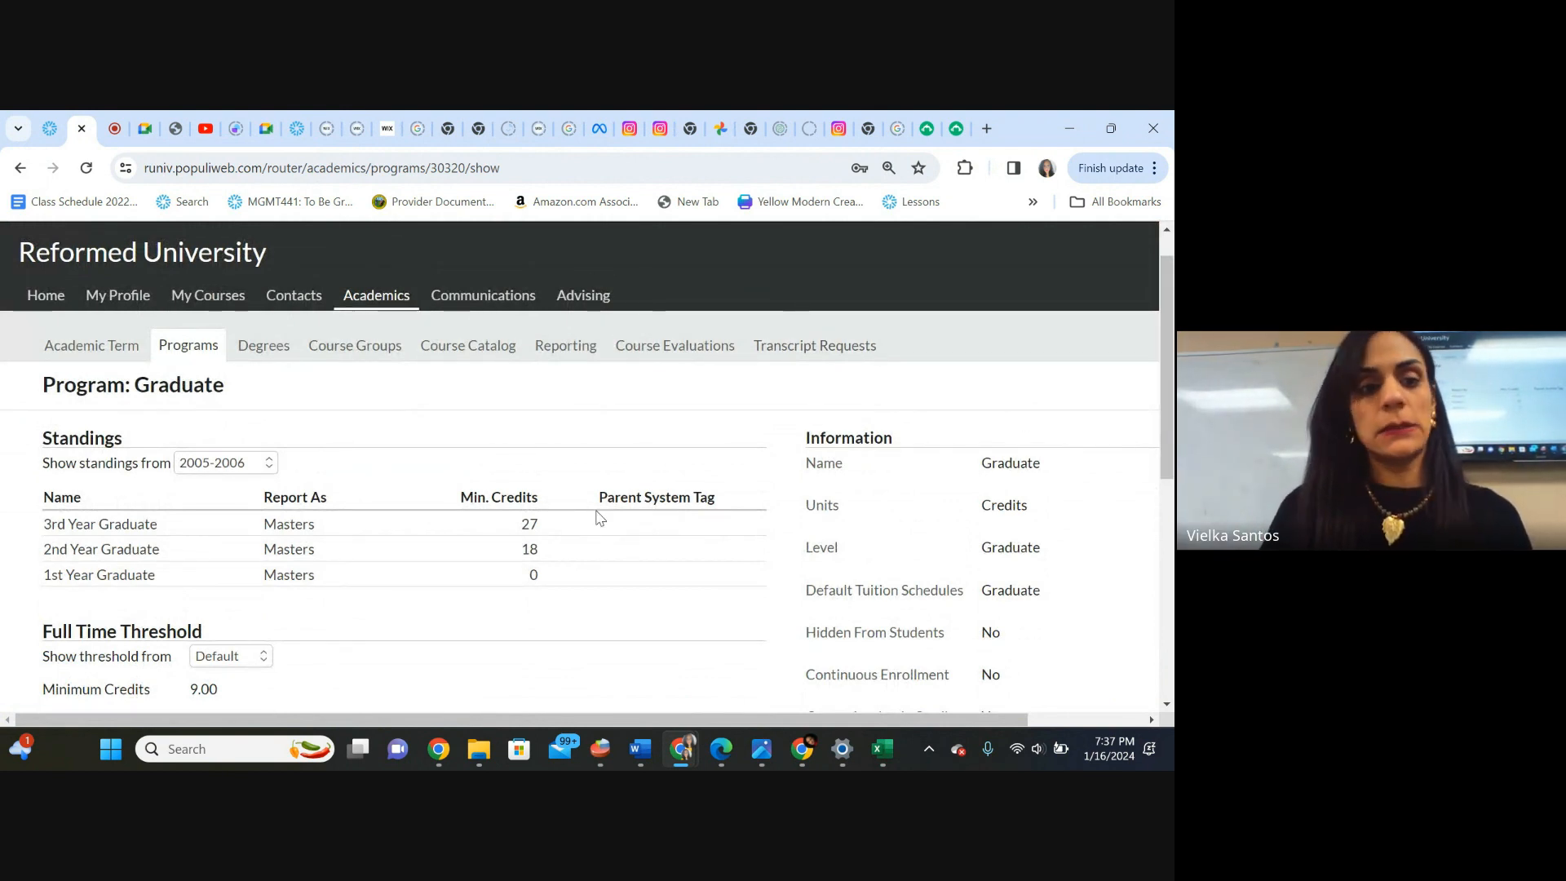
{"action": "scroll", "coordinate": [1020, 489], "scroll_direction": "down", "scroll_amount": 2}
{"action": "scroll", "coordinate": [984, 392], "scroll_direction": "up", "scroll_amount": 2}
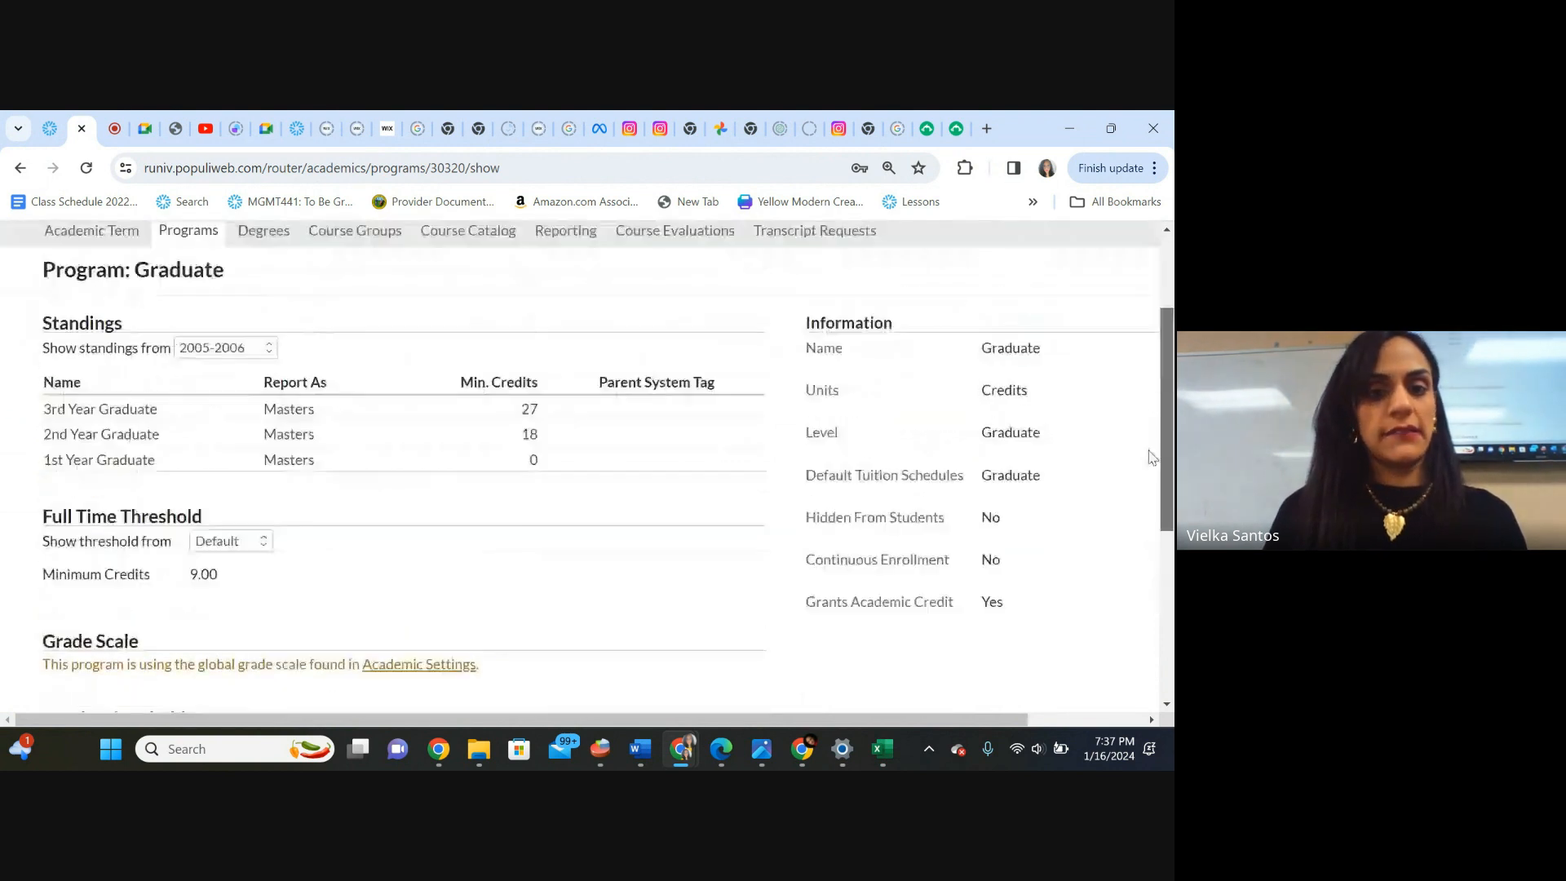
Go to the Degrees list and view the details of the Bachelor of Arts in Business Administration.
{"action": "left_click", "coordinate": [281, 284]}
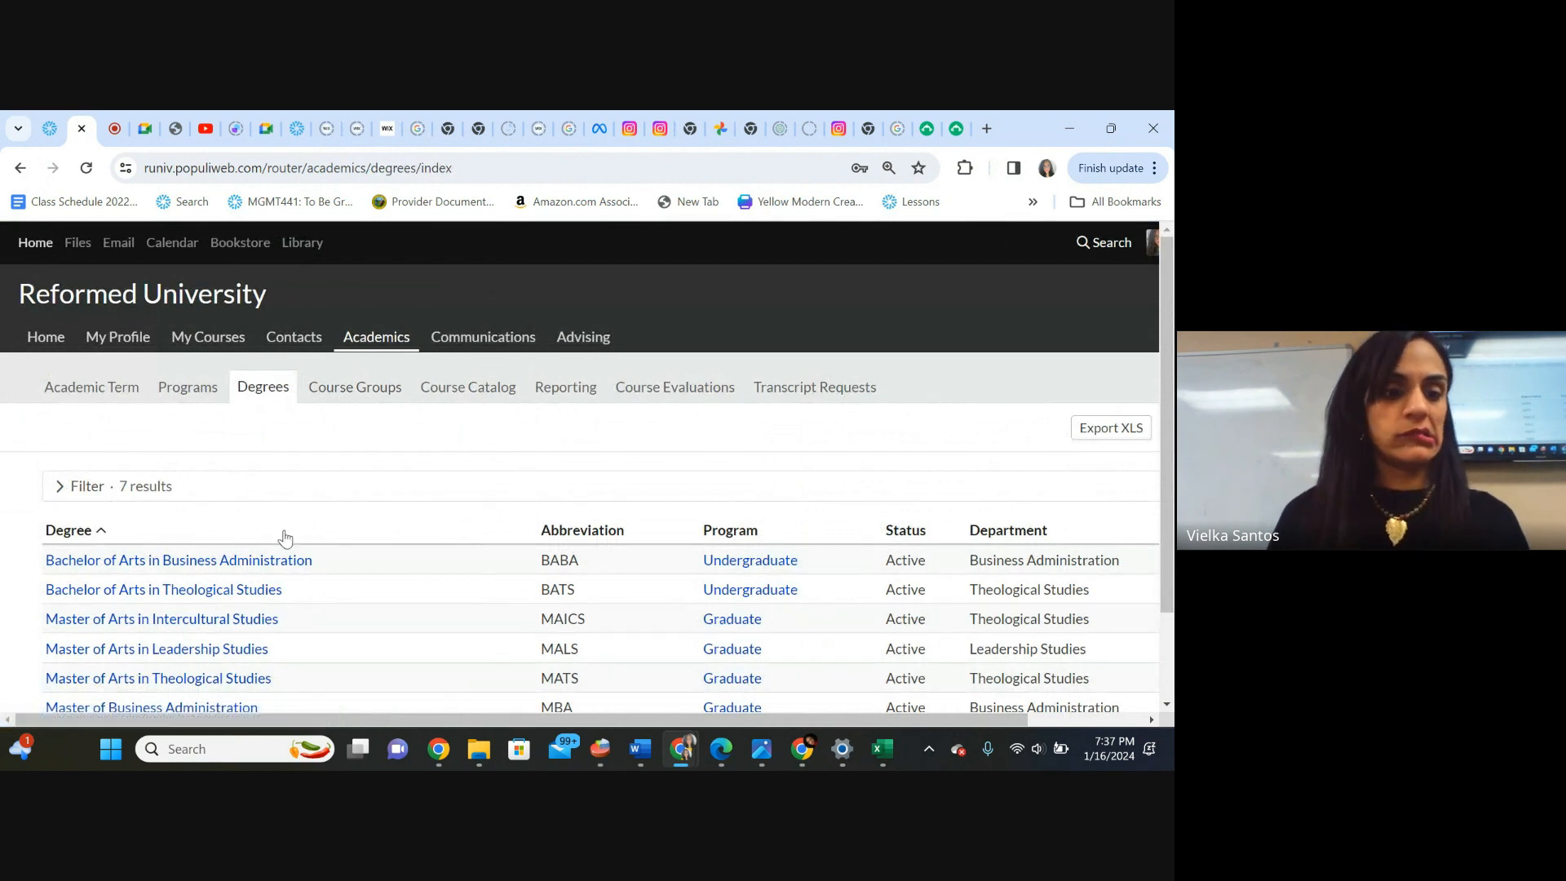
{"action": "left_click", "coordinate": [277, 563]}
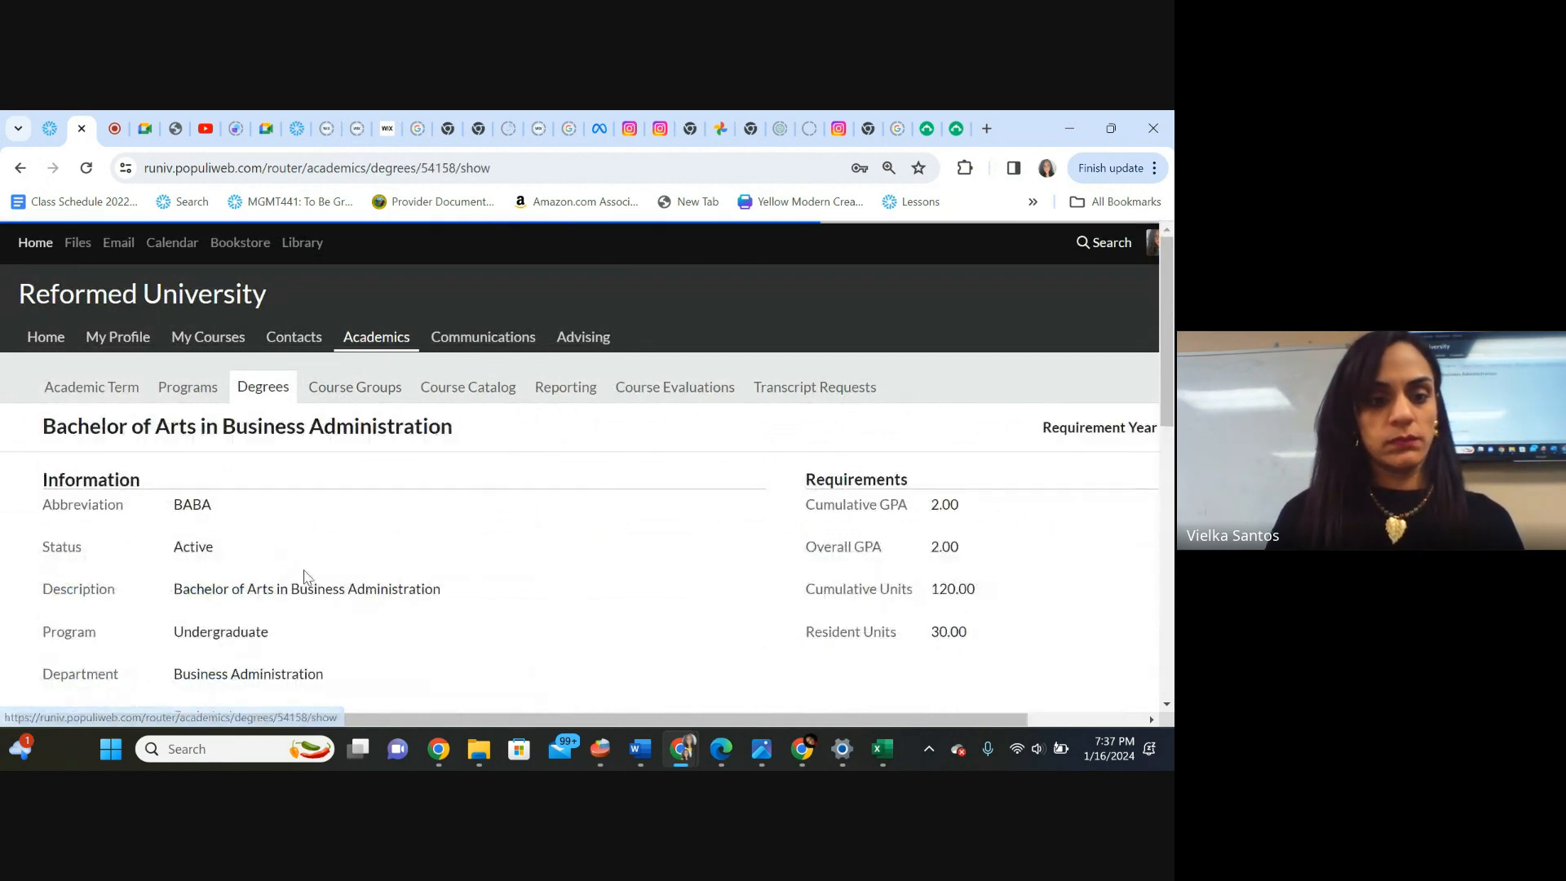
{"action": "mouse_move", "coordinate": [1167, 395]}
{"action": "left_mouse_down"}
{"action": "mouse_move", "coordinate": [1171, 650]}
{"action": "mouse_move", "coordinate": [1173, 371]}
{"action": "left_mouse_up"}
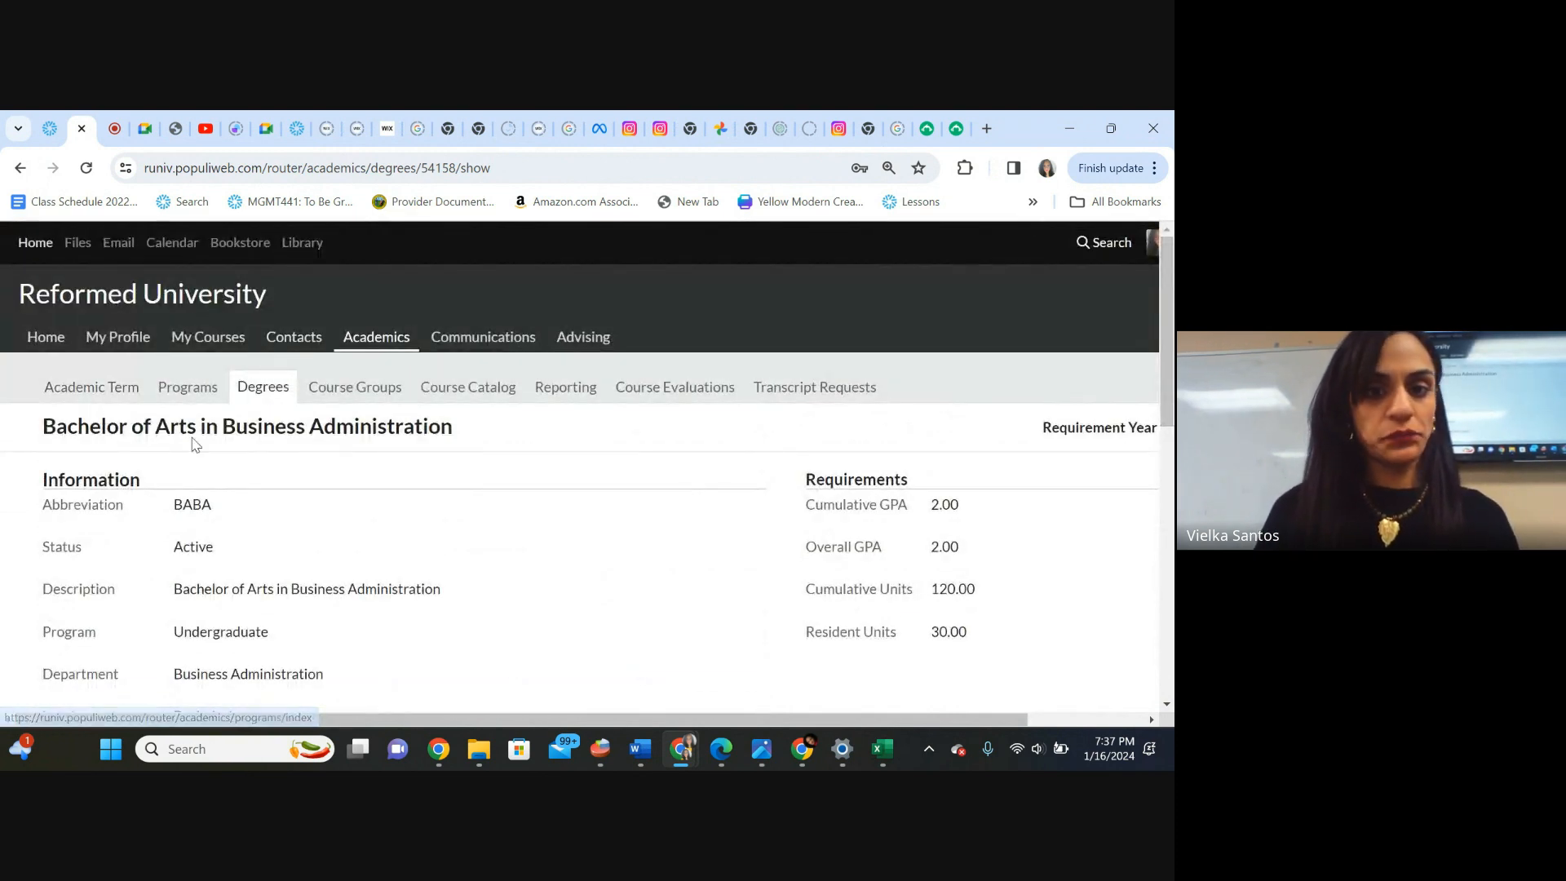
View the academic Reporting section and go to the course list of the Spring 2024 academic term.
{"action": "left_click", "coordinate": [548, 395]}
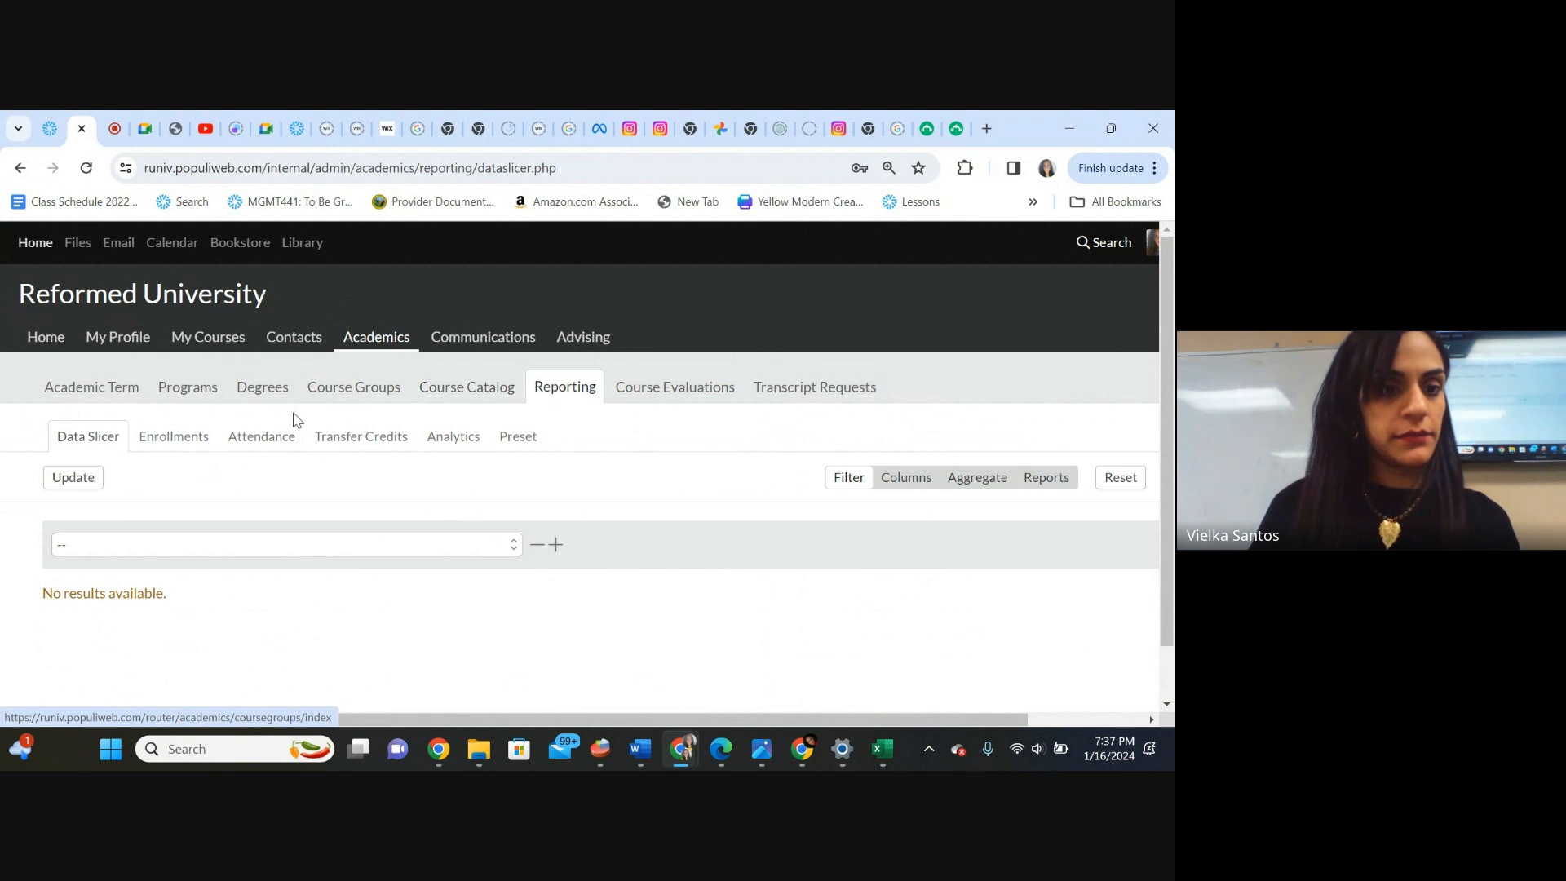
{"action": "left_click", "coordinate": [109, 387]}
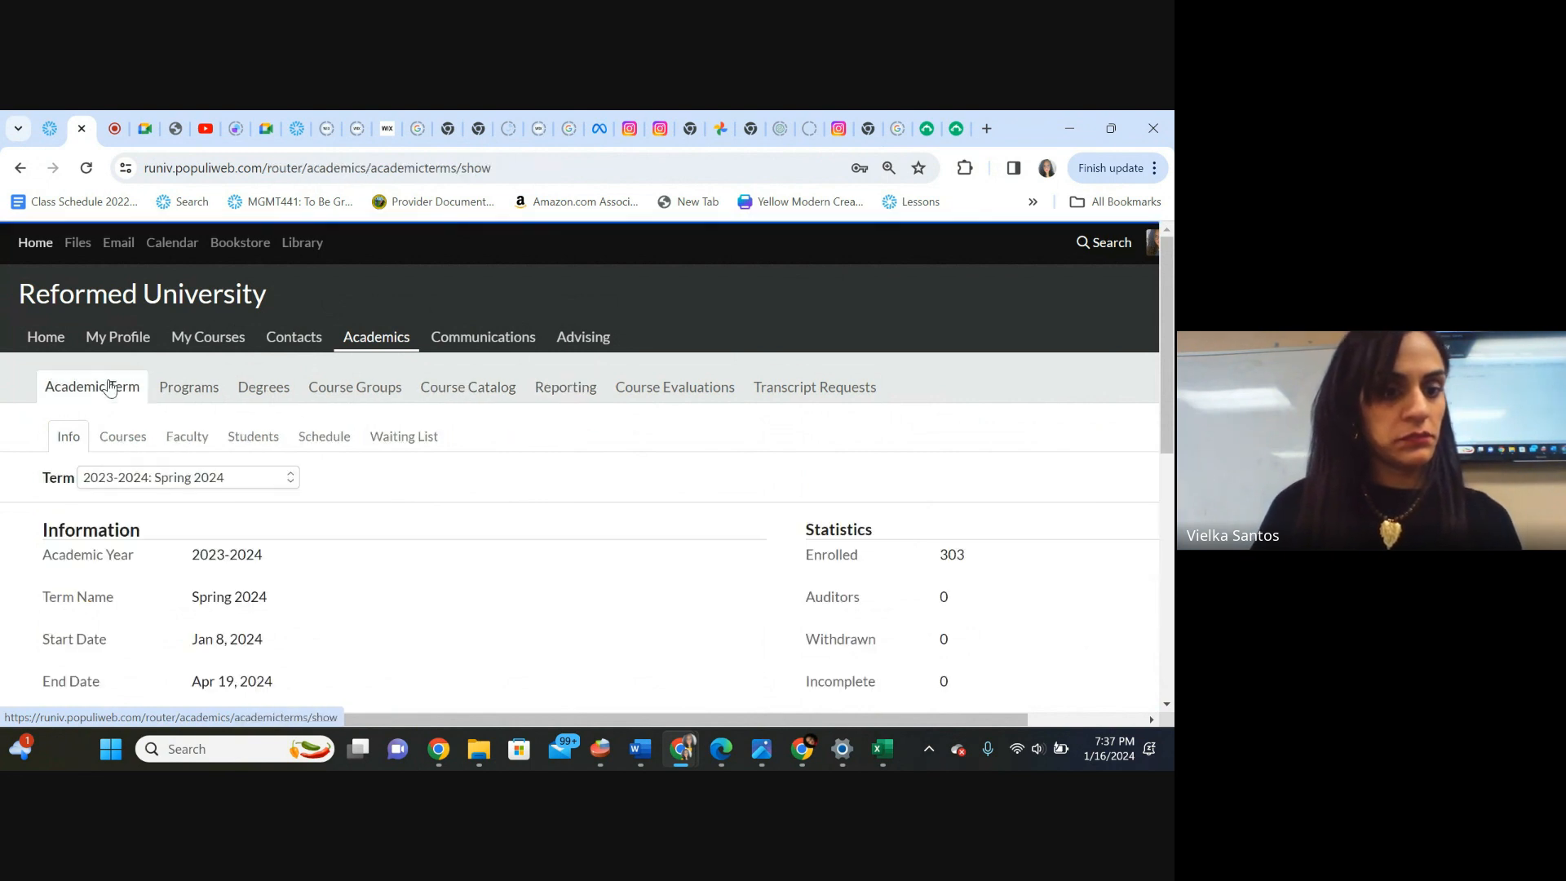
{"action": "left_click", "coordinate": [121, 443]}
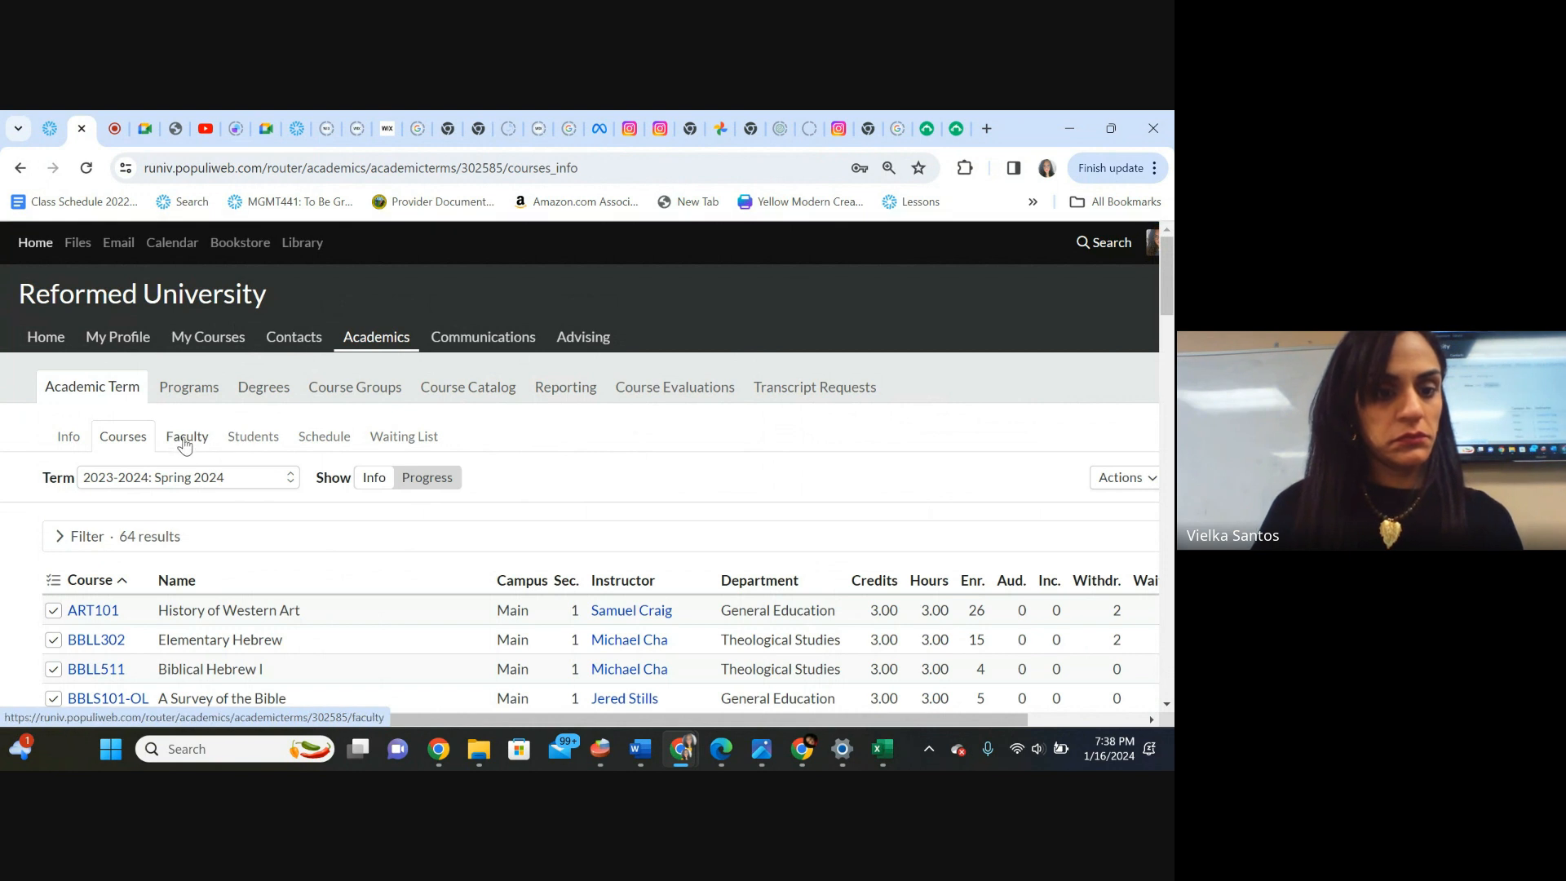
Export the Spring 2024 course list in XLS format and open the downloaded Courses (1).xlsx.
{"action": "left_click", "coordinate": [1154, 722]}
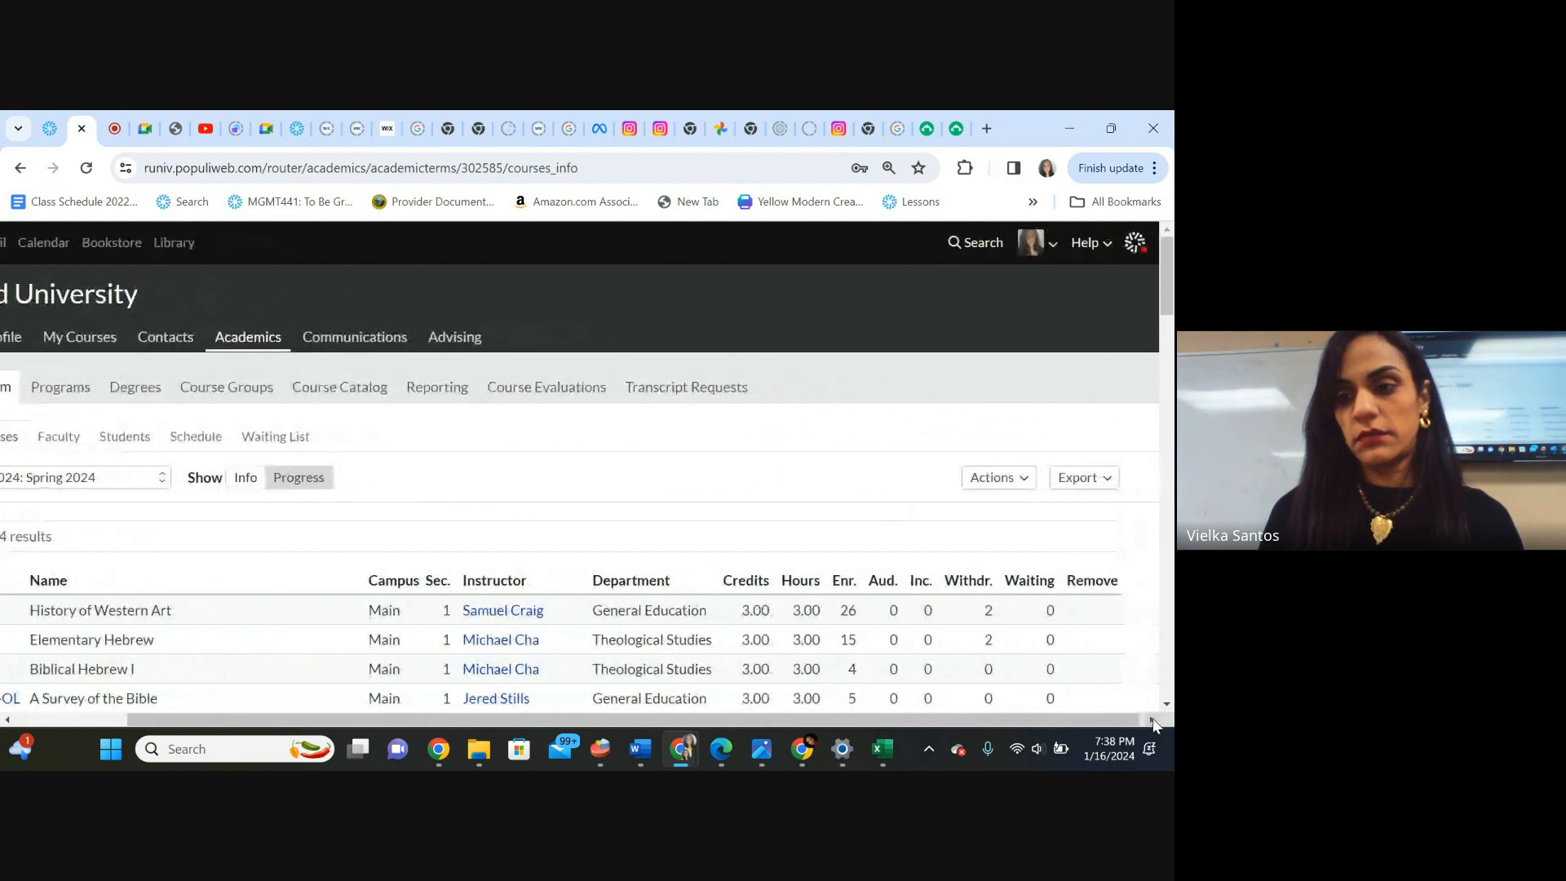
{"action": "left_click", "coordinate": [1083, 488]}
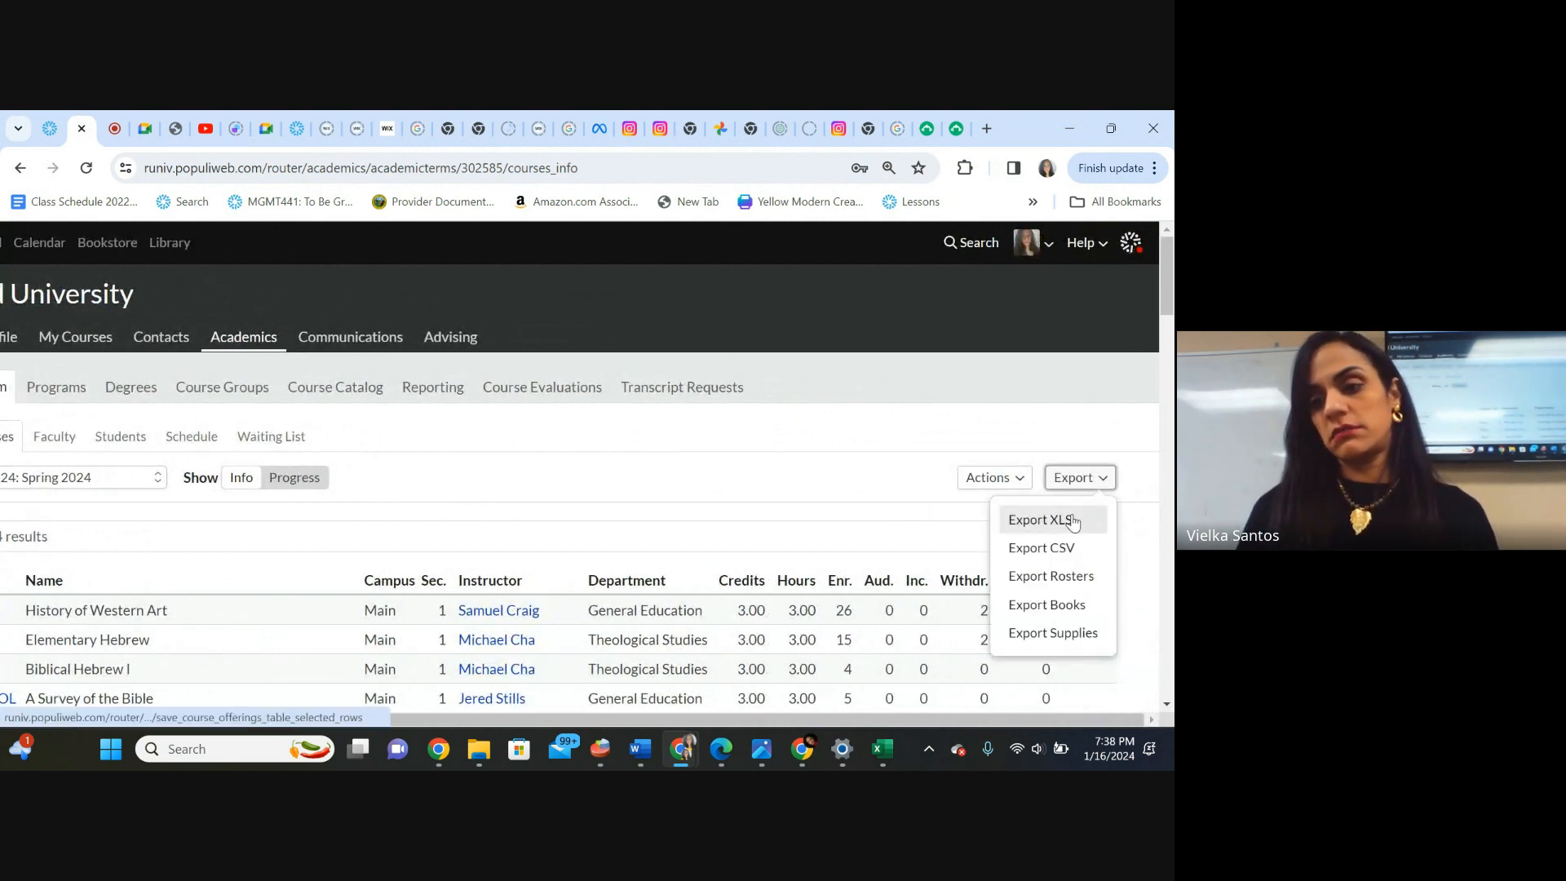
{"action": "left_click", "coordinate": [1074, 523]}
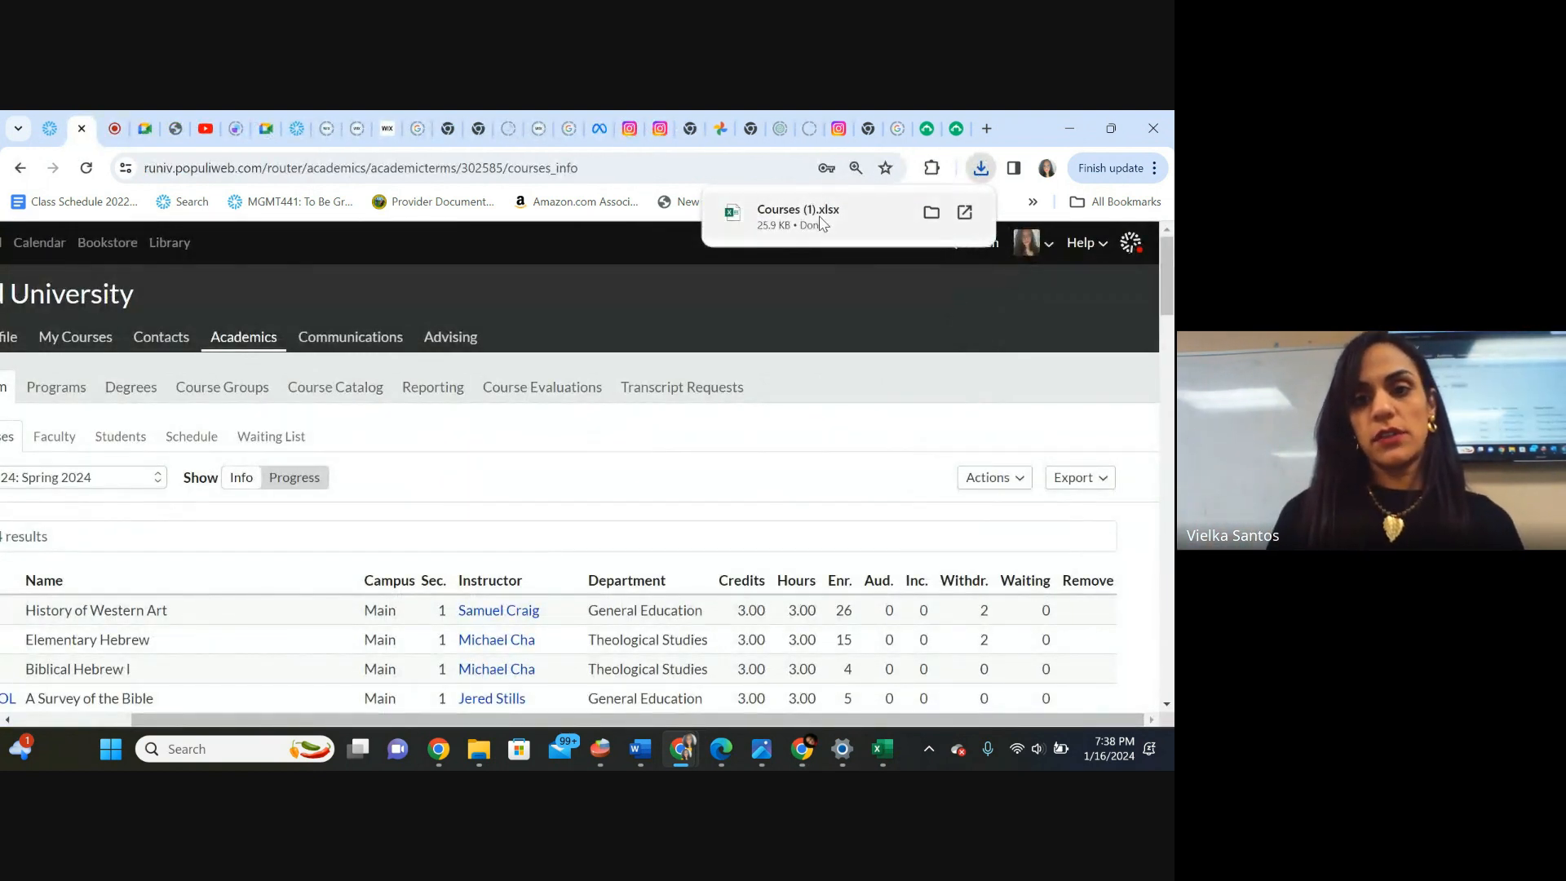
{"action": "left_click", "coordinate": [821, 224]}
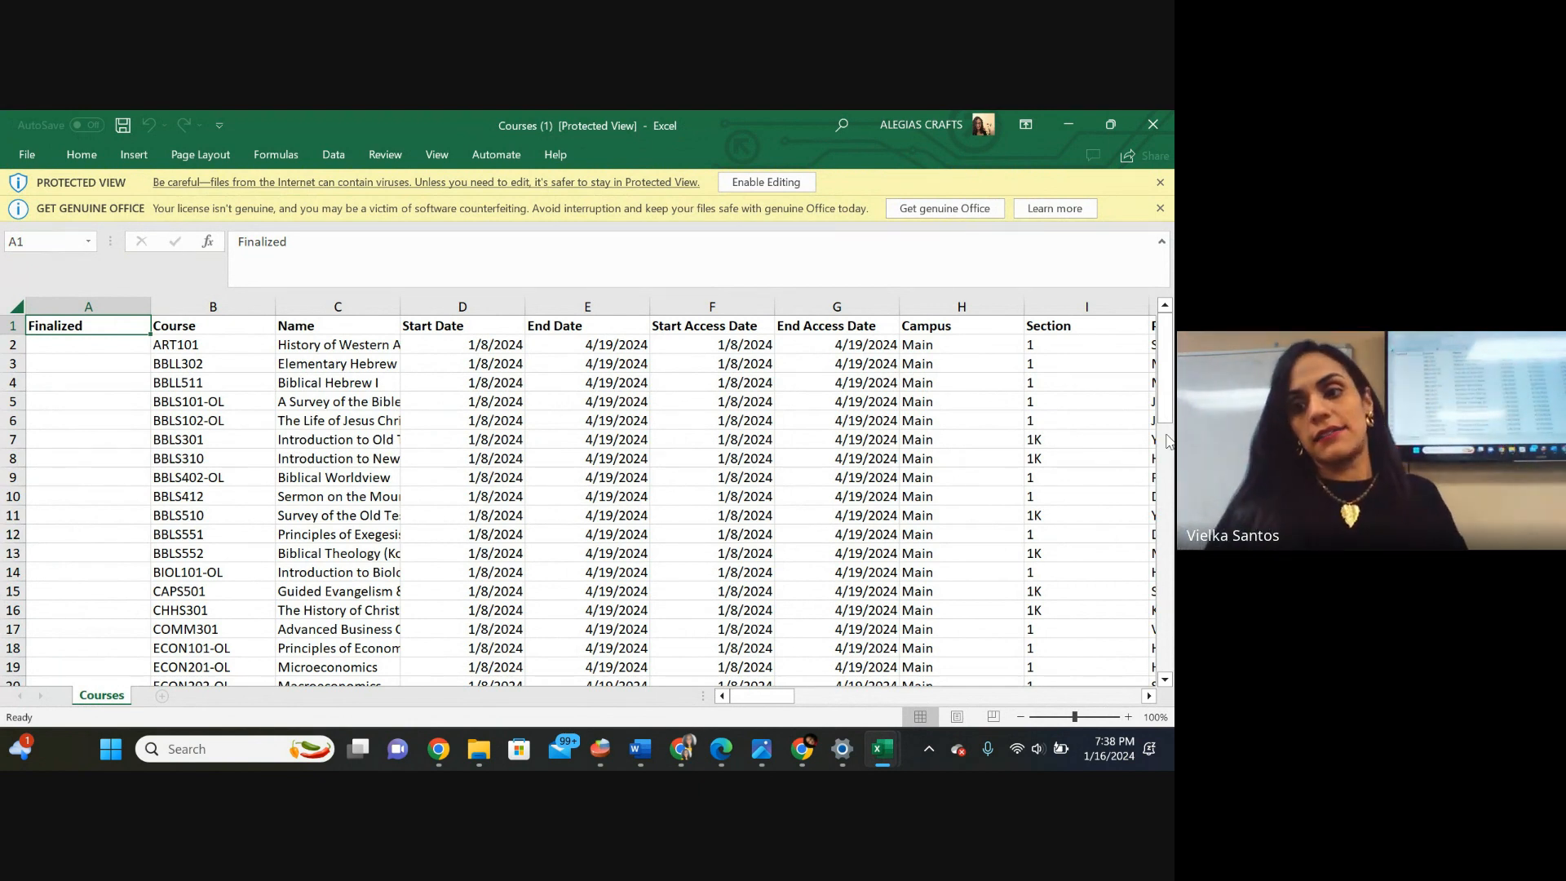
Examine the exported course columns along row 5, from Start Date past the Description column.
{"action": "left_click_drag", "start_coordinate": [1168, 376], "coordinate": [1163, 292]}
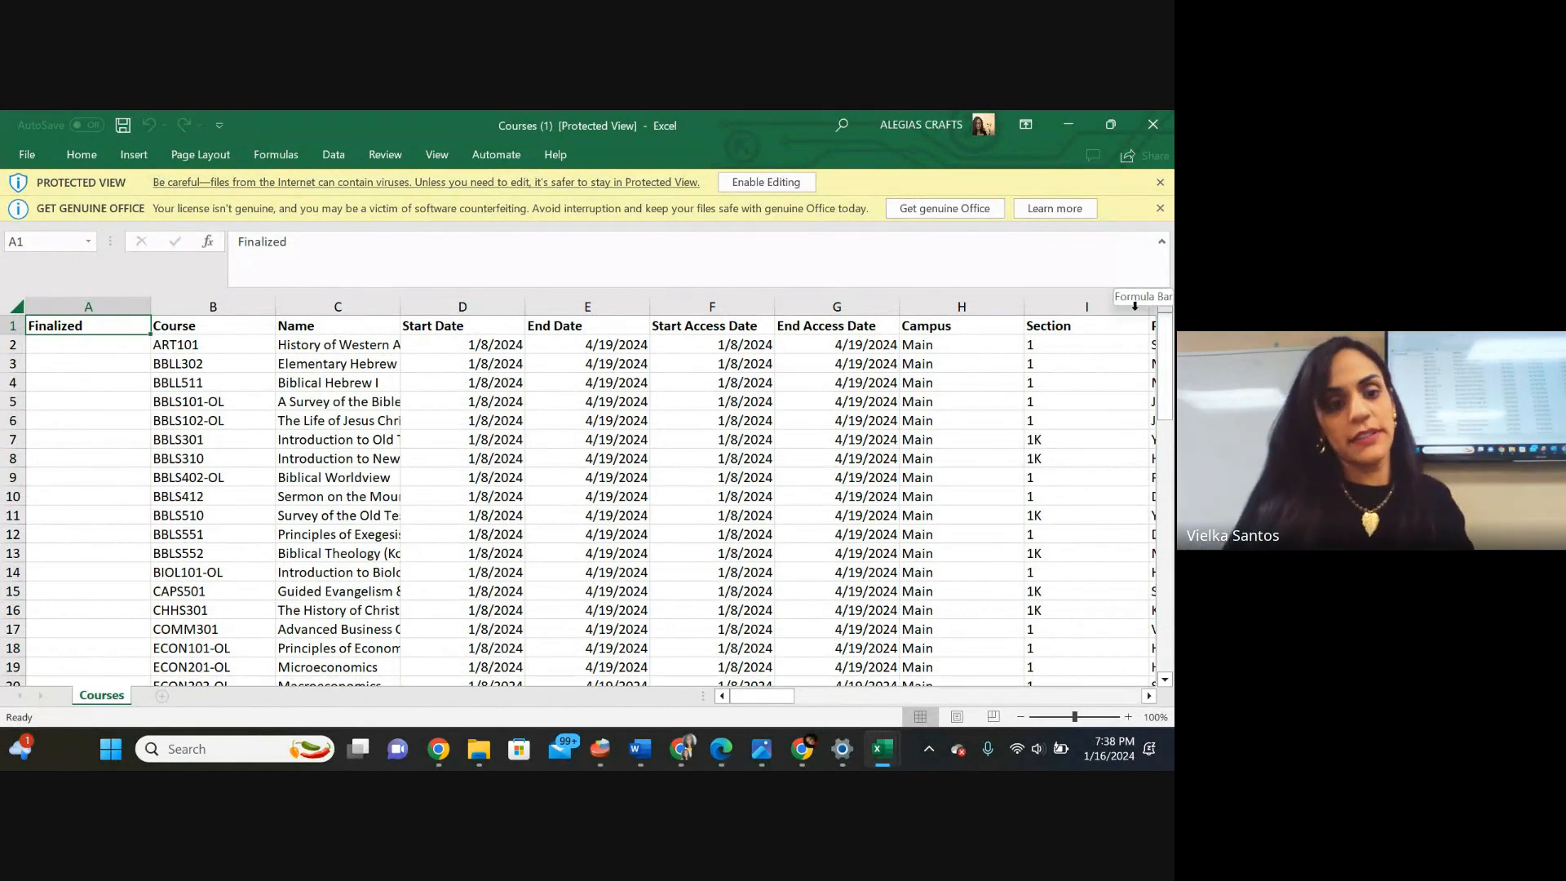
{"action": "left_click", "coordinate": [462, 402]}
{"action": "key", "text": "Right"}
{"action": "key", "text": "Right"}
{"action": "key", "text": "Right"}
{"action": "key", "text": "Right"}
{"action": "key", "text": "Right"}
{"action": "key", "text": "Right"}
{"action": "key", "text": "Right"}
{"action": "key", "text": "Right"}
{"action": "key", "text": "Right"}
{"action": "key", "text": "Right"}
{"action": "key", "text": "Right"}
{"action": "key", "text": "Right"}
{"action": "key", "text": "Right"}
{"action": "key", "text": "Right"}
{"action": "key", "text": "Right"}
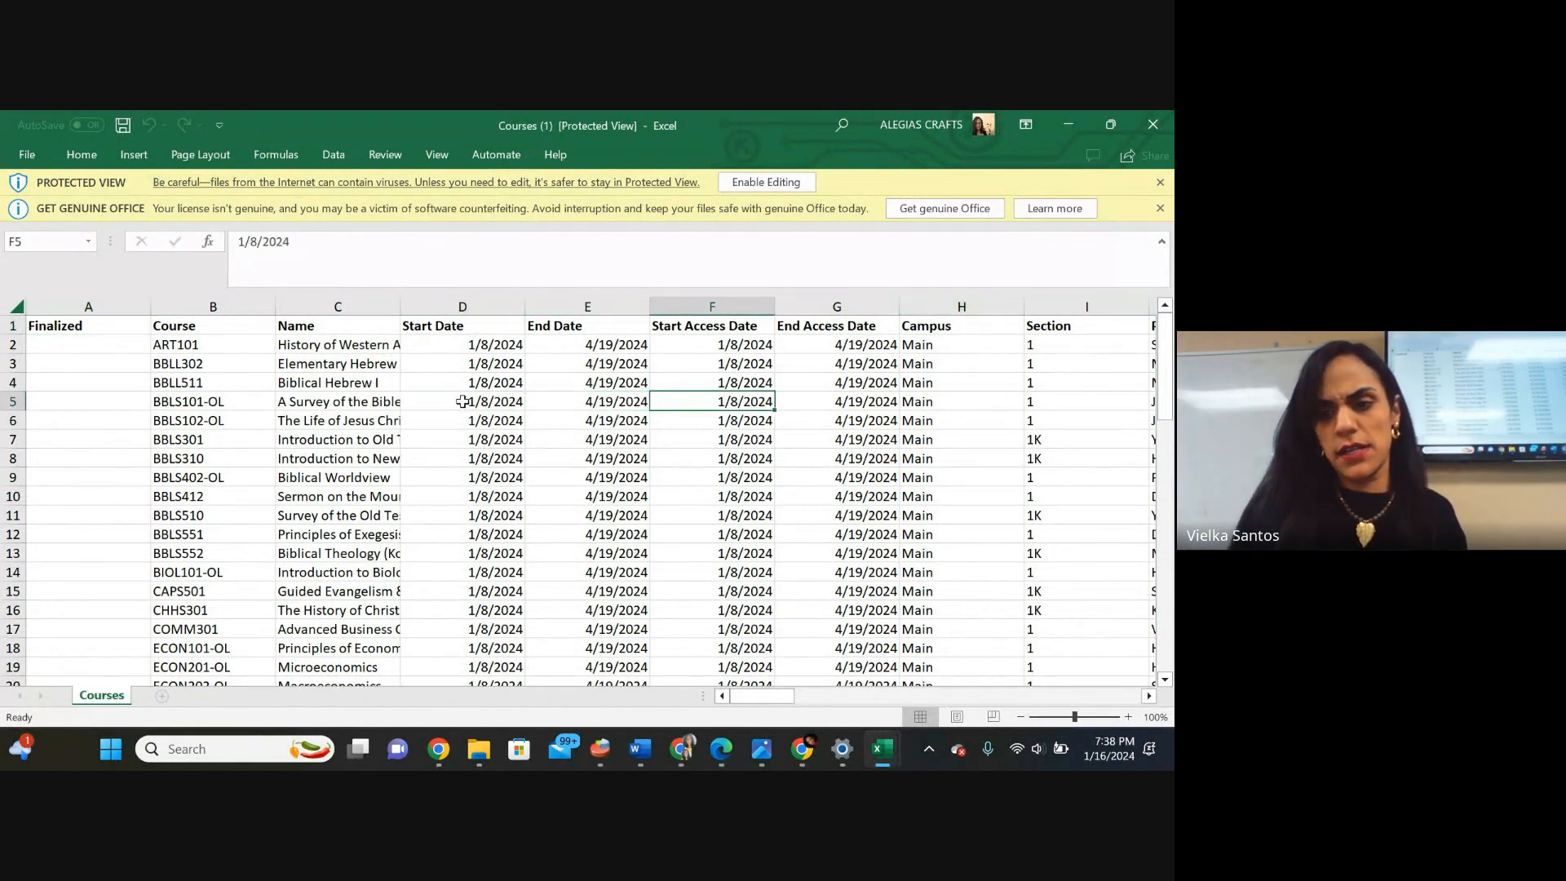
{"action": "key", "text": "Right"}
{"action": "key", "text": "Right"}
{"action": "key", "text": "Right"}
{"action": "key", "text": "Right"}
{"action": "key", "text": "Right"}
{"action": "key", "text": "Right"}
{"action": "key", "text": "Right"}
{"action": "key", "text": "Right"}
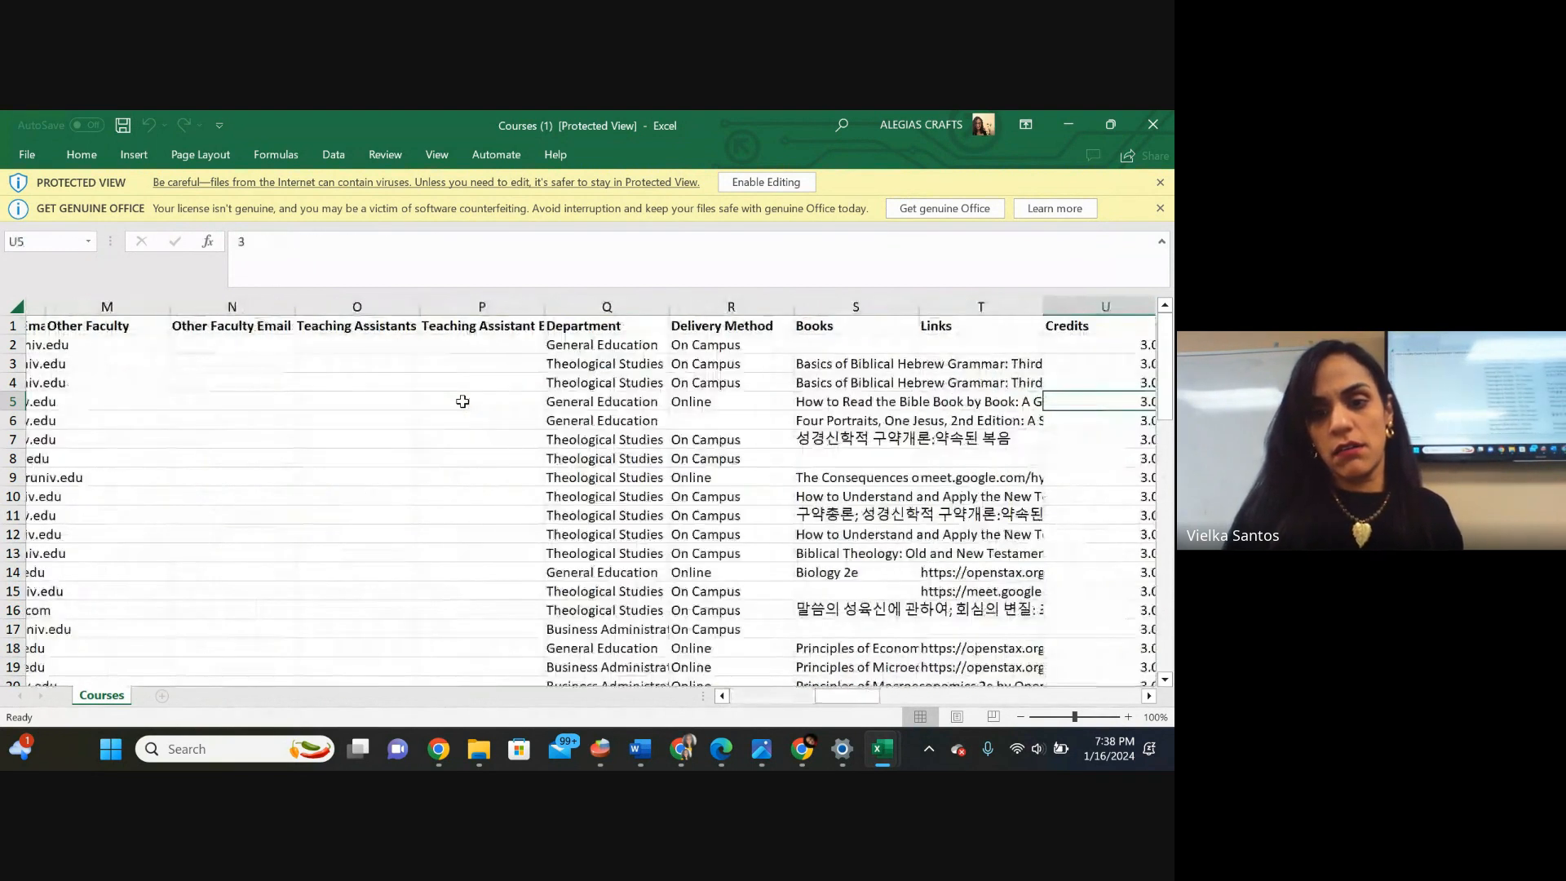
{"action": "key", "text": "Right"}
{"action": "key", "text": "Right"}
{"action": "key", "text": "Right"}
{"action": "key", "text": "Right"}
{"action": "key", "text": "Right"}
{"action": "key", "text": "Right"}
{"action": "key", "text": "Right"}
{"action": "key", "text": "Right"}
{"action": "key", "text": "Right"}
{"action": "key", "text": "Right"}
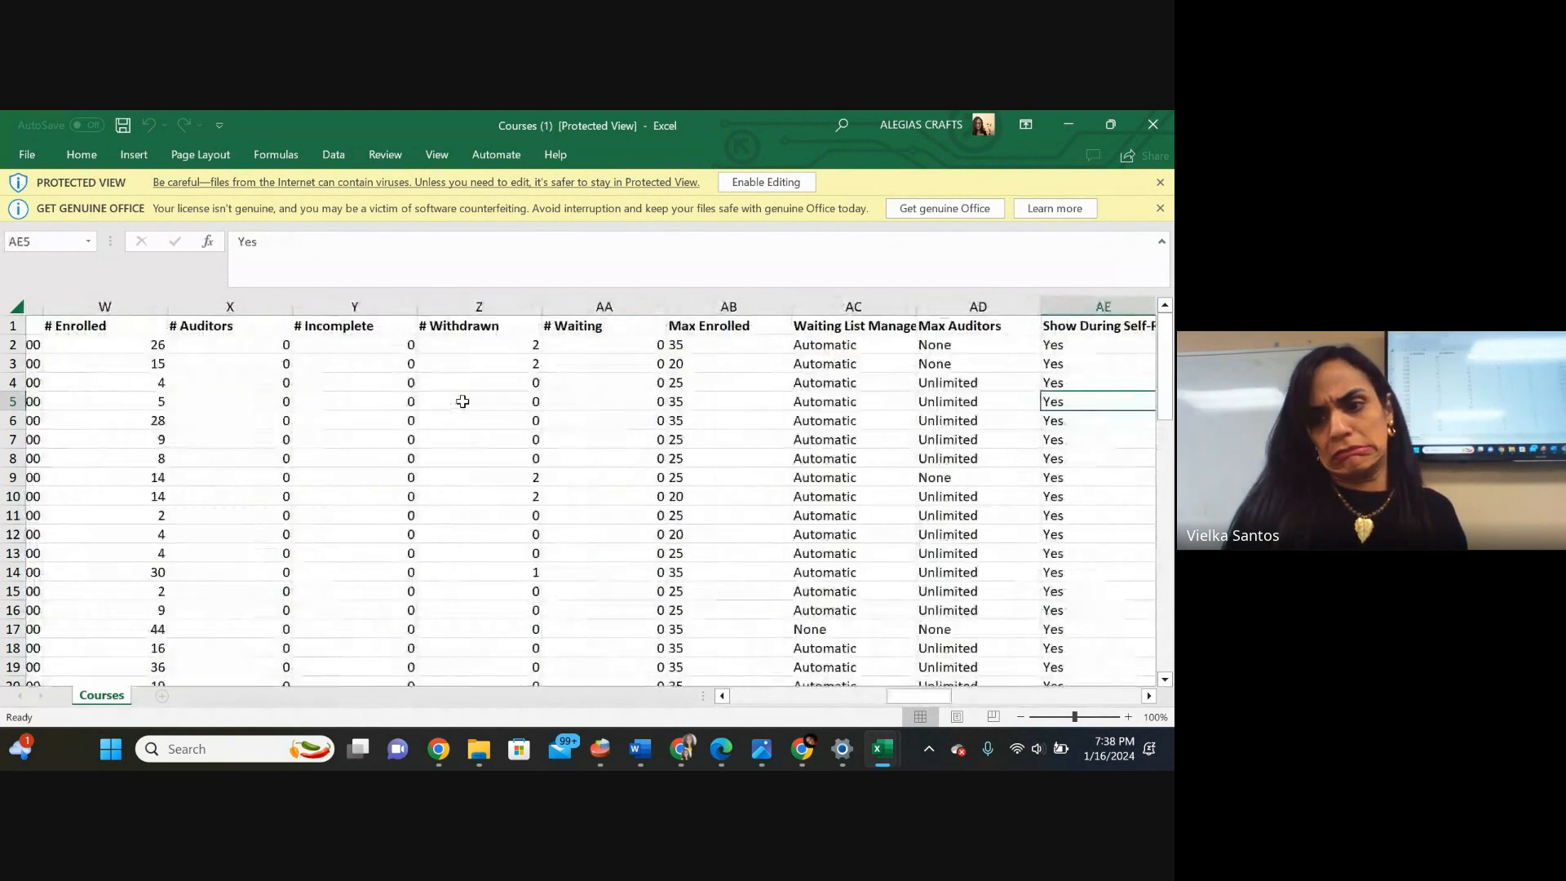
{"action": "key", "text": "Right"}
{"action": "key", "text": "Right"}
{"action": "key", "text": "Right"}
{"action": "key", "text": "Right"}
{"action": "key", "text": "Right"}
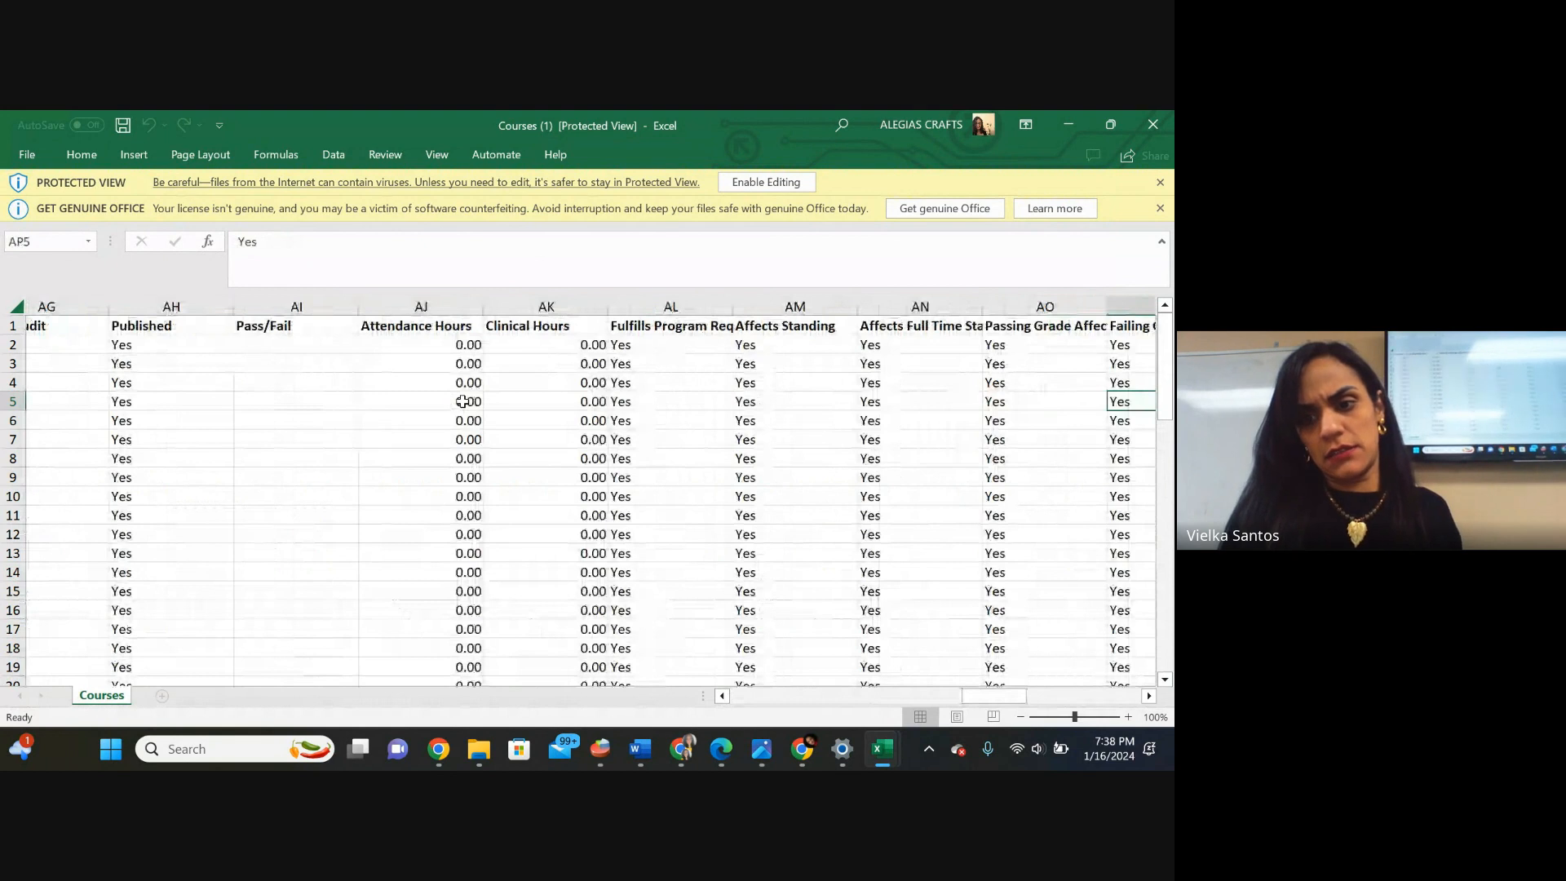
{"action": "key", "text": "Right"}
{"action": "key", "text": "Right"}
{"action": "key", "text": "Right"}
{"action": "key", "text": "Right"}
{"action": "key", "text": "Right"}
{"action": "key", "text": "Right"}
{"action": "key", "text": "Right"}
{"action": "key", "text": "Right"}
{"action": "key", "text": "Right"}
{"action": "key", "text": "Right"}
{"action": "key", "text": "Right"}
{"action": "key", "text": "Right"}
{"action": "key", "text": "Right"}
{"action": "key", "text": "Right"}
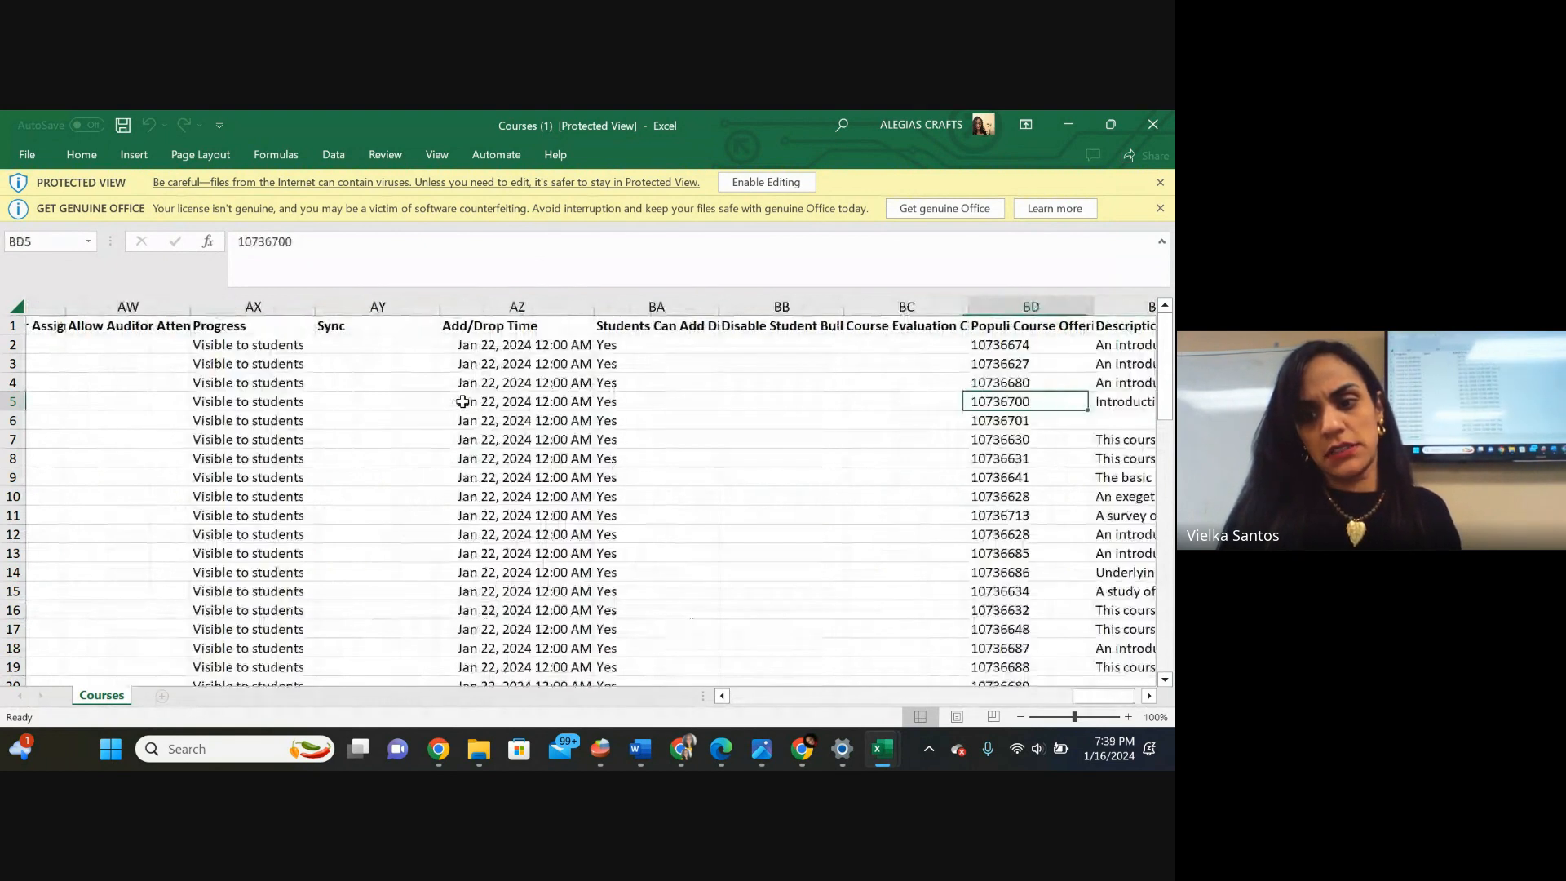
{"action": "key", "text": "Right"}
{"action": "key", "text": "Right"}
{"action": "key", "text": "Right"}
{"action": "key", "text": "Right"}
{"action": "key", "text": "Right"}
{"action": "key", "text": "Right"}
{"action": "key", "text": "Right"}
{"action": "key", "text": "Right"}
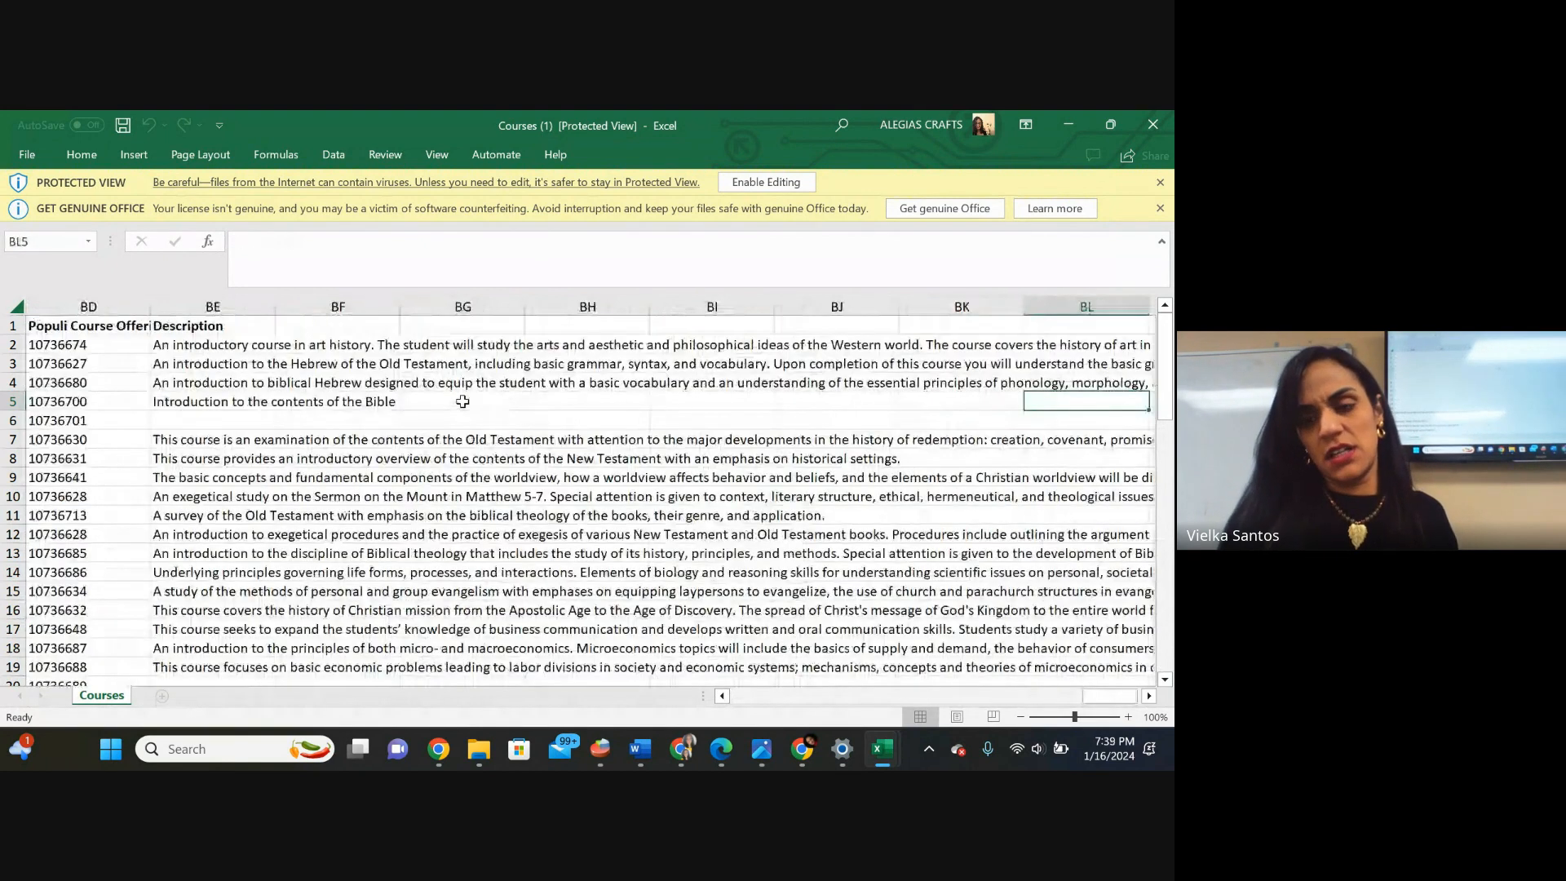
{"action": "key", "text": "Right"}
{"action": "key", "text": "Right"}
{"action": "key", "text": "Right"}
{"action": "key", "text": "Right"}
{"action": "key", "text": "Right"}
{"action": "key", "text": "Right"}
{"action": "key", "text": "Right"}
{"action": "key", "text": "Right"}
{"action": "key", "text": "Right"}
{"action": "key", "text": "Right"}
{"action": "key", "text": "Right"}
{"action": "key", "text": "Right"}
{"action": "key", "text": "Right"}
{"action": "key", "text": "Right"}
{"action": "key", "text": "Right"}
{"action": "key", "text": "Right"}
{"action": "key", "text": "Right"}
{"action": "key", "text": "Right"}
{"action": "key", "text": "Right"}
{"action": "key", "text": "Right"}
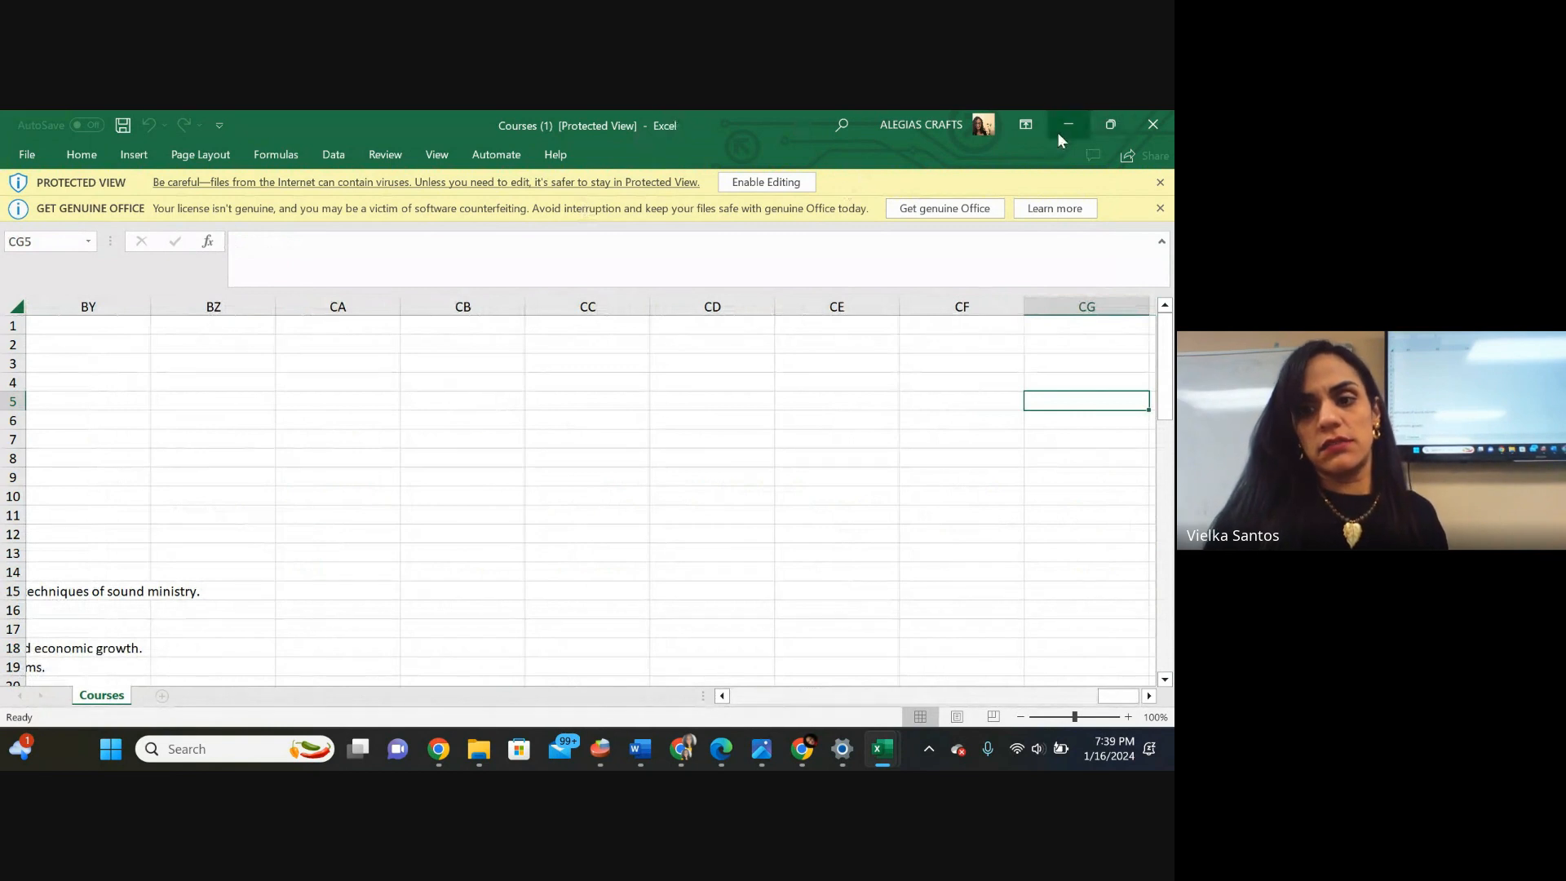
Minimize the exported course workbook and switch back to the university's Courses page in Chrome.
{"action": "left_click", "coordinate": [1057, 132]}
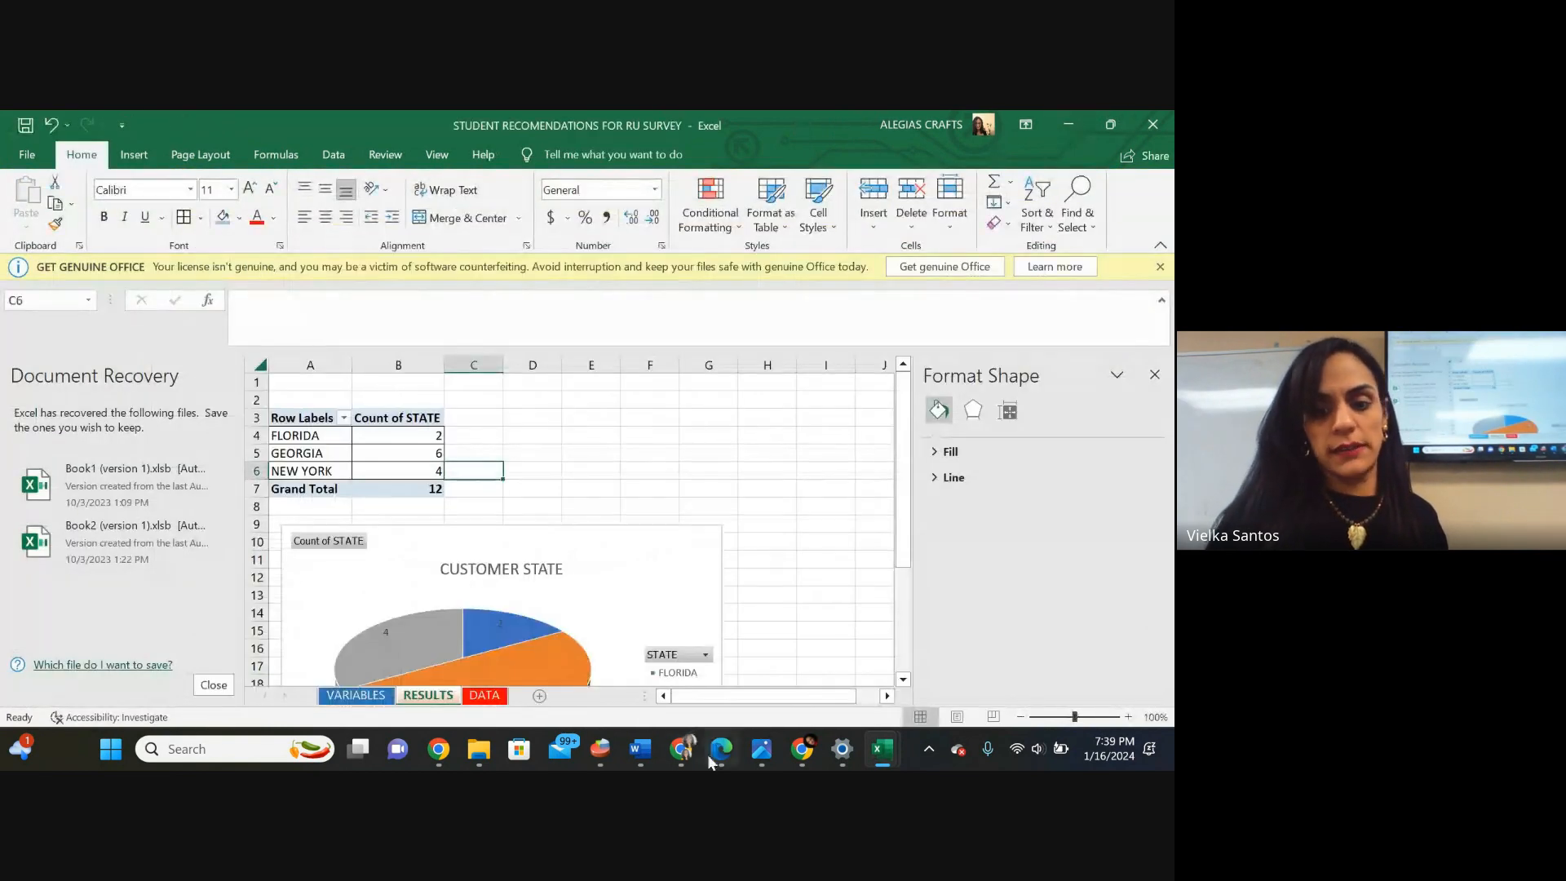
{"action": "left_click", "coordinate": [681, 749]}
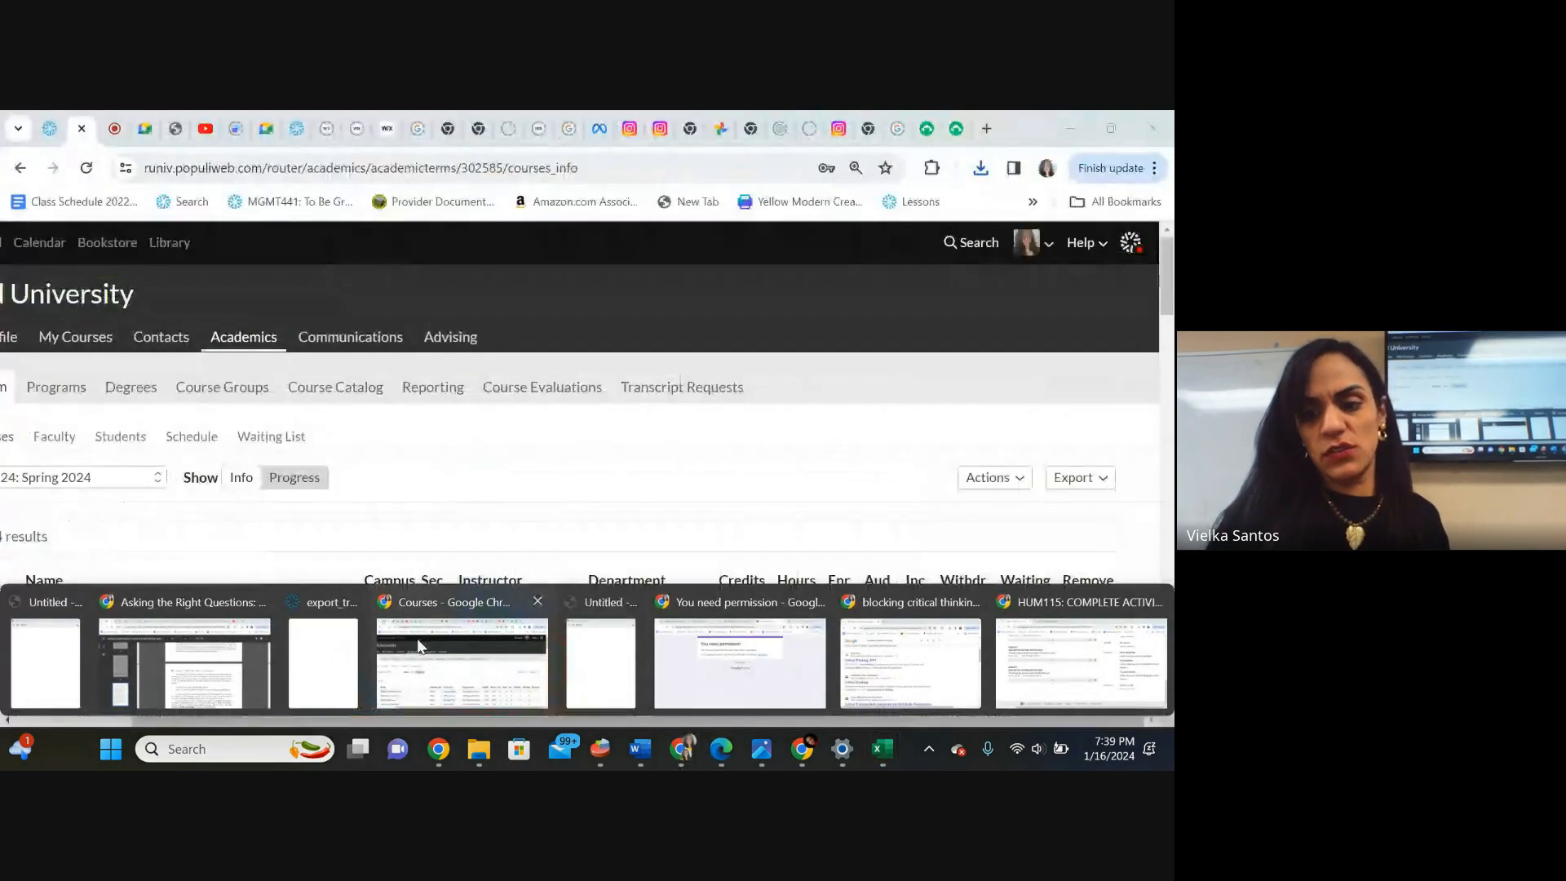
{"action": "left_click", "coordinate": [437, 634]}
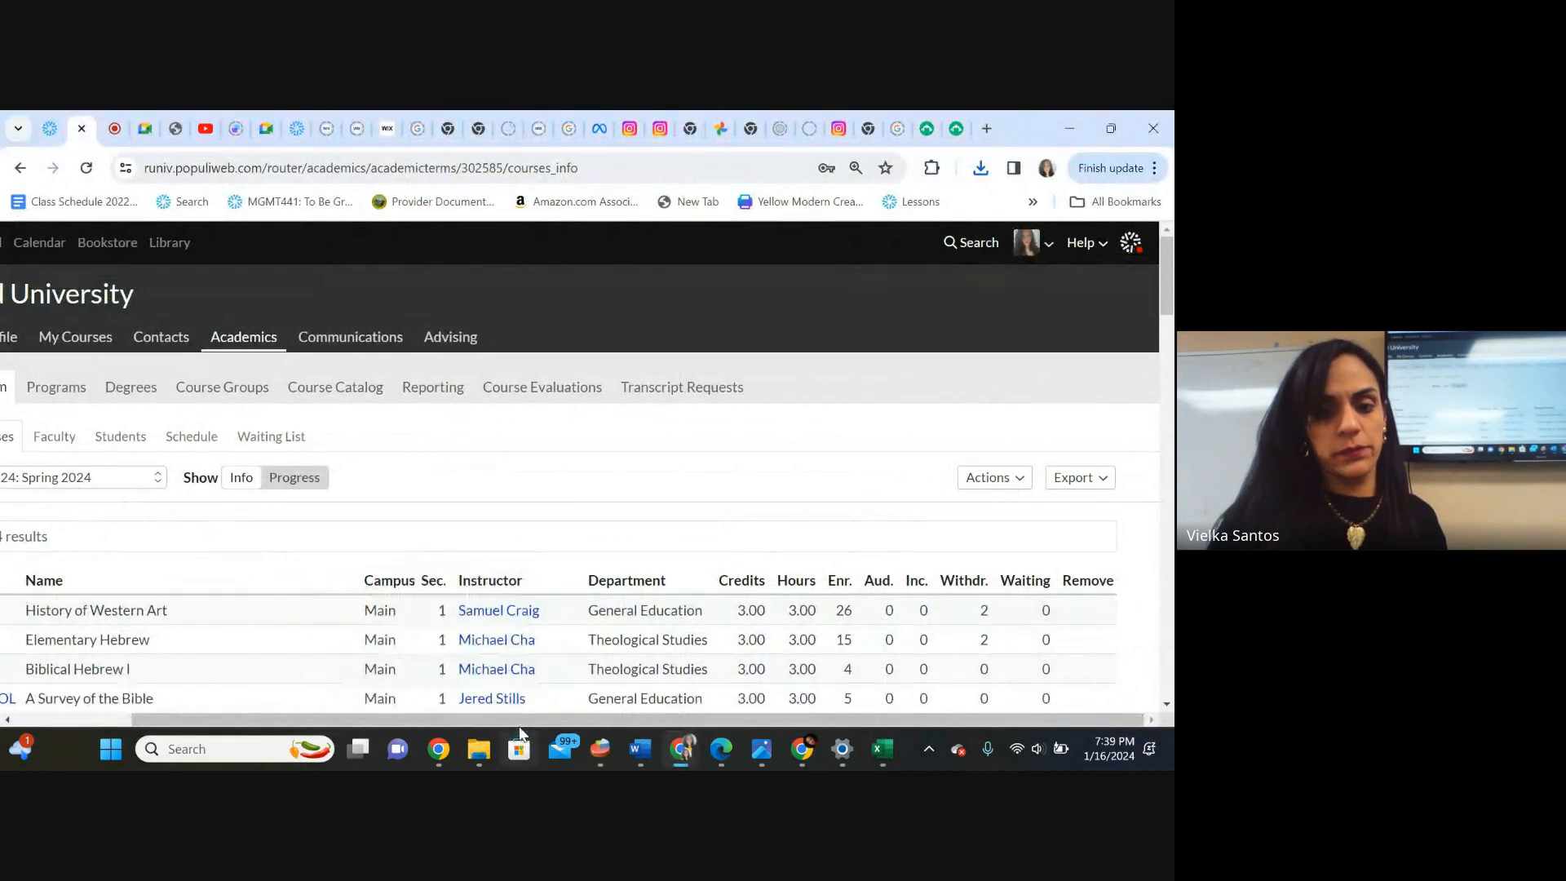
{"action": "left_click_drag", "start_coordinate": [513, 721], "coordinate": [364, 732]}
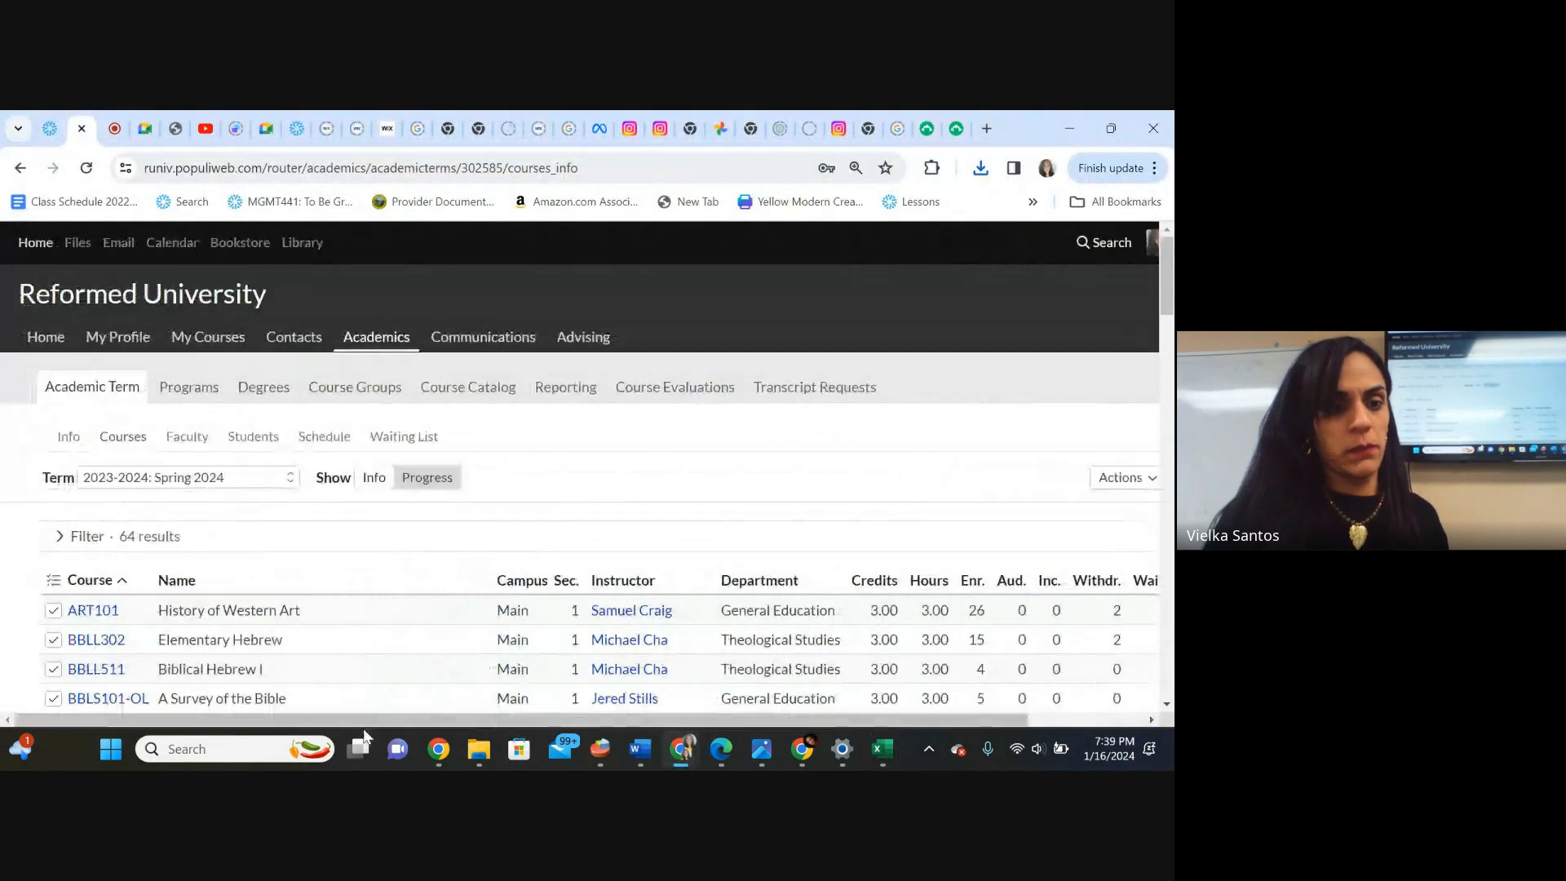
Open the Spring 2024 Faculty list and export it in XLS format without adding any extra fields.
{"action": "left_click", "coordinate": [194, 441]}
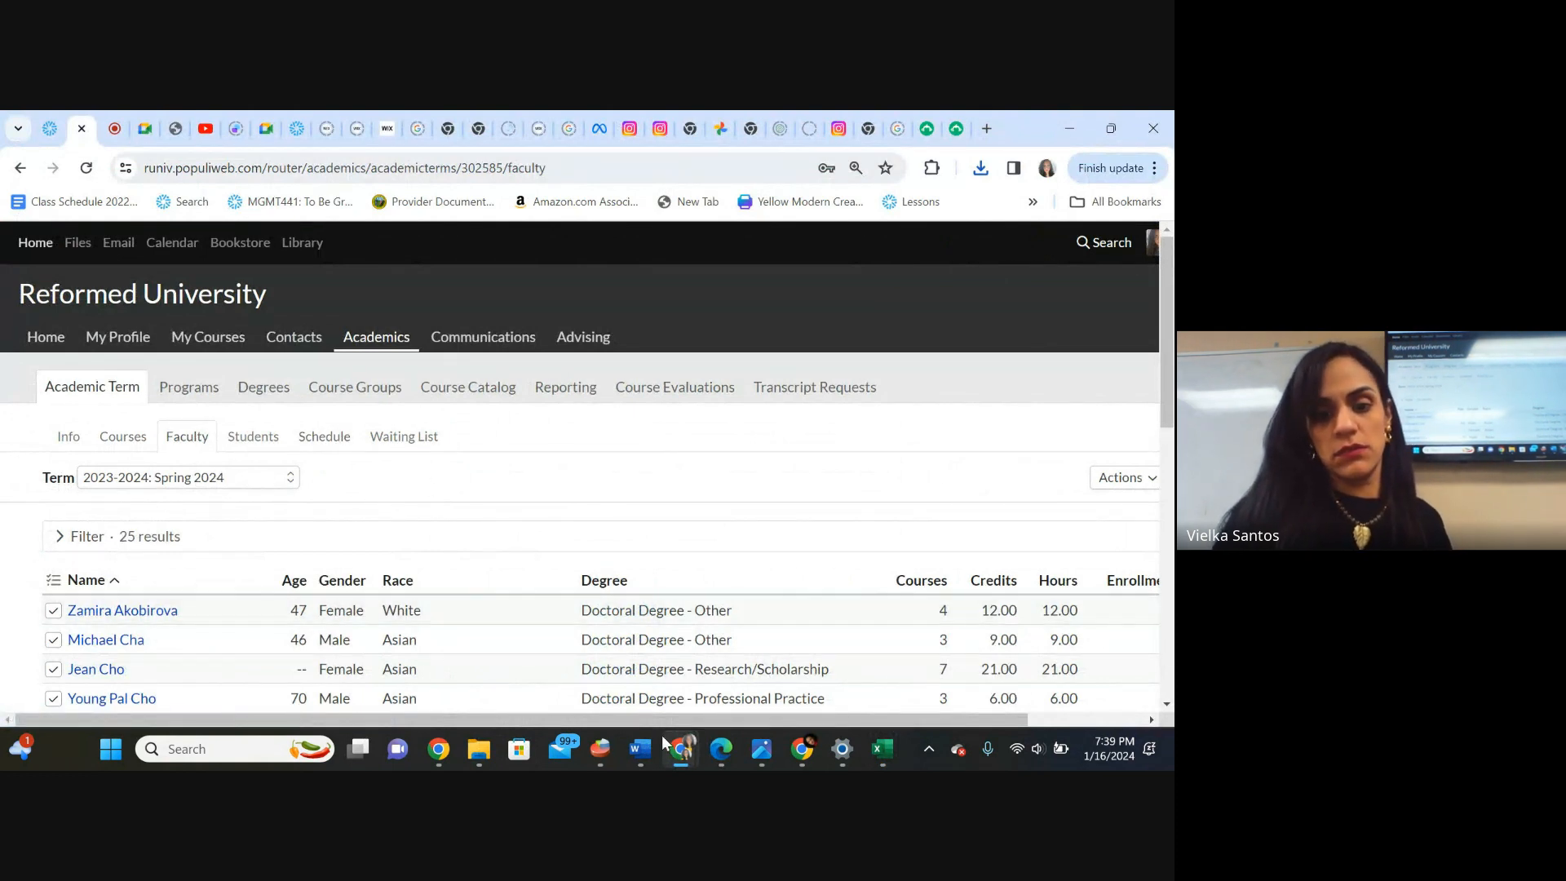
{"action": "left_click_drag", "start_coordinate": [658, 723], "coordinate": [803, 719]}
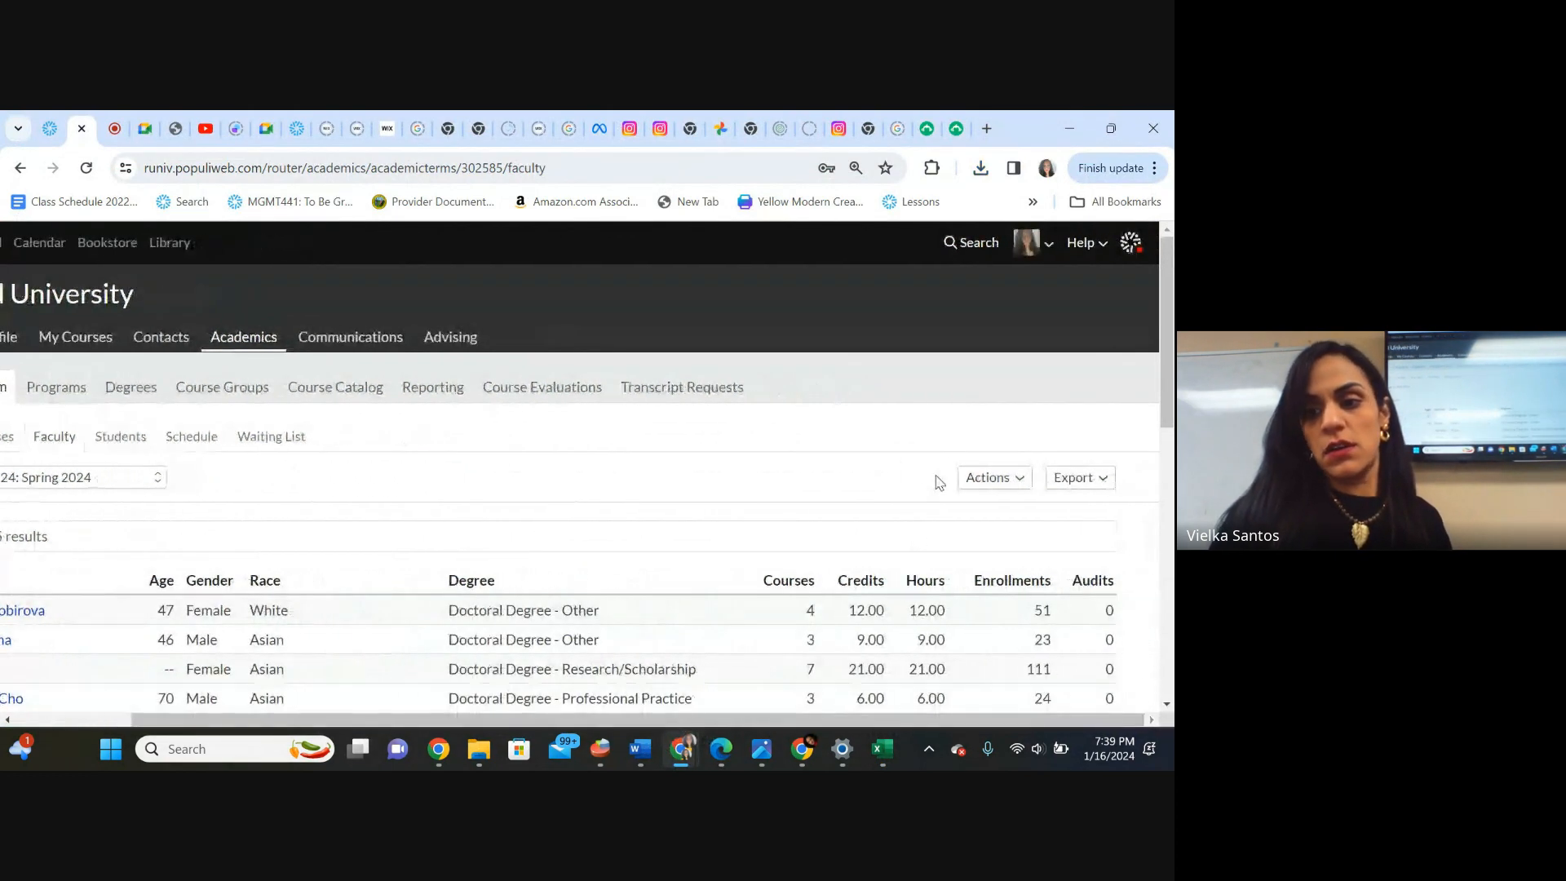
{"action": "left_click", "coordinate": [991, 478]}
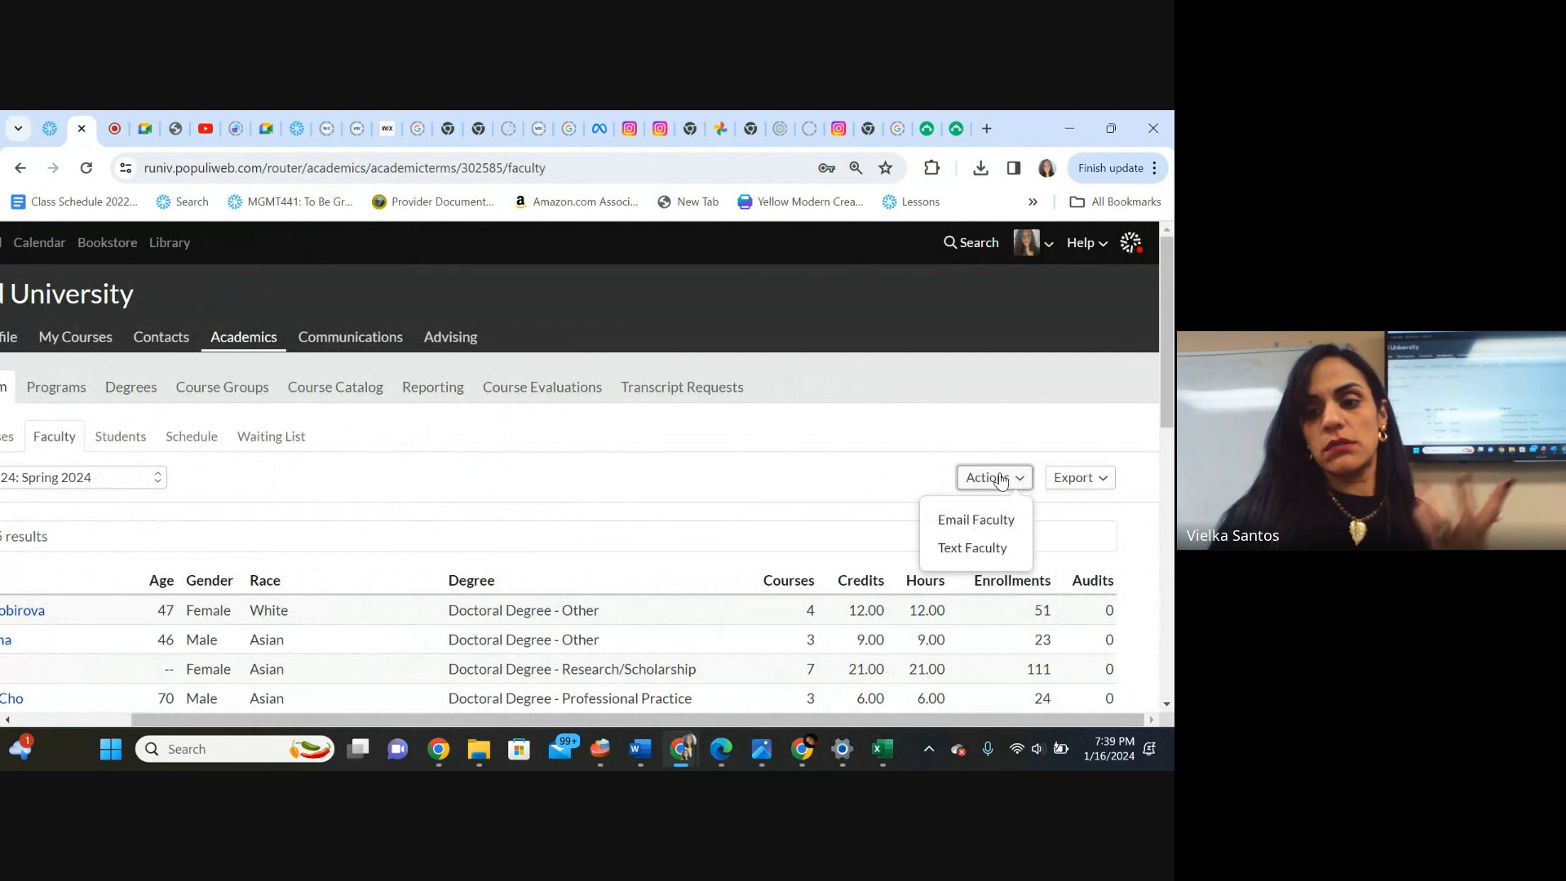
{"action": "left_click", "coordinate": [1071, 479]}
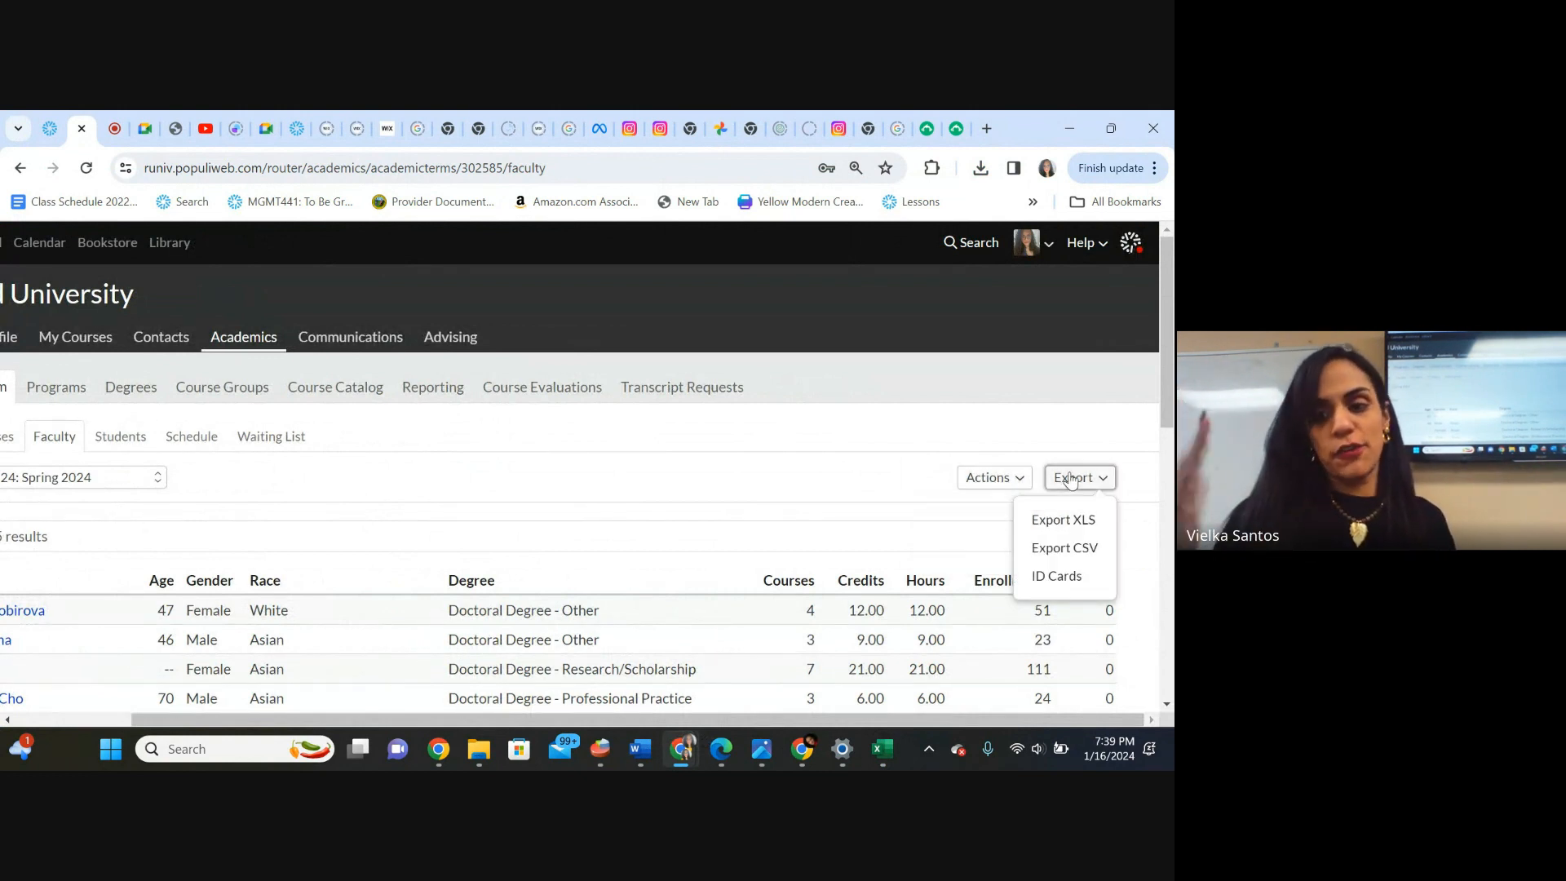
{"action": "left_click", "coordinate": [1063, 526]}
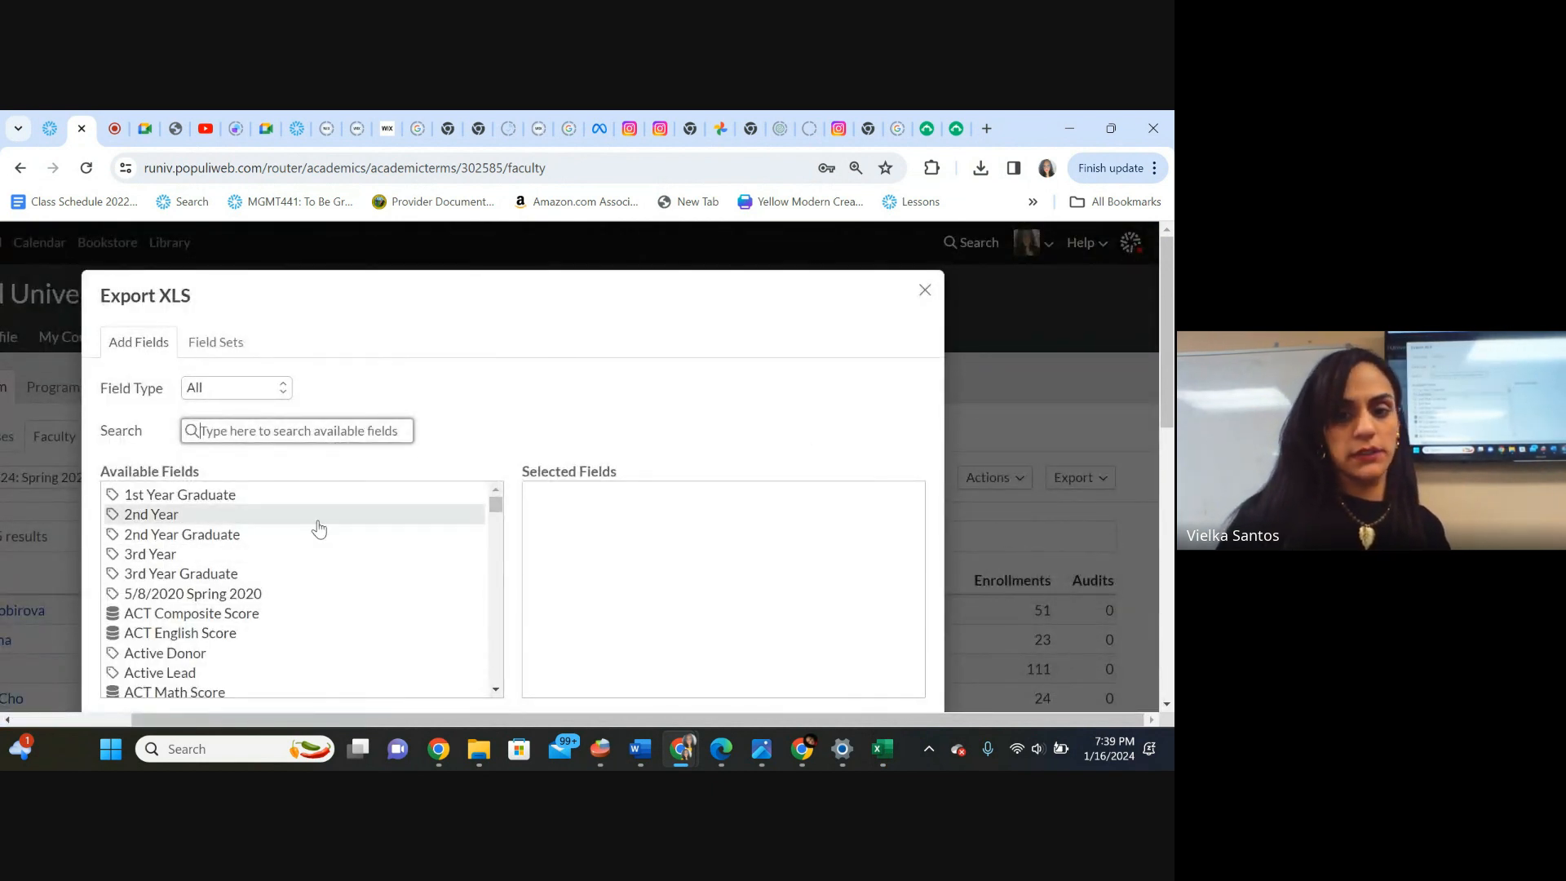
{"action": "scroll", "coordinate": [1168, 405], "scroll_direction": "down", "scroll_amount": 3}
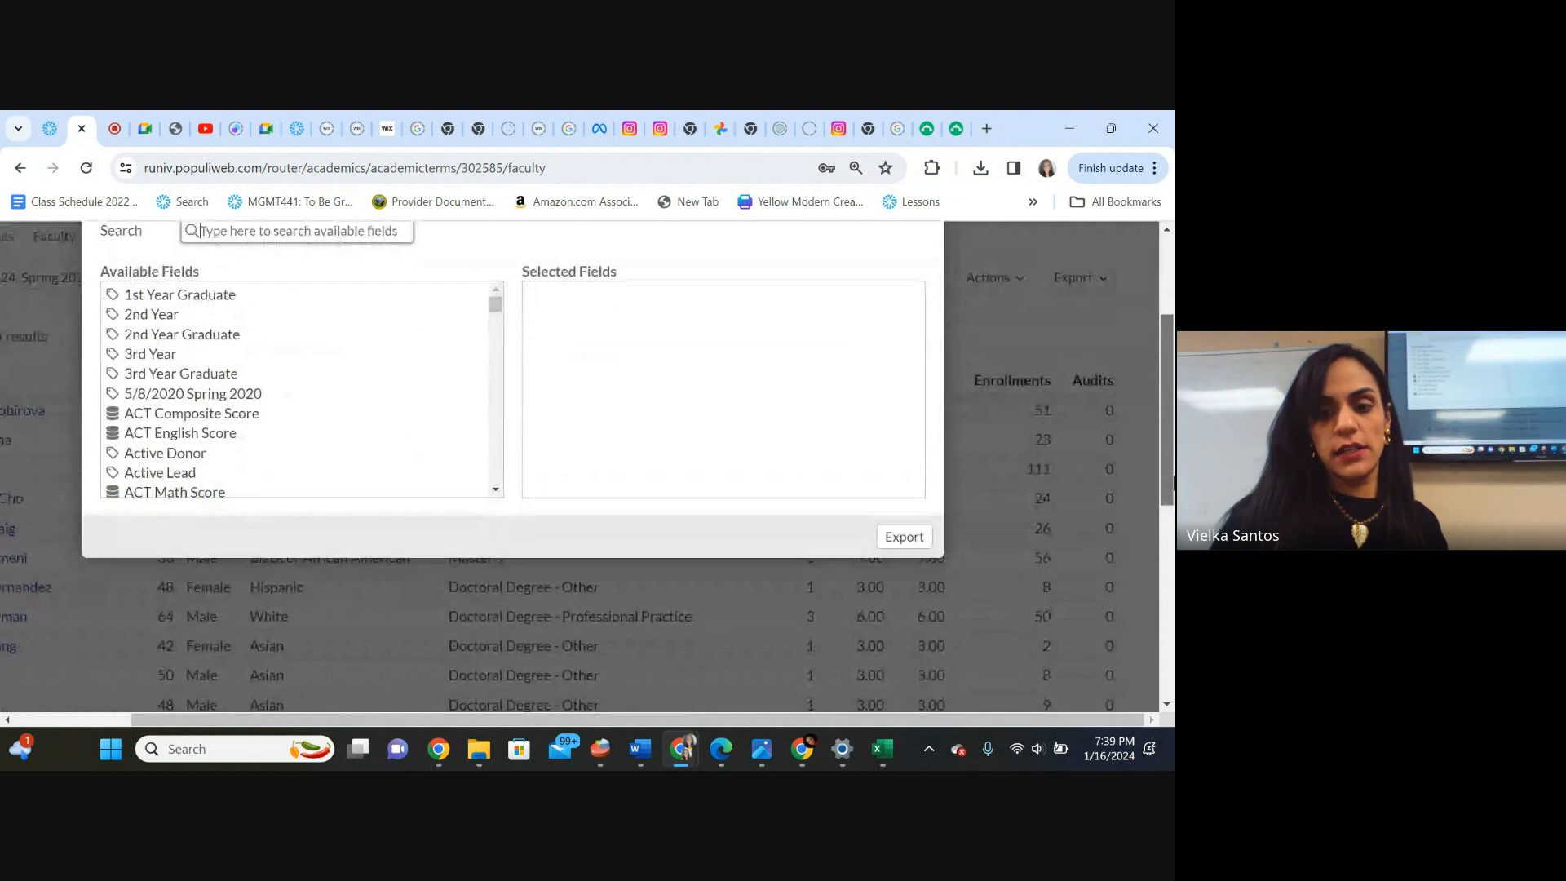
{"action": "left_click", "coordinate": [899, 535]}
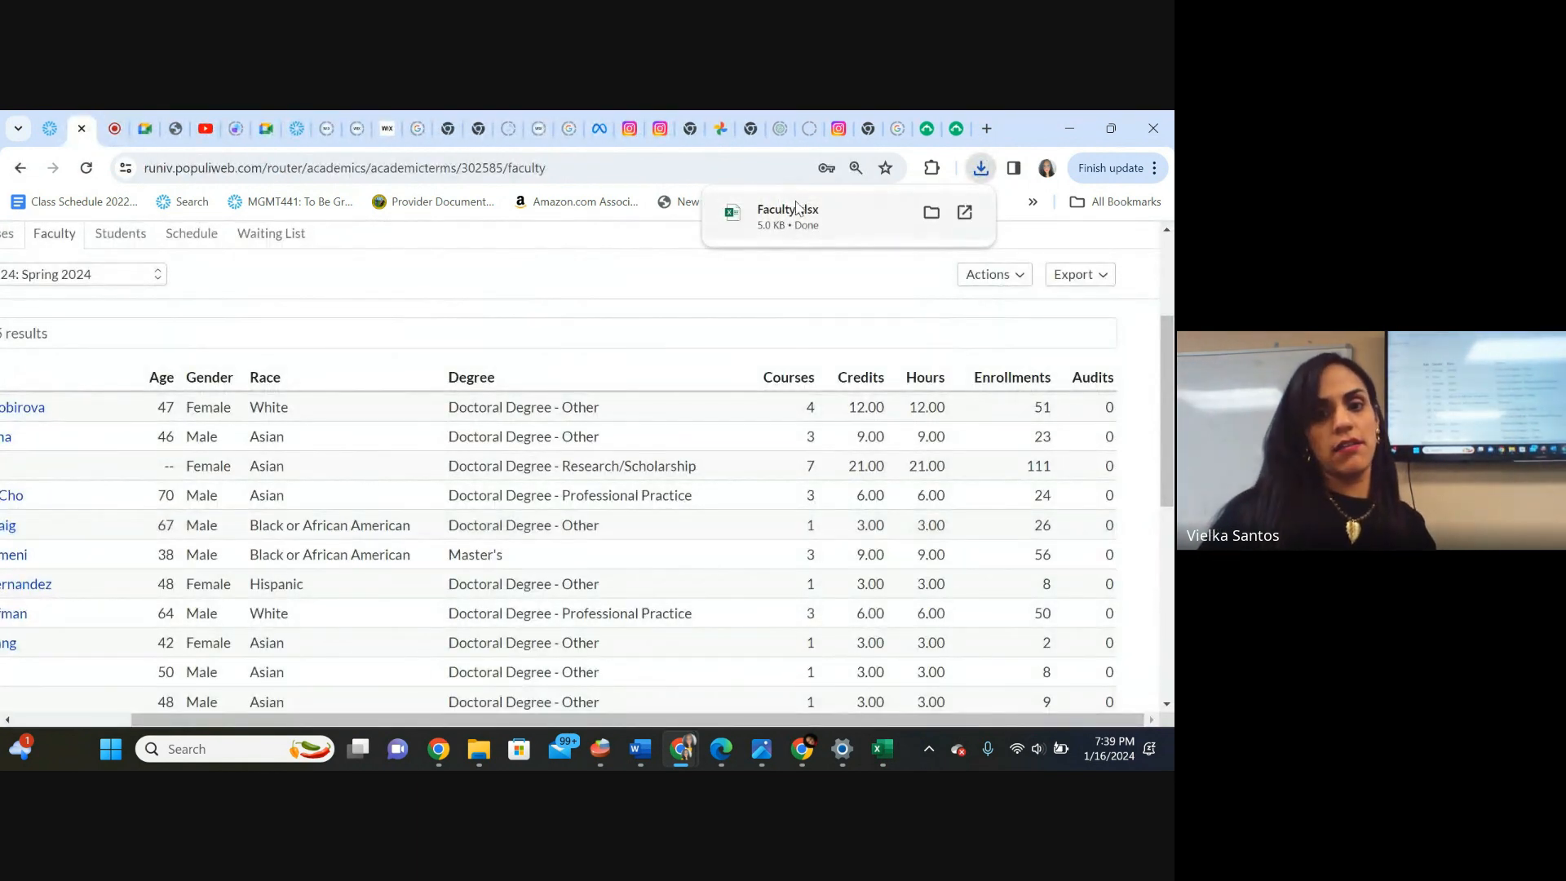
Open the downloaded Faculty.xlsx and examine its columns through Audits.
{"action": "left_click", "coordinate": [802, 214]}
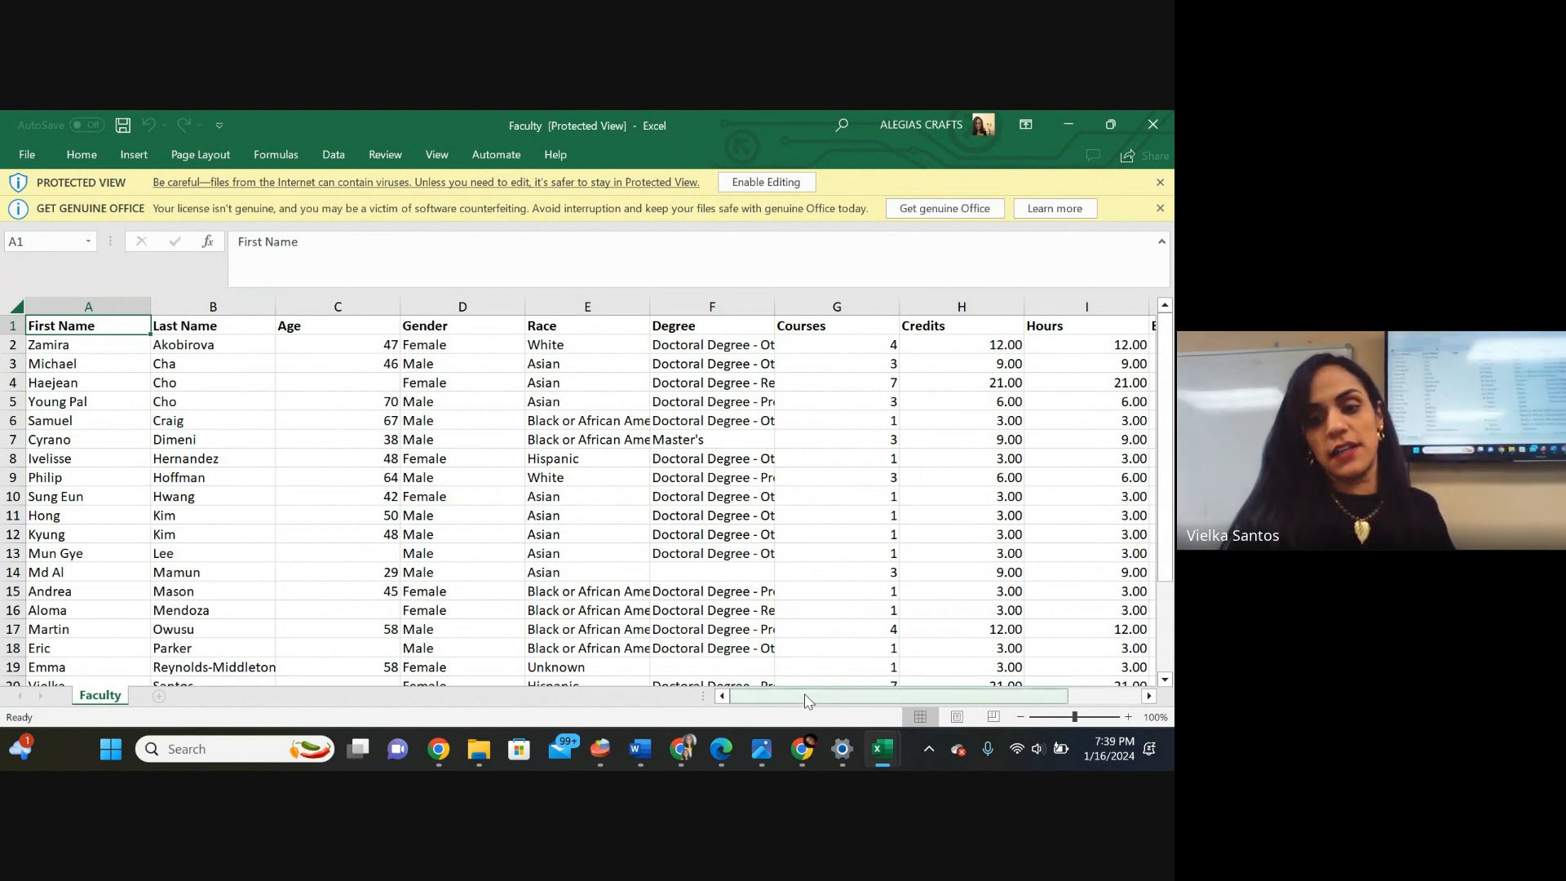
{"action": "left_click_drag", "start_coordinate": [803, 696], "coordinate": [881, 726]}
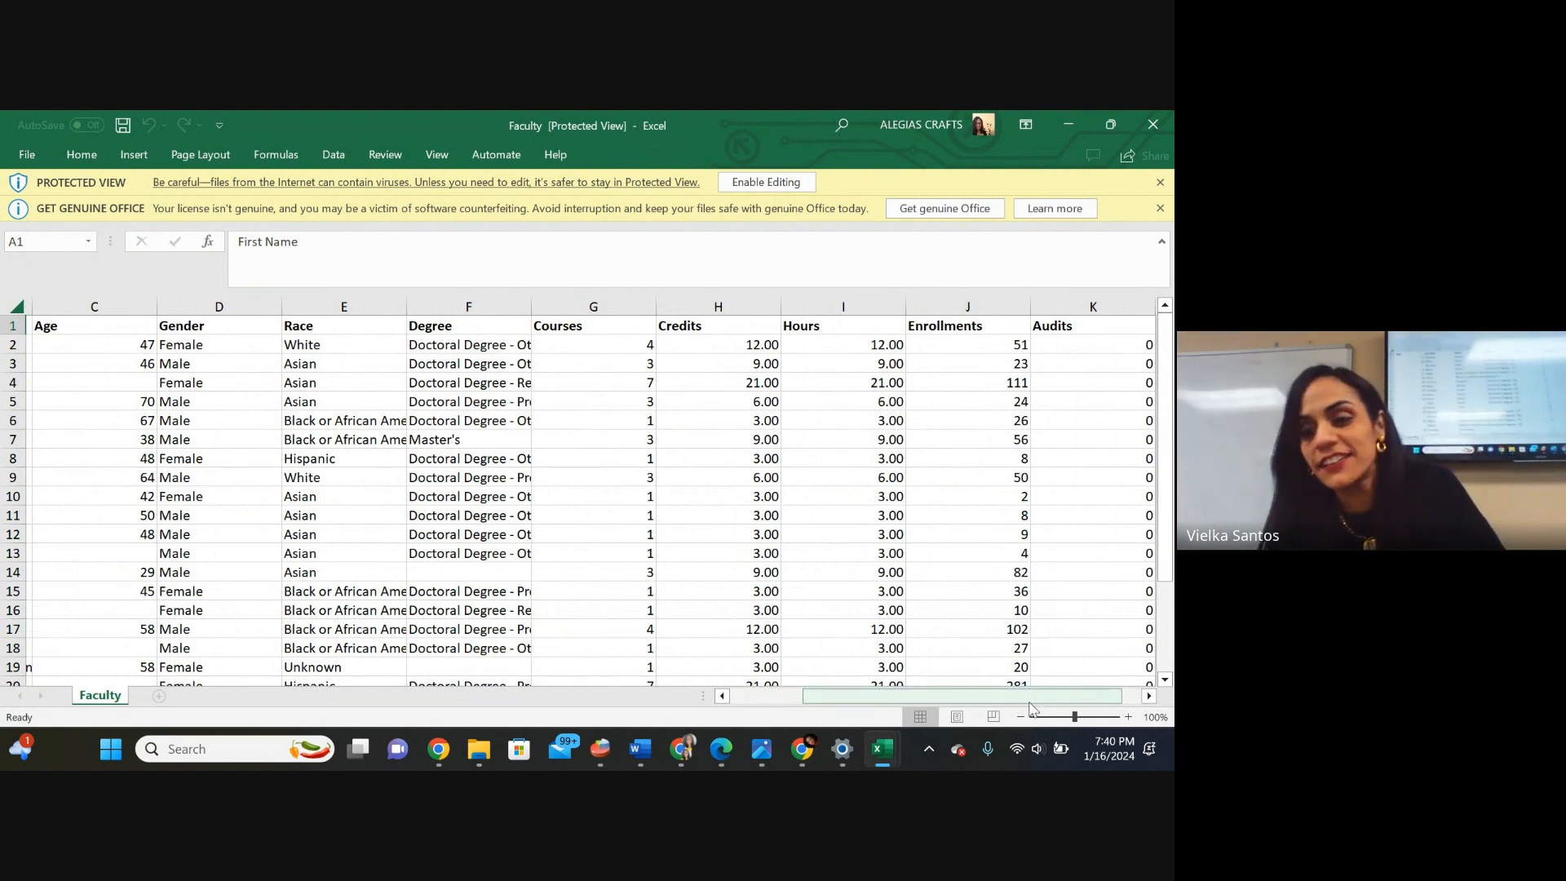
{"action": "scroll", "coordinate": [1037, 706], "scroll_direction": "right", "scroll_amount": 2}
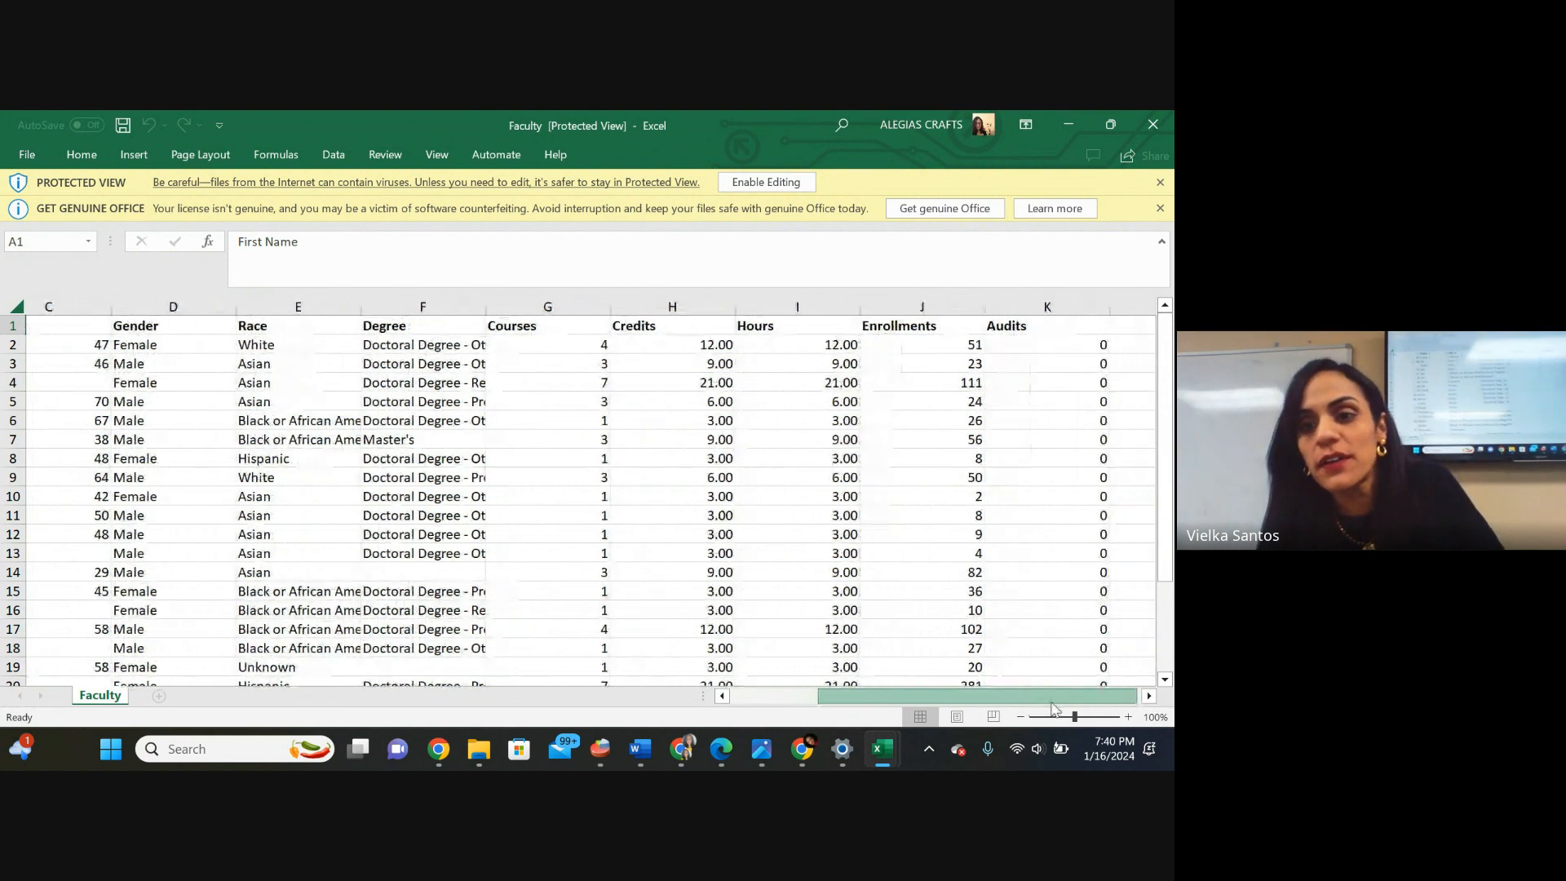
Dismiss the genuine-Office and Protected View notices in the Faculty workbook.
{"action": "left_click", "coordinate": [948, 561]}
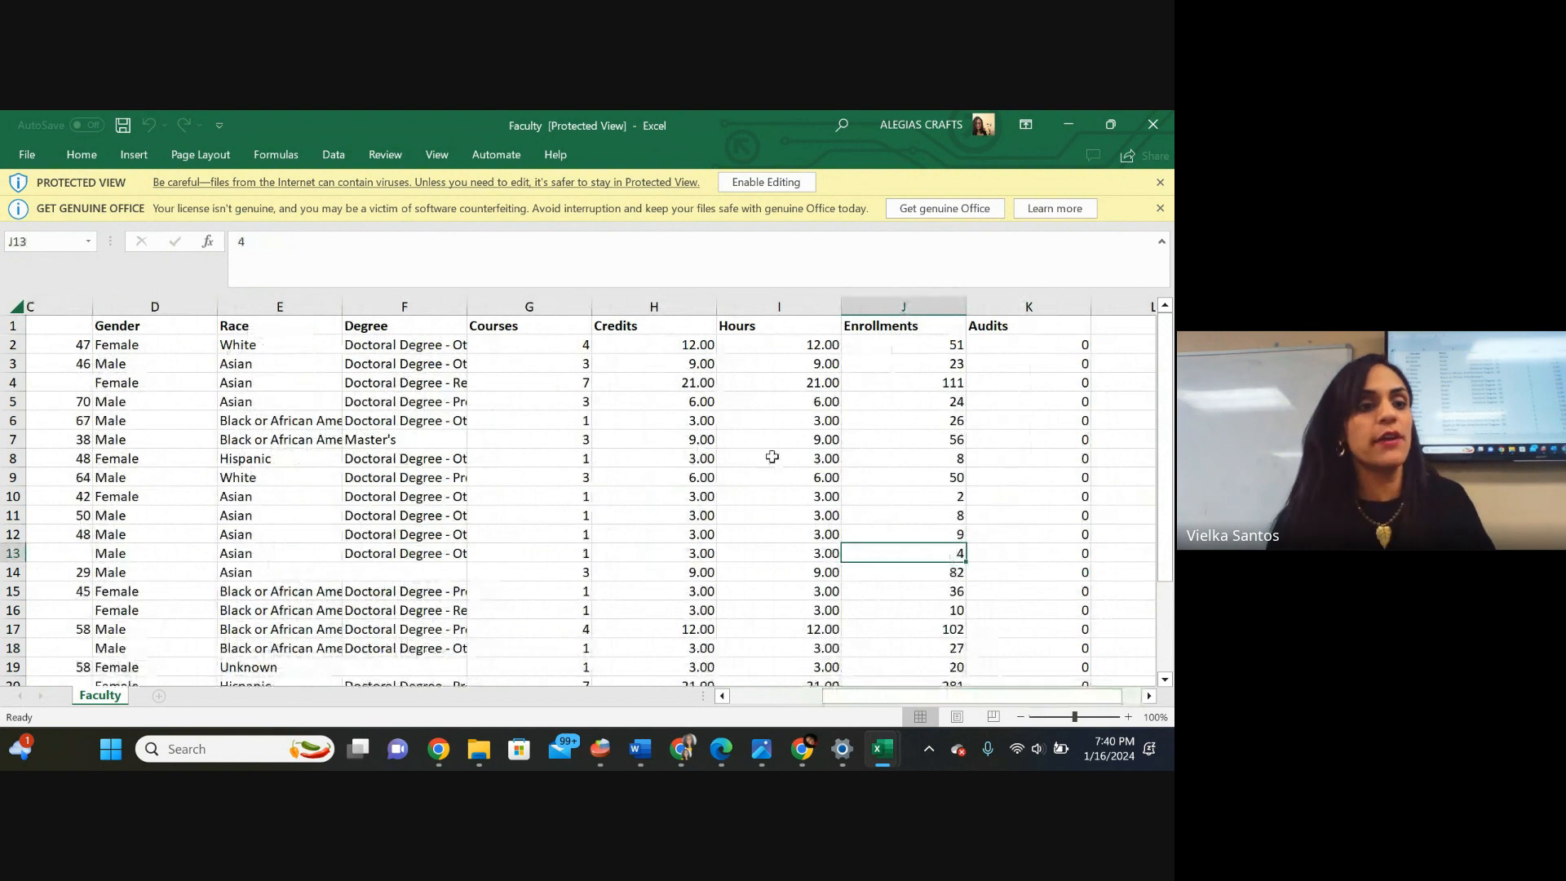
{"action": "left_click", "coordinate": [4, 326]}
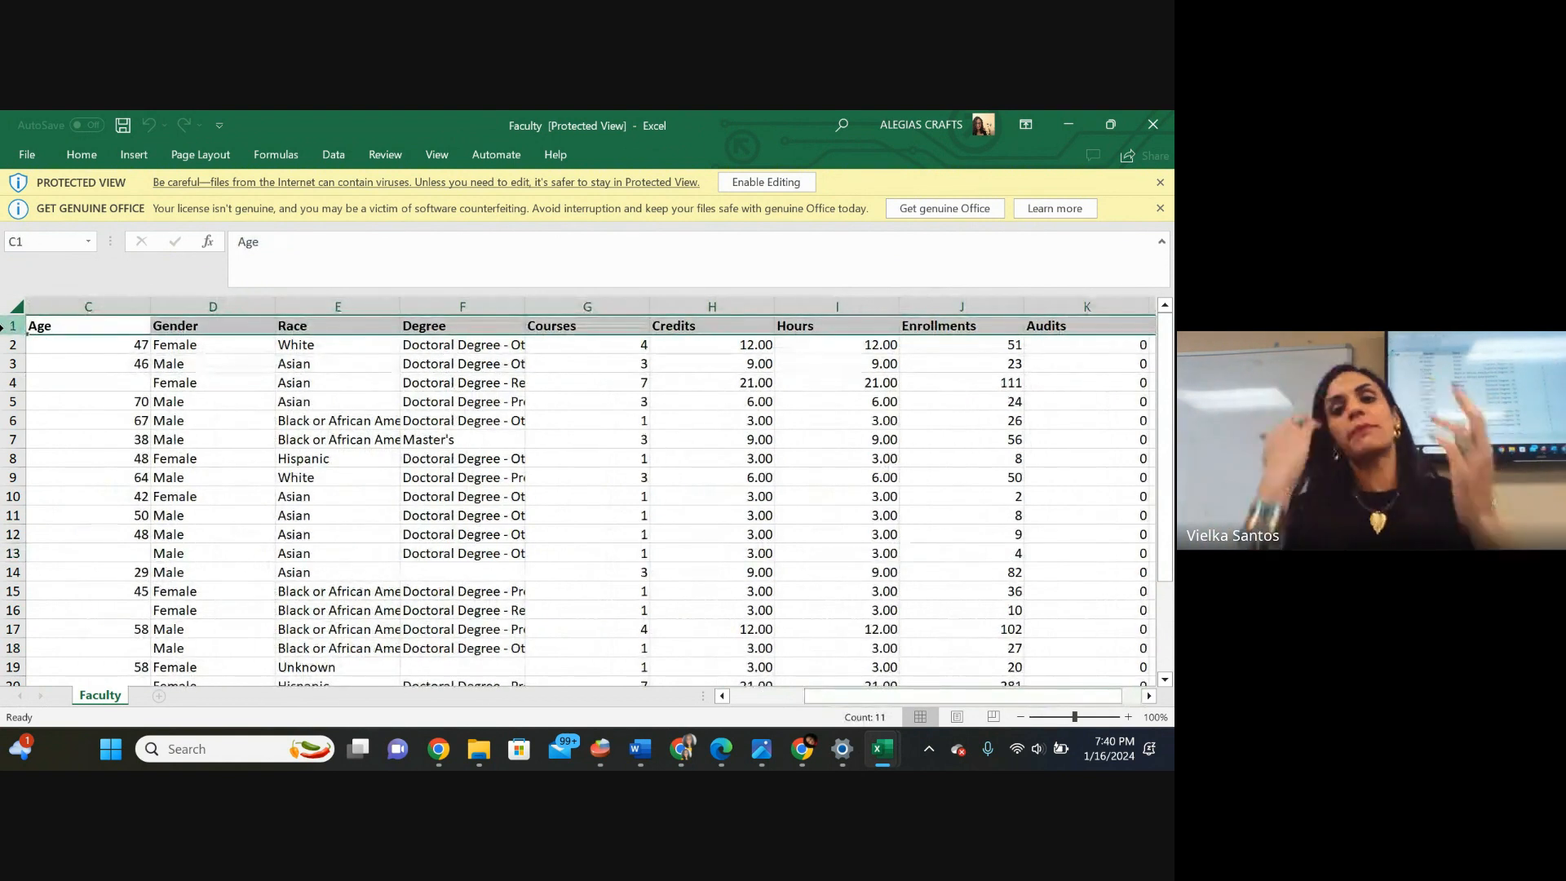
{"action": "left_click", "coordinate": [1160, 209]}
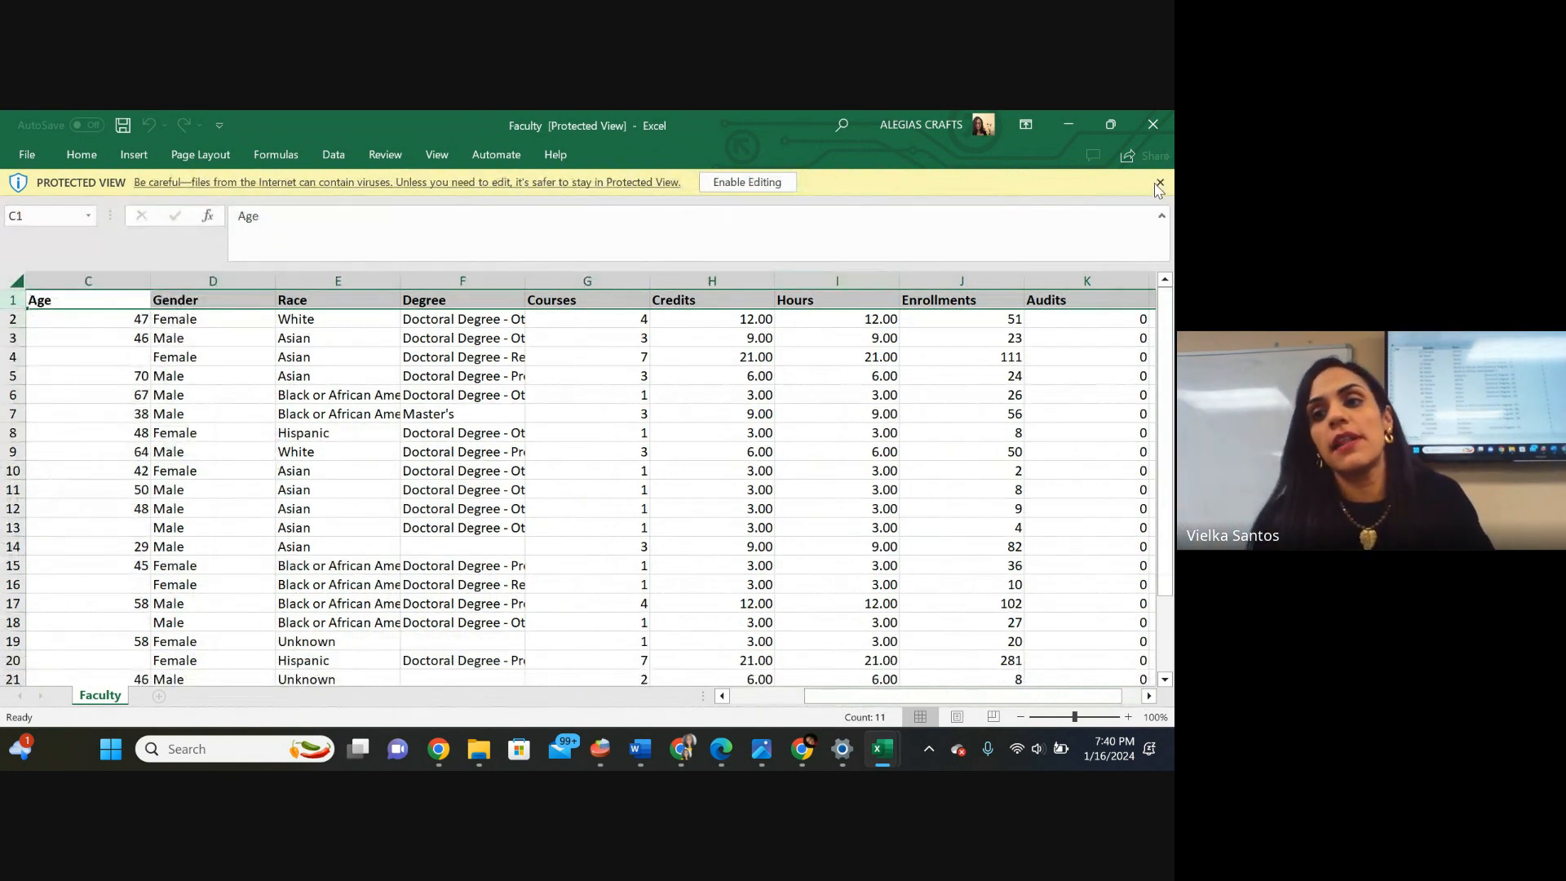
{"action": "left_click", "coordinate": [1160, 185]}
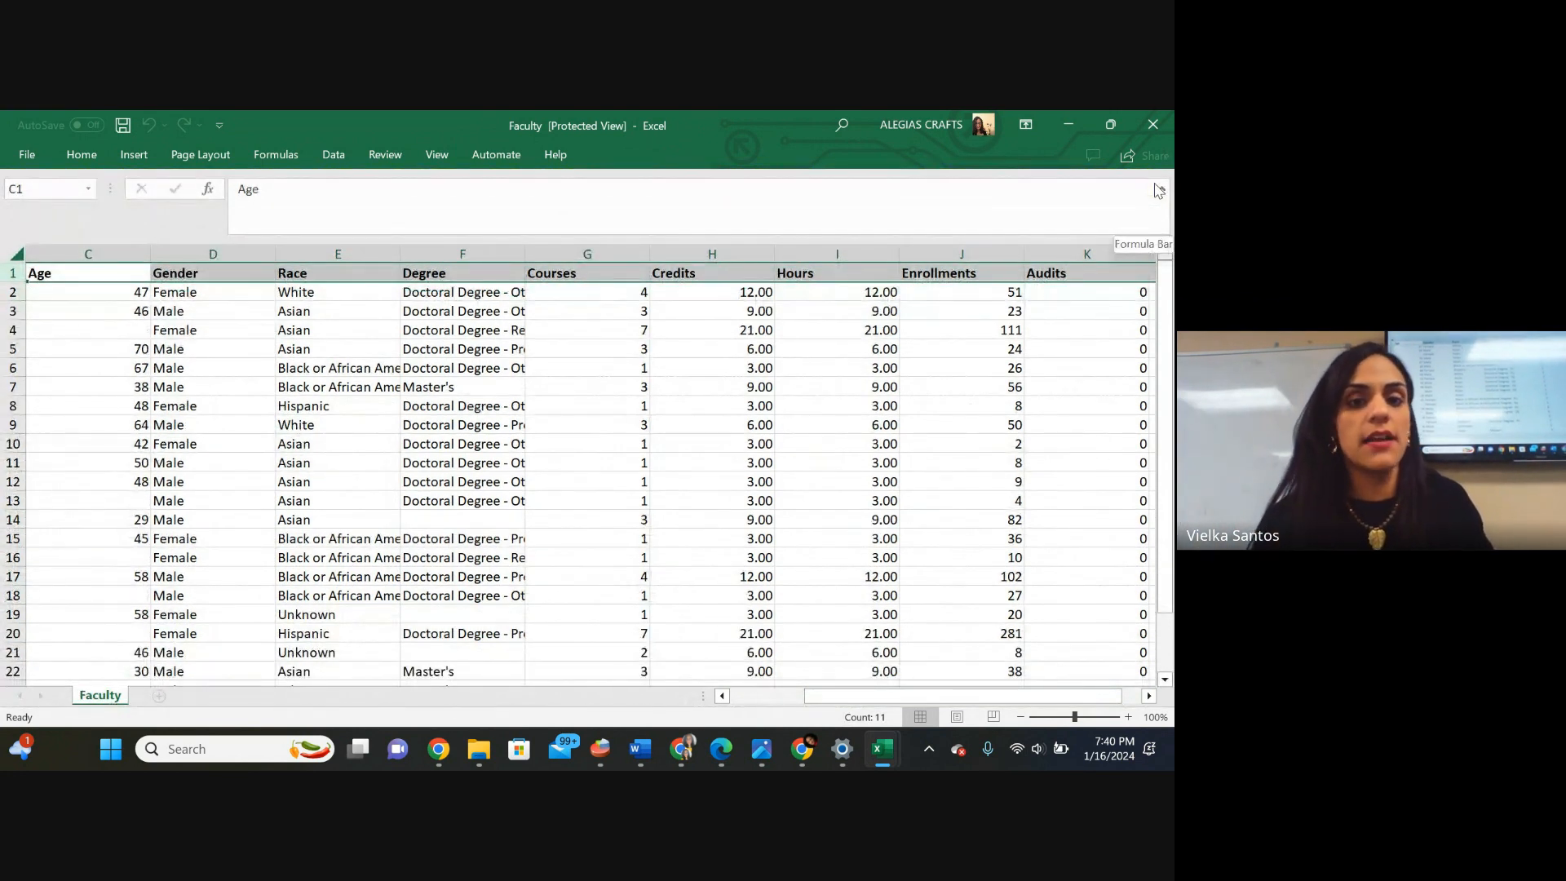
{"action": "left_click", "coordinate": [816, 463]}
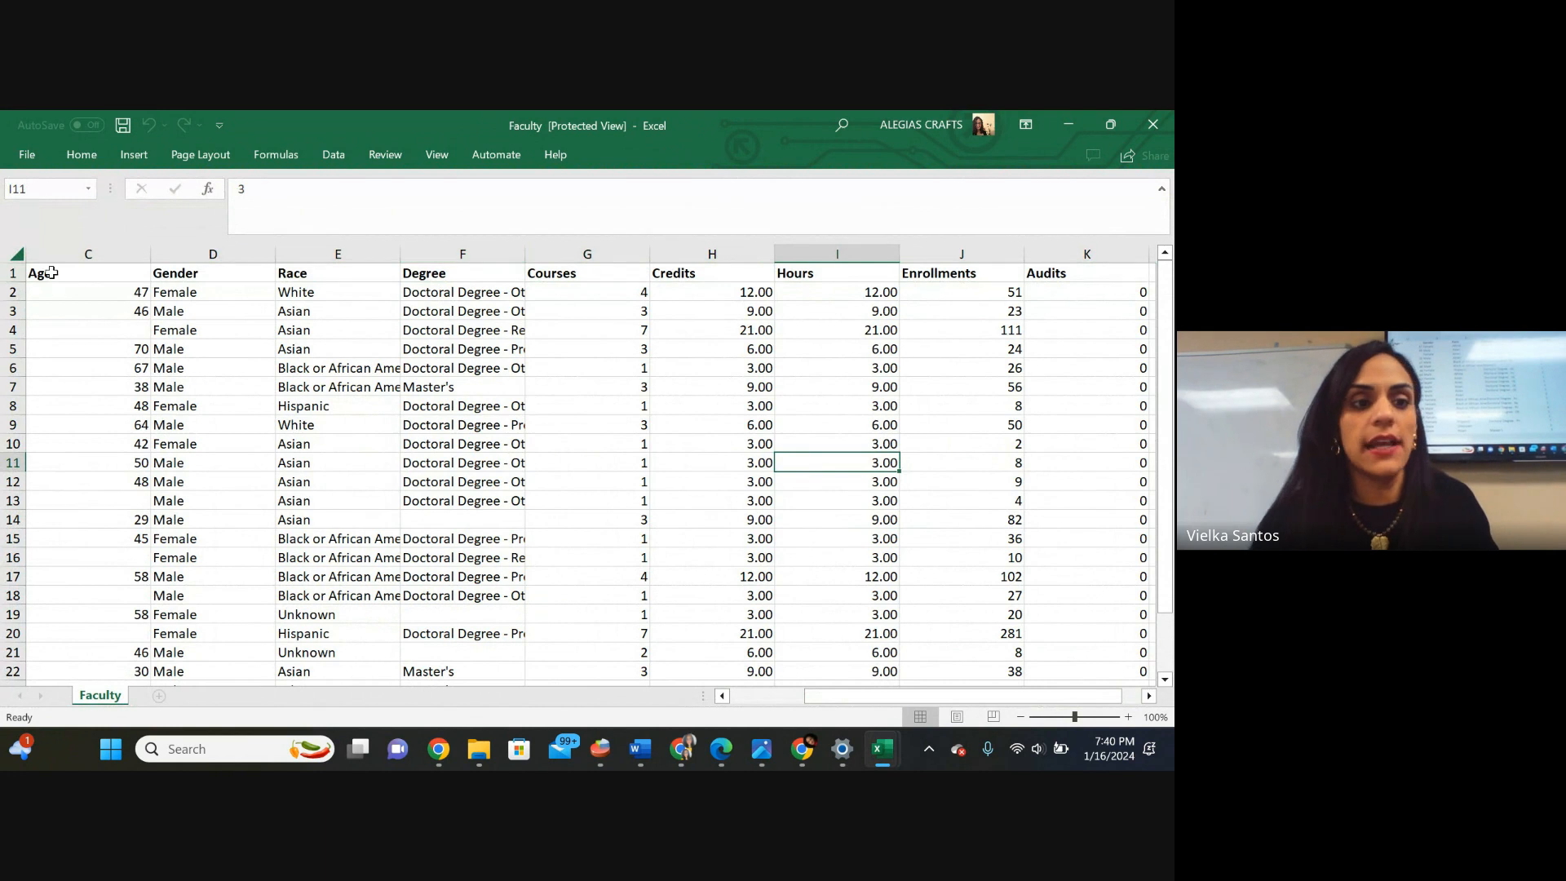
{"action": "left_click", "coordinate": [13, 272]}
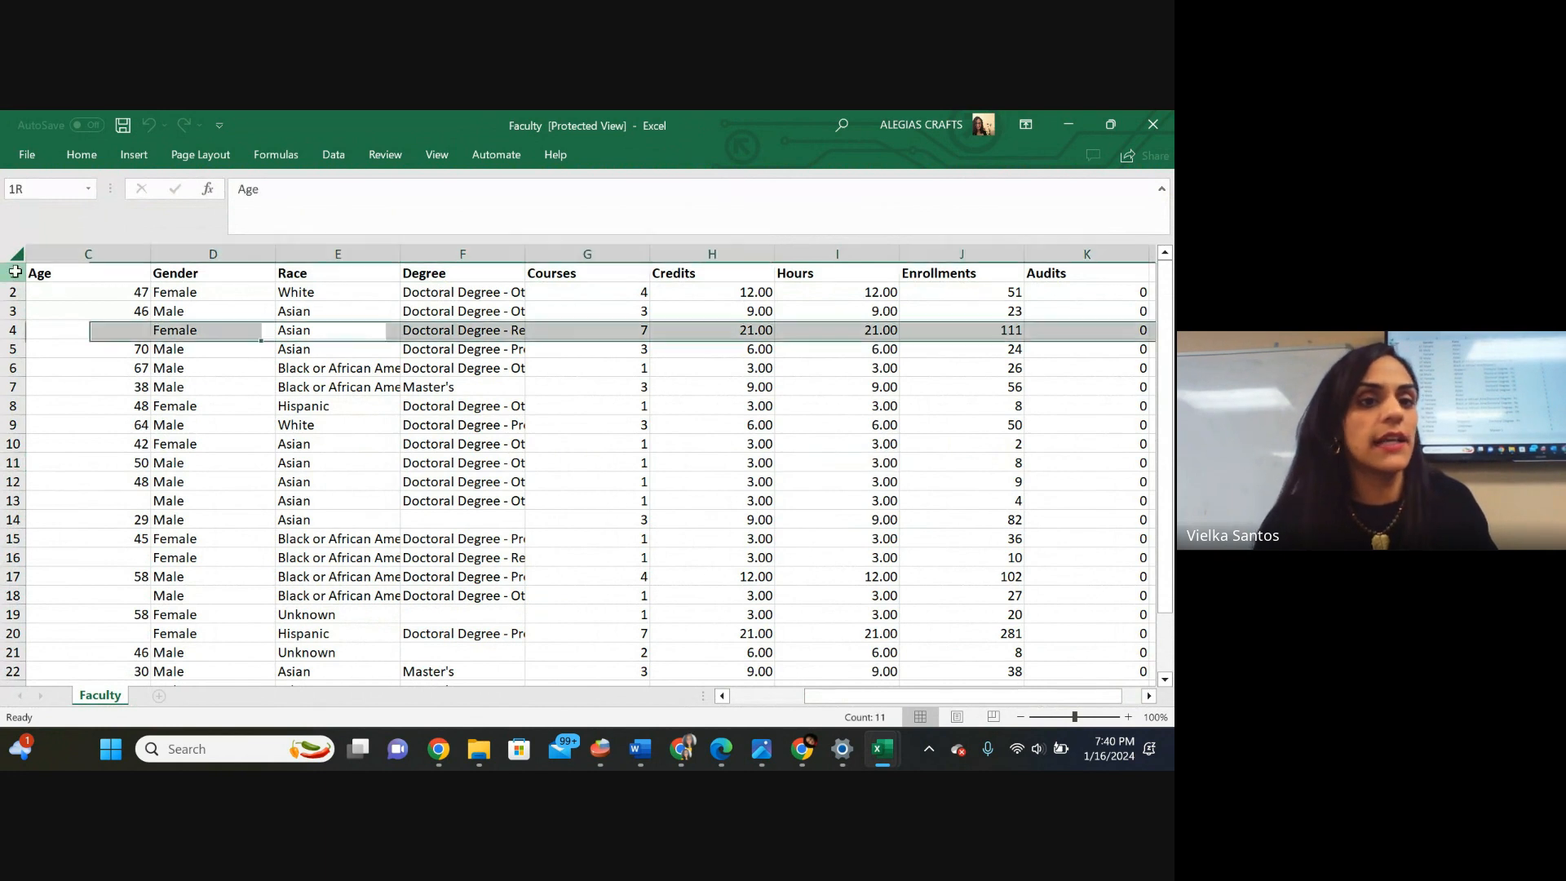
{"action": "left_click", "coordinate": [36, 157]}
{"action": "left_click", "coordinate": [31, 158]}
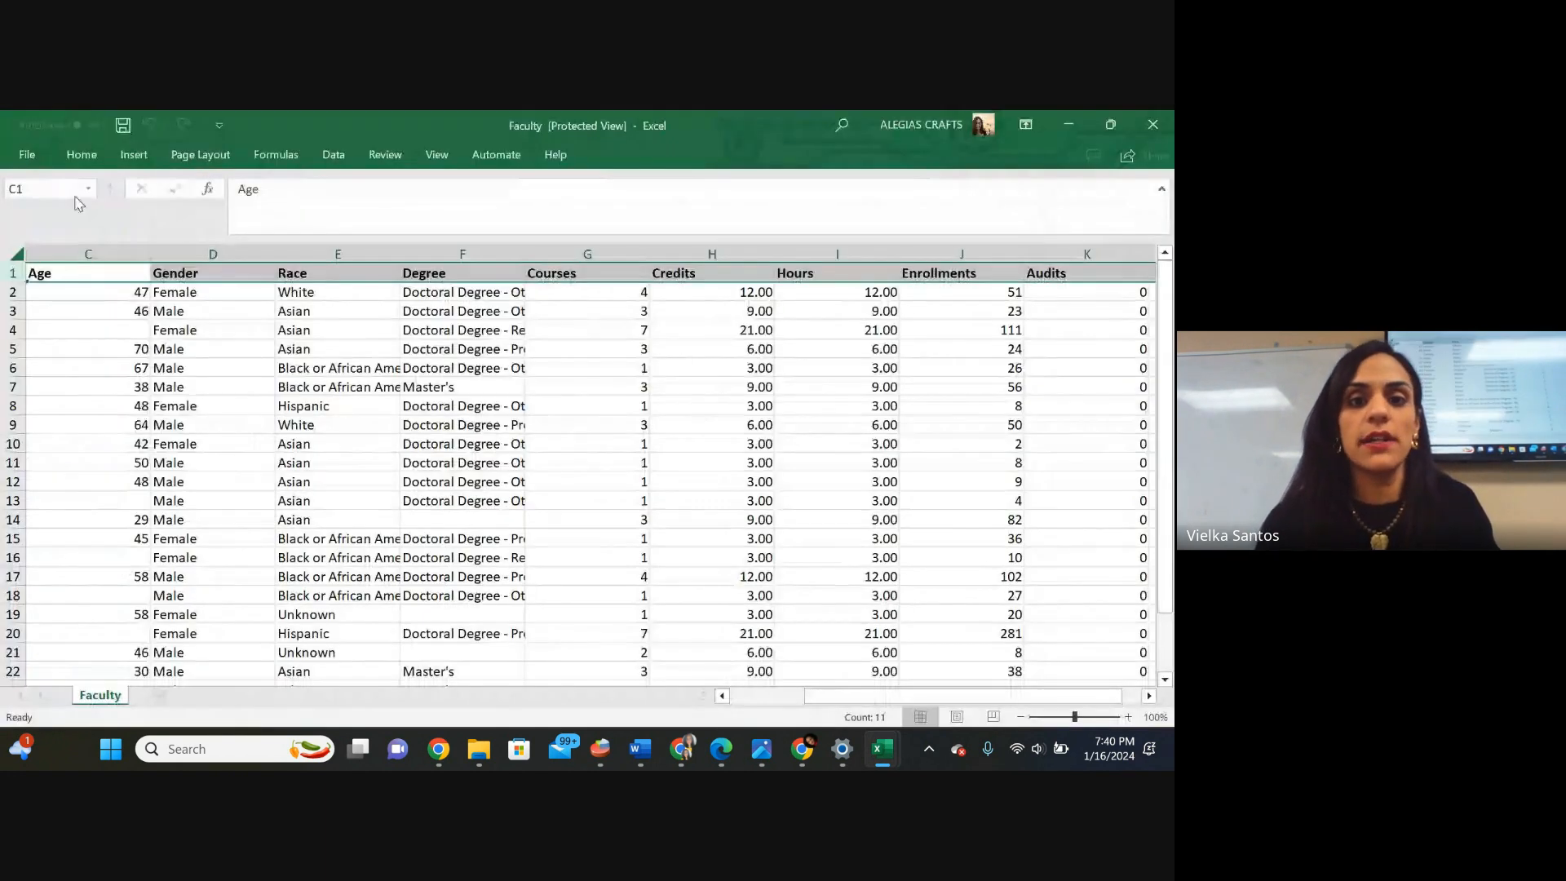
{"action": "left_click", "coordinate": [335, 365]}
{"action": "left_click", "coordinate": [171, 291]}
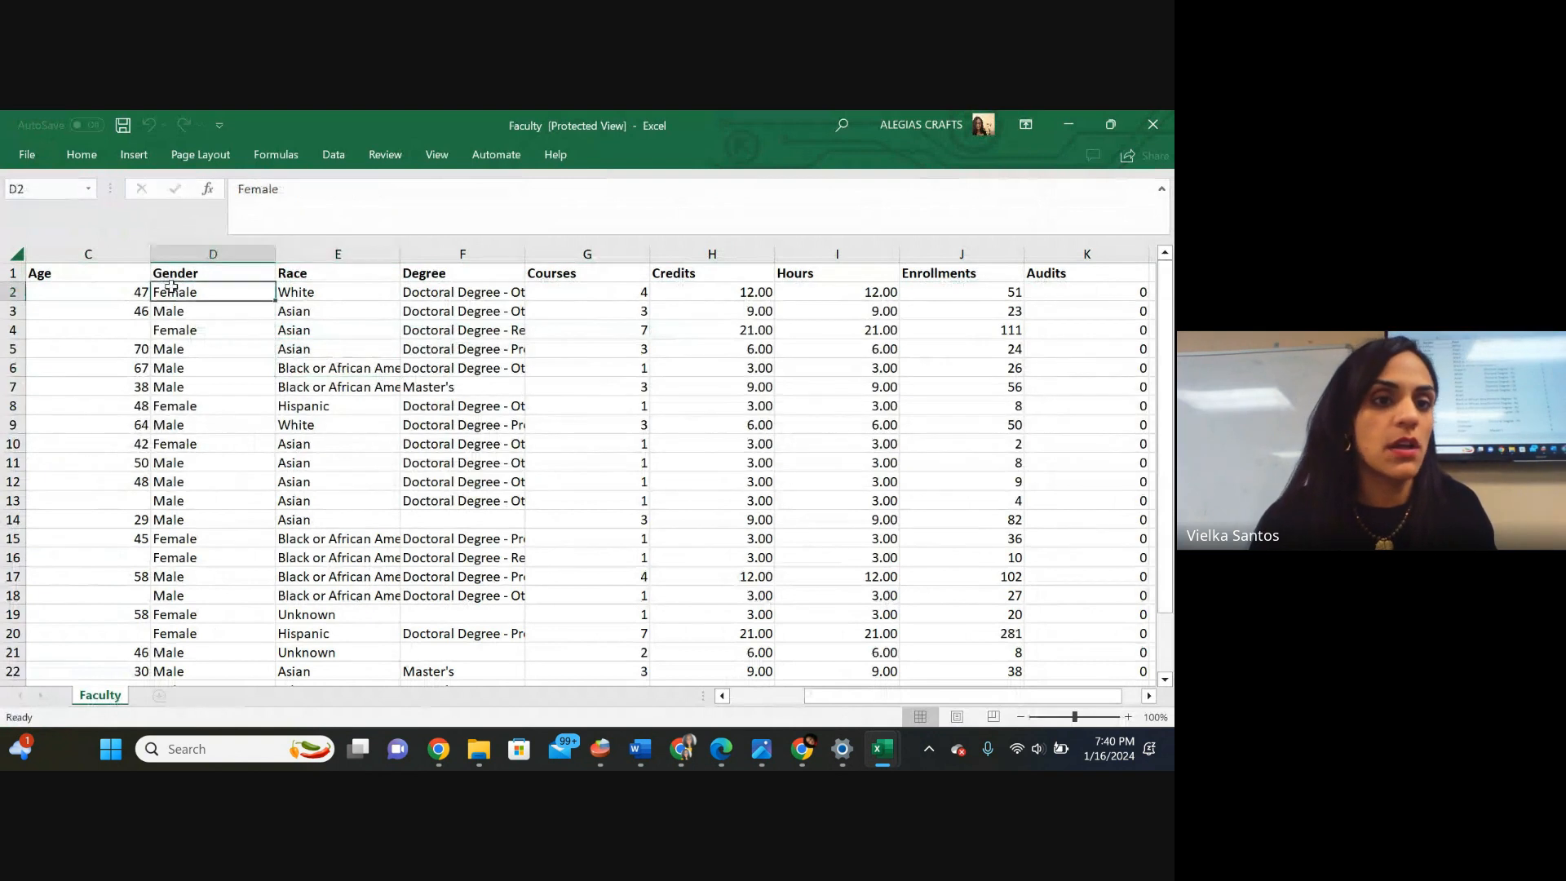
{"action": "left_click", "coordinate": [12, 272]}
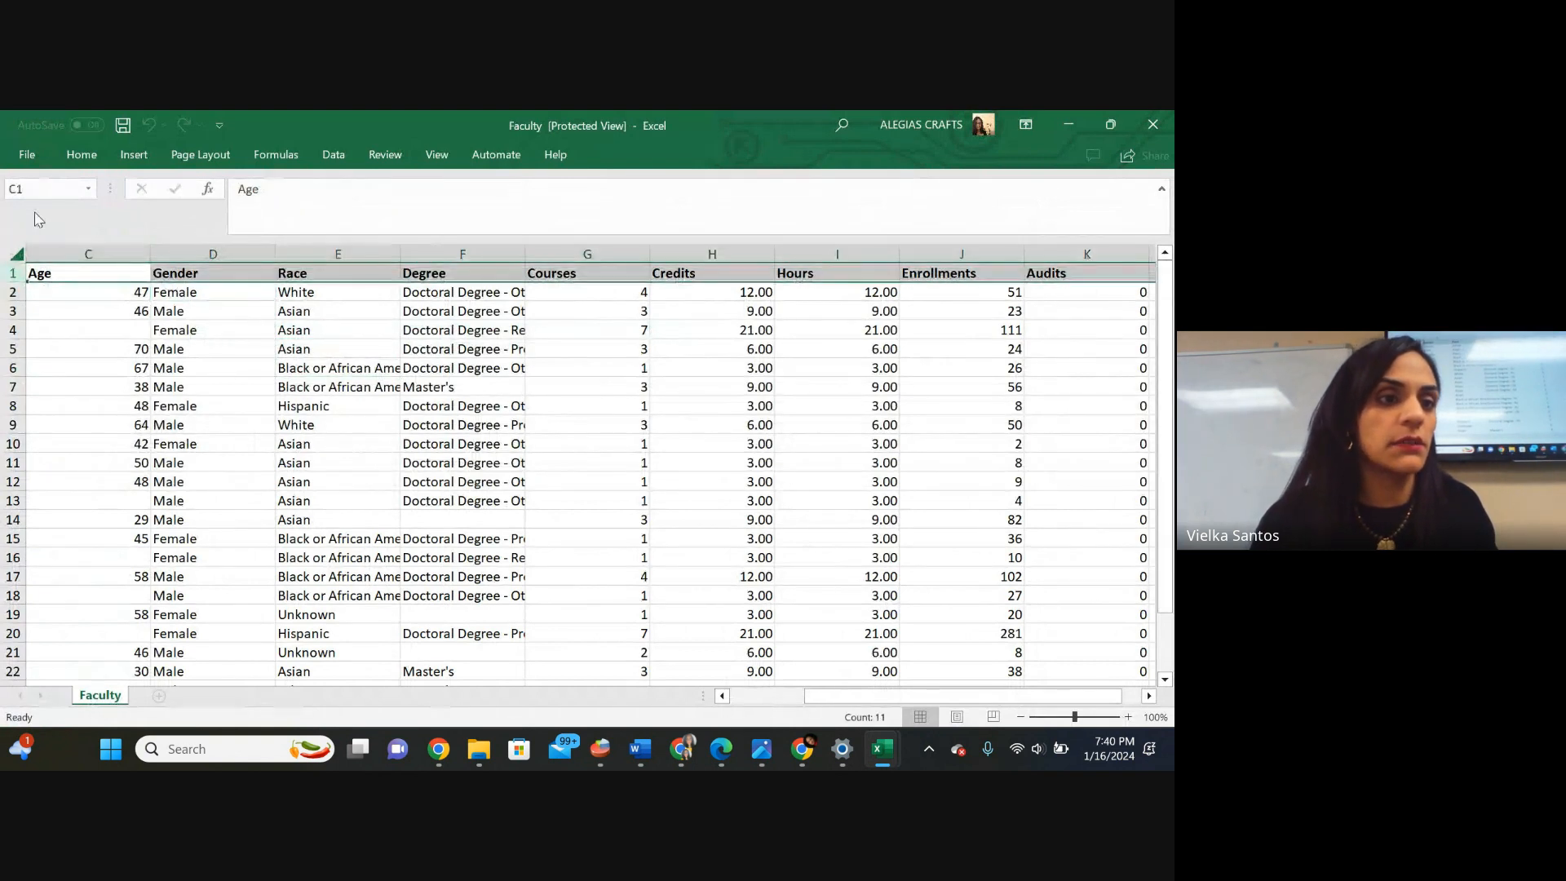
{"action": "left_click", "coordinate": [27, 155]}
{"action": "left_click", "coordinate": [32, 159]}
{"action": "left_click", "coordinate": [81, 155]}
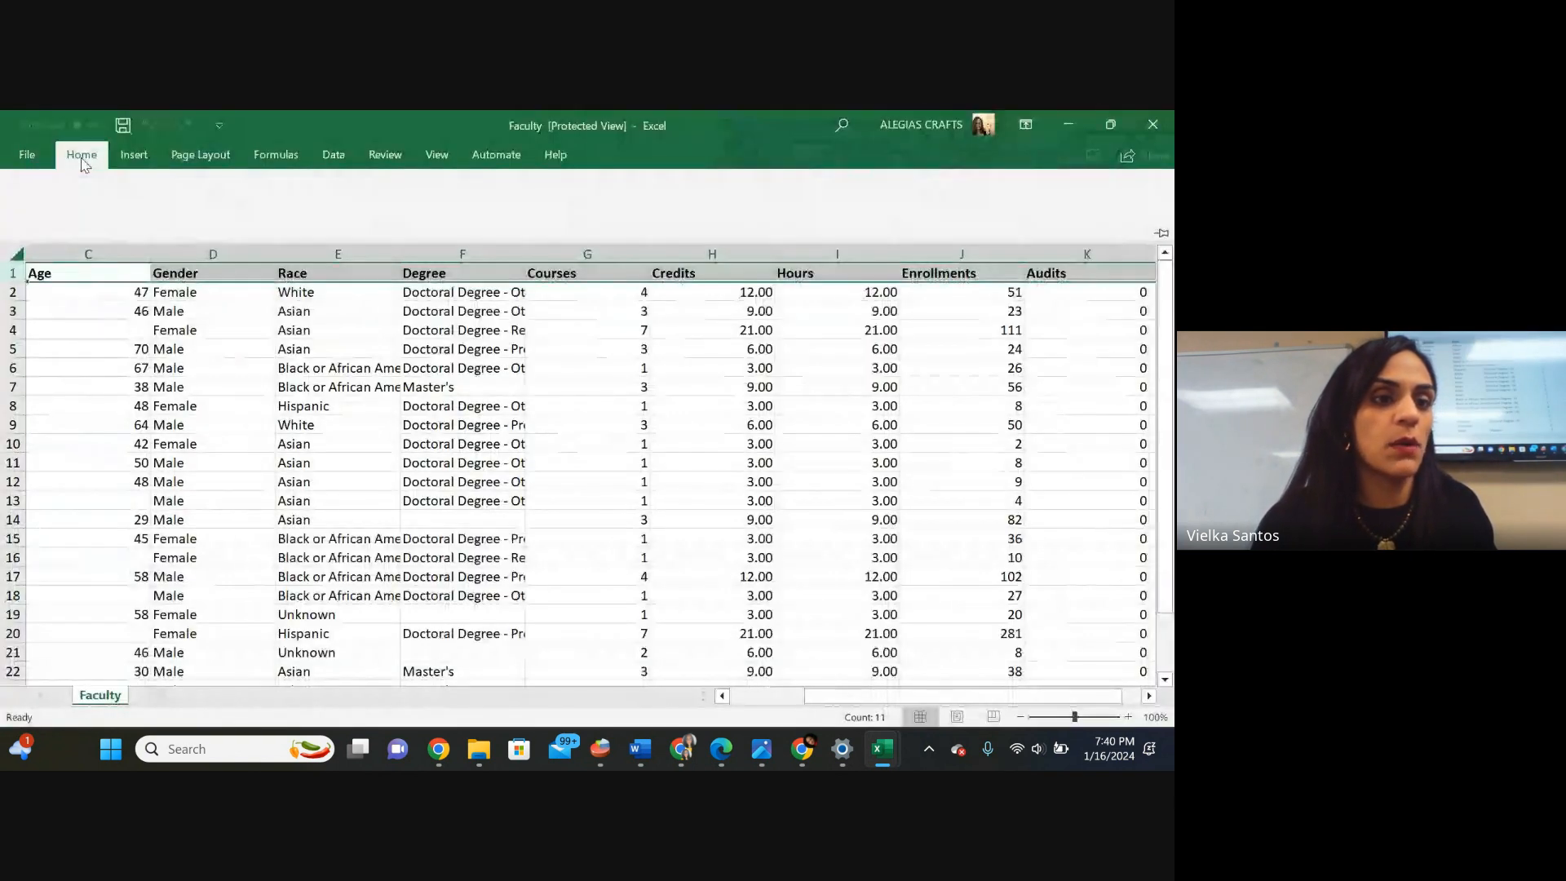
{"action": "left_click", "coordinate": [143, 159]}
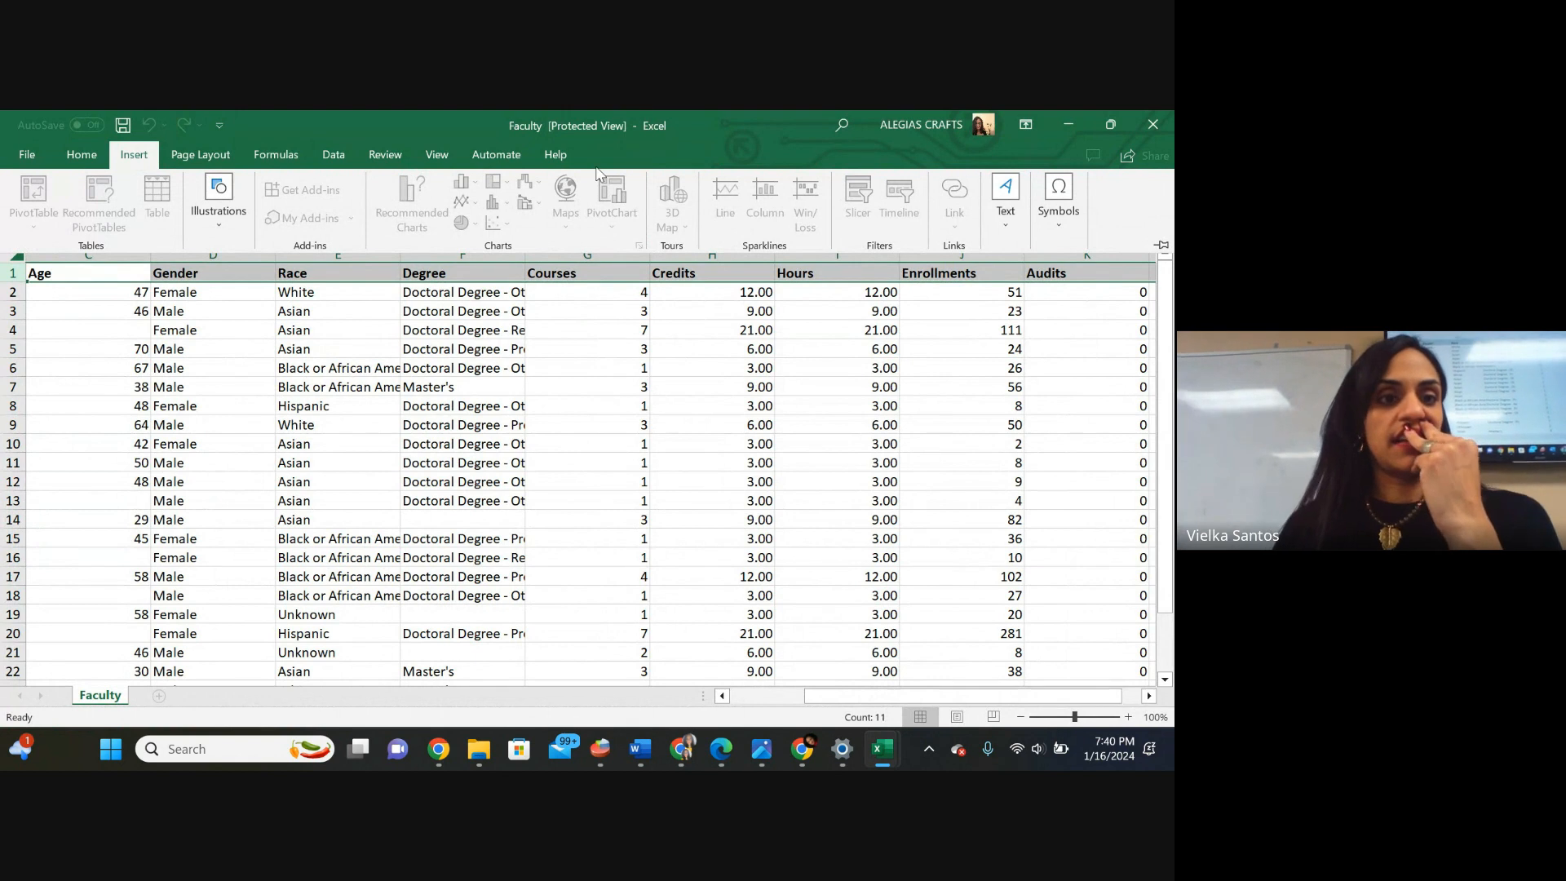
{"action": "left_click", "coordinate": [200, 155]}
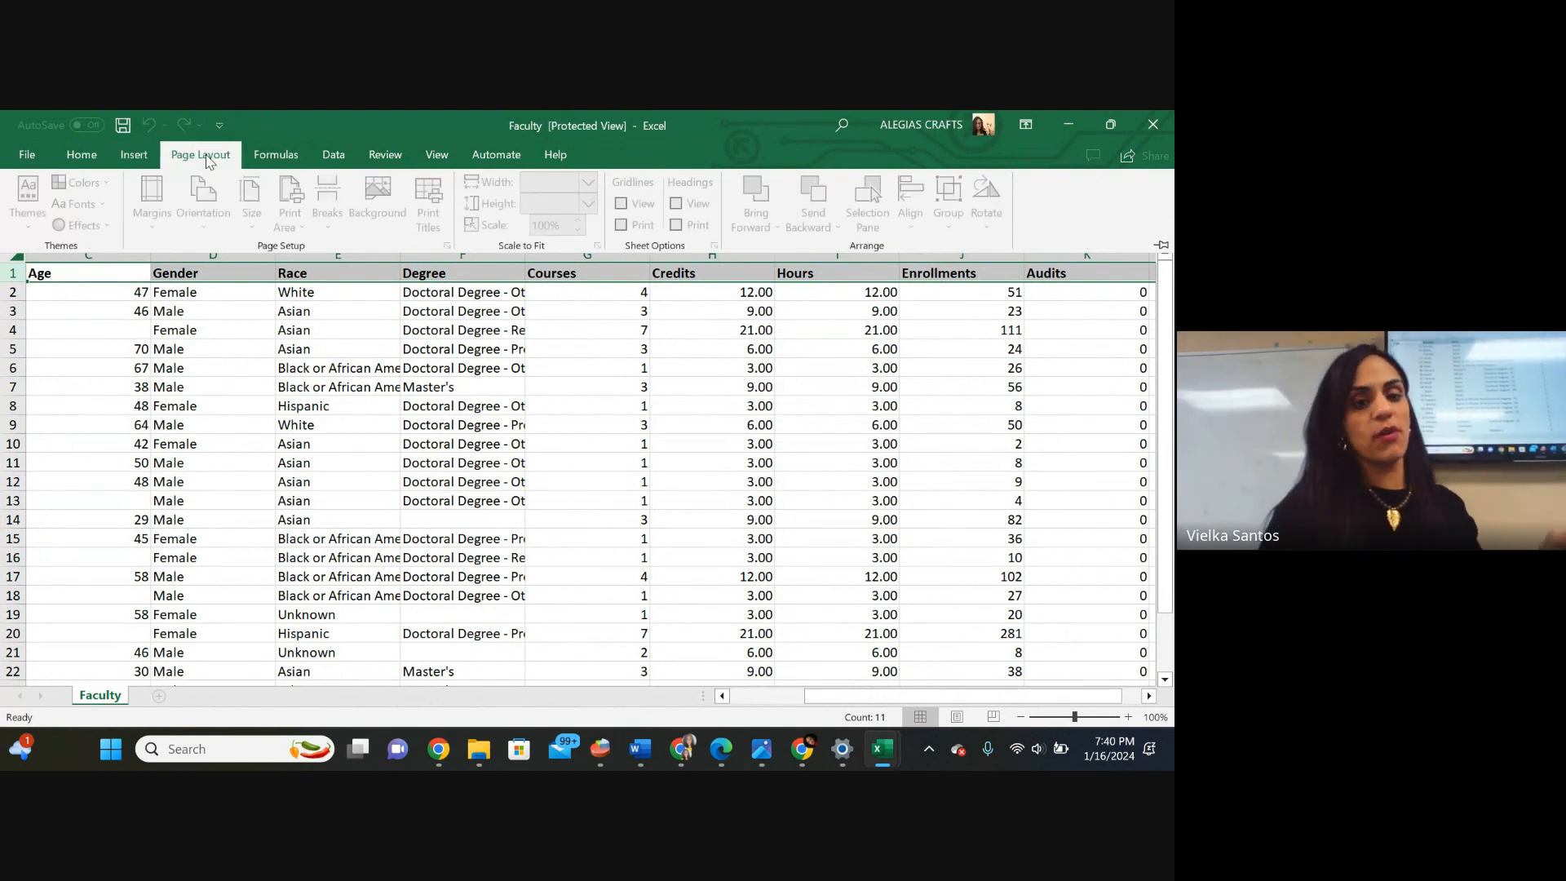
{"action": "left_click", "coordinate": [59, 275]}
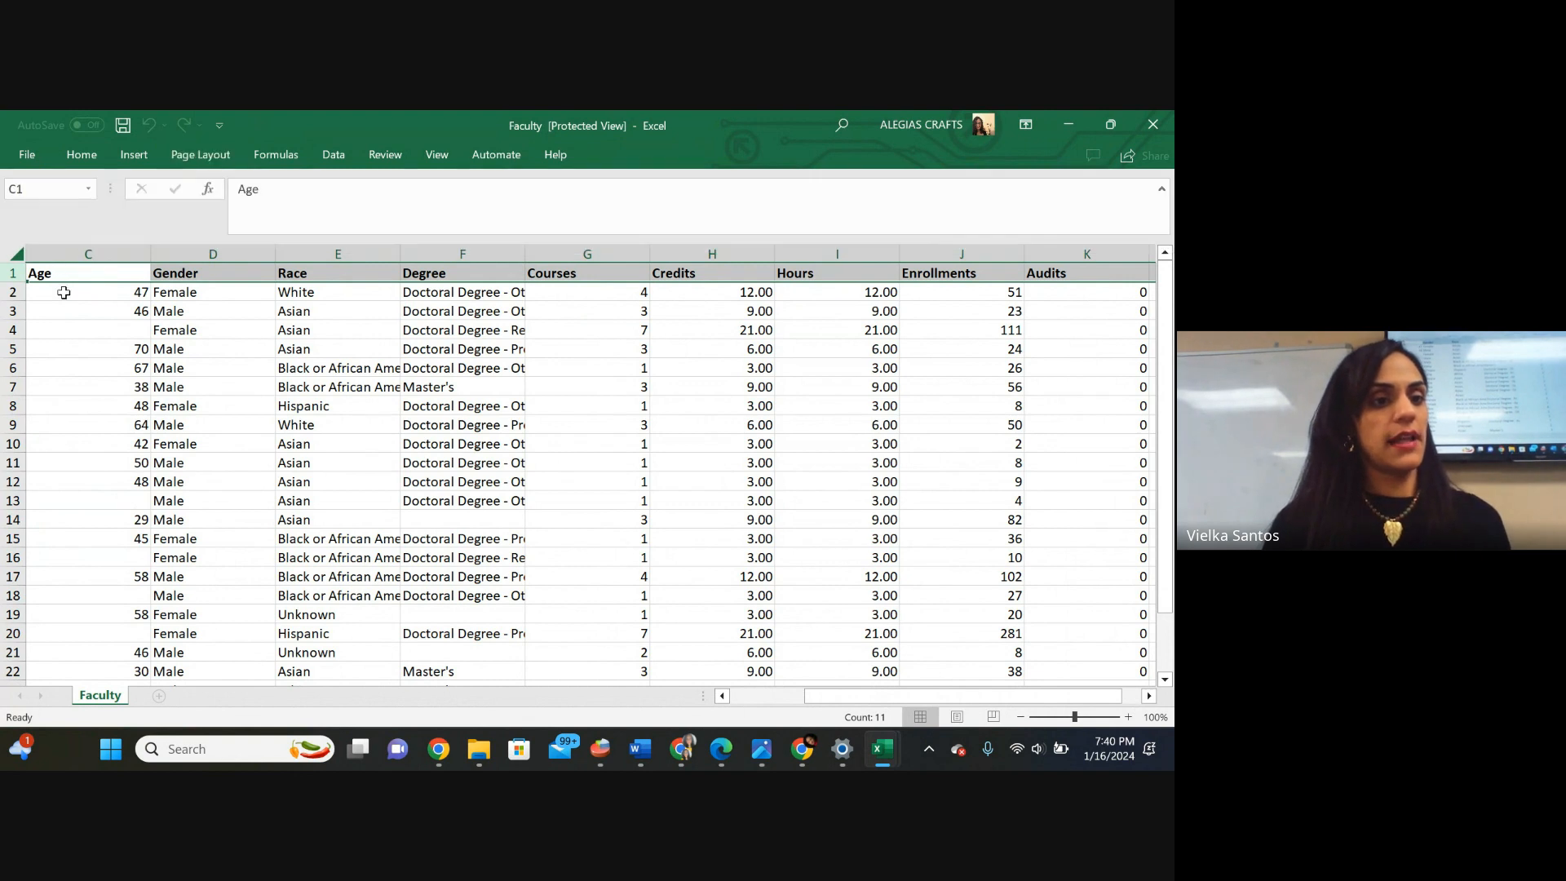
Copy the Faculty sheet's data from the Age header in C1 through the last Audits row, K26.
{"action": "left_click", "coordinate": [55, 277]}
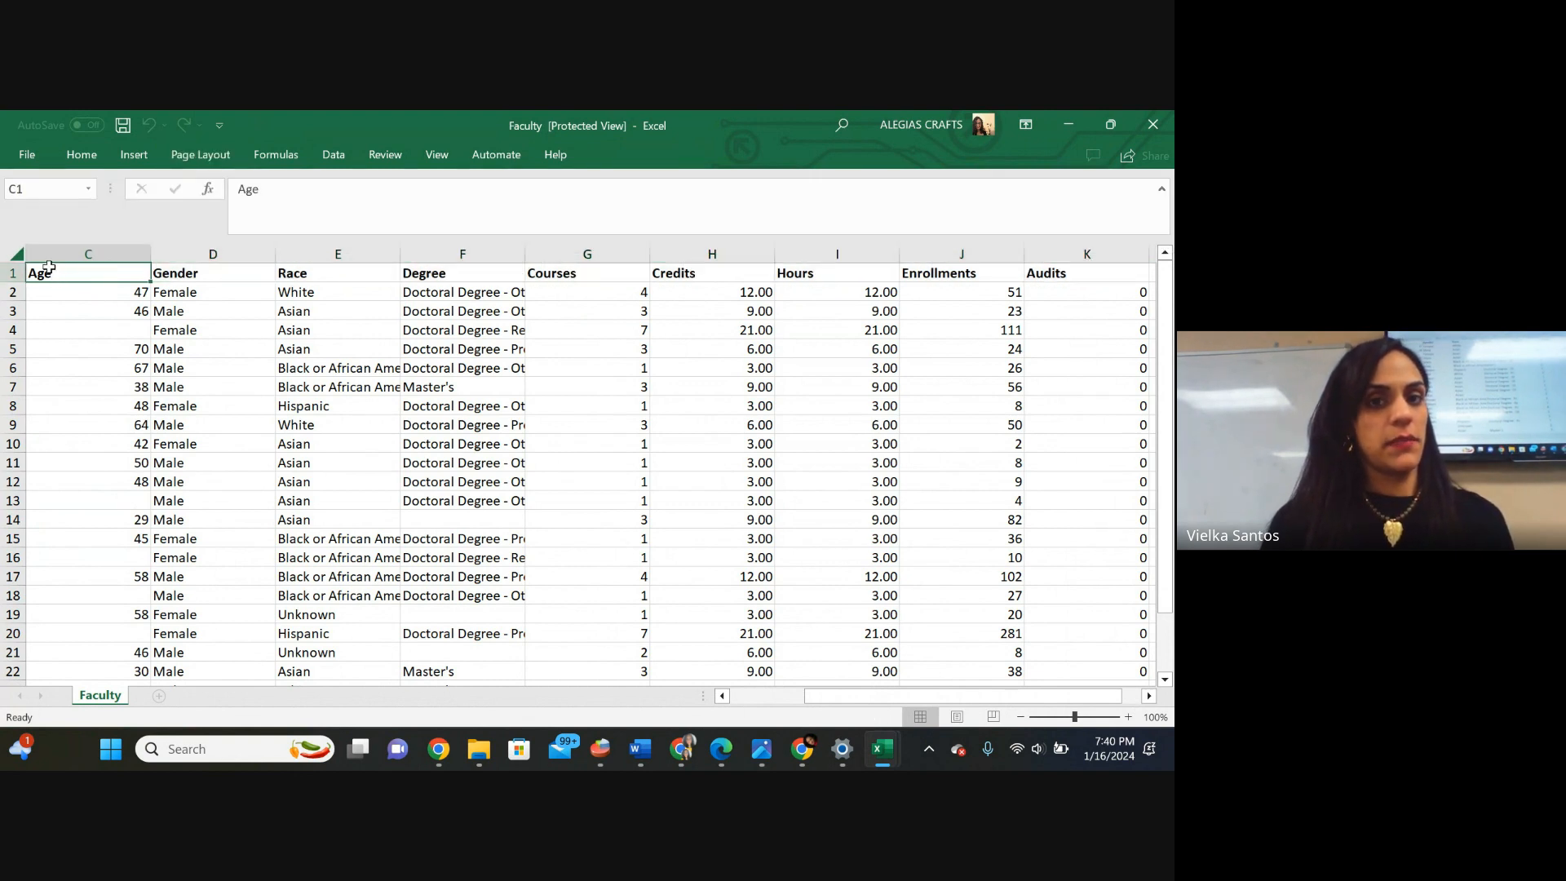
{"action": "left_click_drag", "start_coordinate": [72, 275], "coordinate": [555, 645]}
{"action": "key", "text": "ctrl+c"}
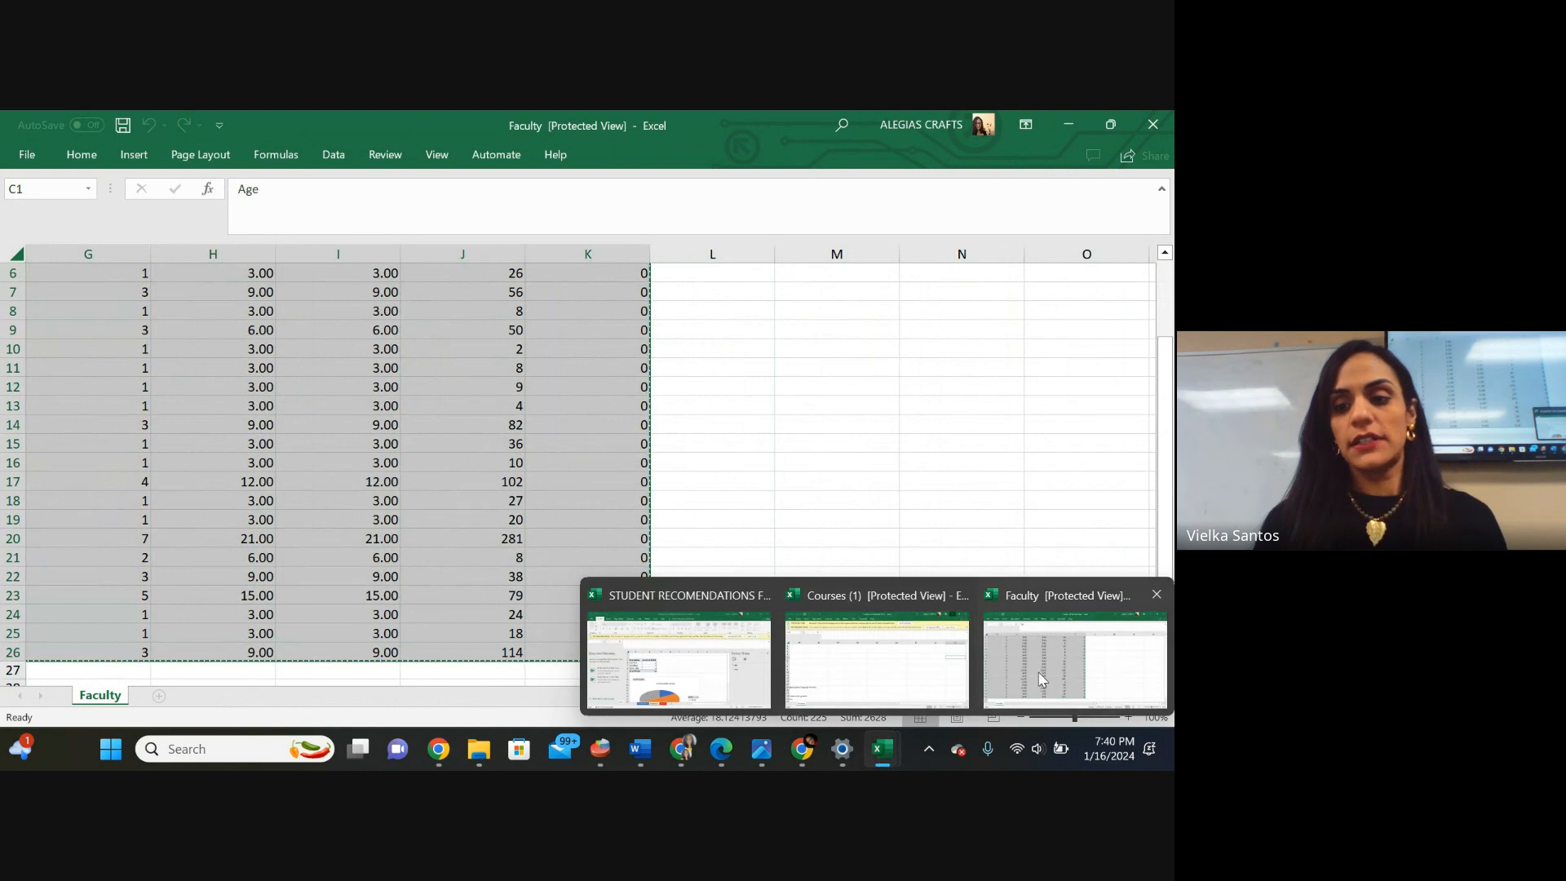
Switch to the STUDENT RECOMENDATIONS FOR RU SURVEY workbook, add a new sheet after RESULTS, and paste the copied faculty data at A1.
{"action": "mouse_move", "coordinate": [888, 752]}
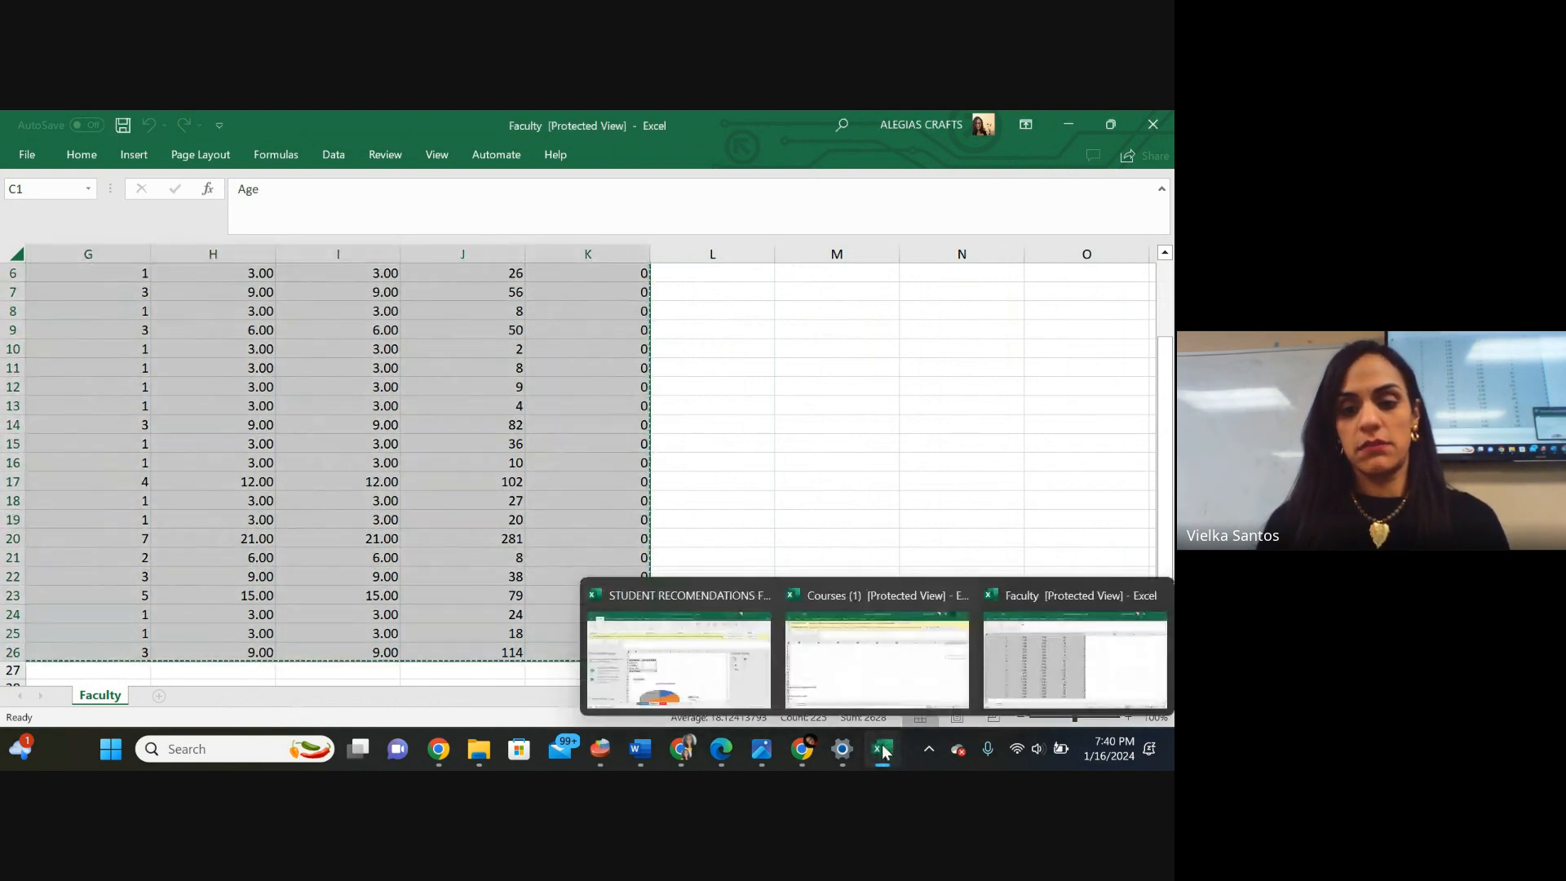
{"action": "left_click", "coordinate": [645, 652]}
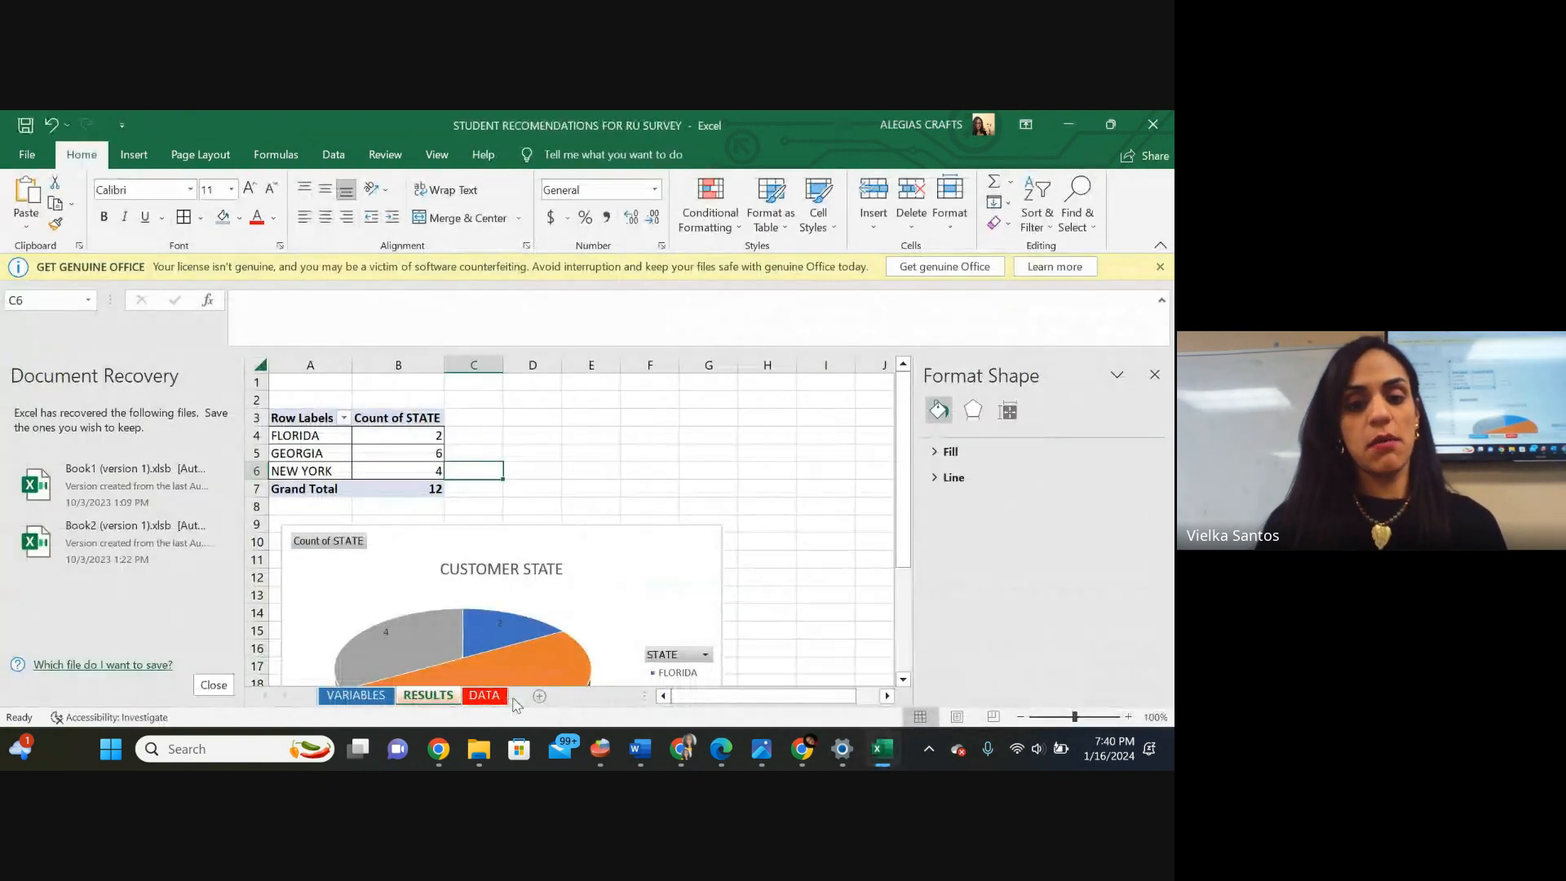
{"action": "left_click", "coordinate": [539, 698]}
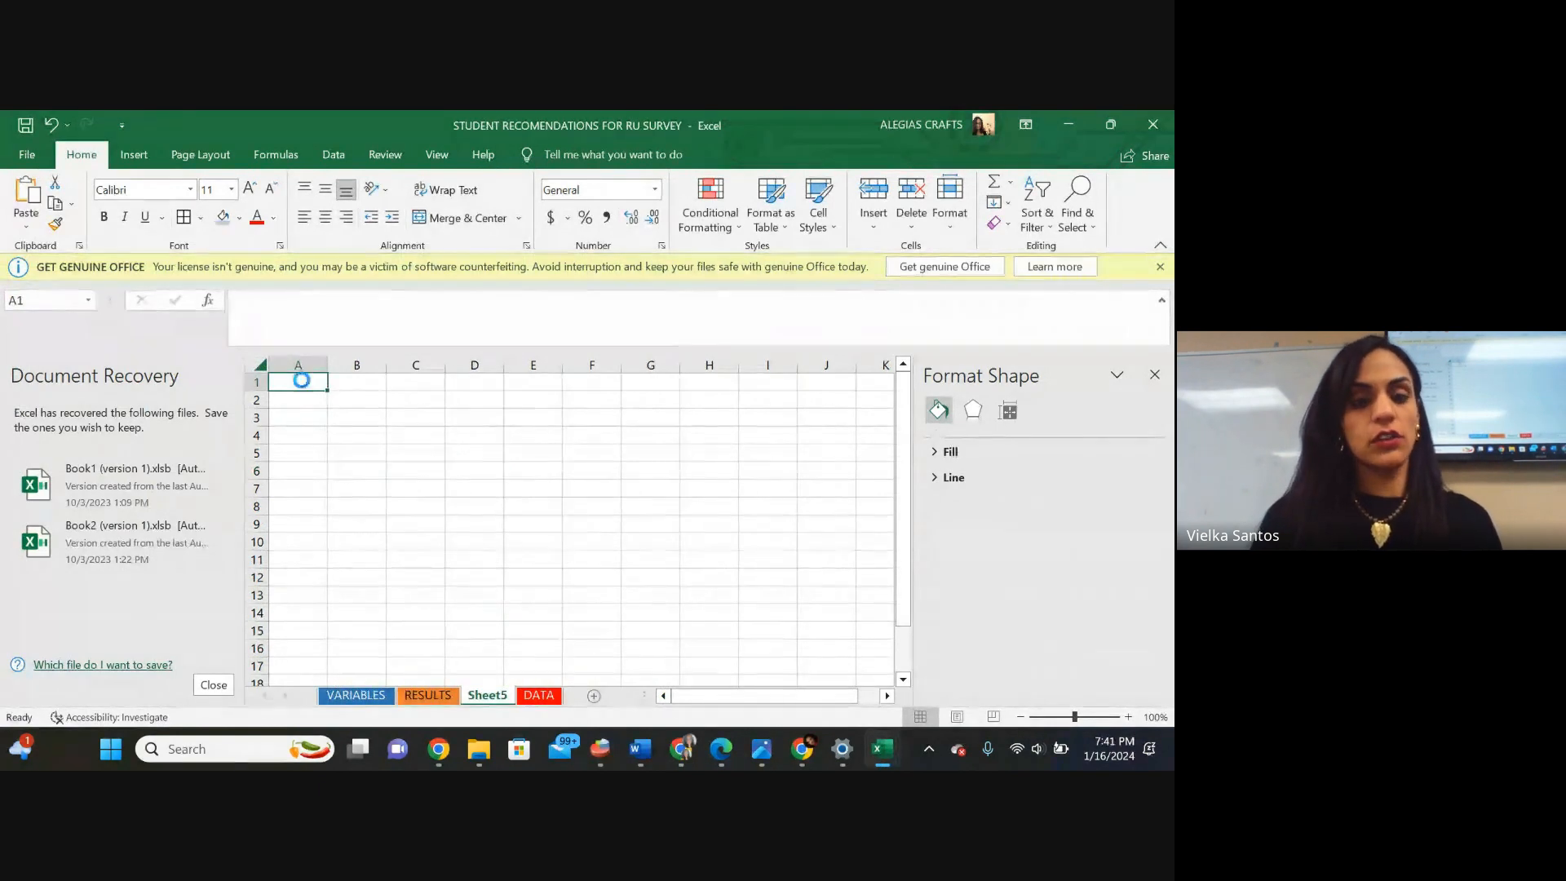
{"action": "key", "text": "ctrl+v"}
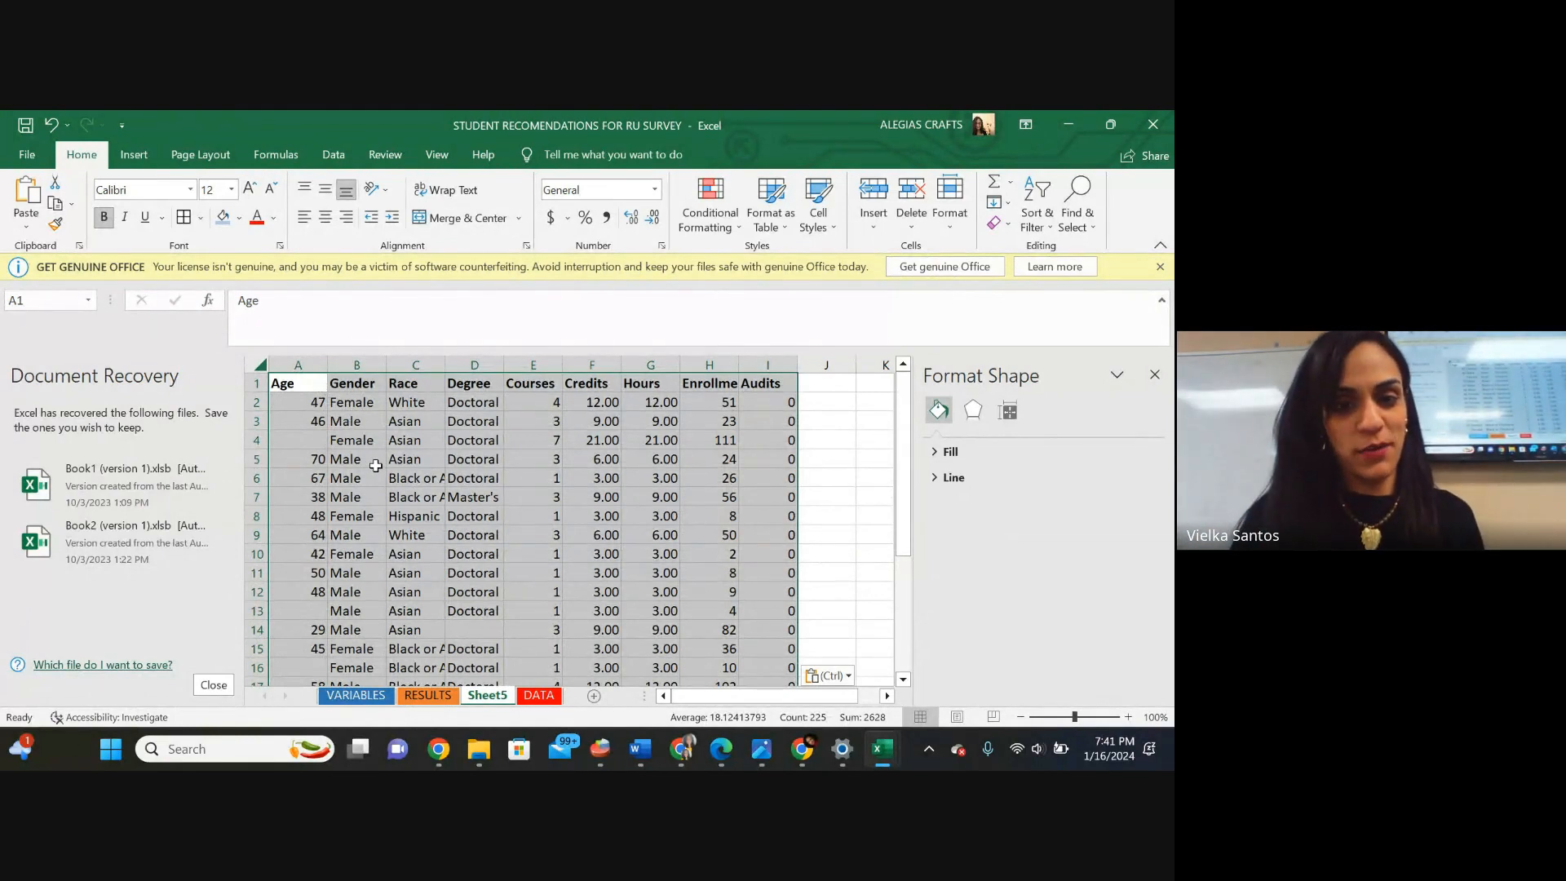
Apply all borders to the pasted faculty table and add filters to its header row.
{"action": "left_click", "coordinate": [185, 217]}
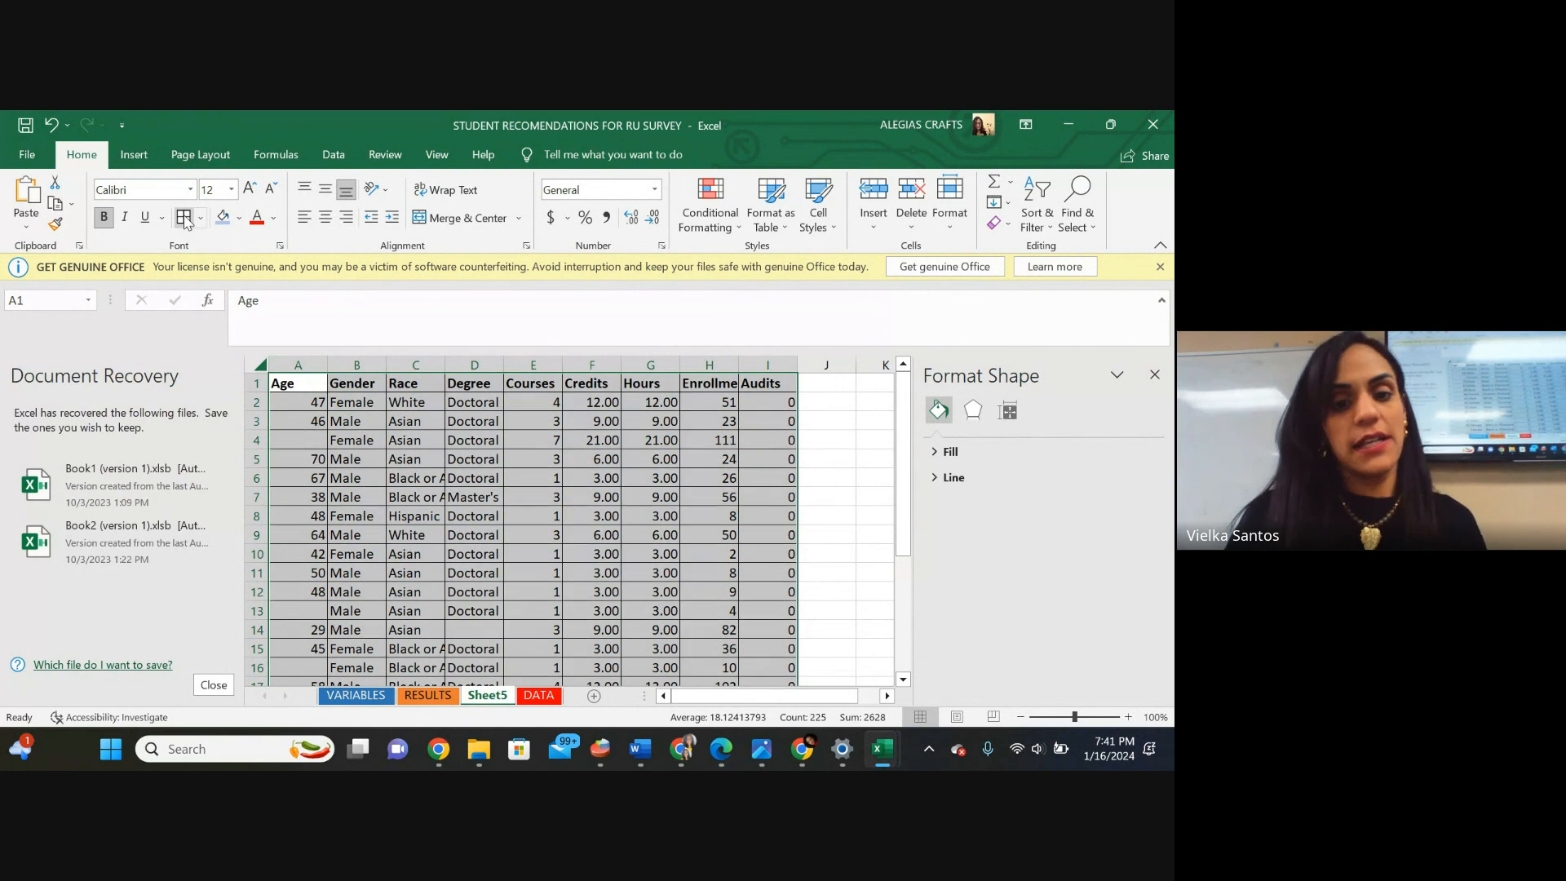
{"action": "left_click", "coordinate": [472, 482]}
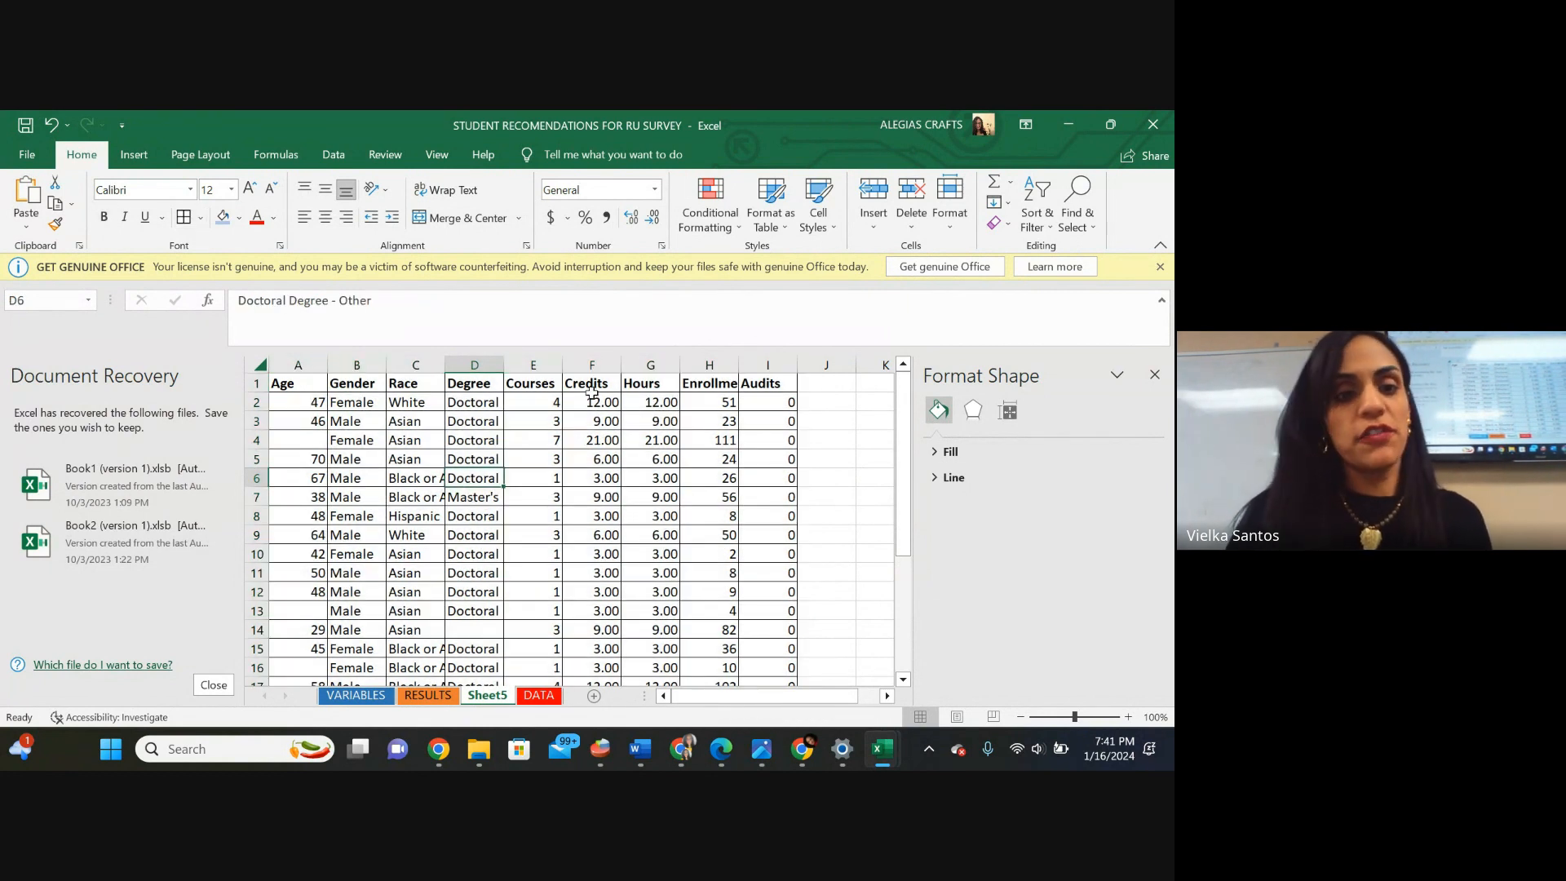
{"action": "left_click", "coordinate": [256, 381]}
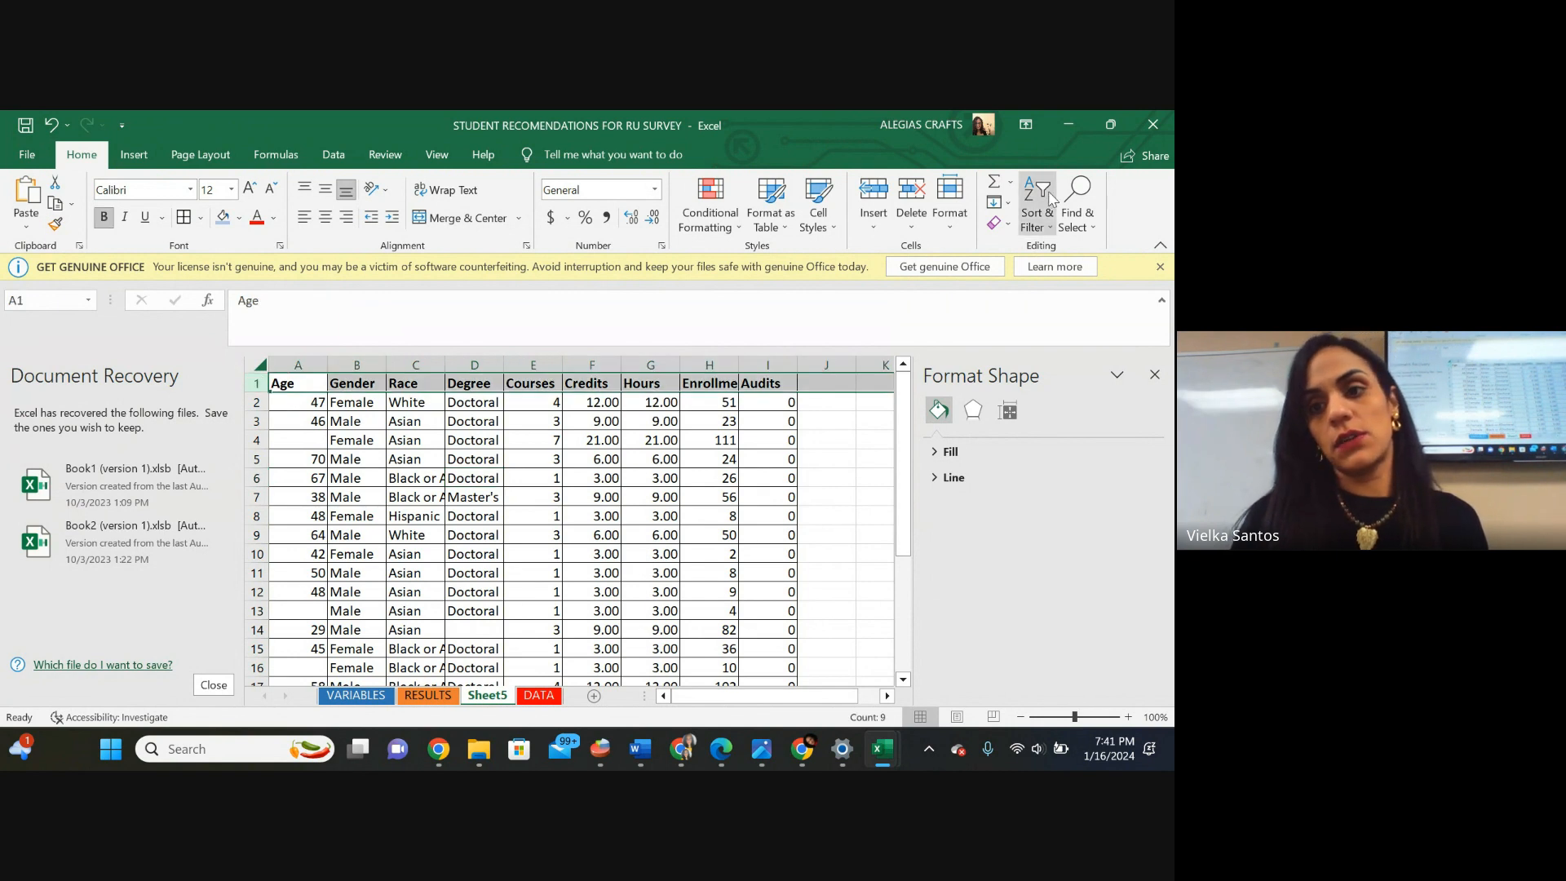
{"action": "left_click", "coordinate": [1037, 217]}
{"action": "left_click", "coordinate": [1058, 318]}
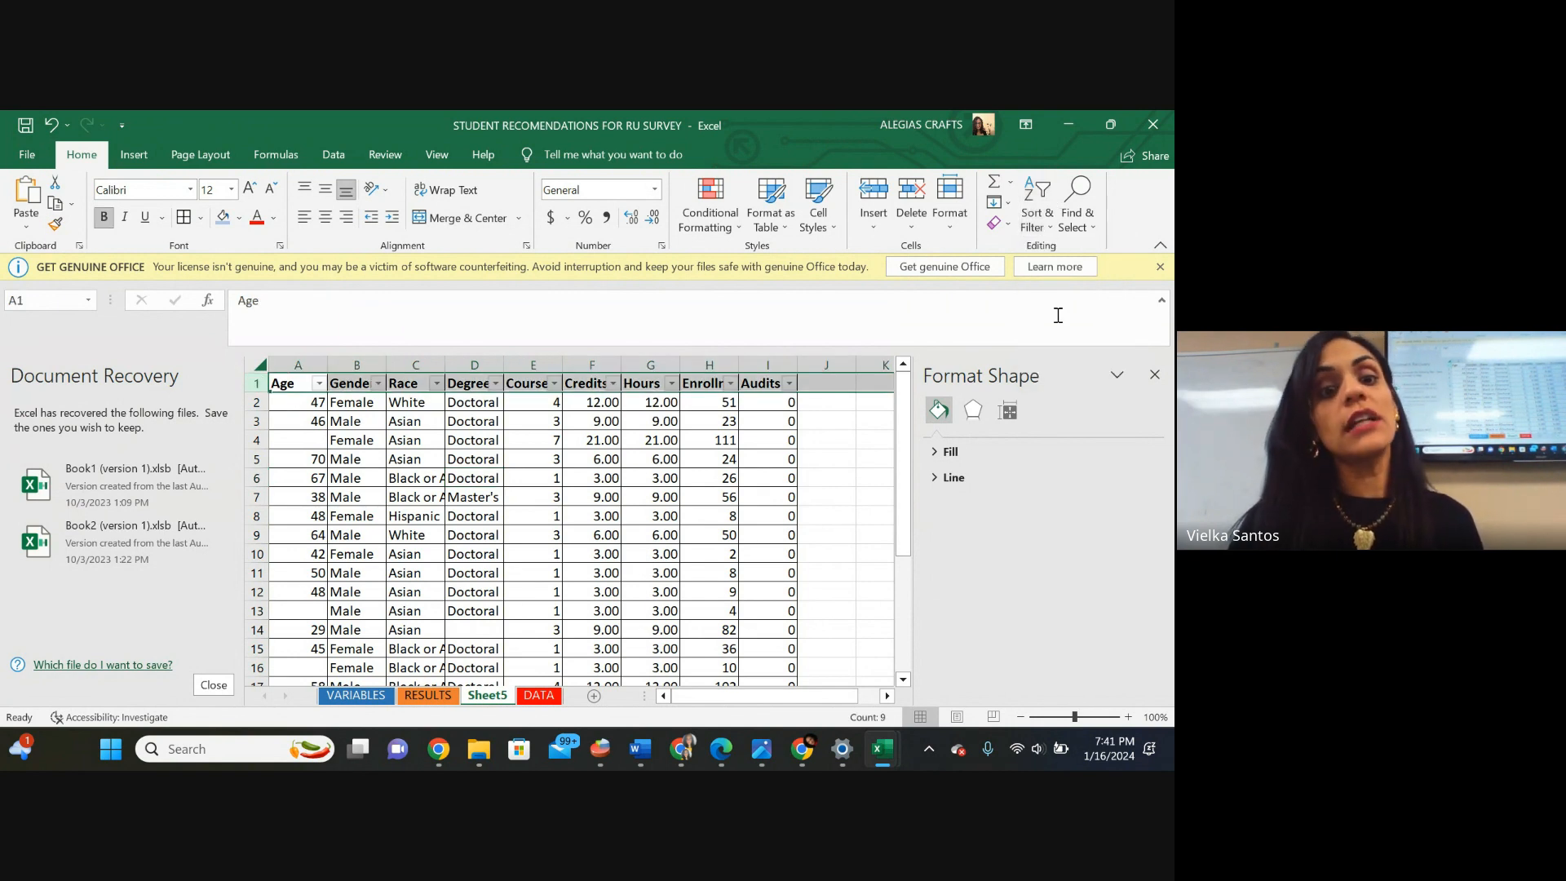
Widen the Gender, Age and Race columns of the faculty table.
{"action": "left_click", "coordinate": [646, 462]}
{"action": "left_click_drag", "start_coordinate": [386, 367], "coordinate": [483, 390]}
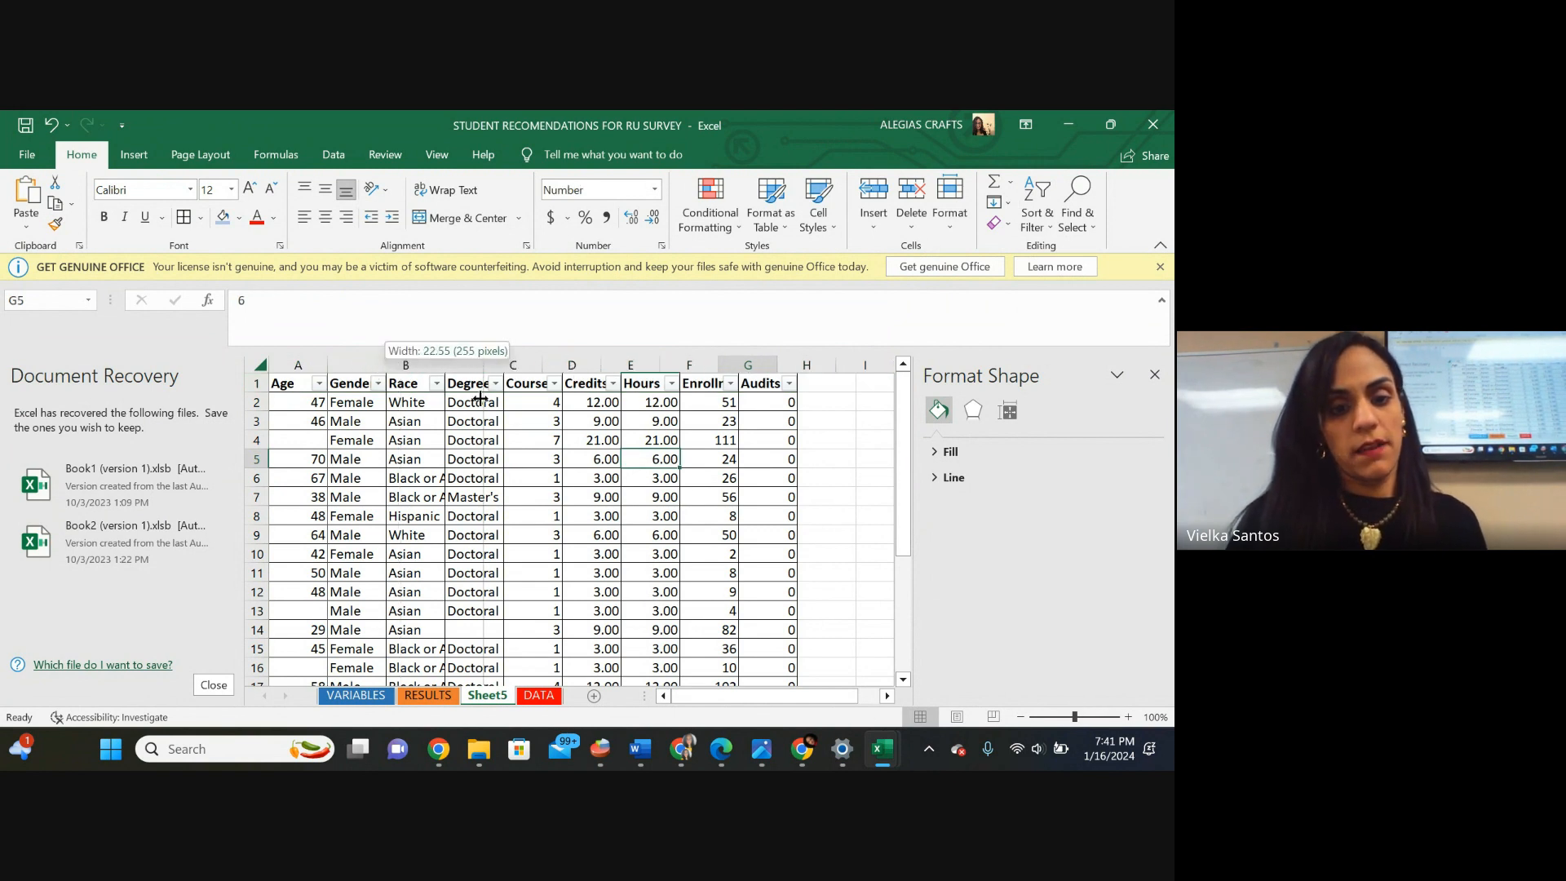
{"action": "left_click_drag", "start_coordinate": [327, 364], "coordinate": [377, 365]}
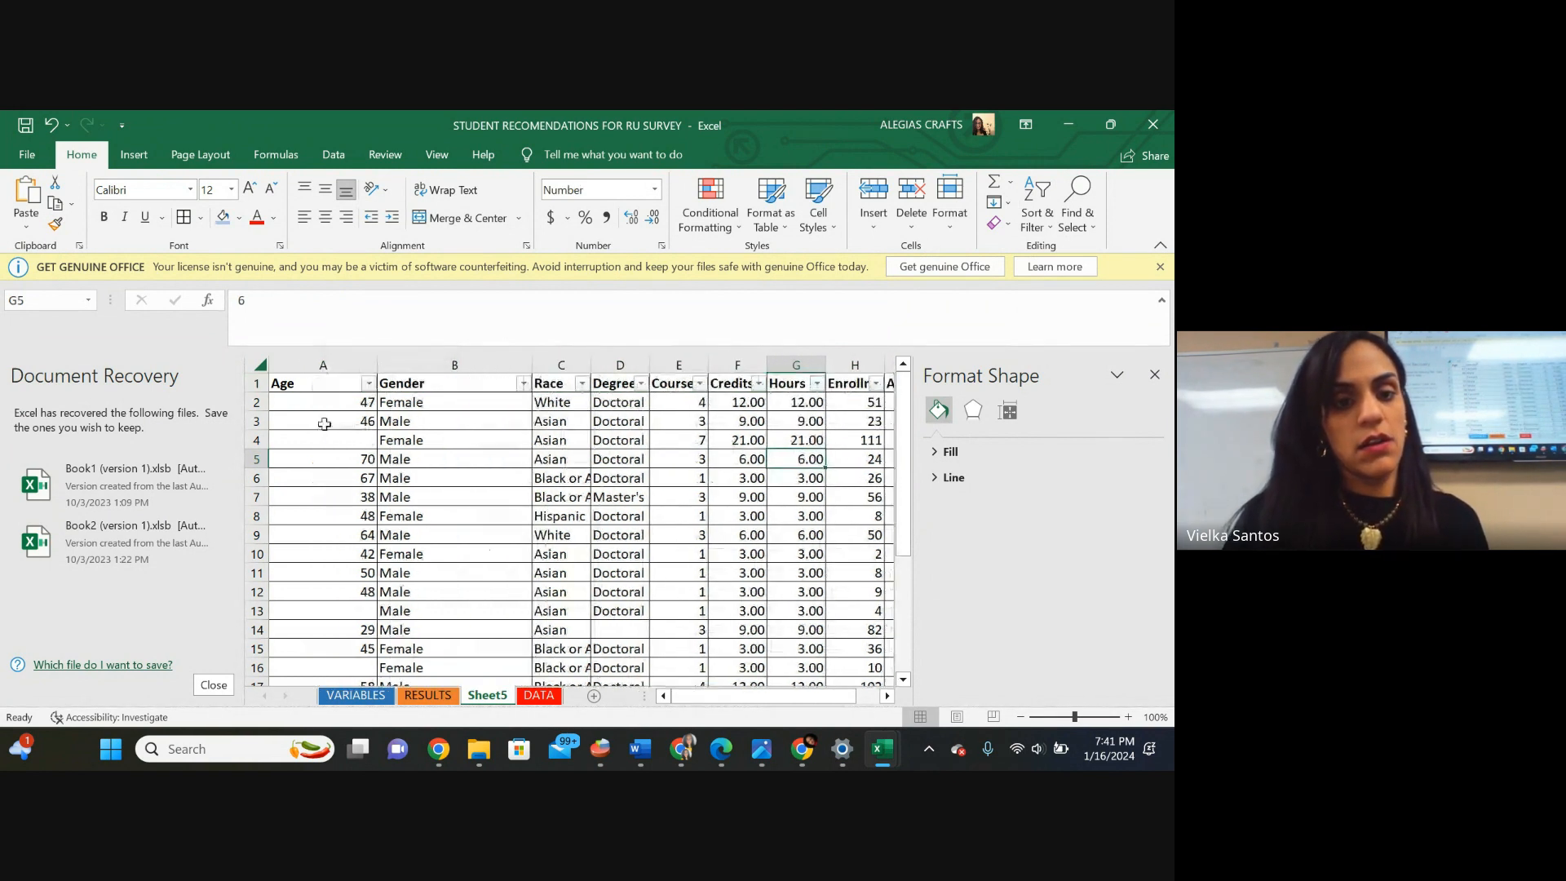
{"action": "left_click", "coordinate": [326, 462]}
{"action": "left_click_drag", "start_coordinate": [586, 365], "coordinate": [599, 365]}
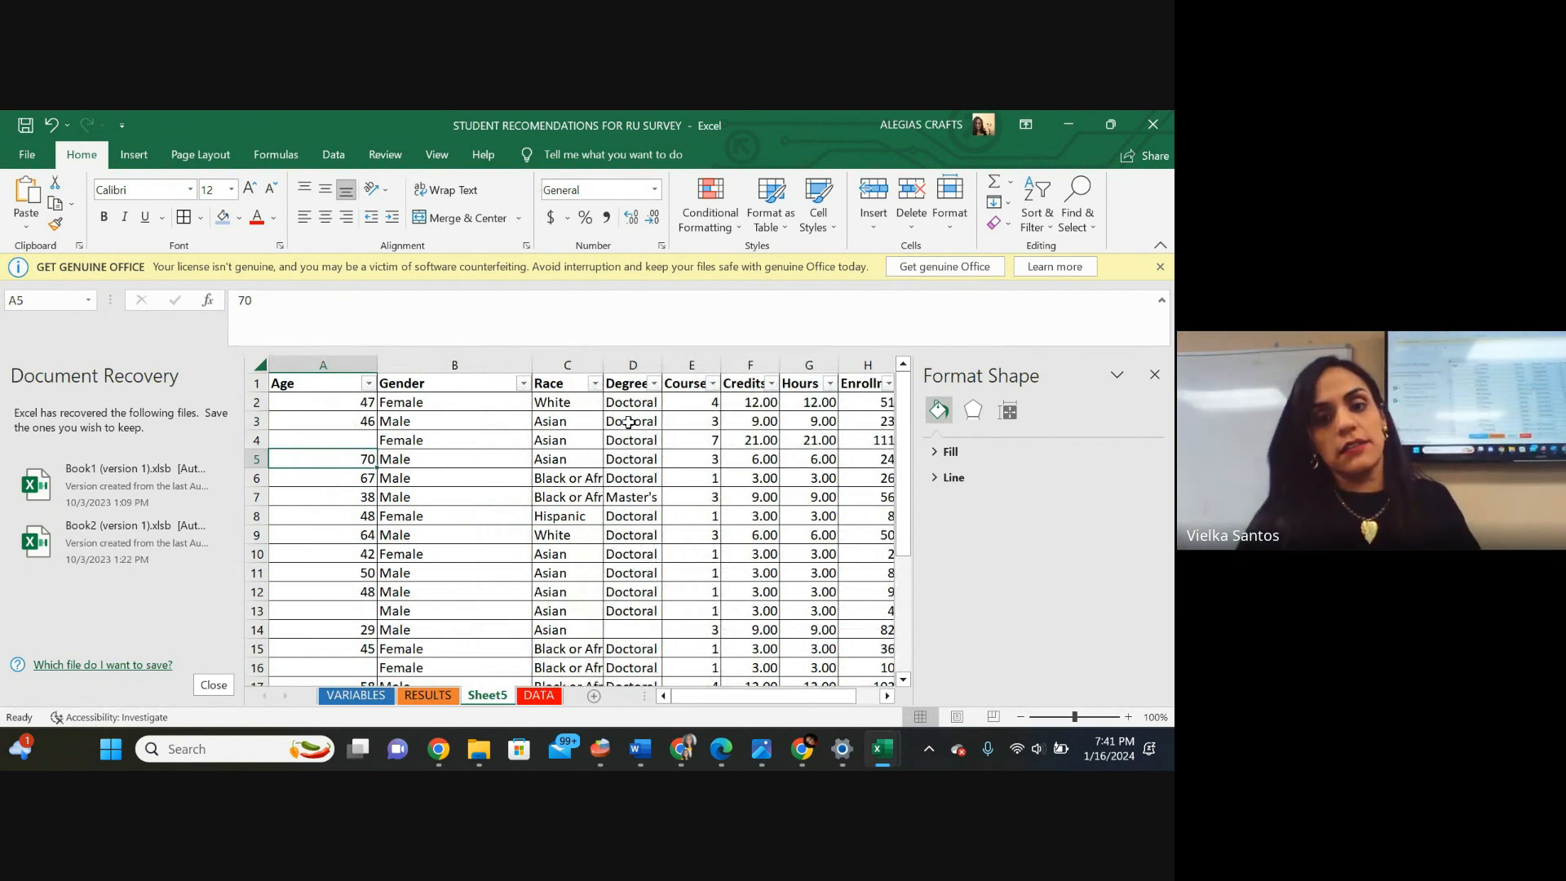
Filter the Degree column to only Doctoral Degree - Professional Practice, and undo that filter after viewing the rows.
{"action": "left_click", "coordinate": [654, 384]}
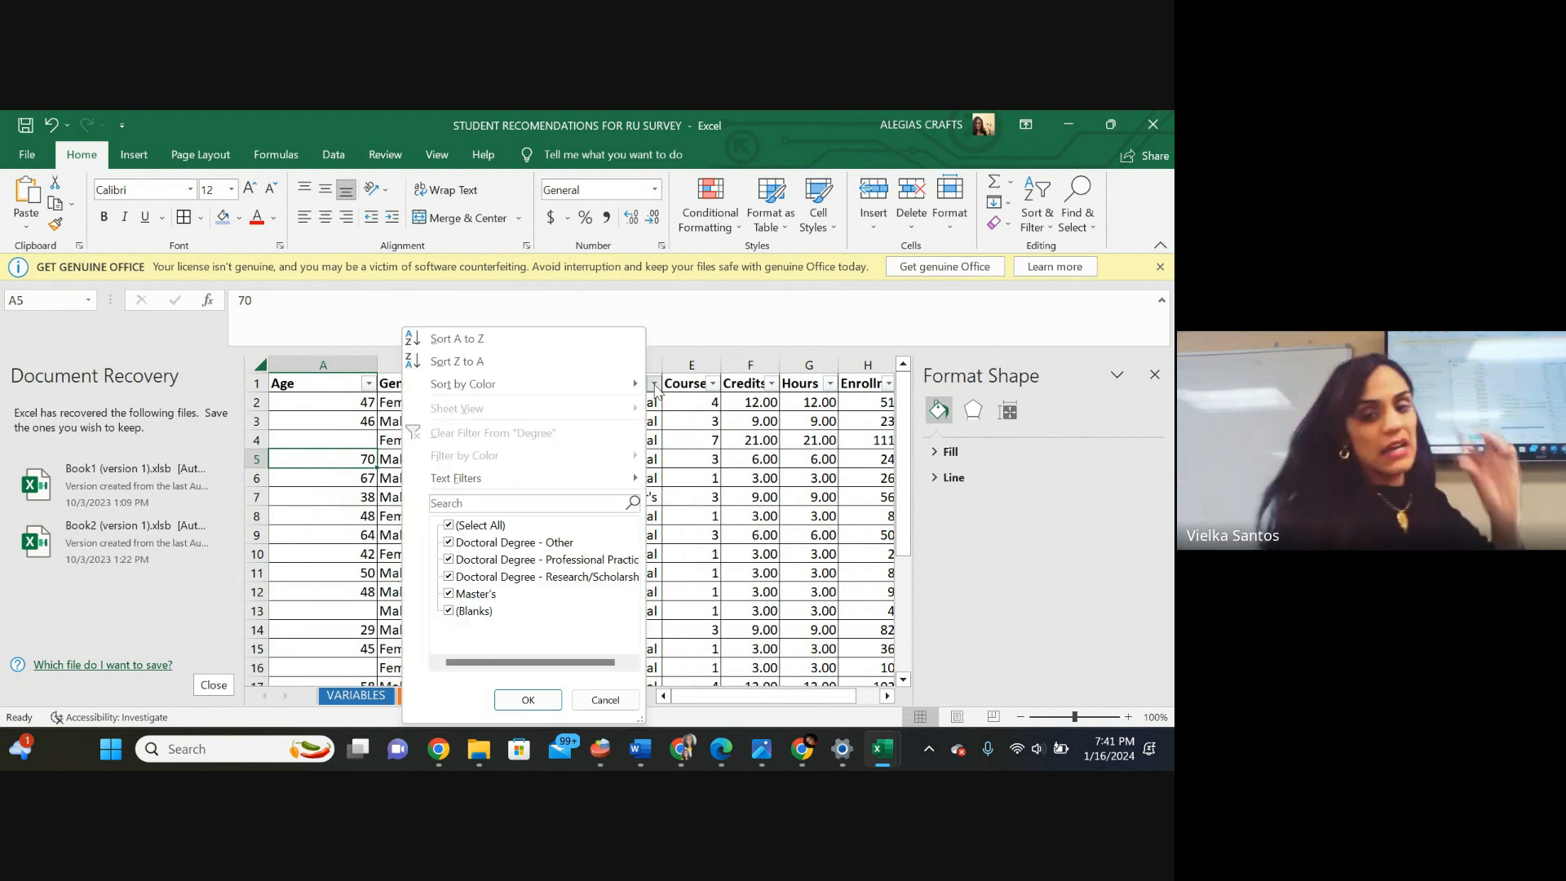
{"action": "left_click", "coordinate": [451, 526]}
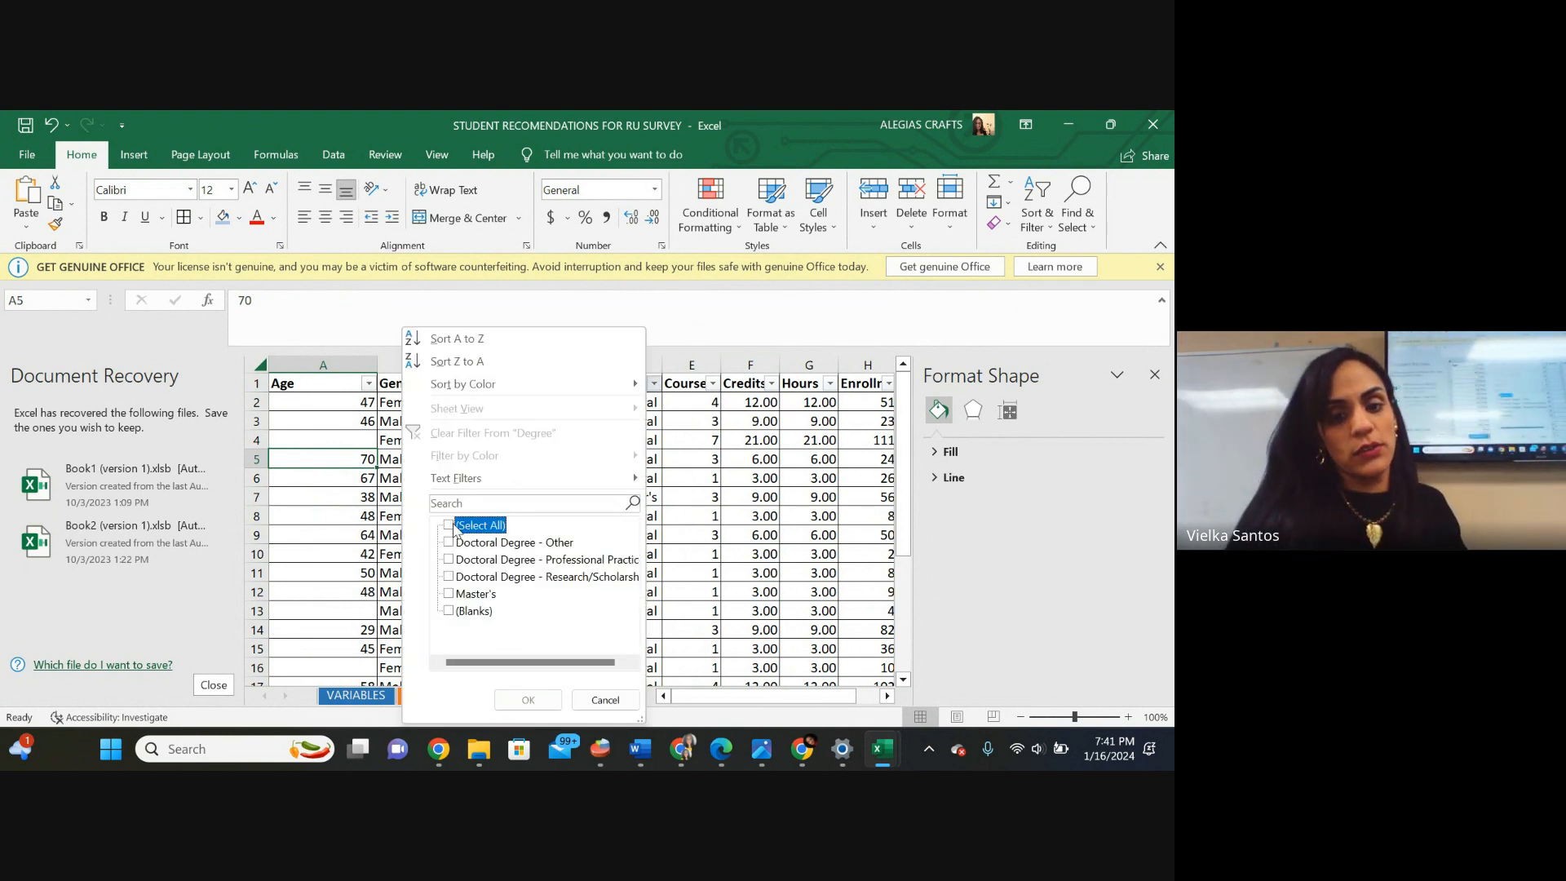
{"action": "left_click", "coordinate": [450, 563]}
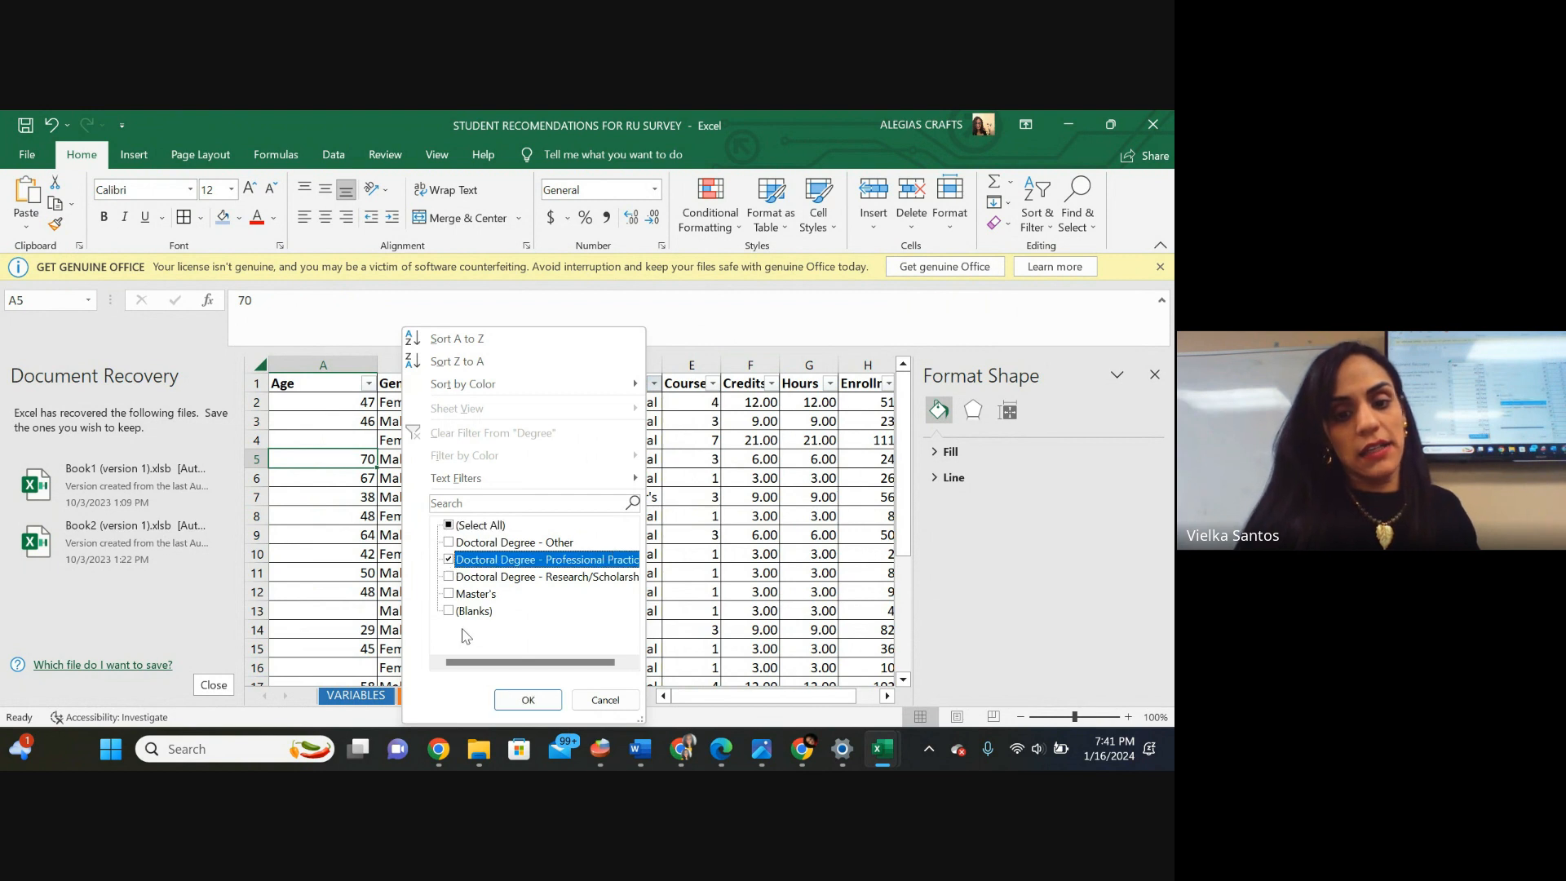
{"action": "left_click", "coordinate": [527, 700]}
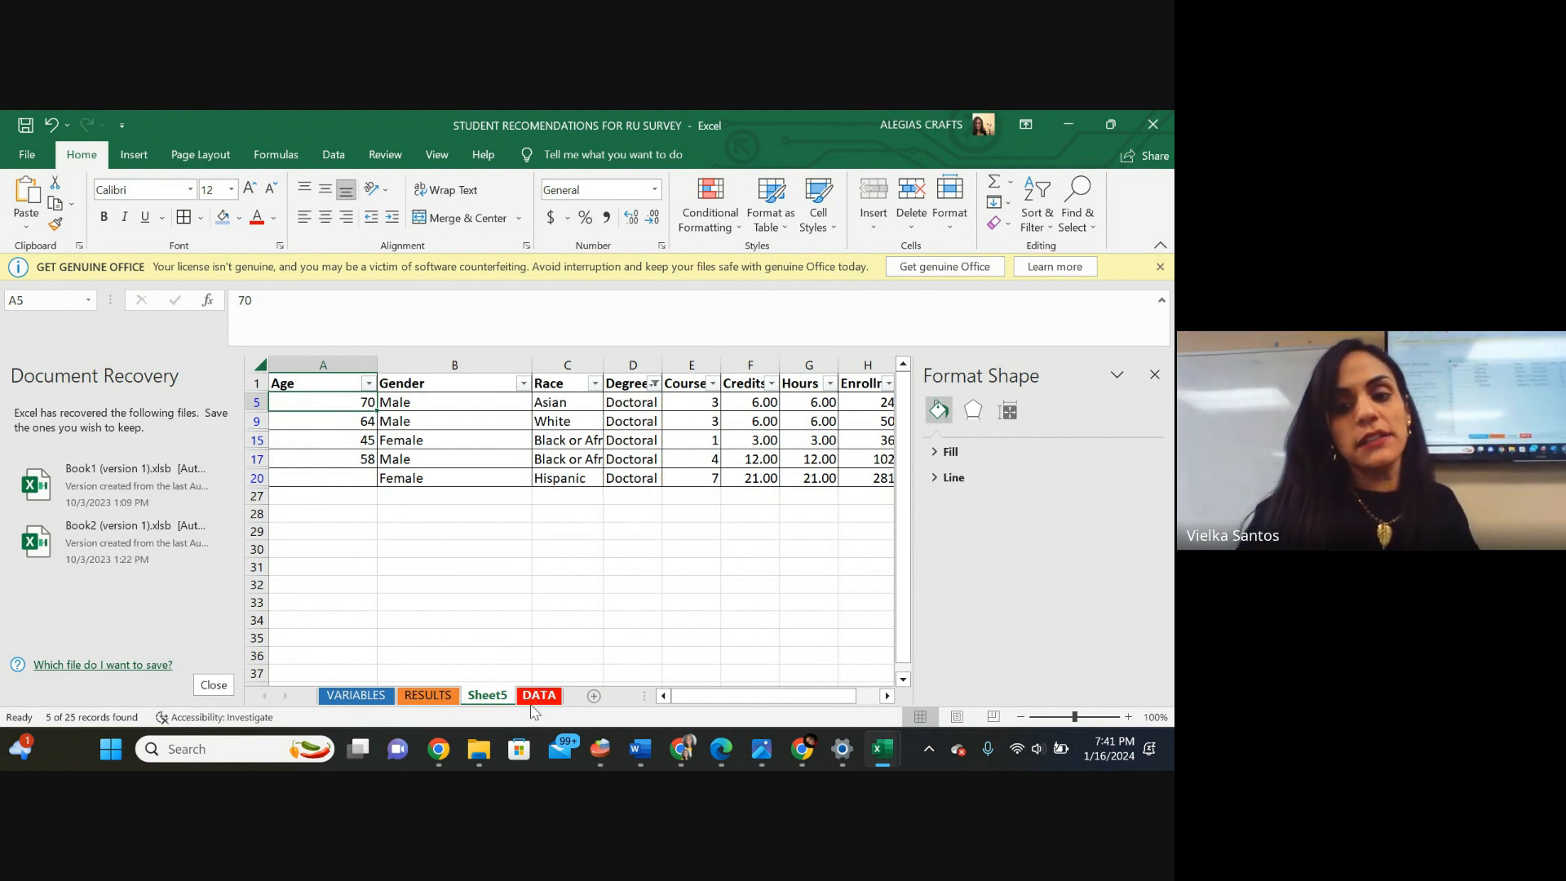
{"action": "left_click_drag", "start_coordinate": [681, 695], "coordinate": [551, 708]}
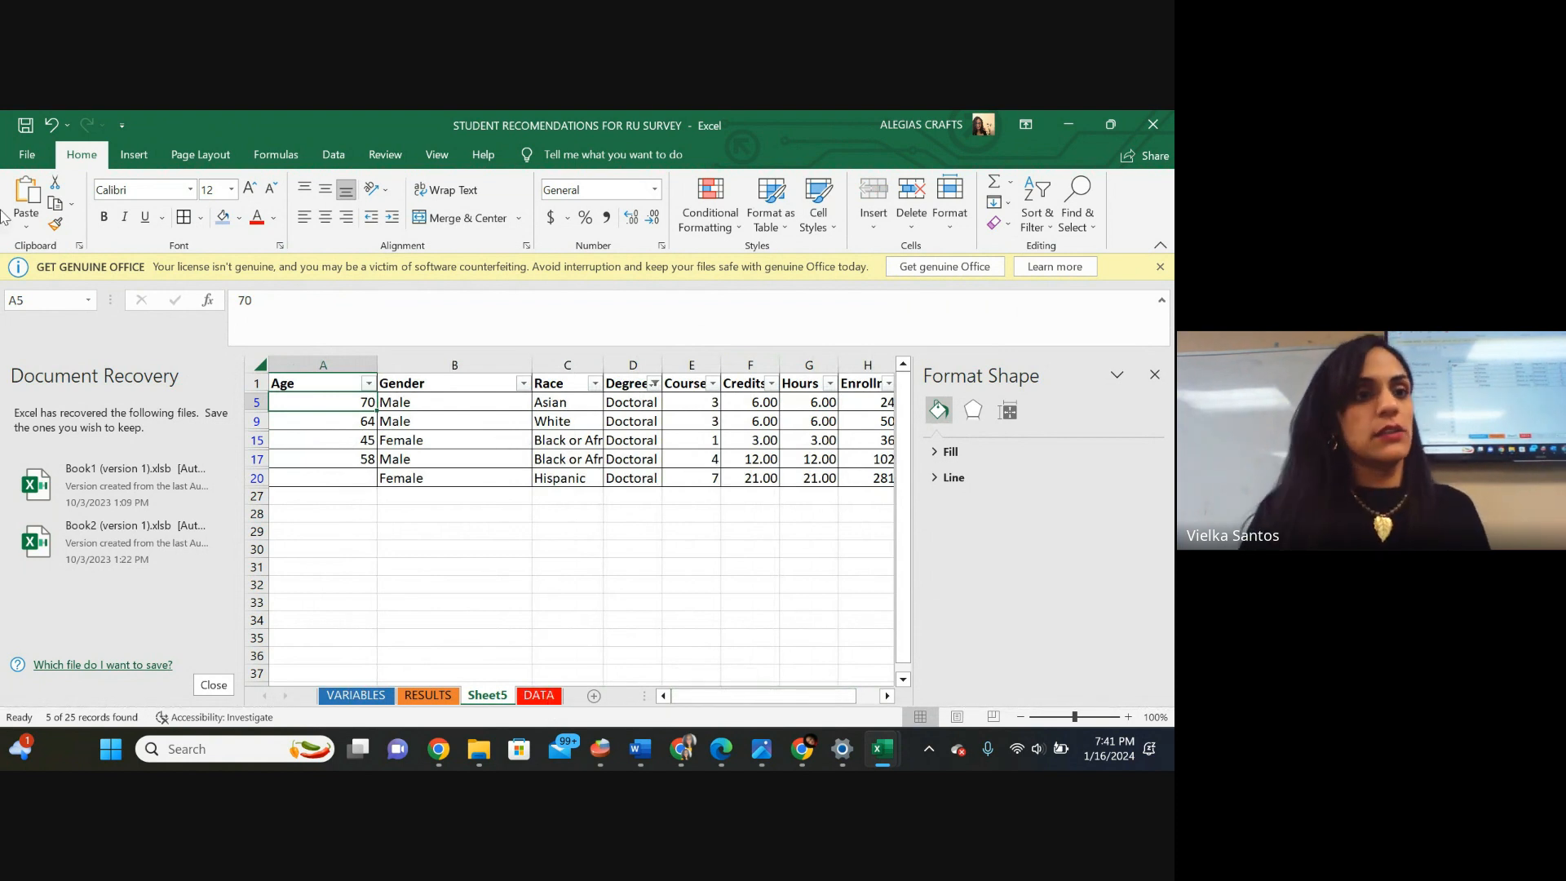
{"action": "left_click", "coordinate": [52, 124]}
{"action": "left_click", "coordinate": [513, 508]}
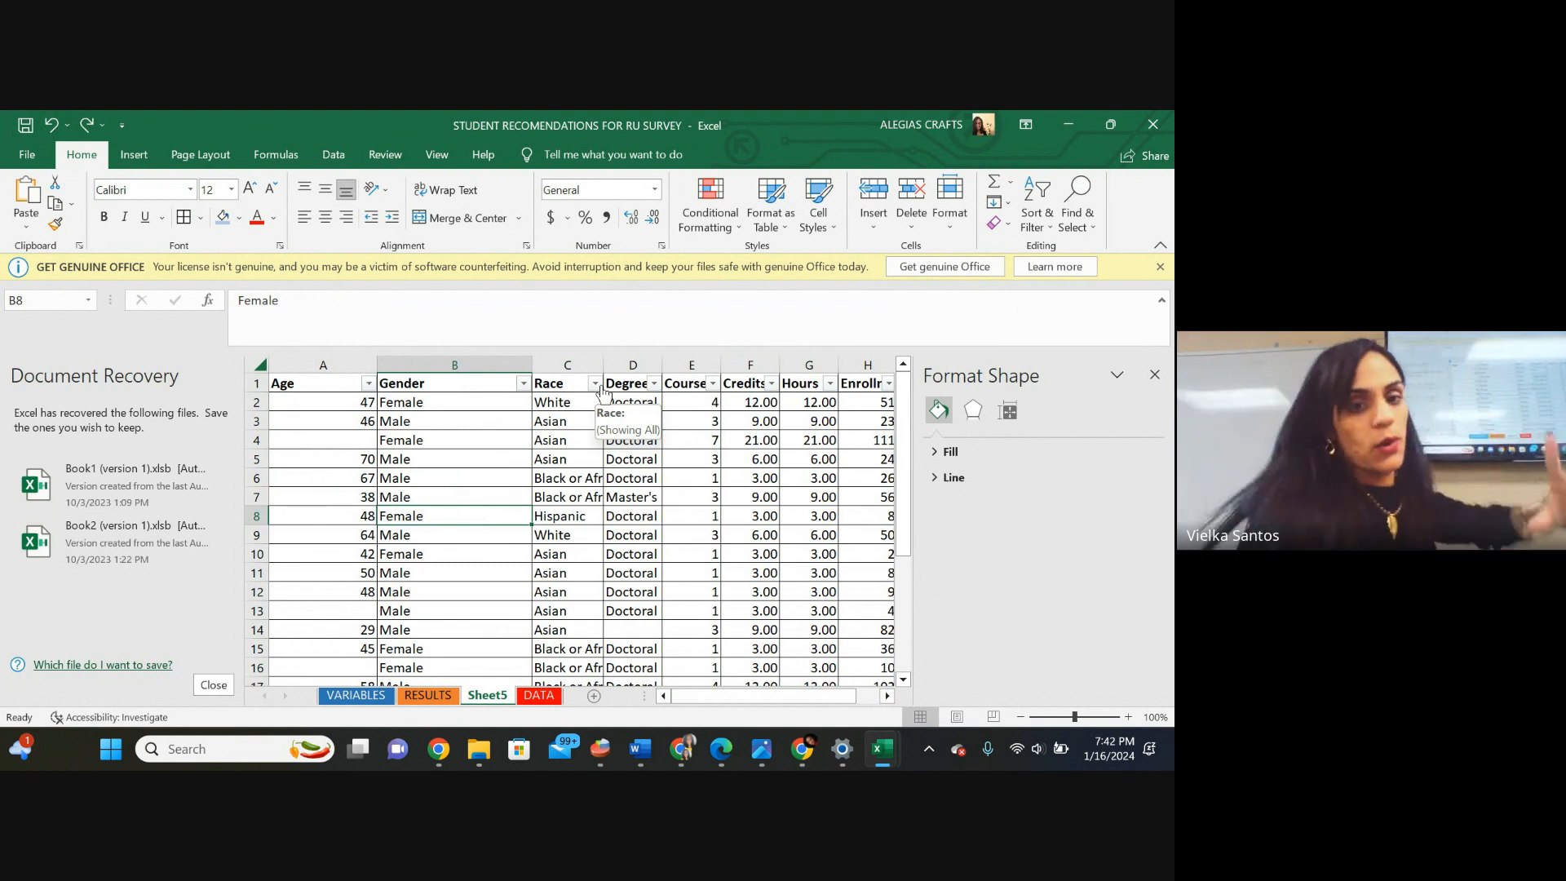
Filter the Gender column to show only Female faculty and view the remaining columns through Audits.
{"action": "left_click", "coordinate": [523, 383]}
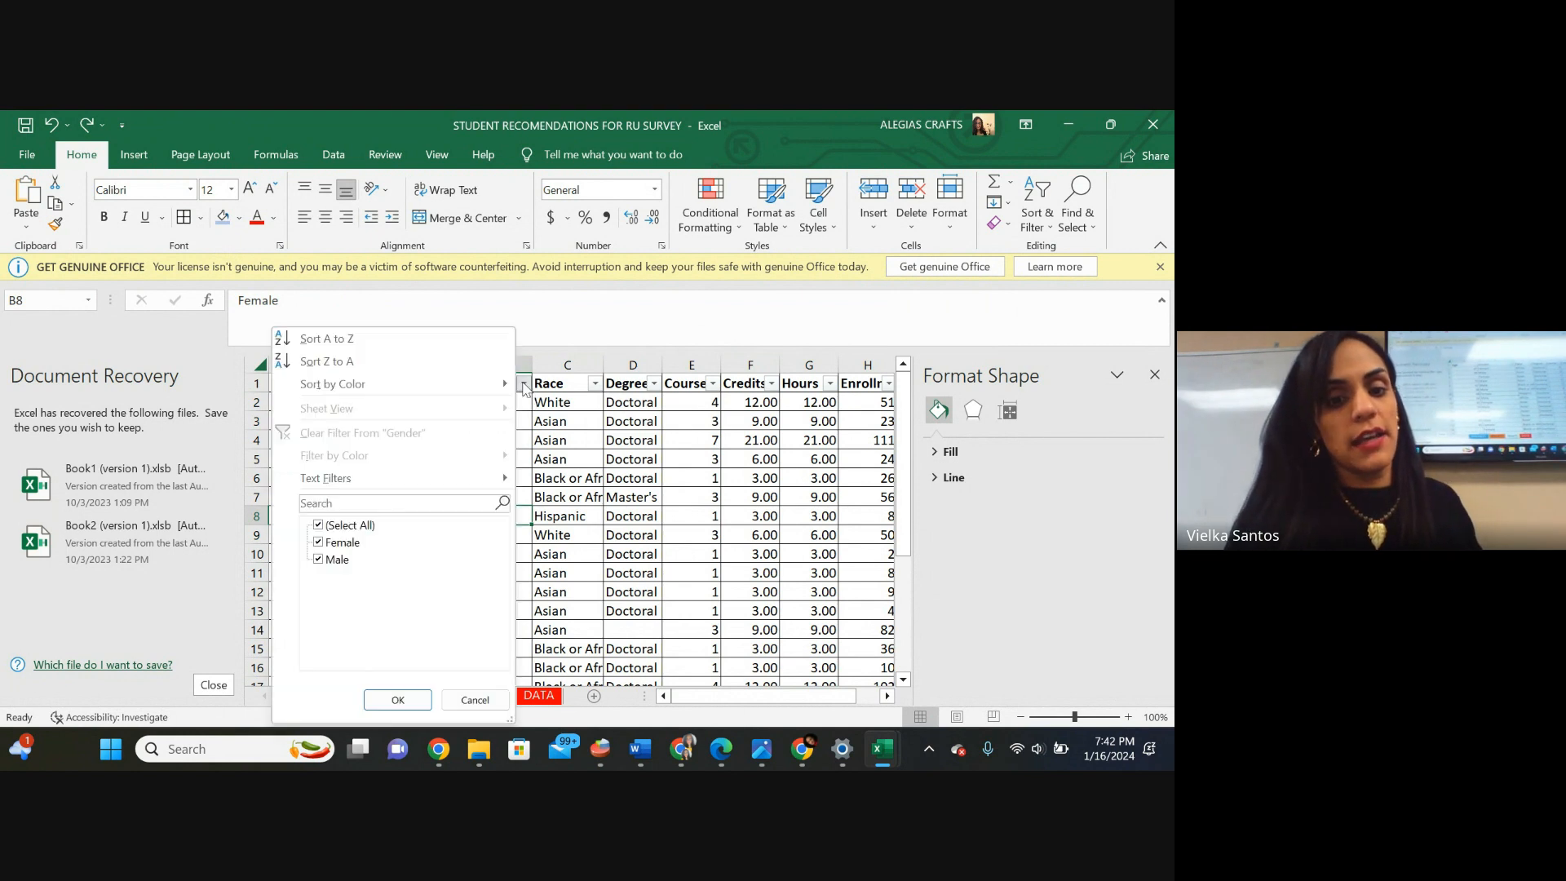
{"action": "left_click", "coordinate": [344, 563]}
{"action": "left_click", "coordinate": [385, 702]}
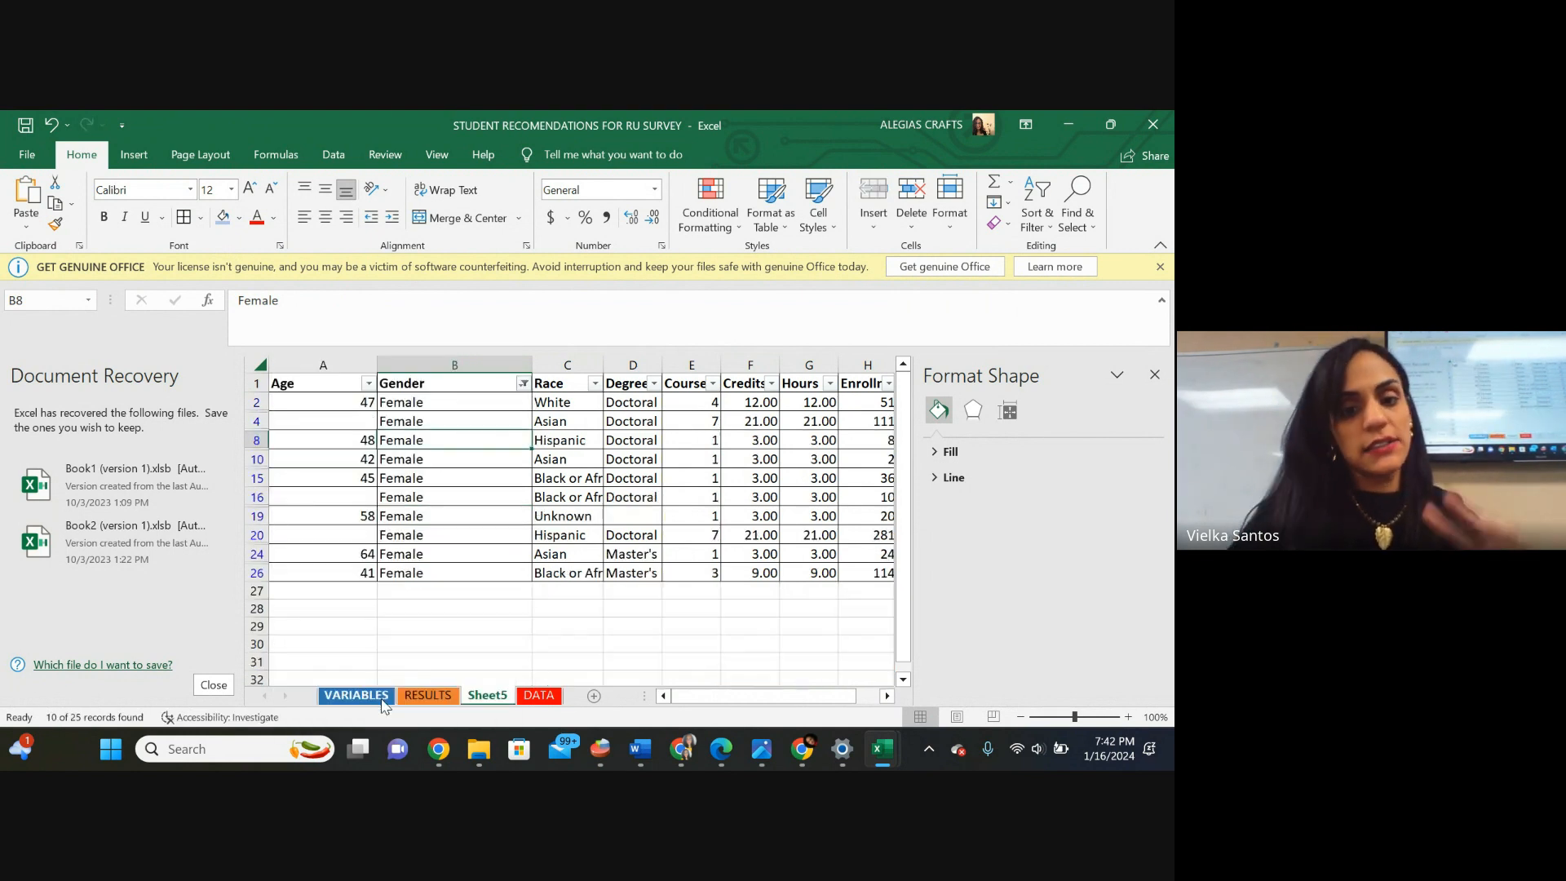
{"action": "left_click_drag", "start_coordinate": [816, 698], "coordinate": [843, 708]}
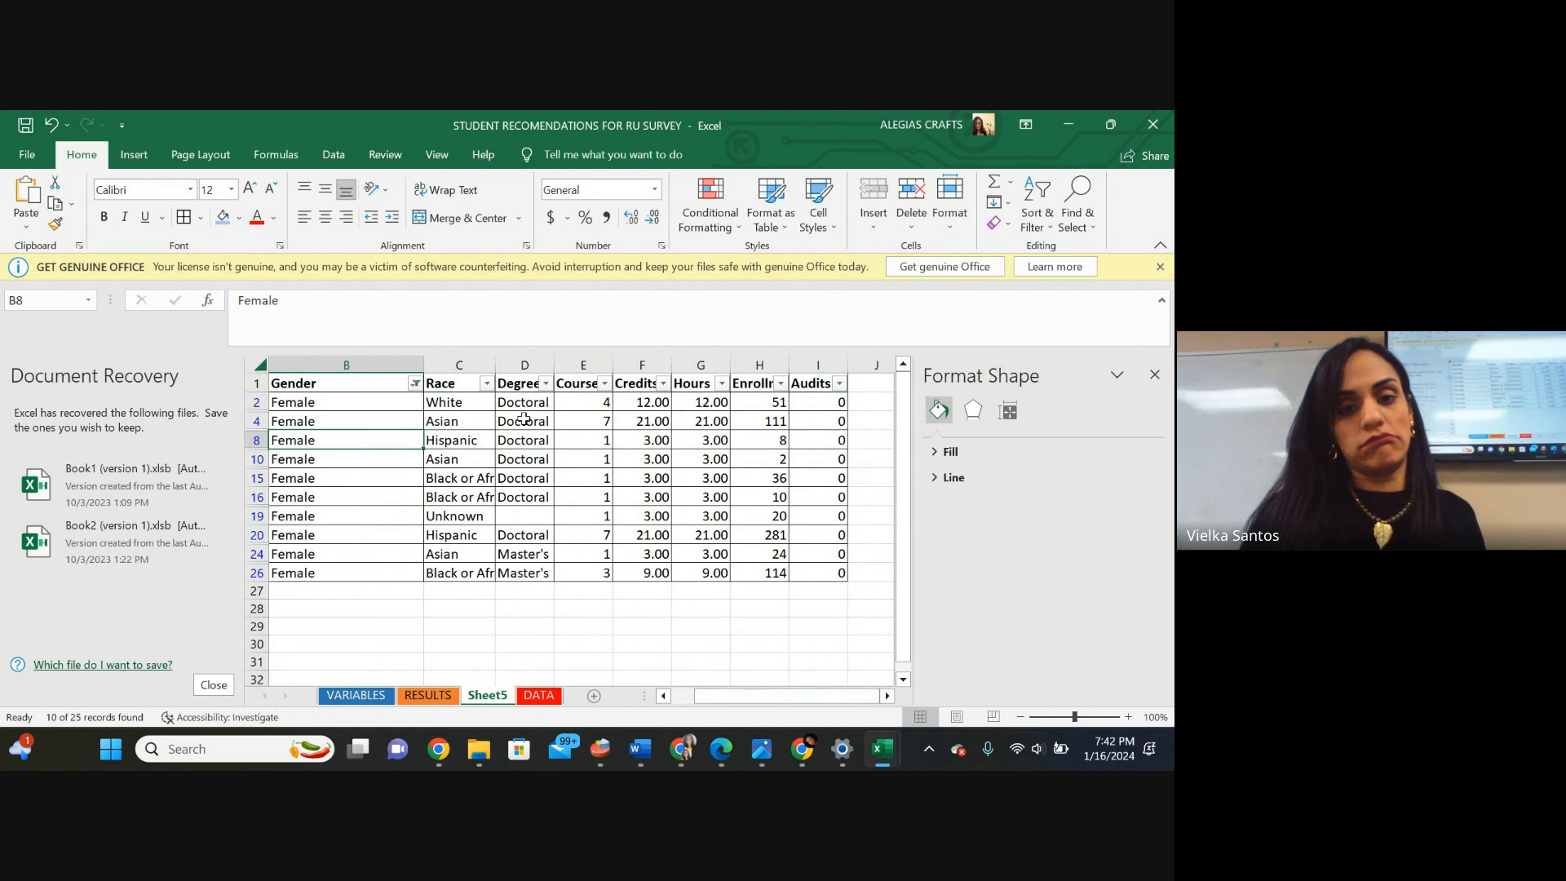
{"action": "left_click", "coordinate": [486, 383]}
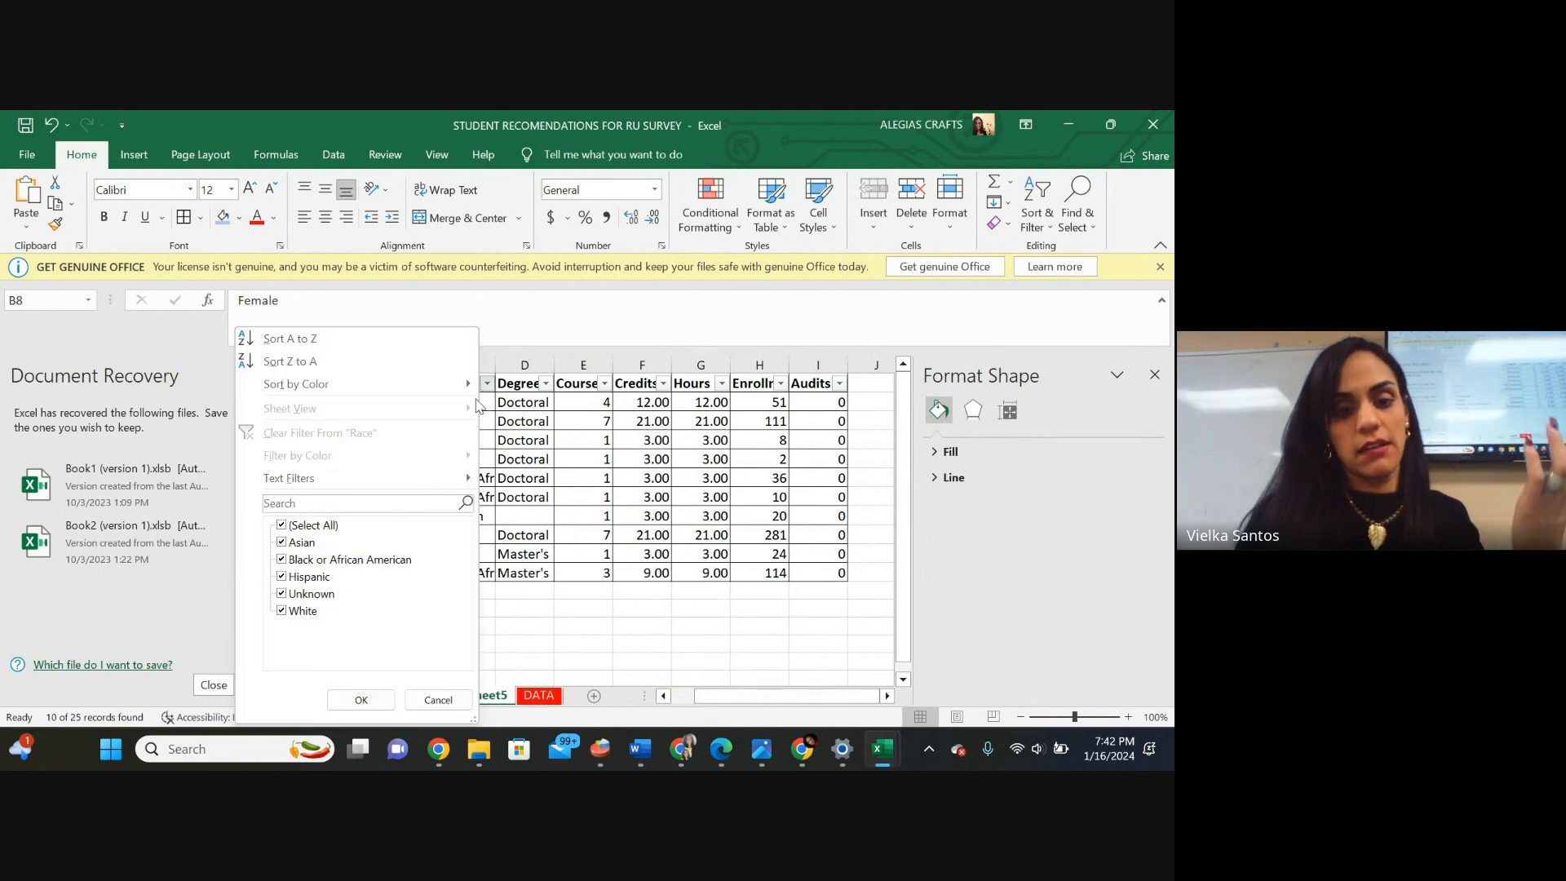
{"action": "left_click", "coordinate": [361, 700]}
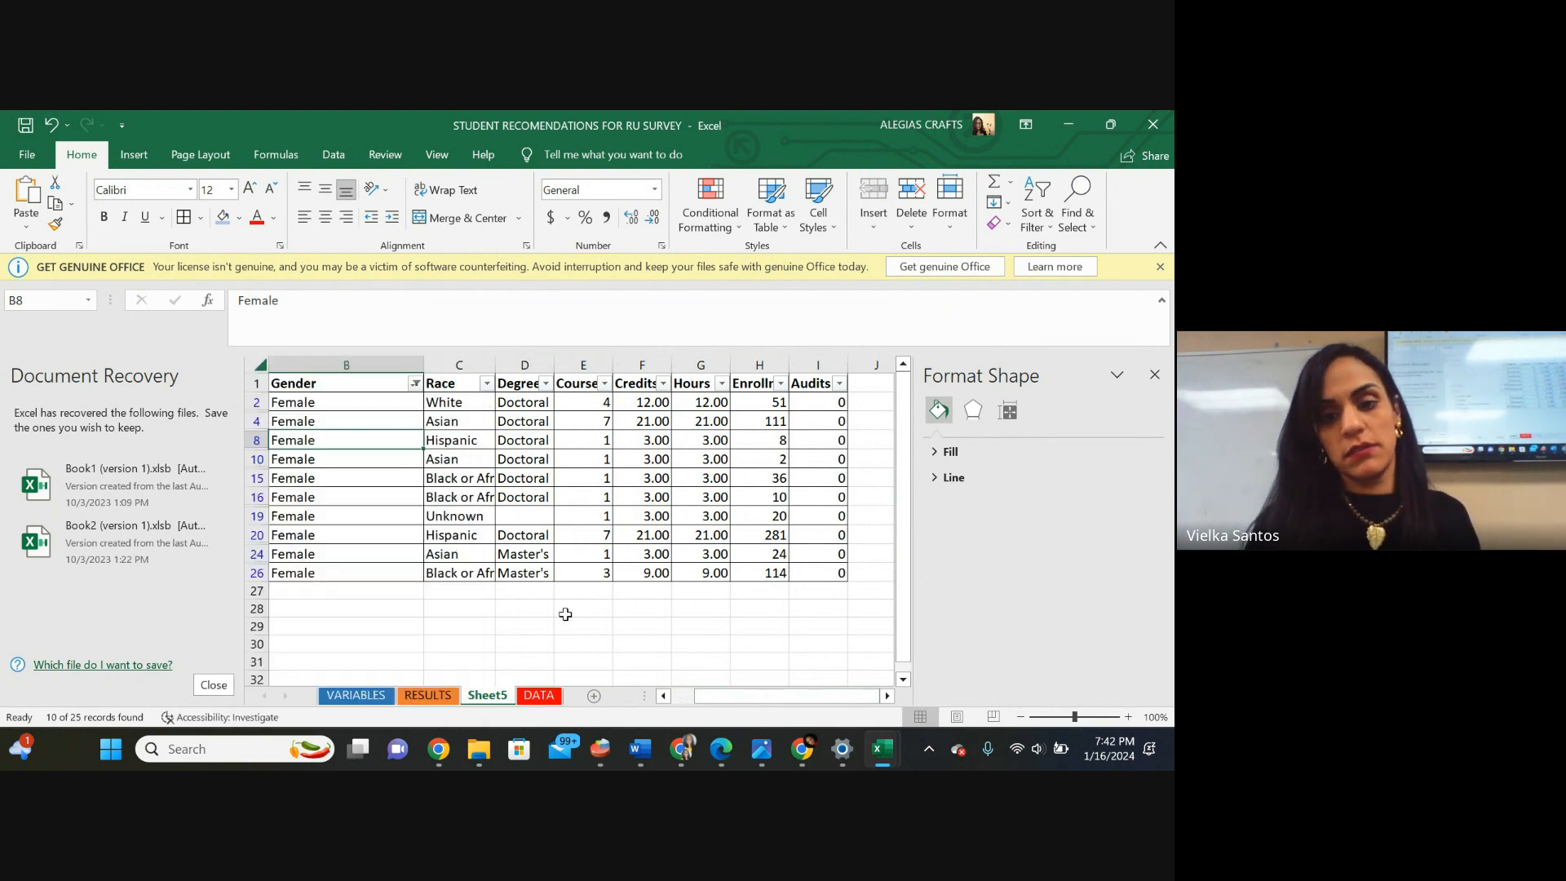
{"action": "left_click", "coordinate": [757, 496]}
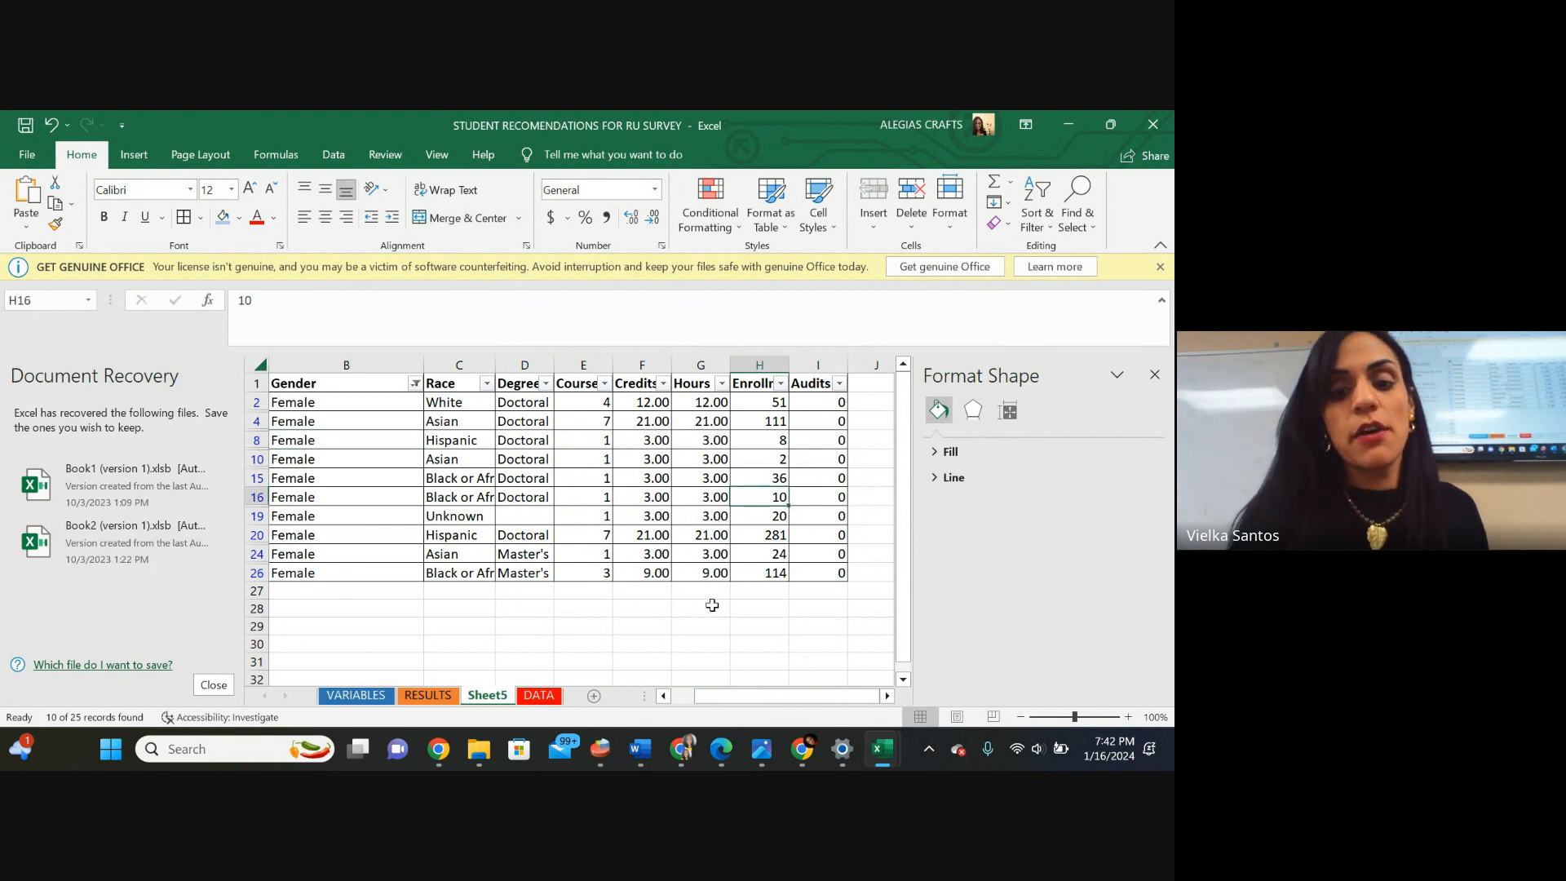
Clear the Gender filter so the faculty table shows all rows again.
{"action": "left_click_drag", "start_coordinate": [748, 696], "coordinate": [660, 685]}
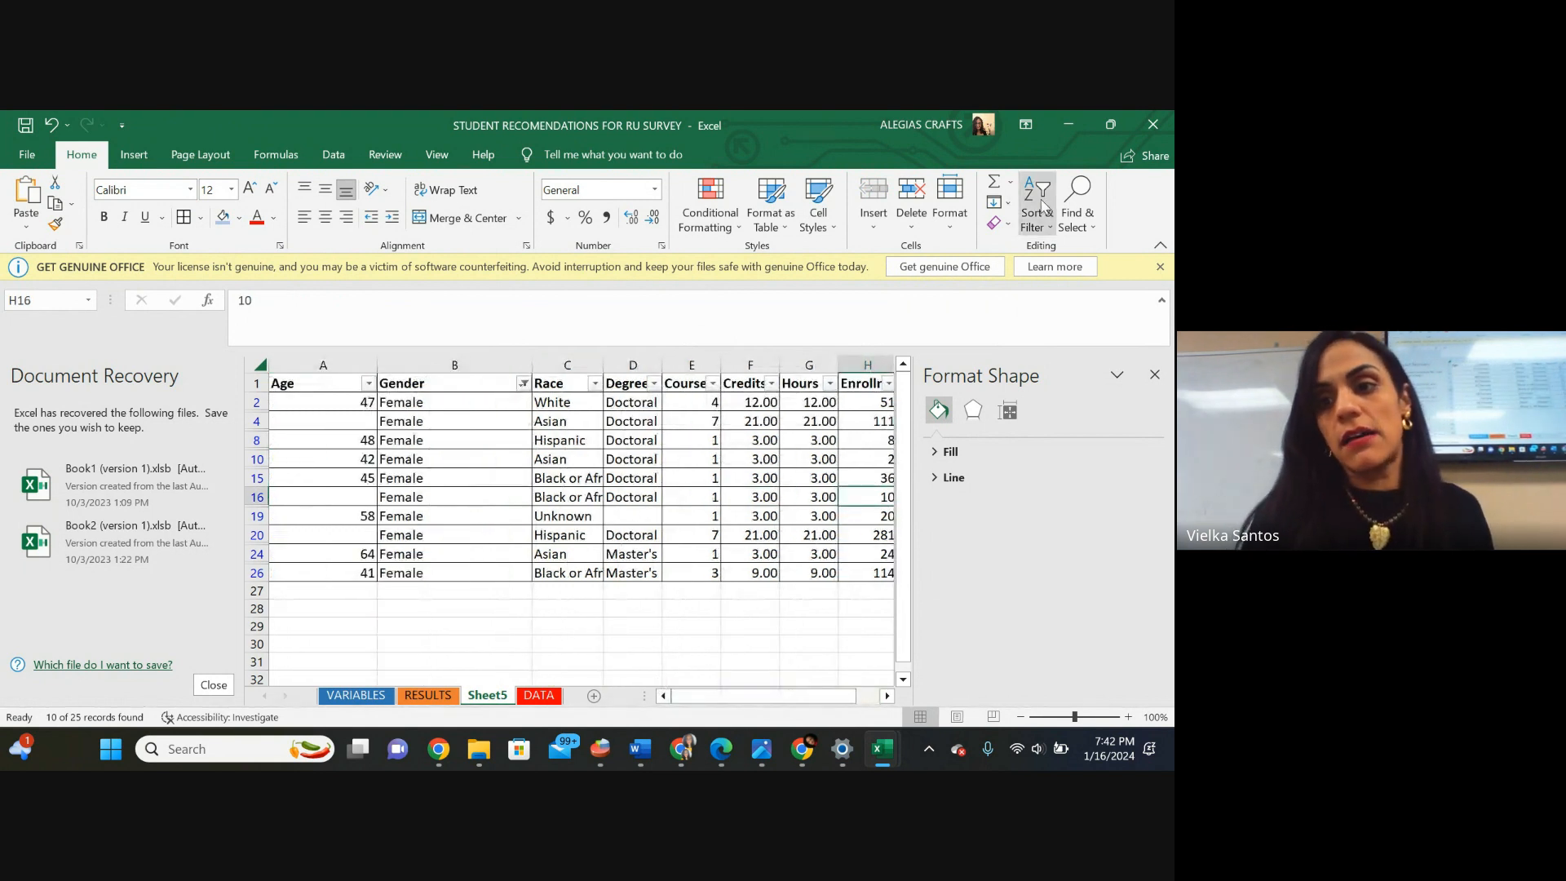
{"action": "left_click", "coordinate": [1048, 228]}
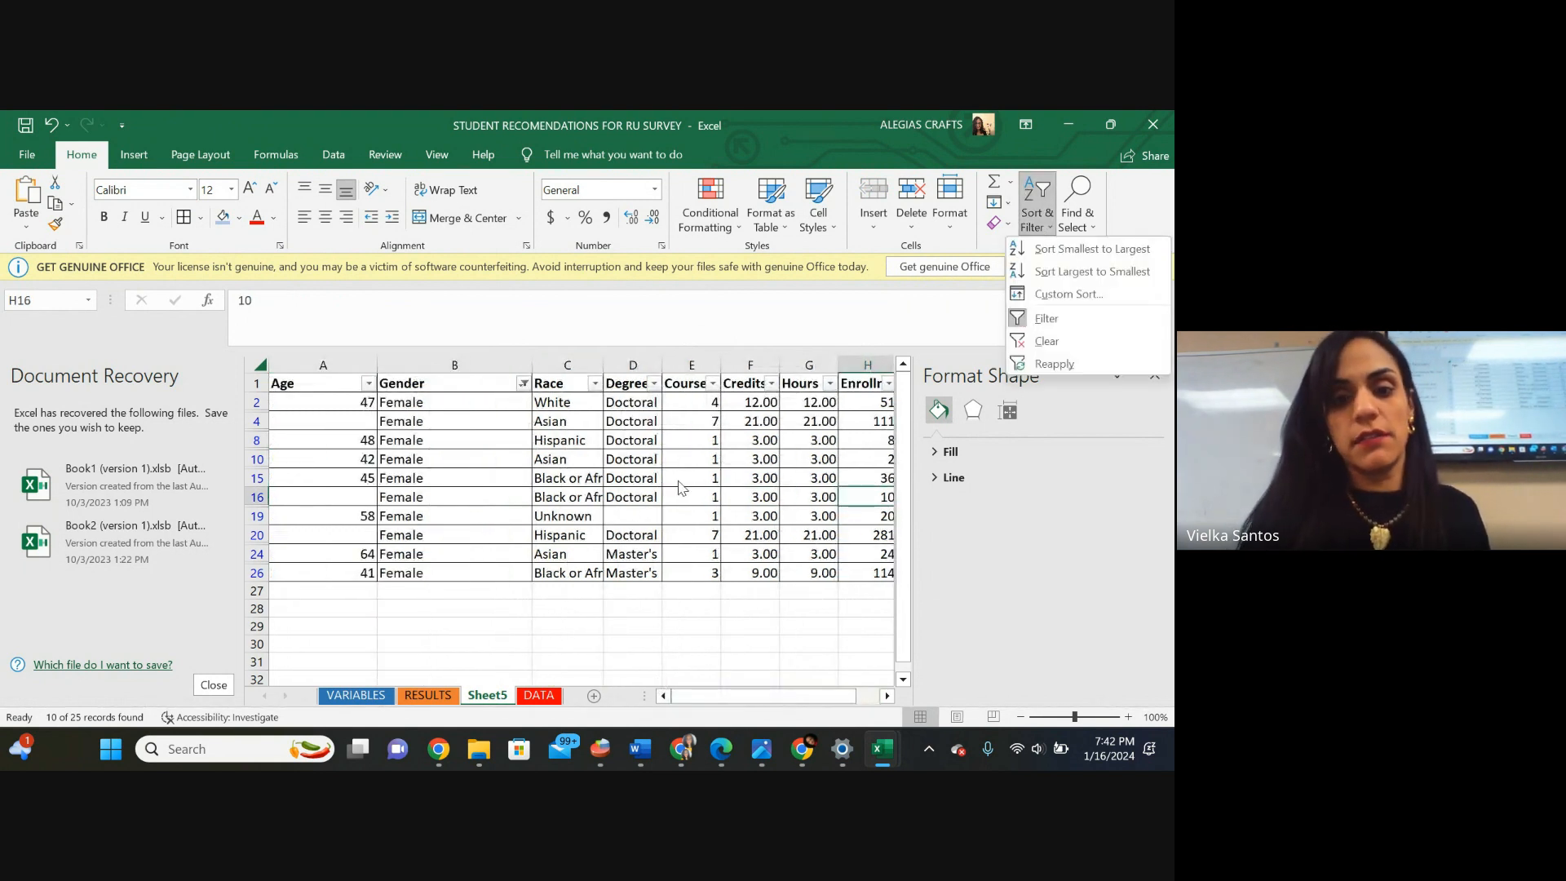
{"action": "left_click", "coordinate": [1061, 341]}
{"action": "left_click", "coordinate": [562, 493]}
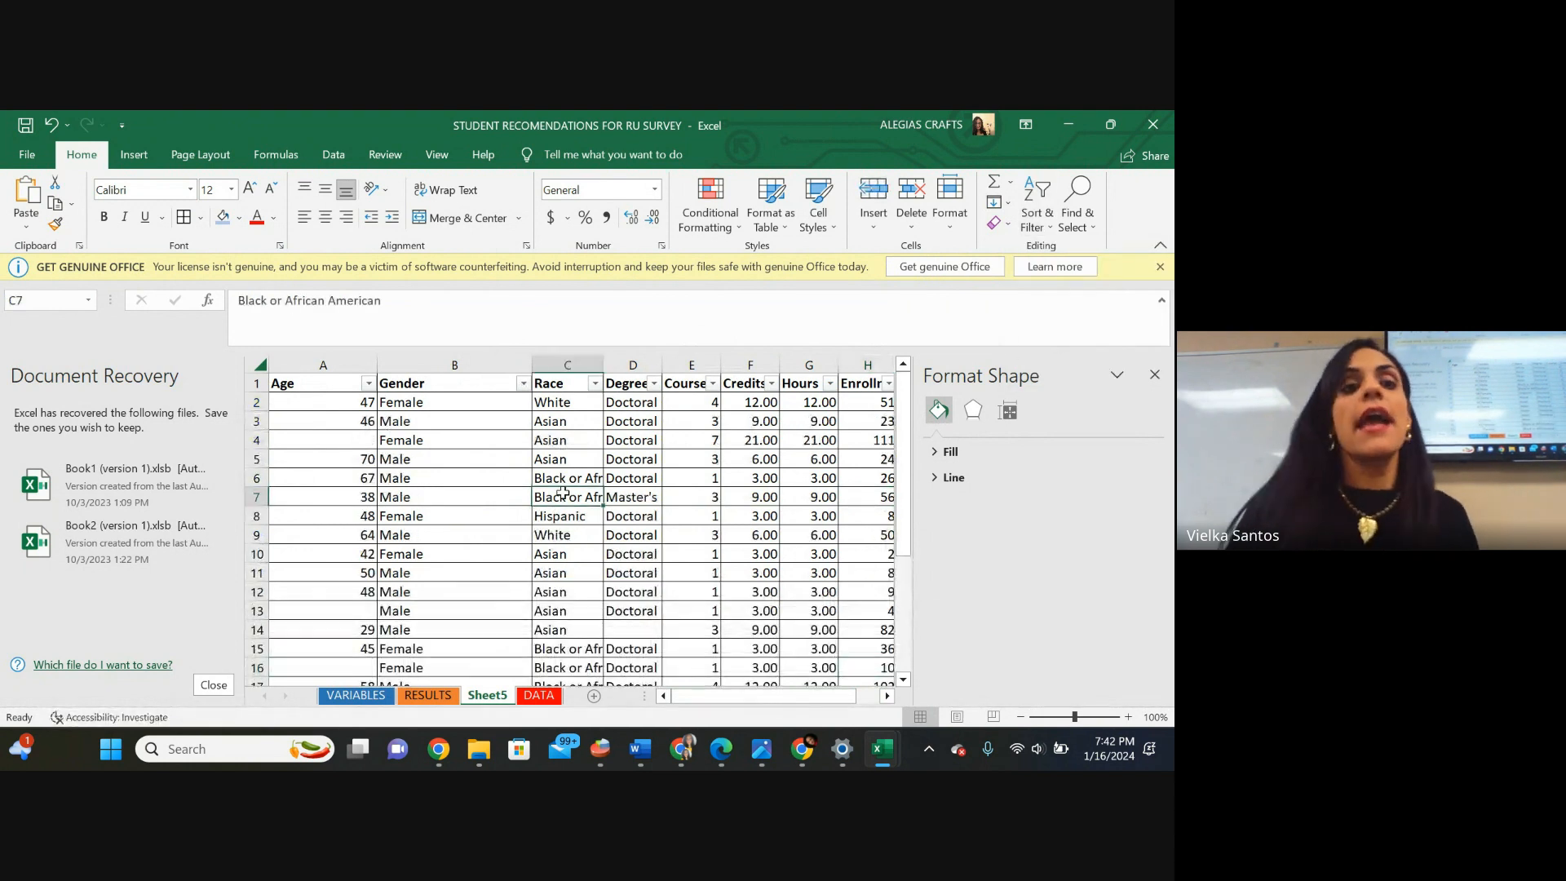
Insert a PivotTable on a new worksheet from the faculty table range Sheet5!$A$1:$I$26.
{"action": "left_click", "coordinate": [132, 157]}
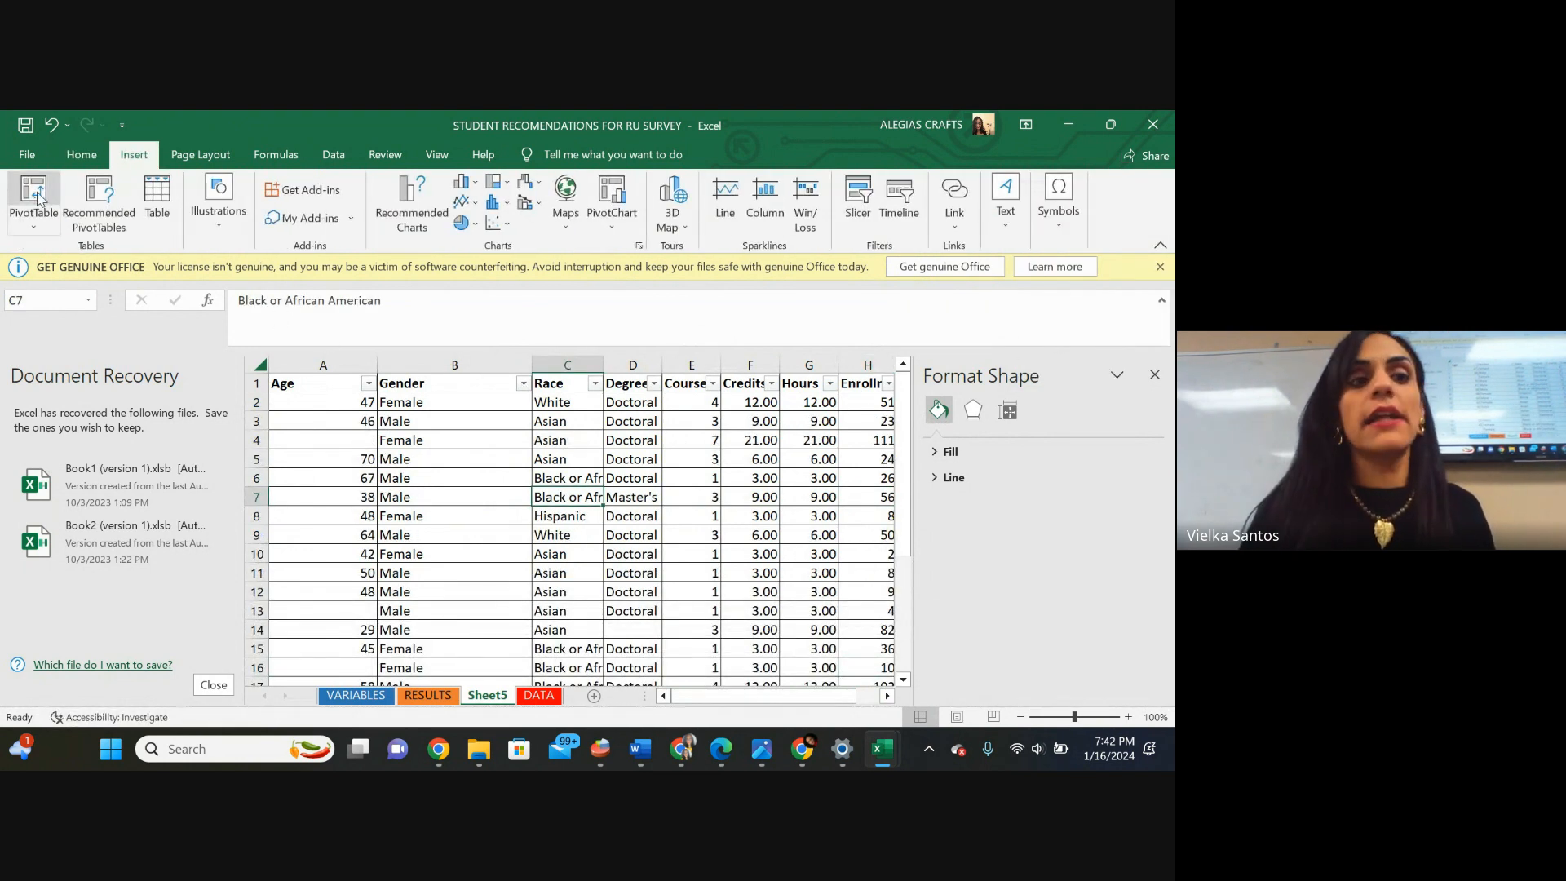
{"action": "left_click", "coordinate": [33, 193]}
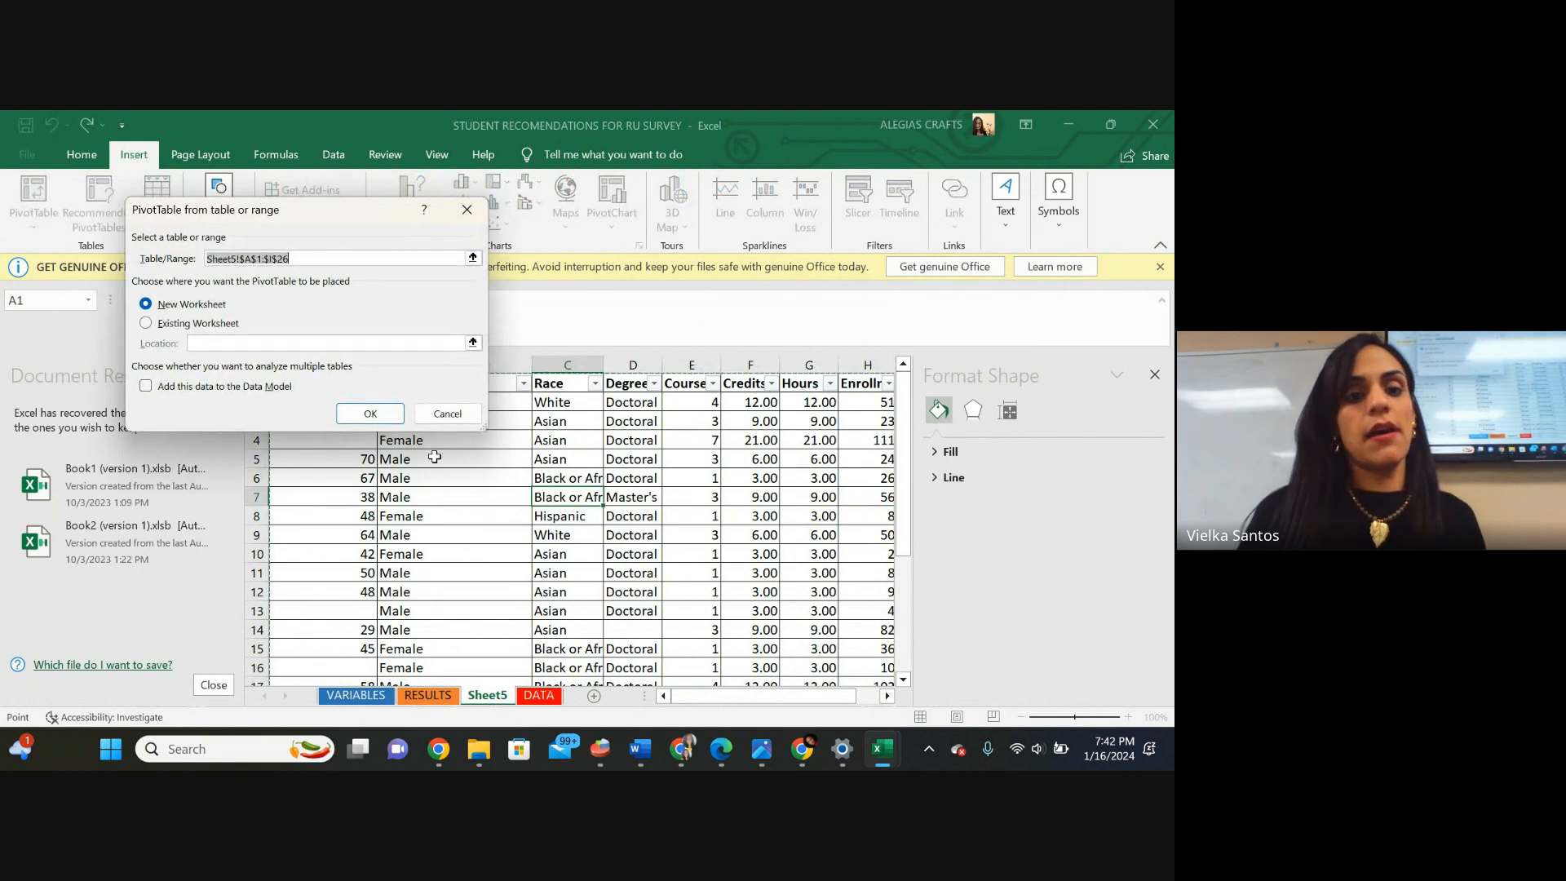
{"action": "left_click", "coordinate": [371, 415]}
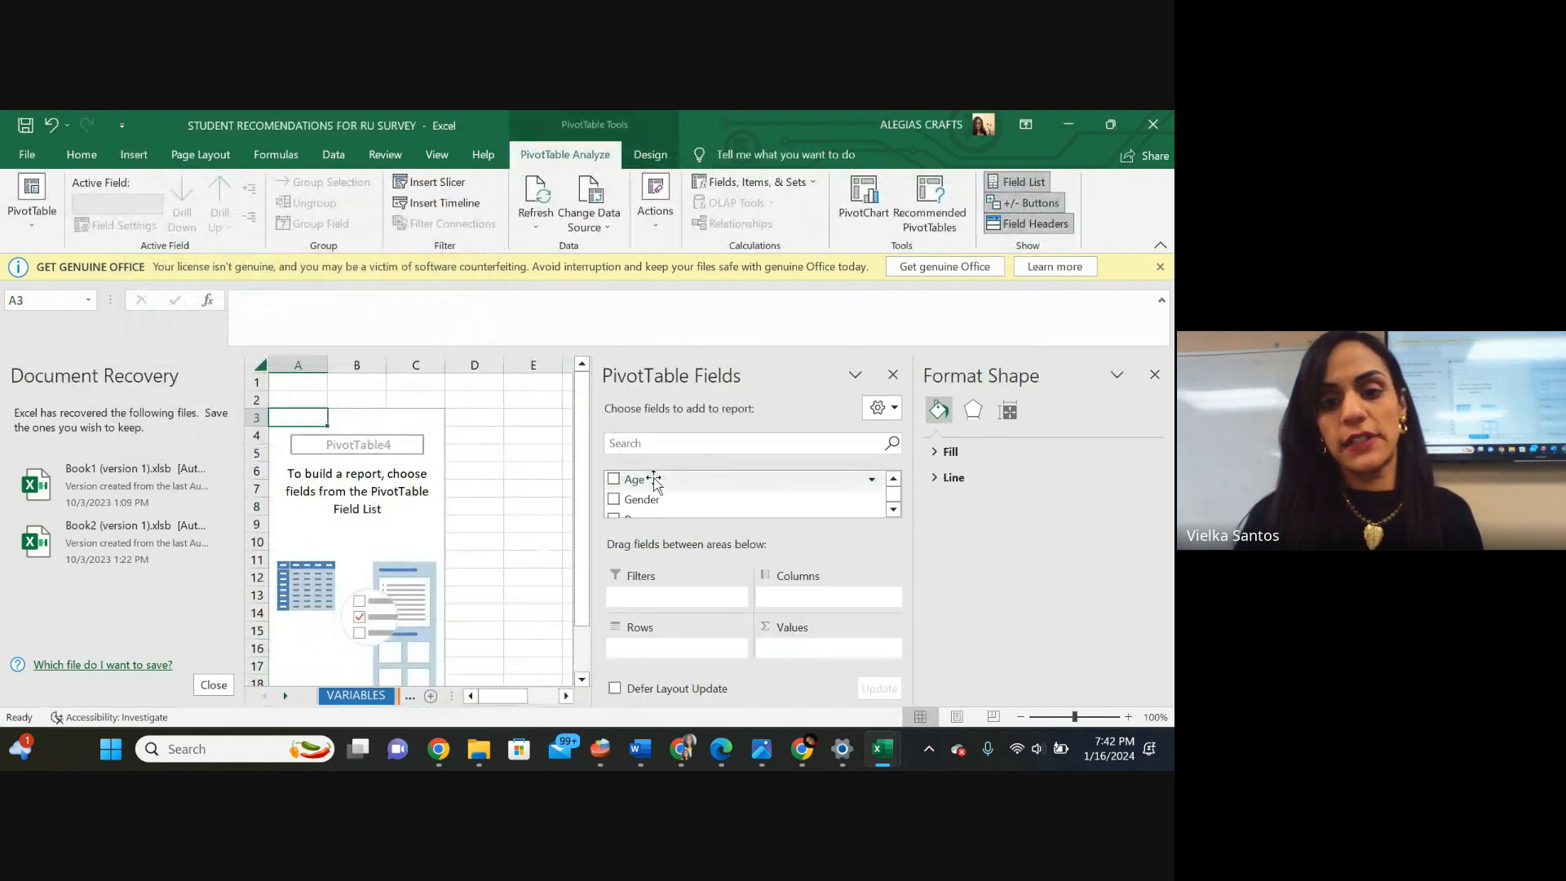
Set up the PivotTable with Gender as the rows and the count of Gender as the values.
{"action": "left_click", "coordinate": [894, 509]}
{"action": "left_click_drag", "start_coordinate": [722, 486], "coordinate": [692, 667]}
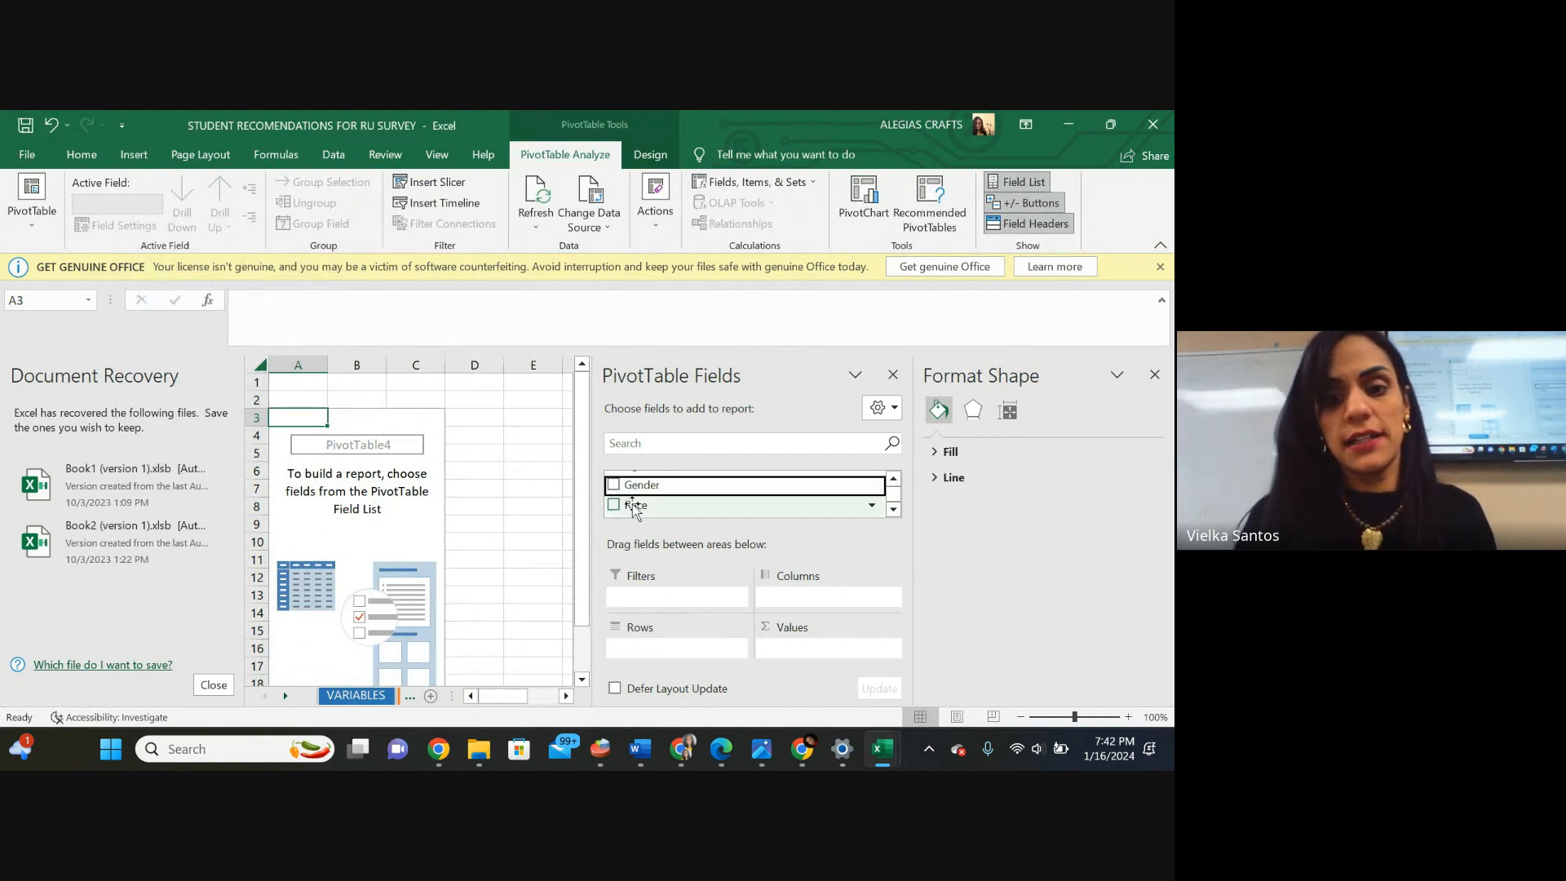
{"action": "left_click_drag", "start_coordinate": [635, 486], "coordinate": [665, 650]}
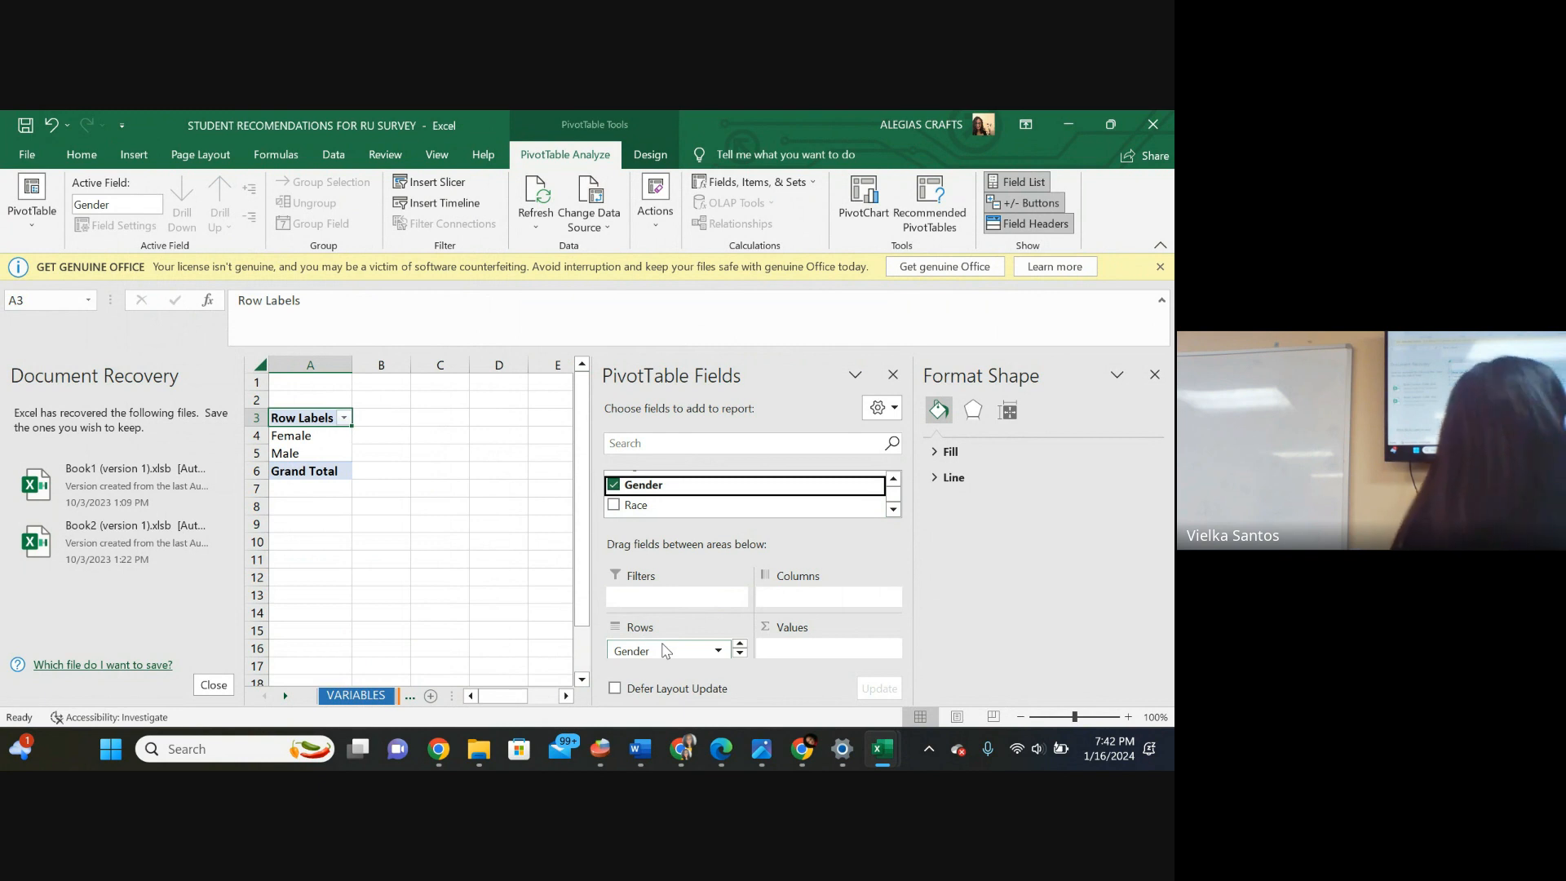
{"action": "left_click_drag", "start_coordinate": [685, 484], "coordinate": [816, 659]}
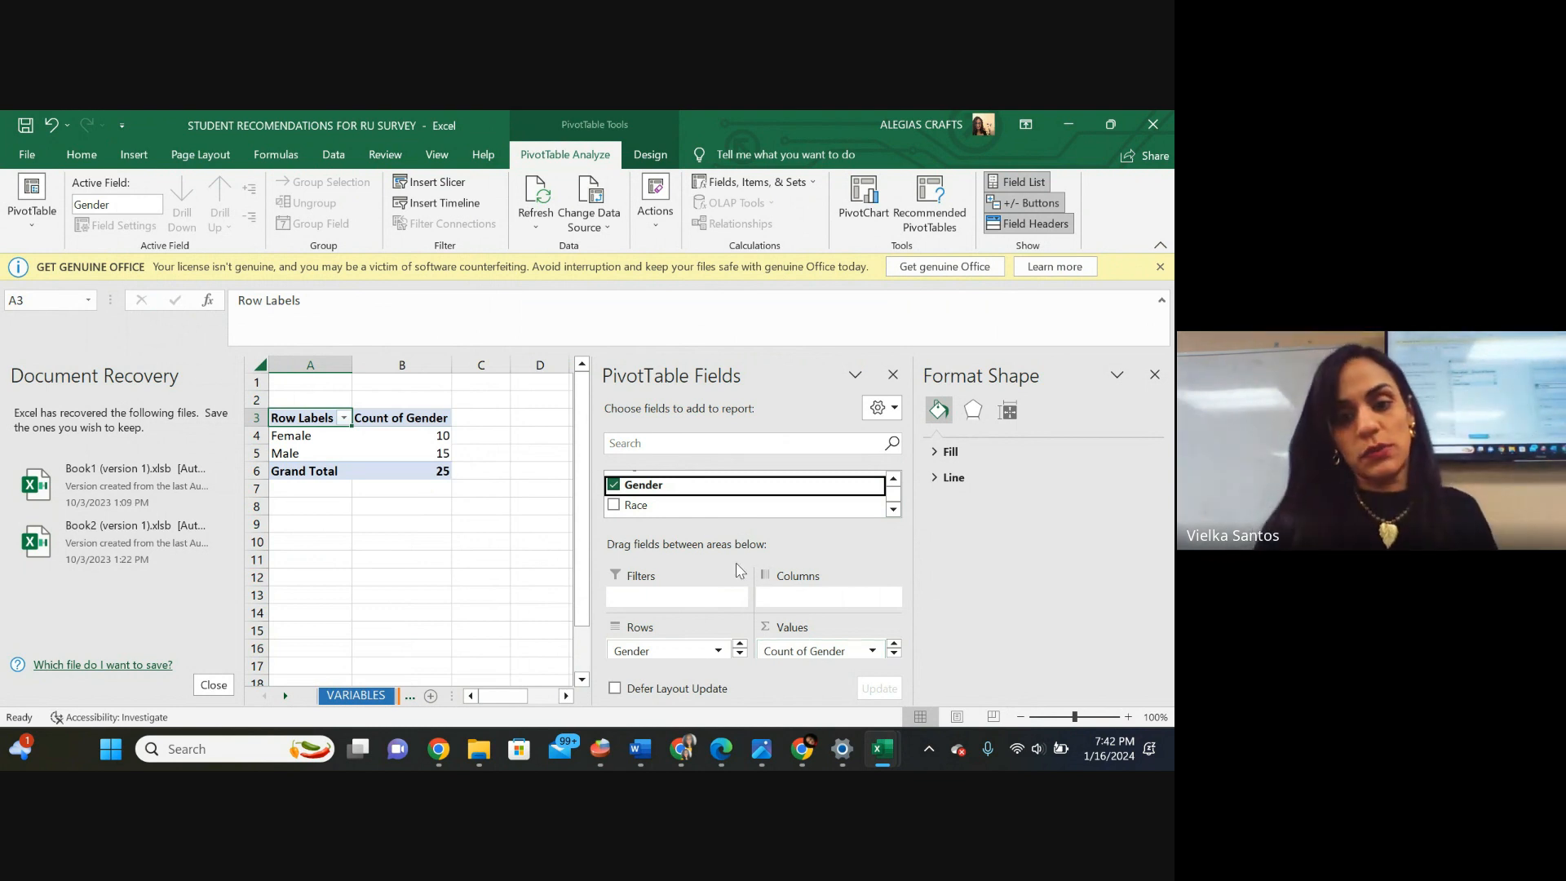
Add a count of Race to the PivotTable values and remove it again.
{"action": "left_click_drag", "start_coordinate": [632, 507], "coordinate": [800, 674]}
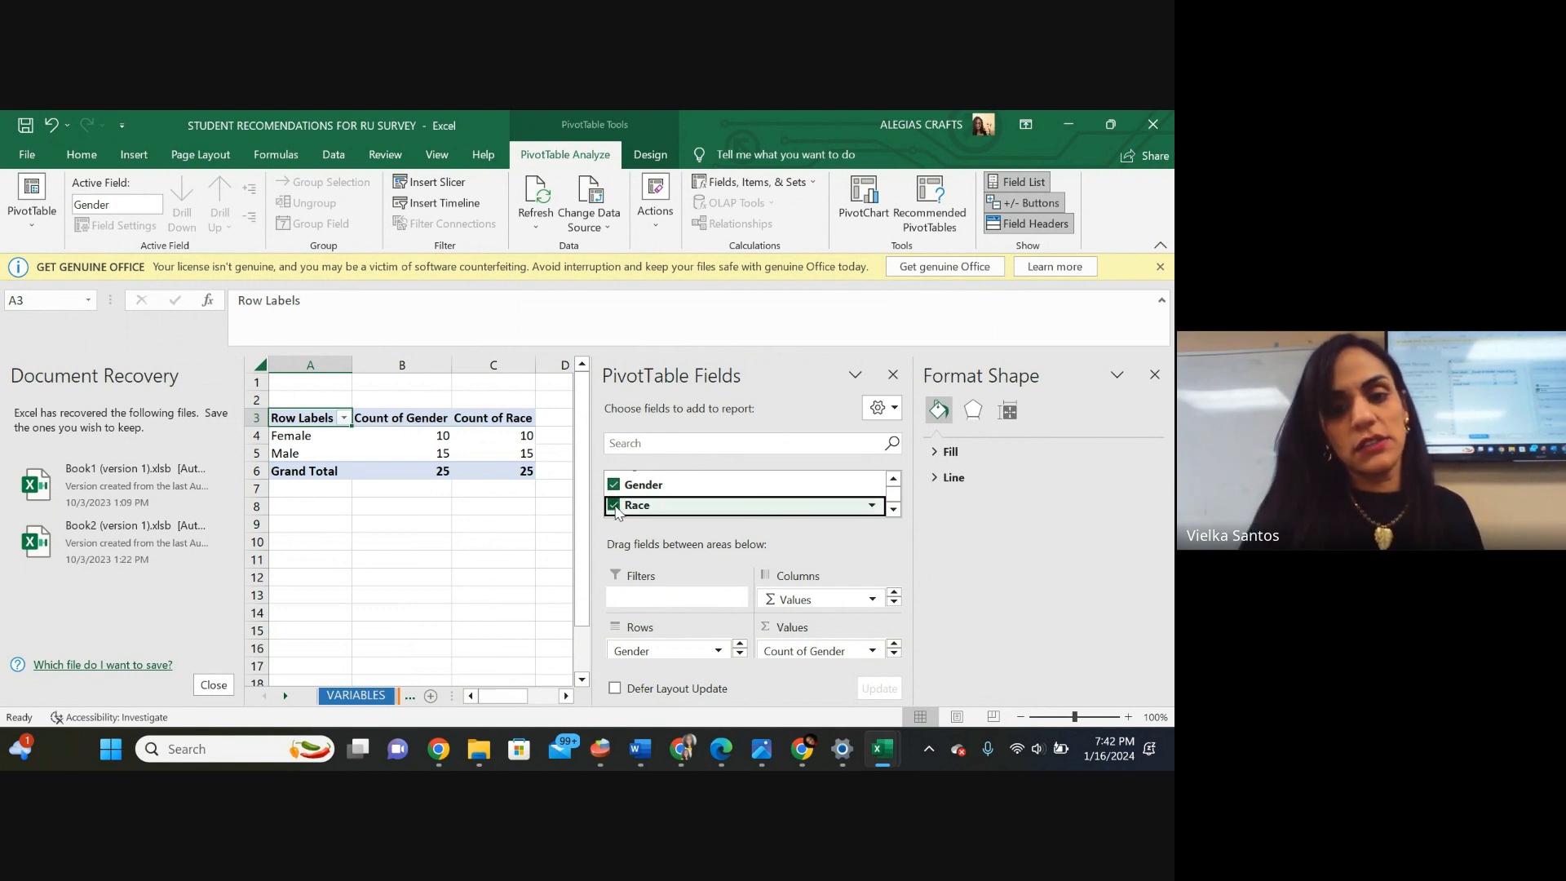
{"action": "left_click", "coordinate": [614, 505]}
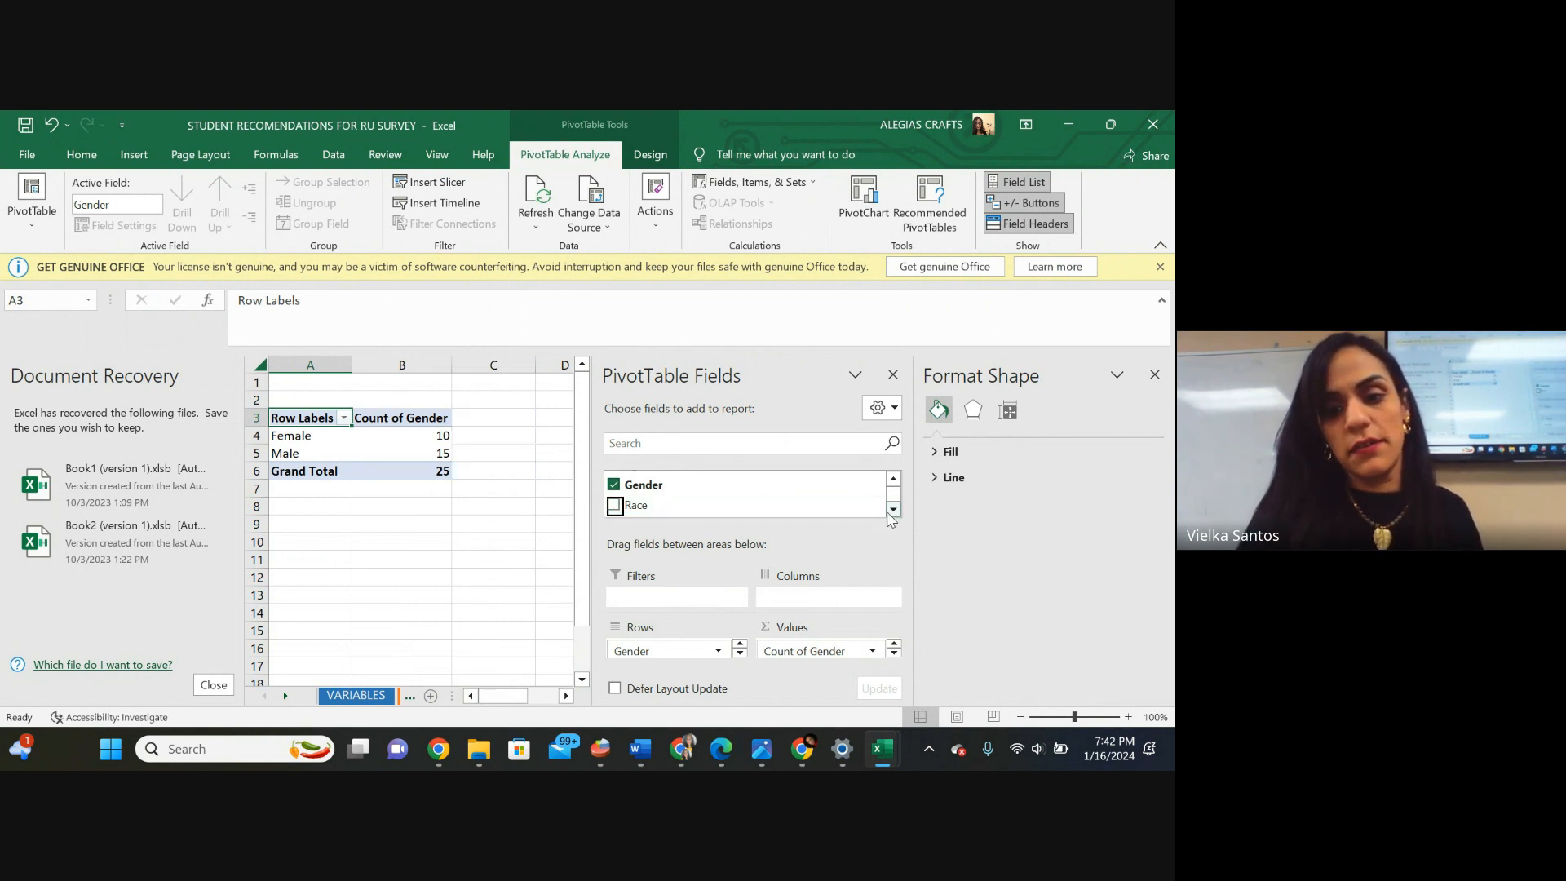
{"action": "left_click", "coordinate": [893, 511]}
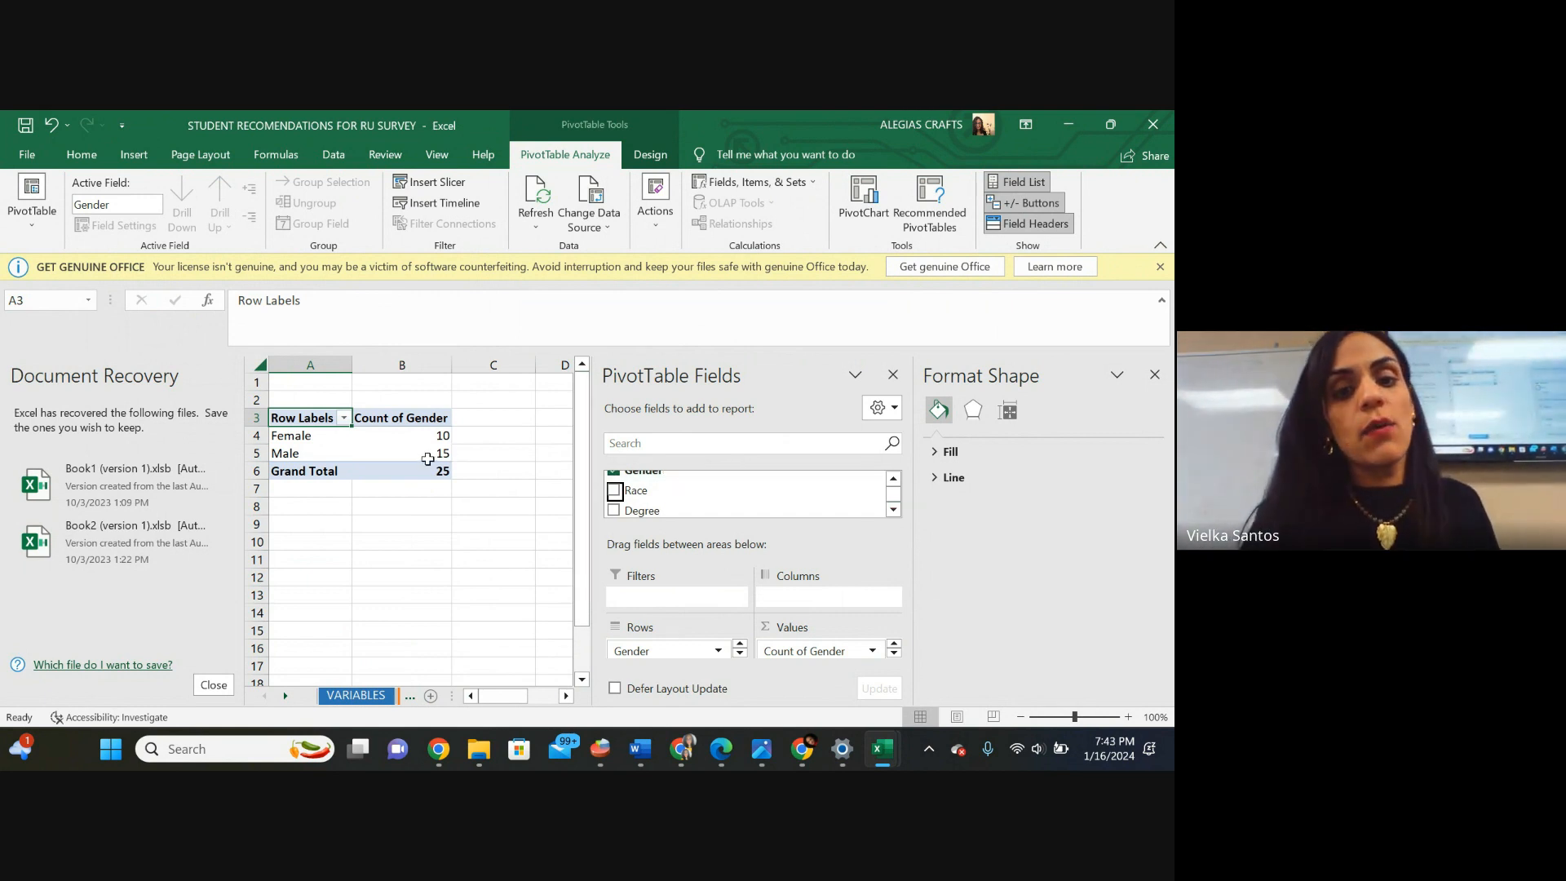
Insert a 3-D pie chart from the Female and Male counts in the PivotTable.
{"action": "left_click", "coordinate": [426, 457]}
{"action": "left_click_drag", "start_coordinate": [376, 444], "coordinate": [313, 434]}
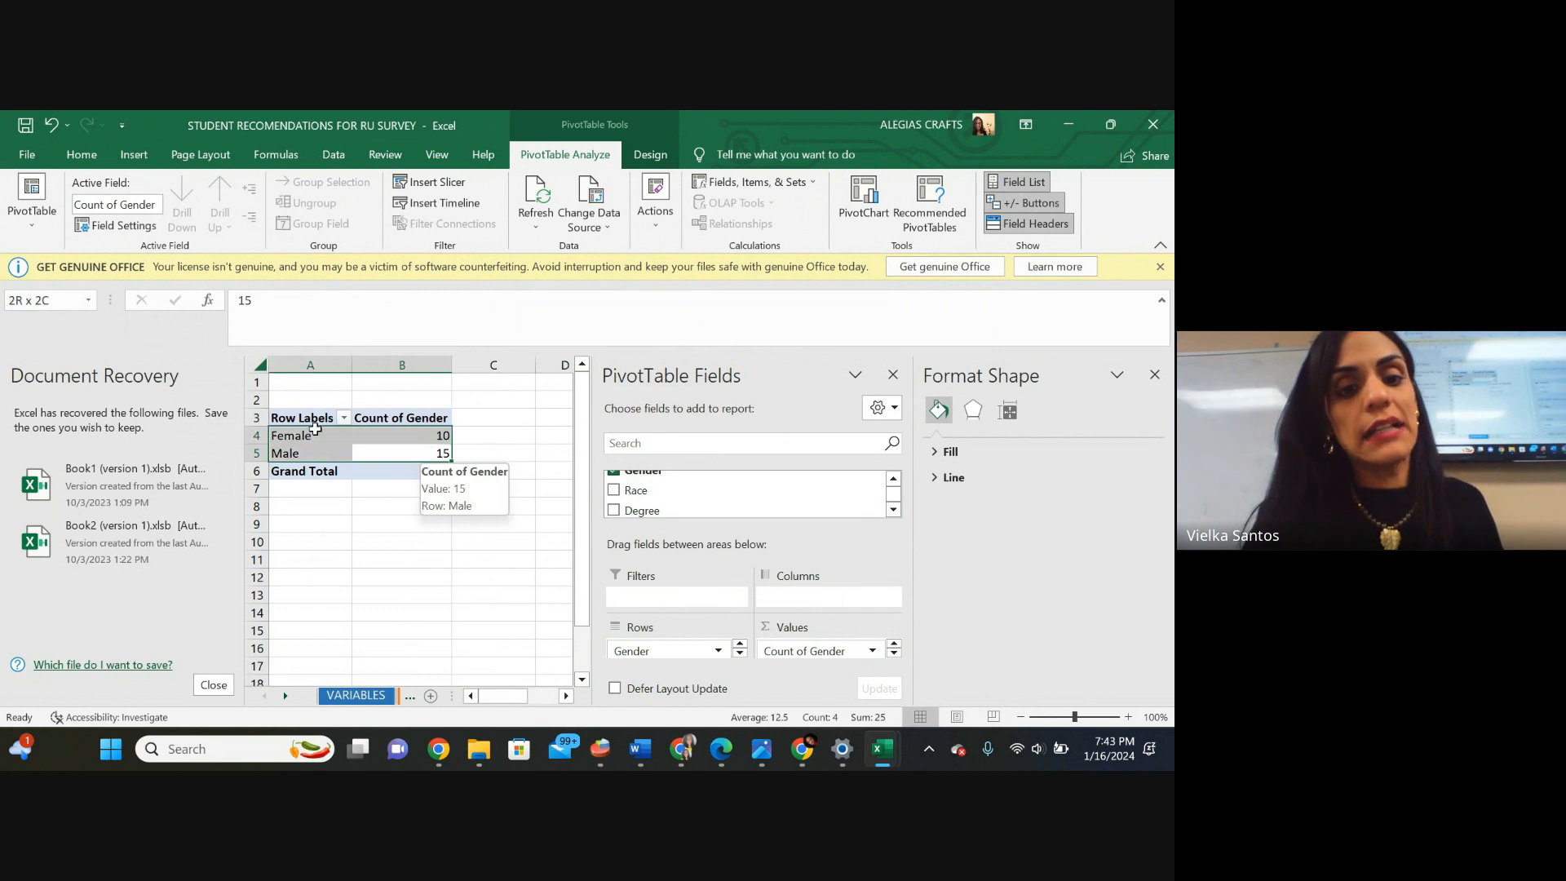
{"action": "left_click", "coordinate": [134, 155]}
{"action": "left_click", "coordinate": [461, 224]}
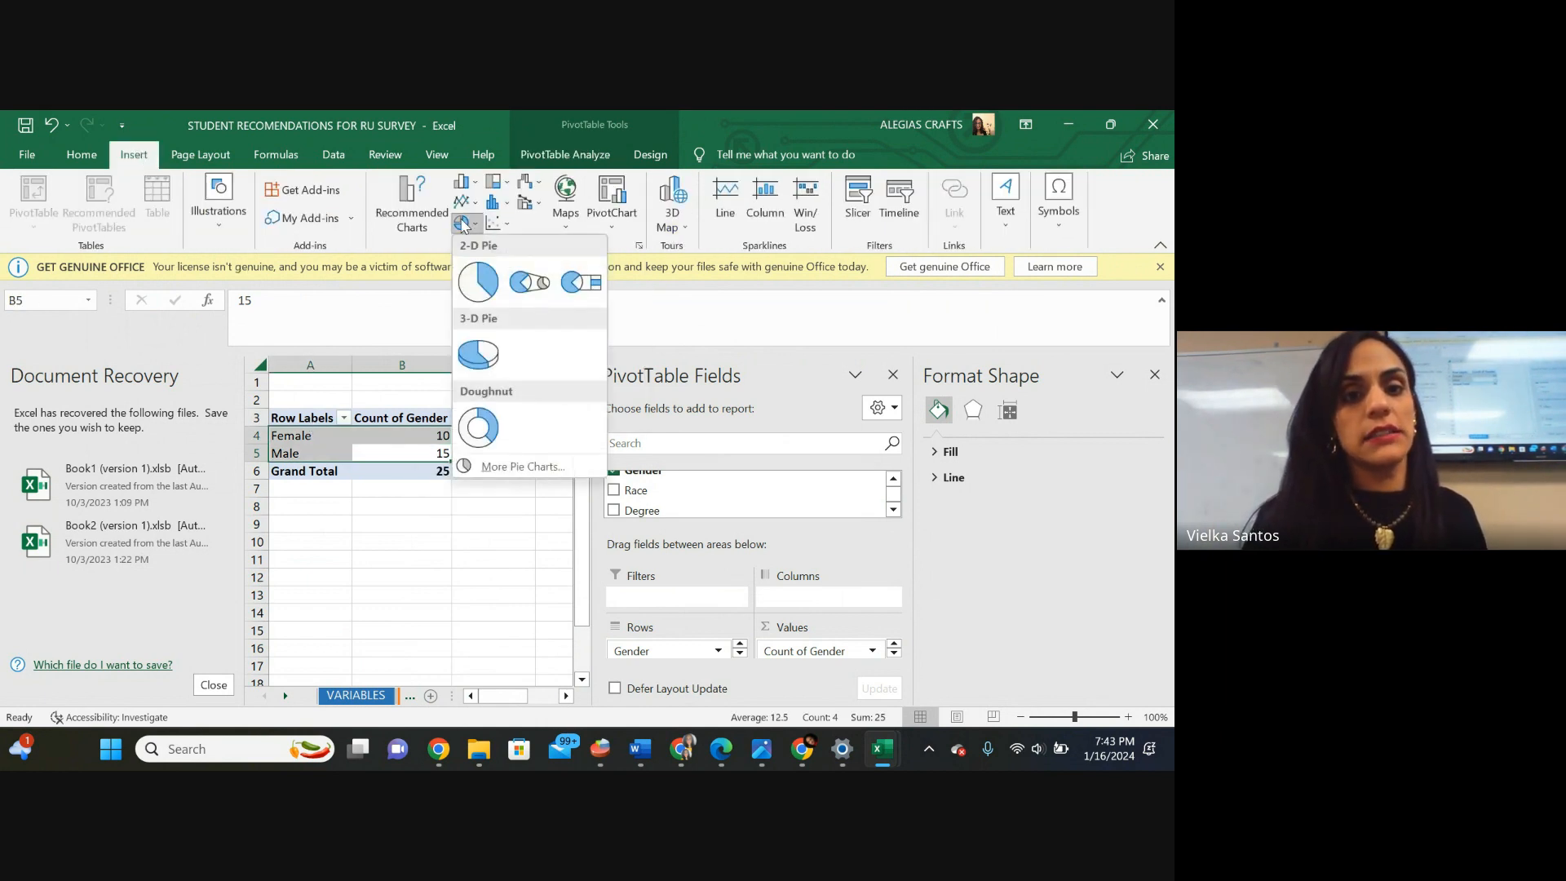
{"action": "left_click", "coordinate": [478, 355]}
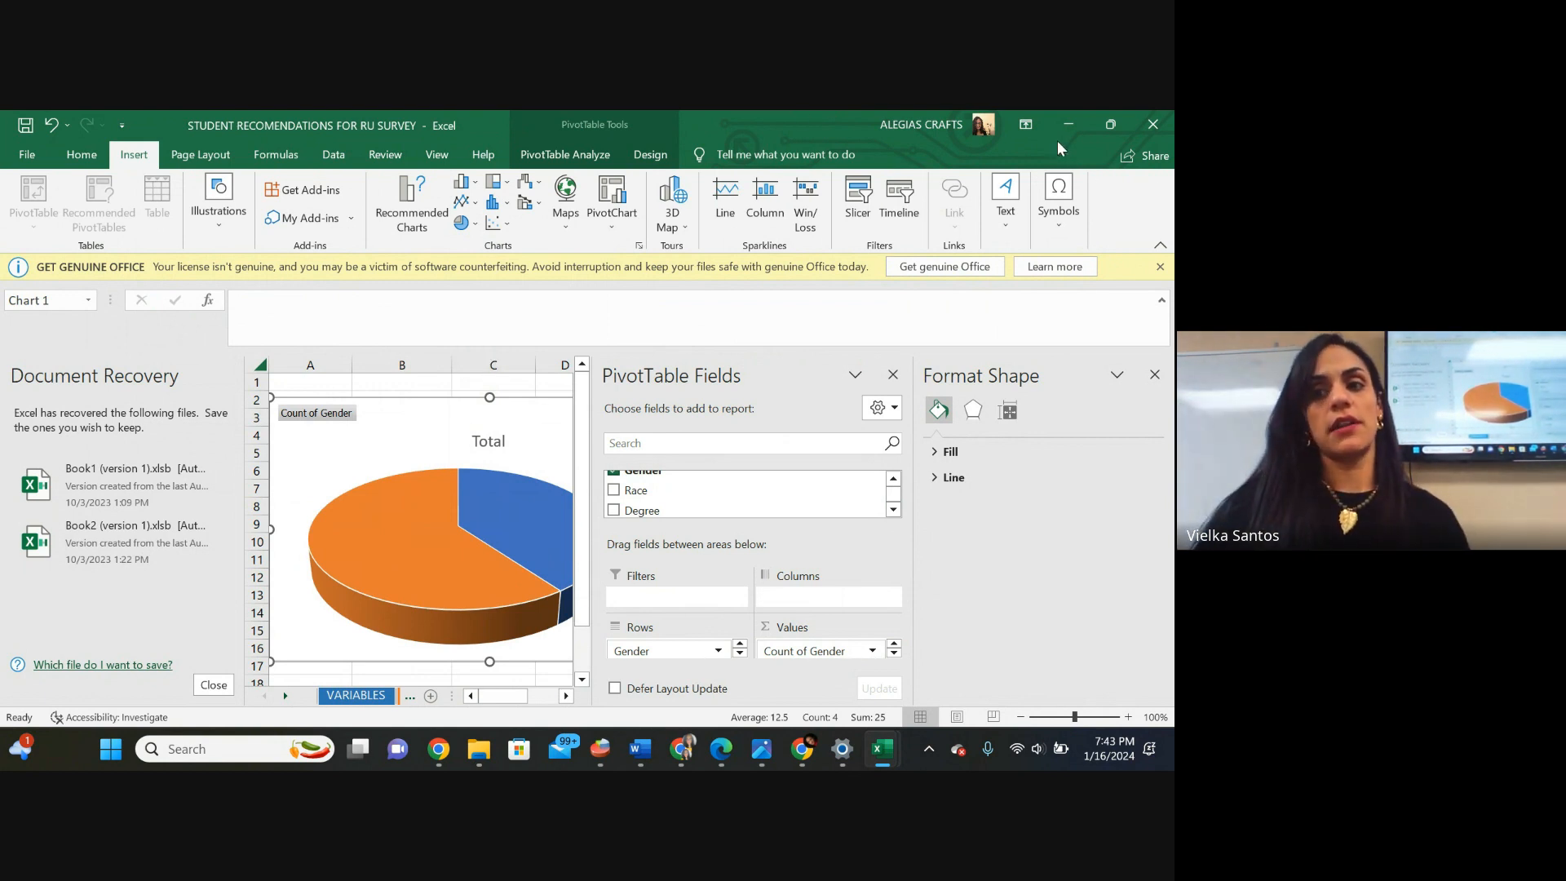
Minimize both Excel workbooks and return to the Spring 2024 faculty list in Chrome.
{"action": "left_click", "coordinate": [1069, 123]}
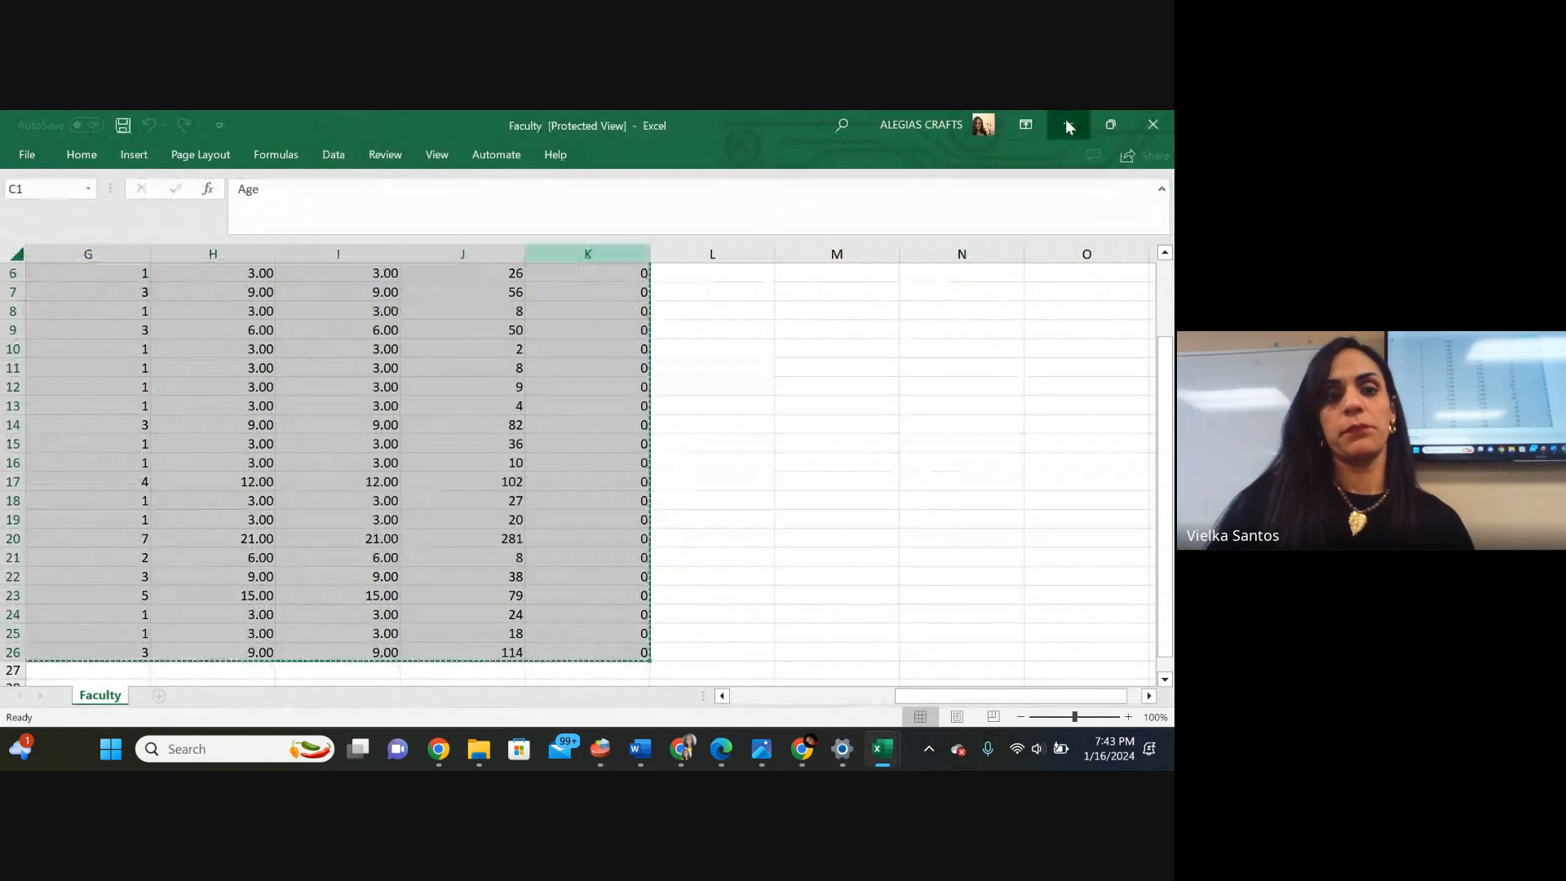
{"action": "left_click", "coordinate": [1069, 124]}
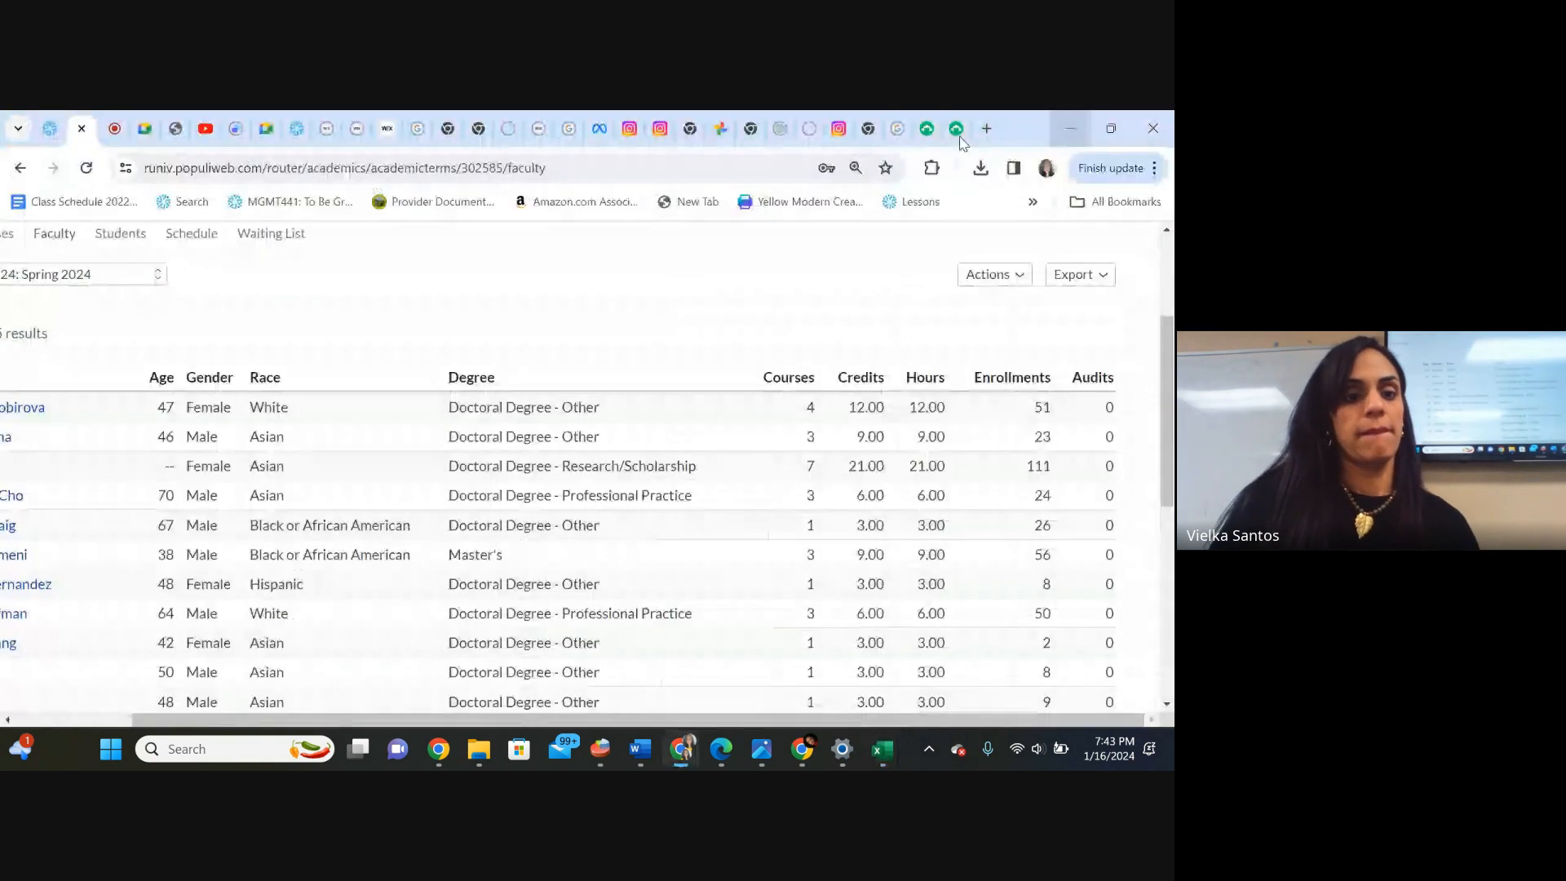
{"action": "left_click", "coordinate": [49, 128]}
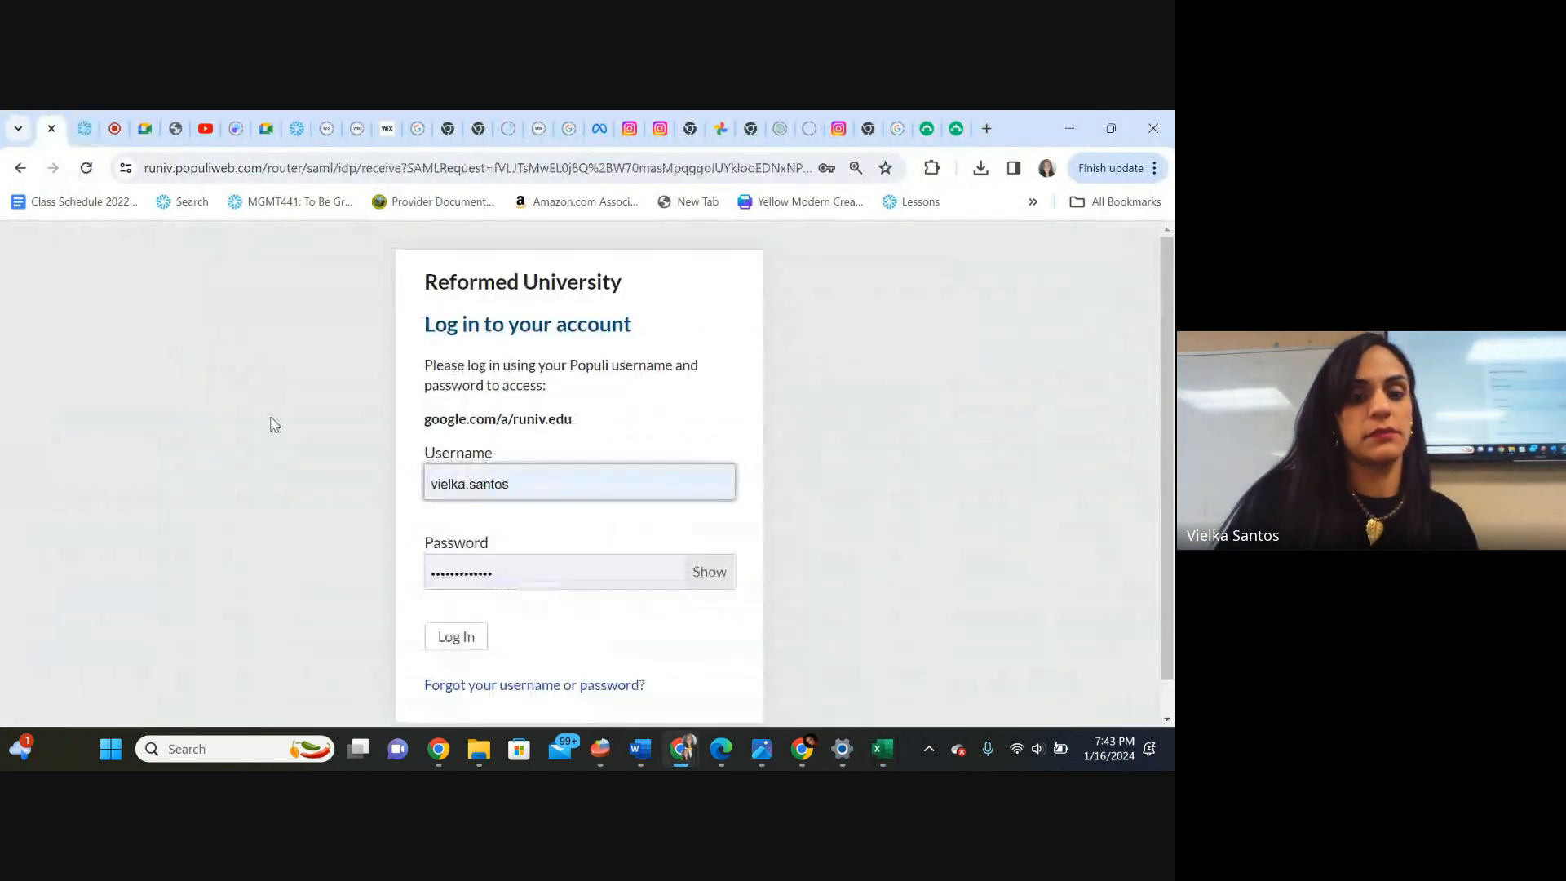
{"action": "left_click", "coordinate": [293, 130]}
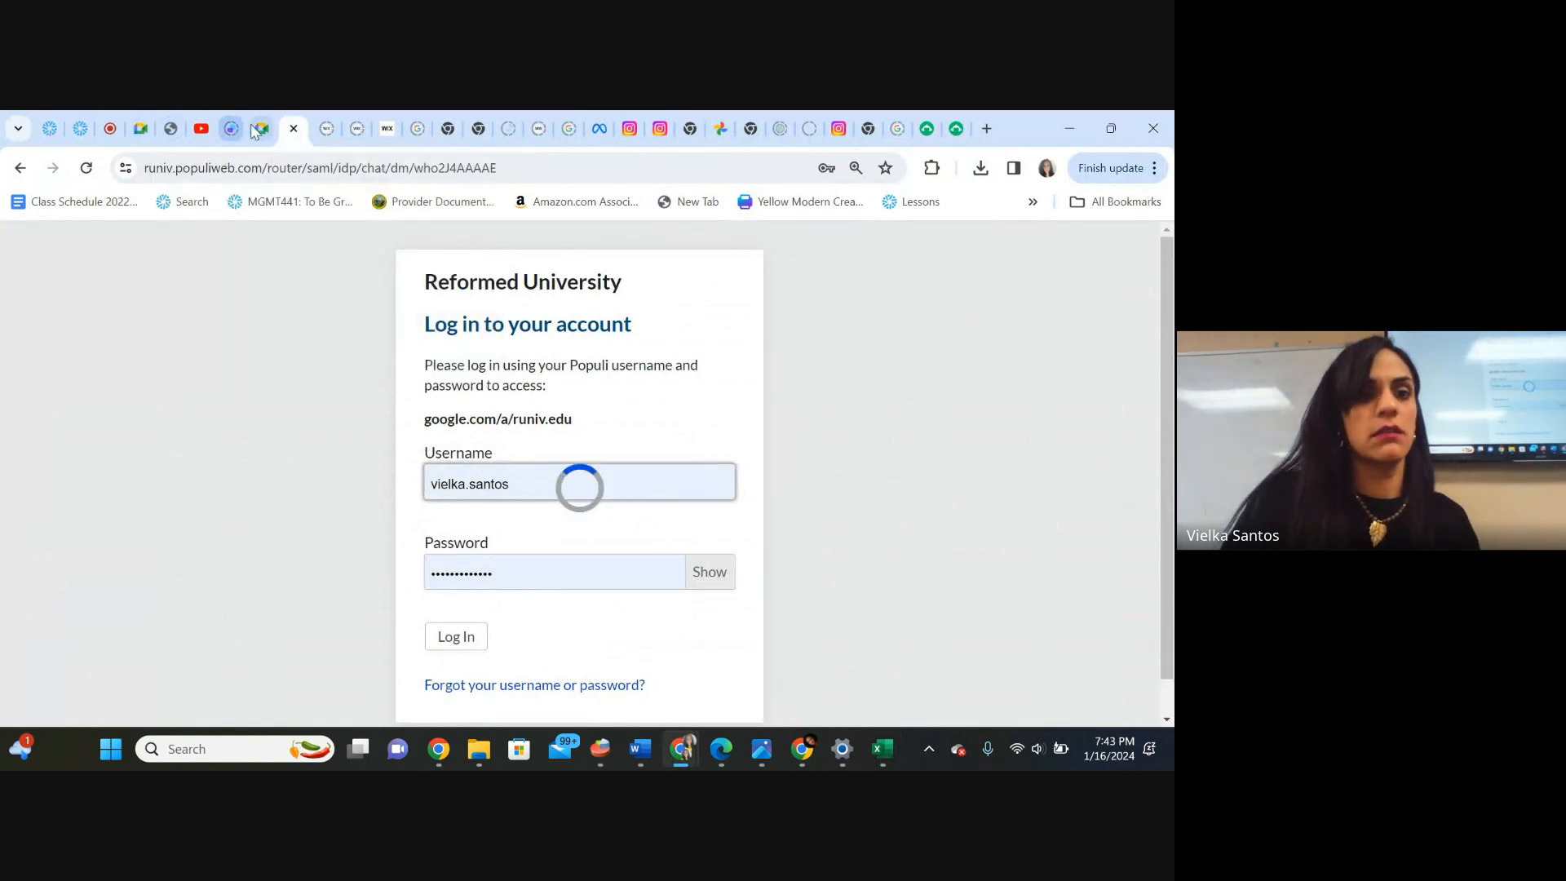
{"action": "left_click", "coordinate": [80, 128]}
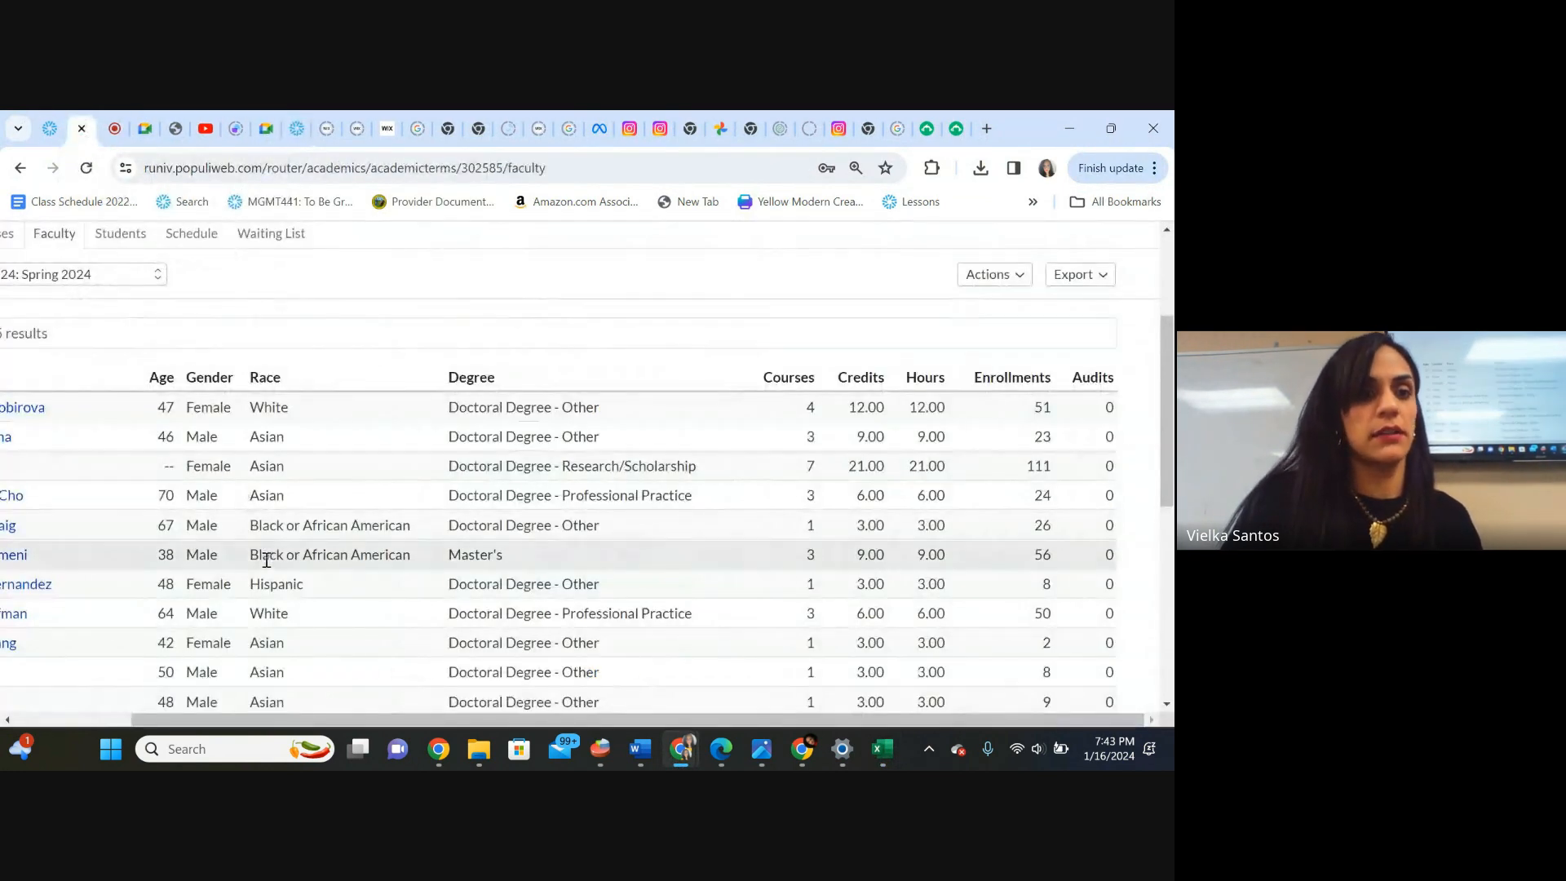
Go to My Courses in the university portal and open the STAT210: Applied Business Statistics course.
{"action": "scroll", "coordinate": [240, 703], "scroll_direction": "left", "scroll_amount": 2}
{"action": "scroll", "coordinate": [241, 703], "scroll_direction": "left", "scroll_amount": 2}
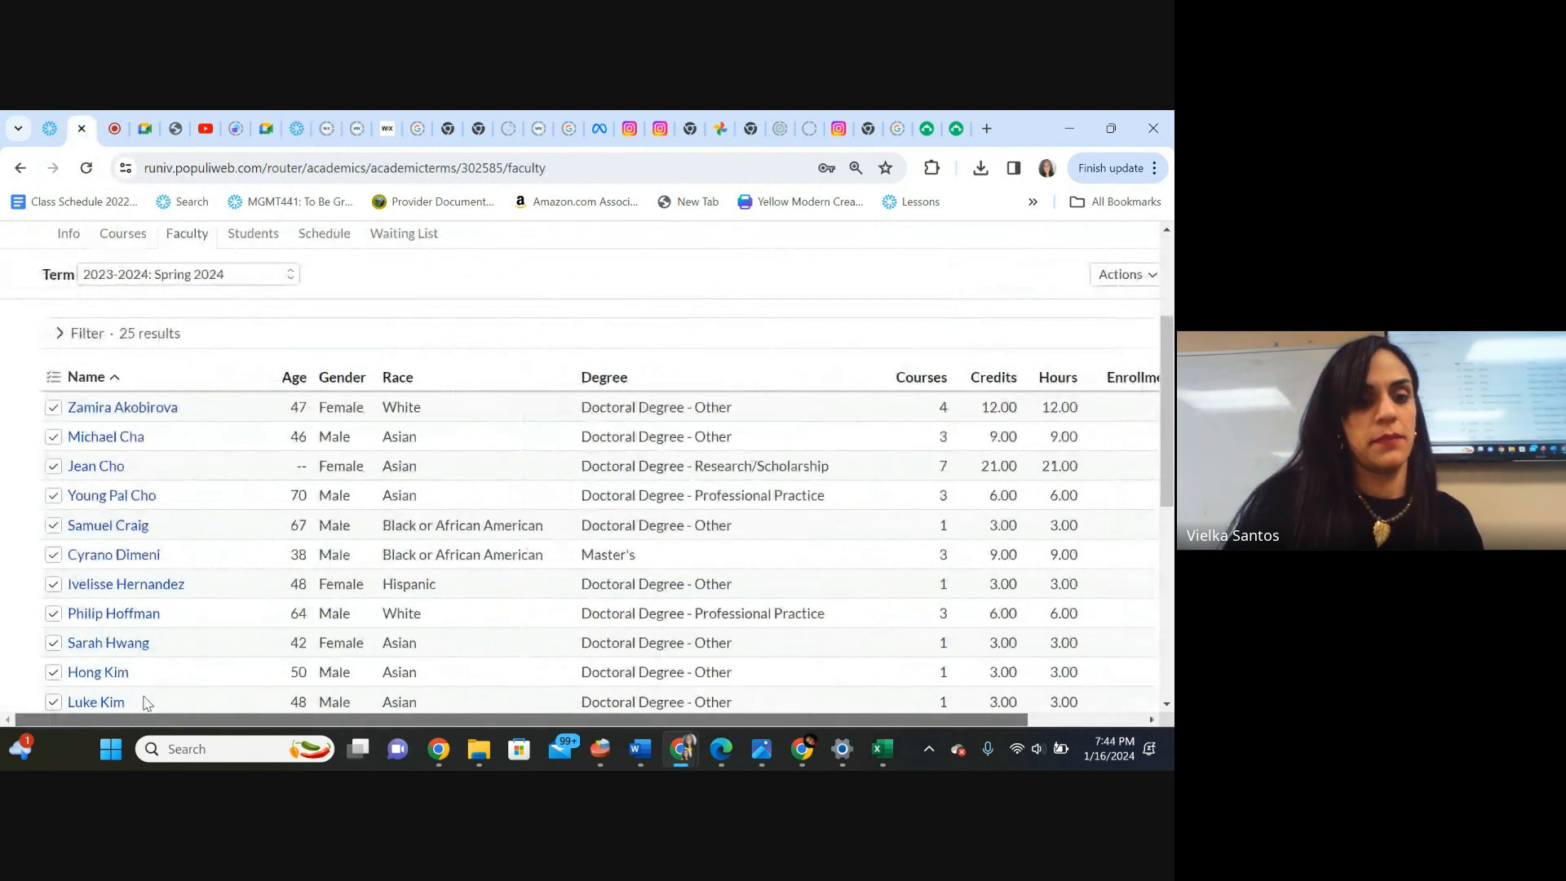
{"action": "left_click_drag", "start_coordinate": [1167, 497], "coordinate": [1158, 423]}
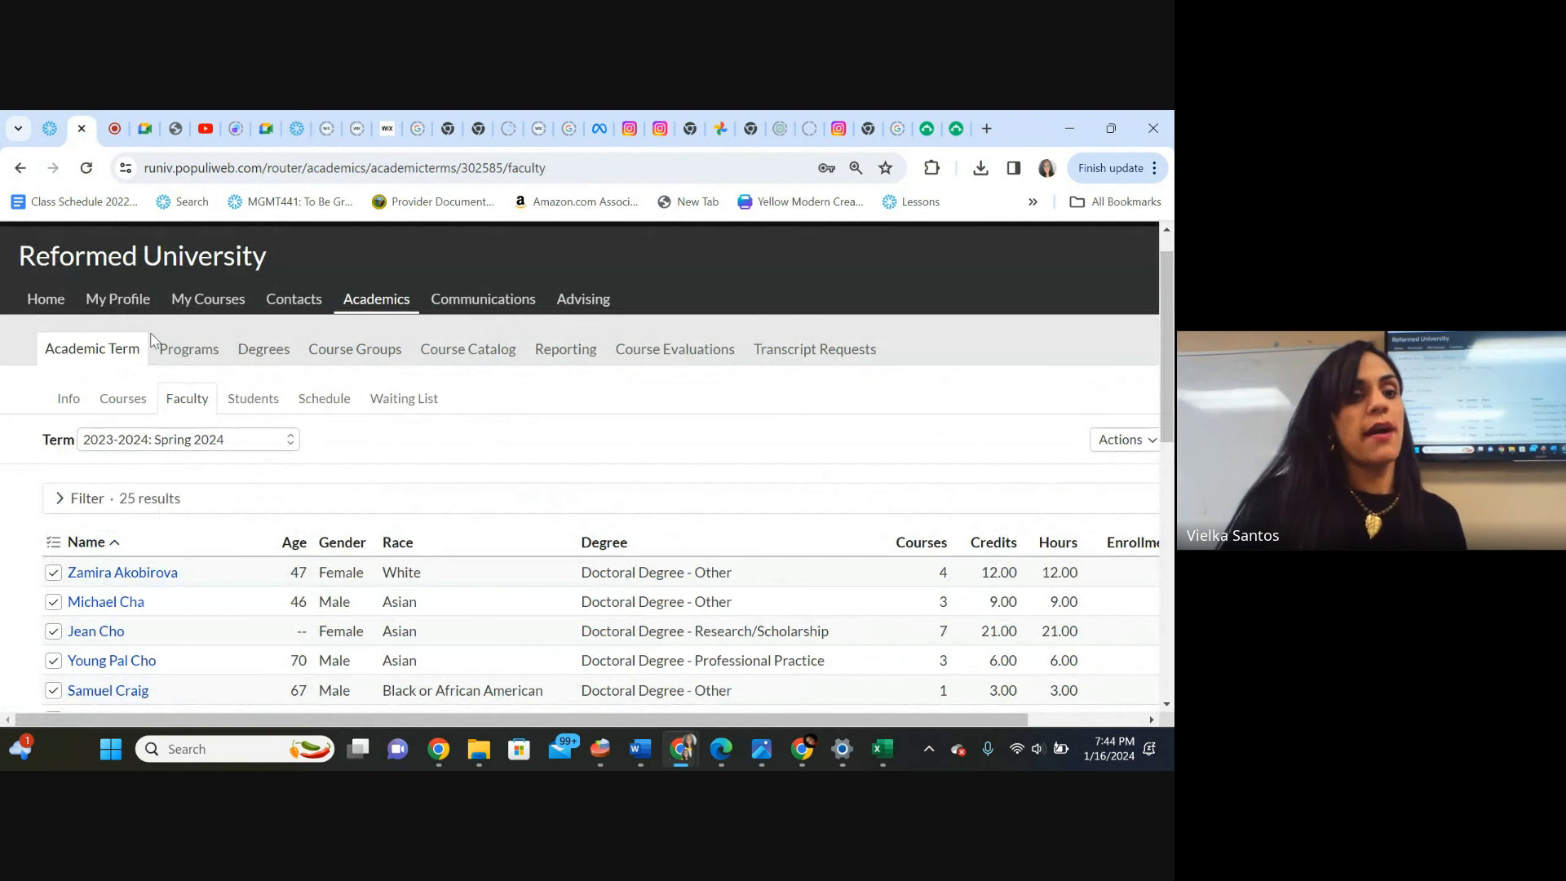
{"action": "left_click", "coordinate": [42, 299]}
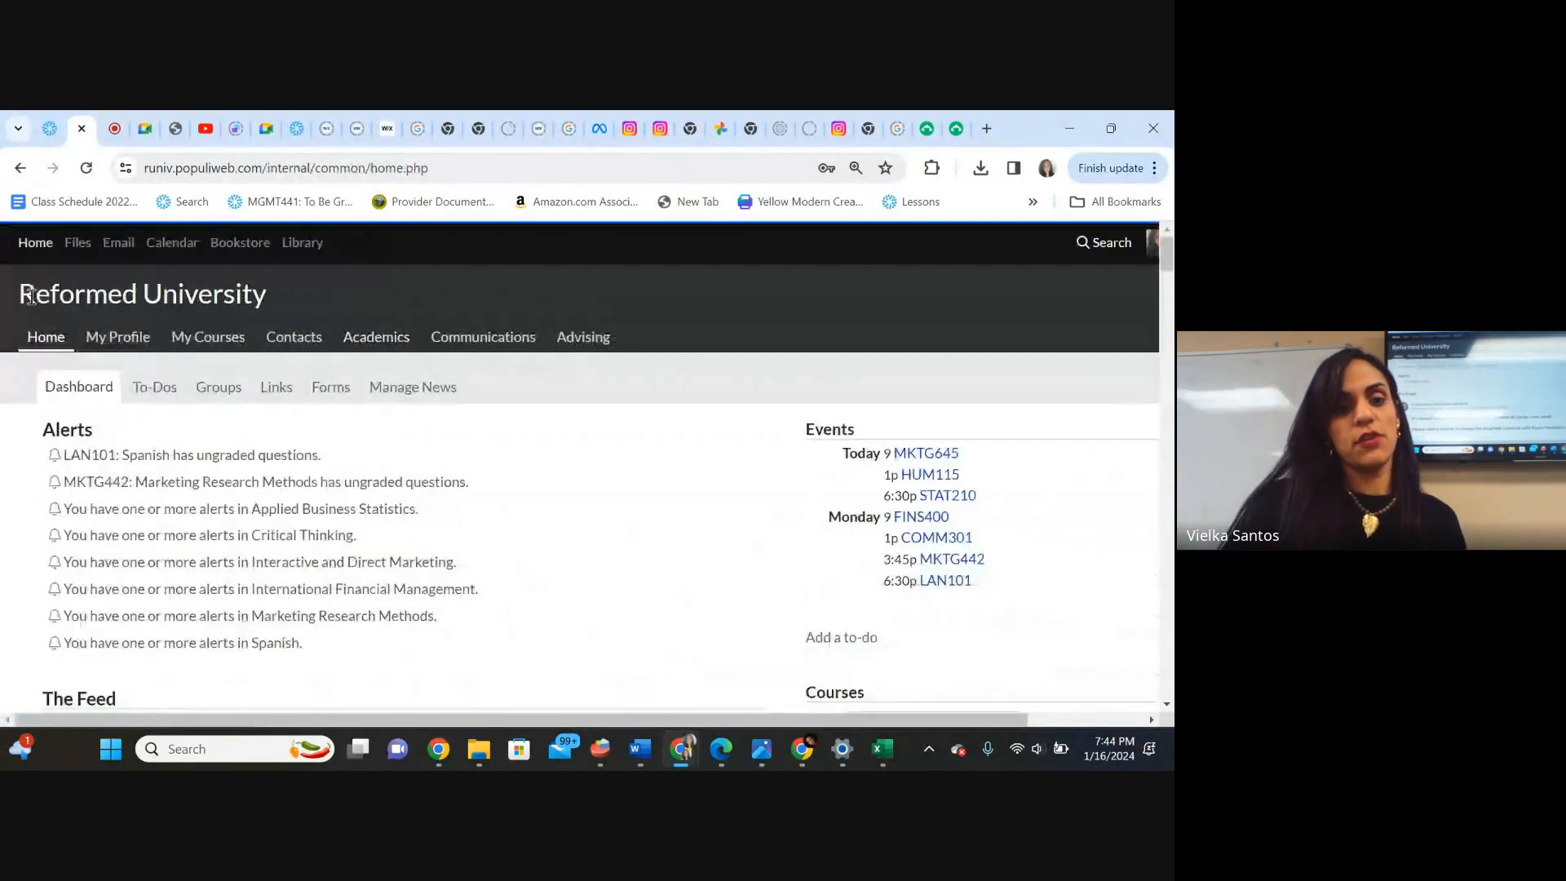
{"action": "left_click", "coordinate": [116, 337]}
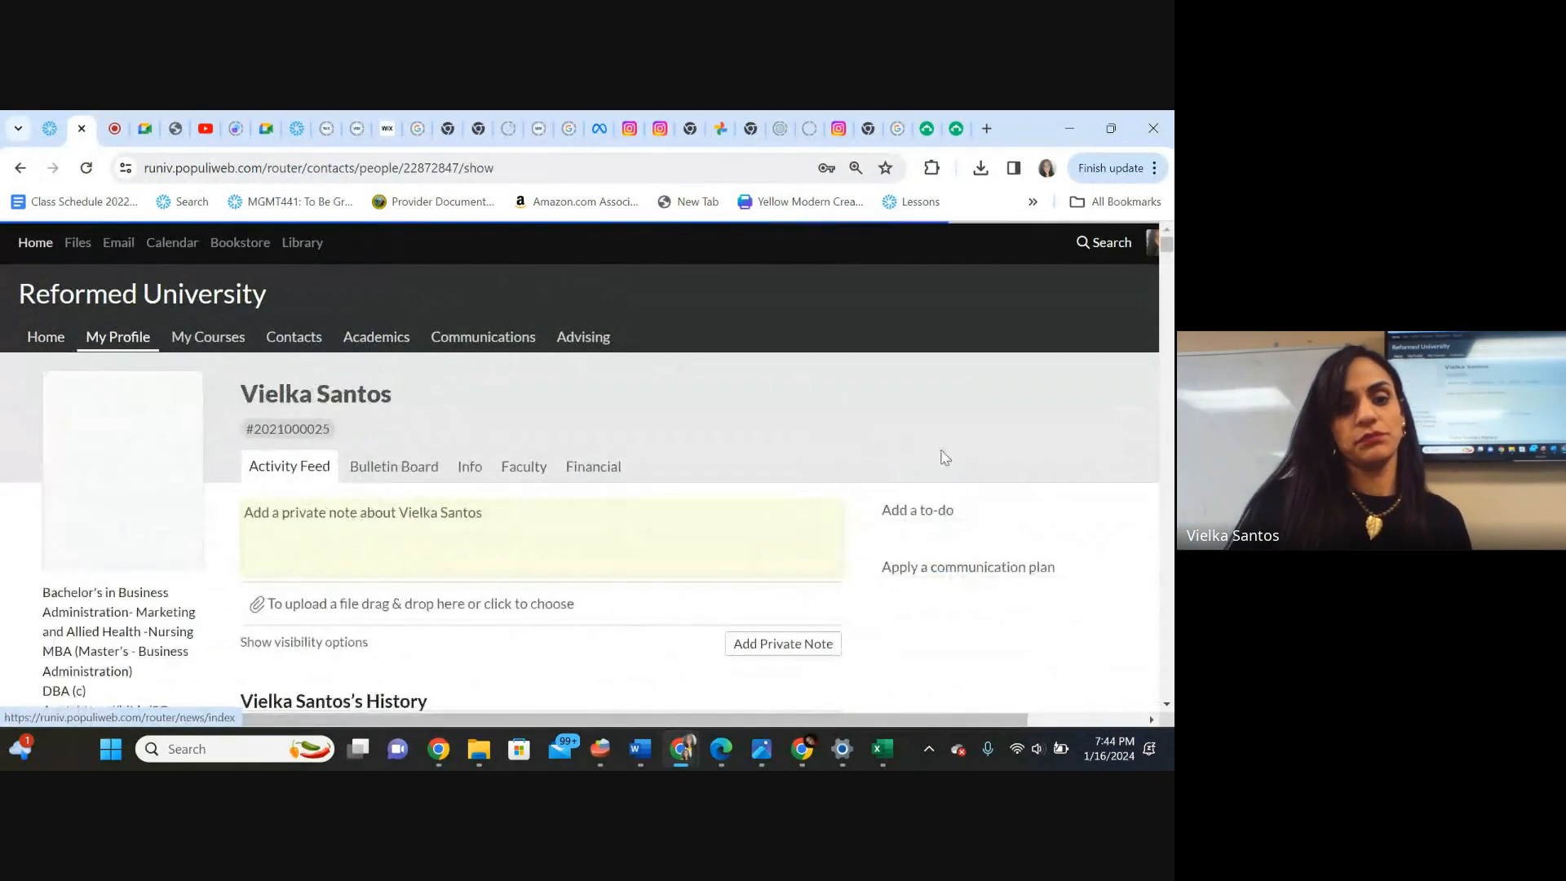
{"action": "left_click", "coordinate": [206, 349]}
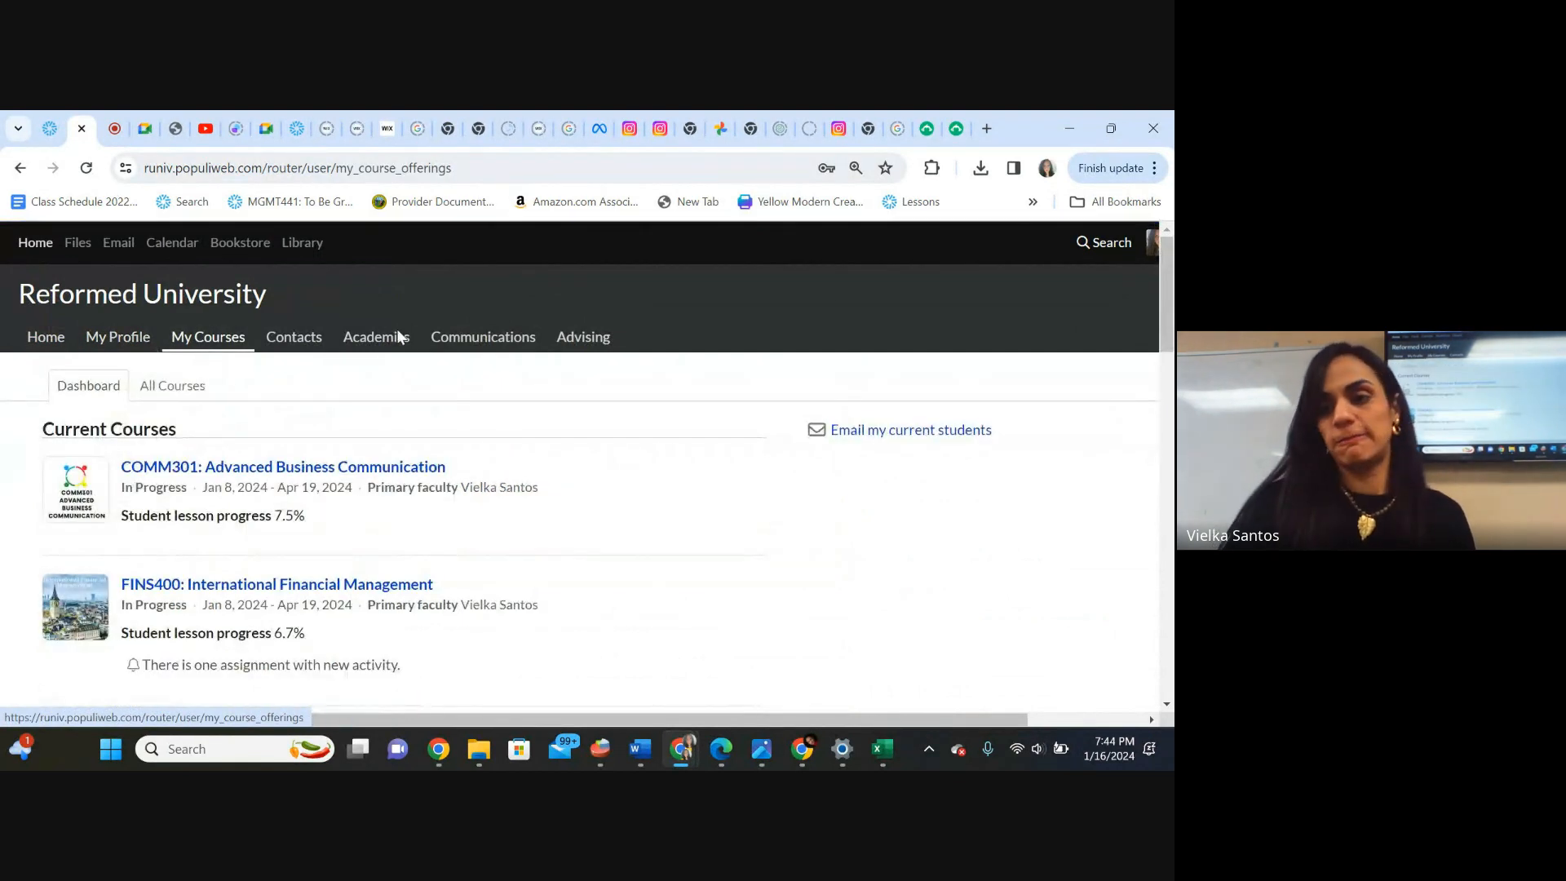
{"action": "left_click_drag", "start_coordinate": [1171, 295], "coordinate": [1164, 473]}
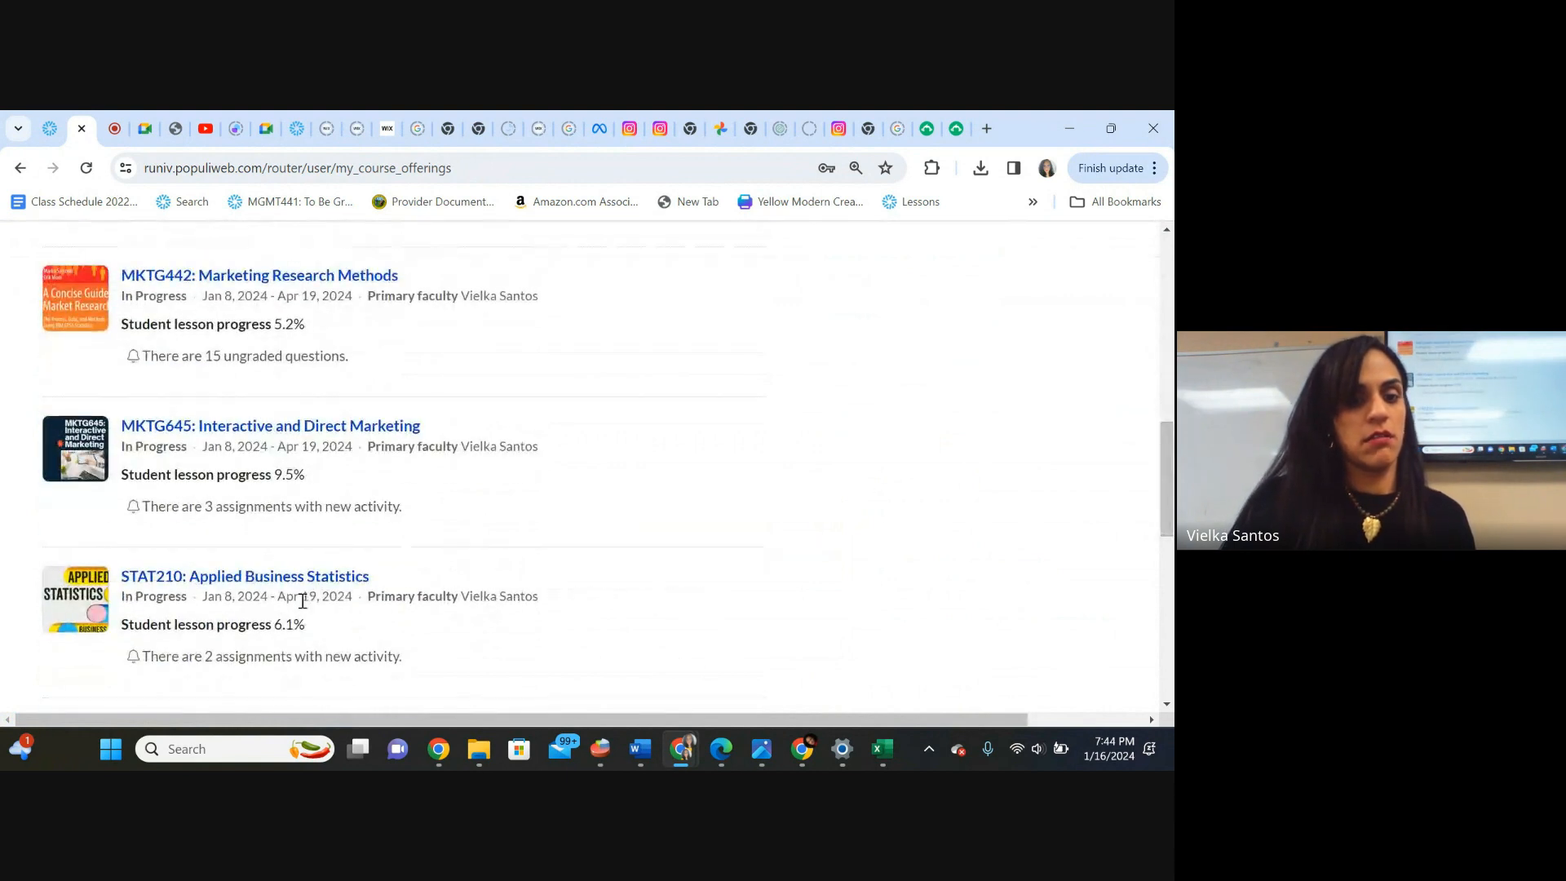
{"action": "left_click", "coordinate": [278, 578]}
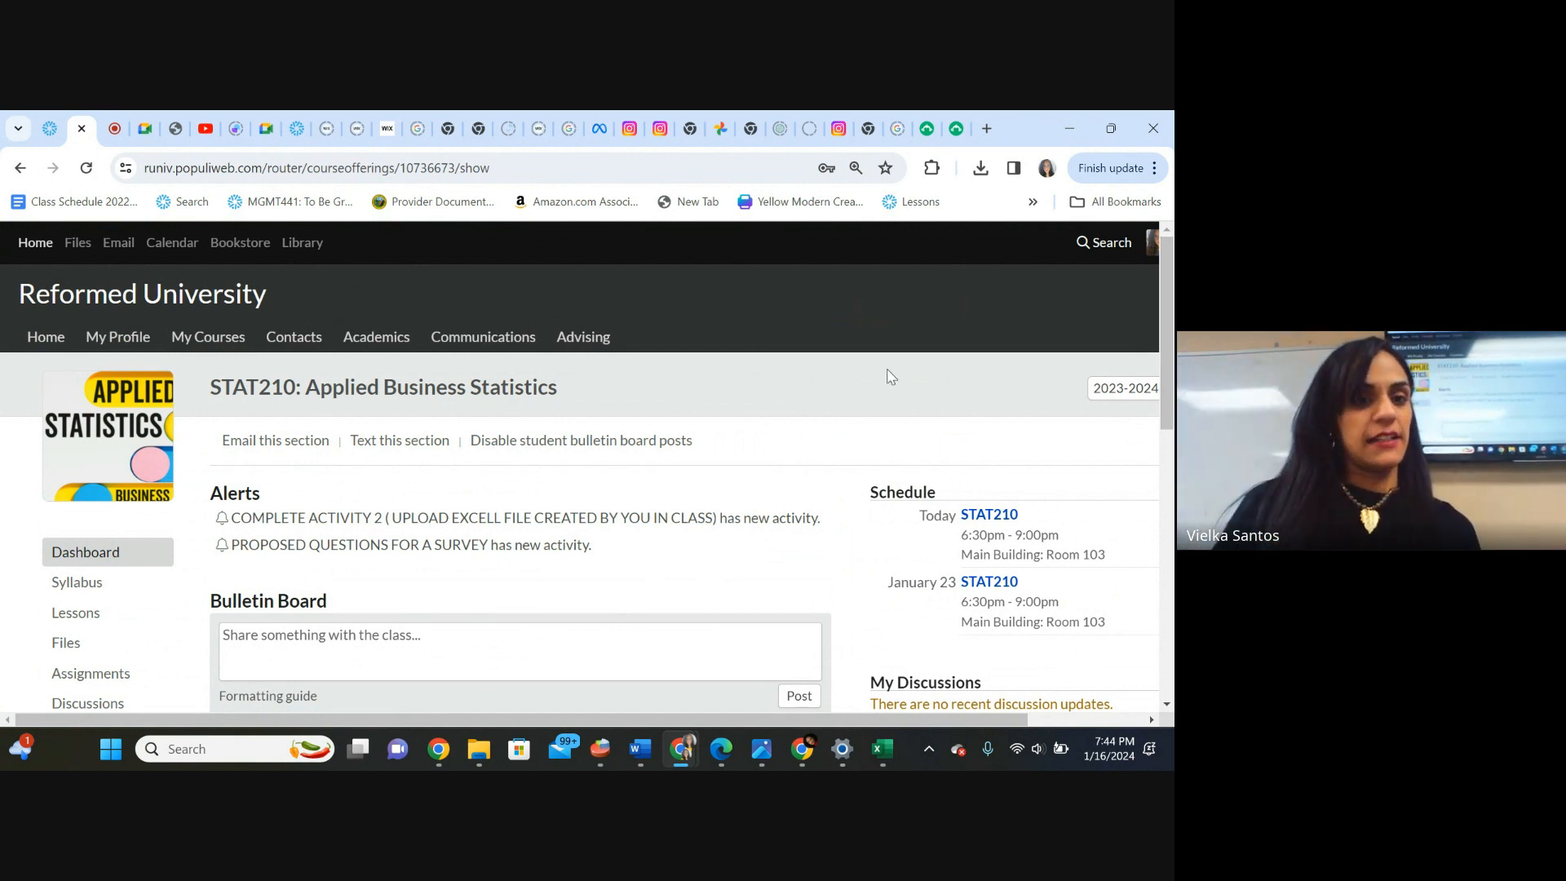
Switch to the Google Meet call and request to stop the meeting recording.
{"action": "left_click", "coordinate": [112, 137]}
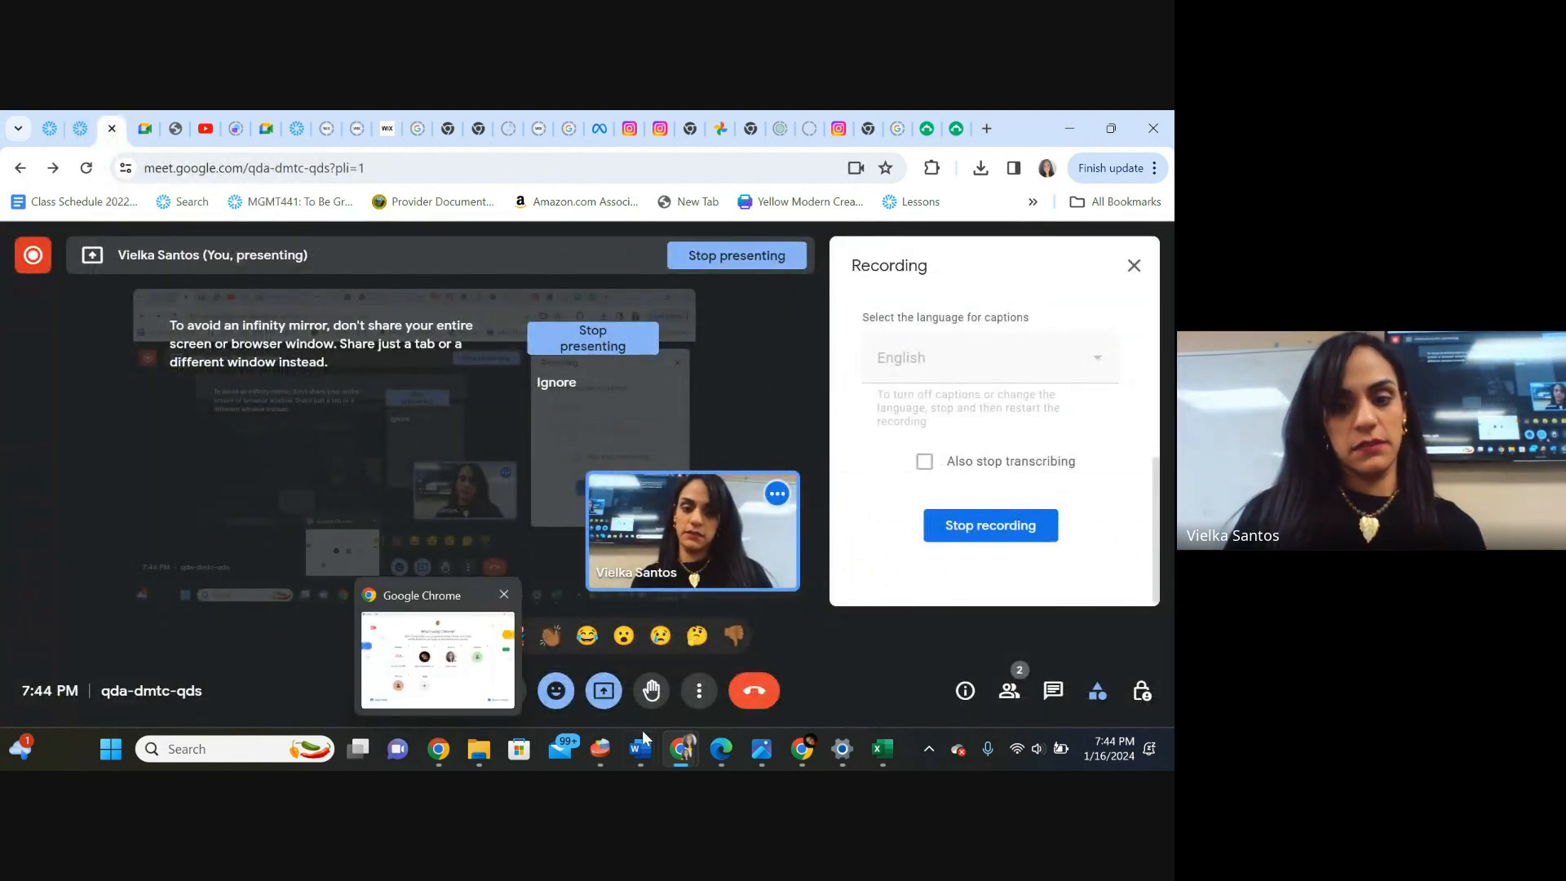
{"action": "mouse_move", "coordinate": [643, 738]}
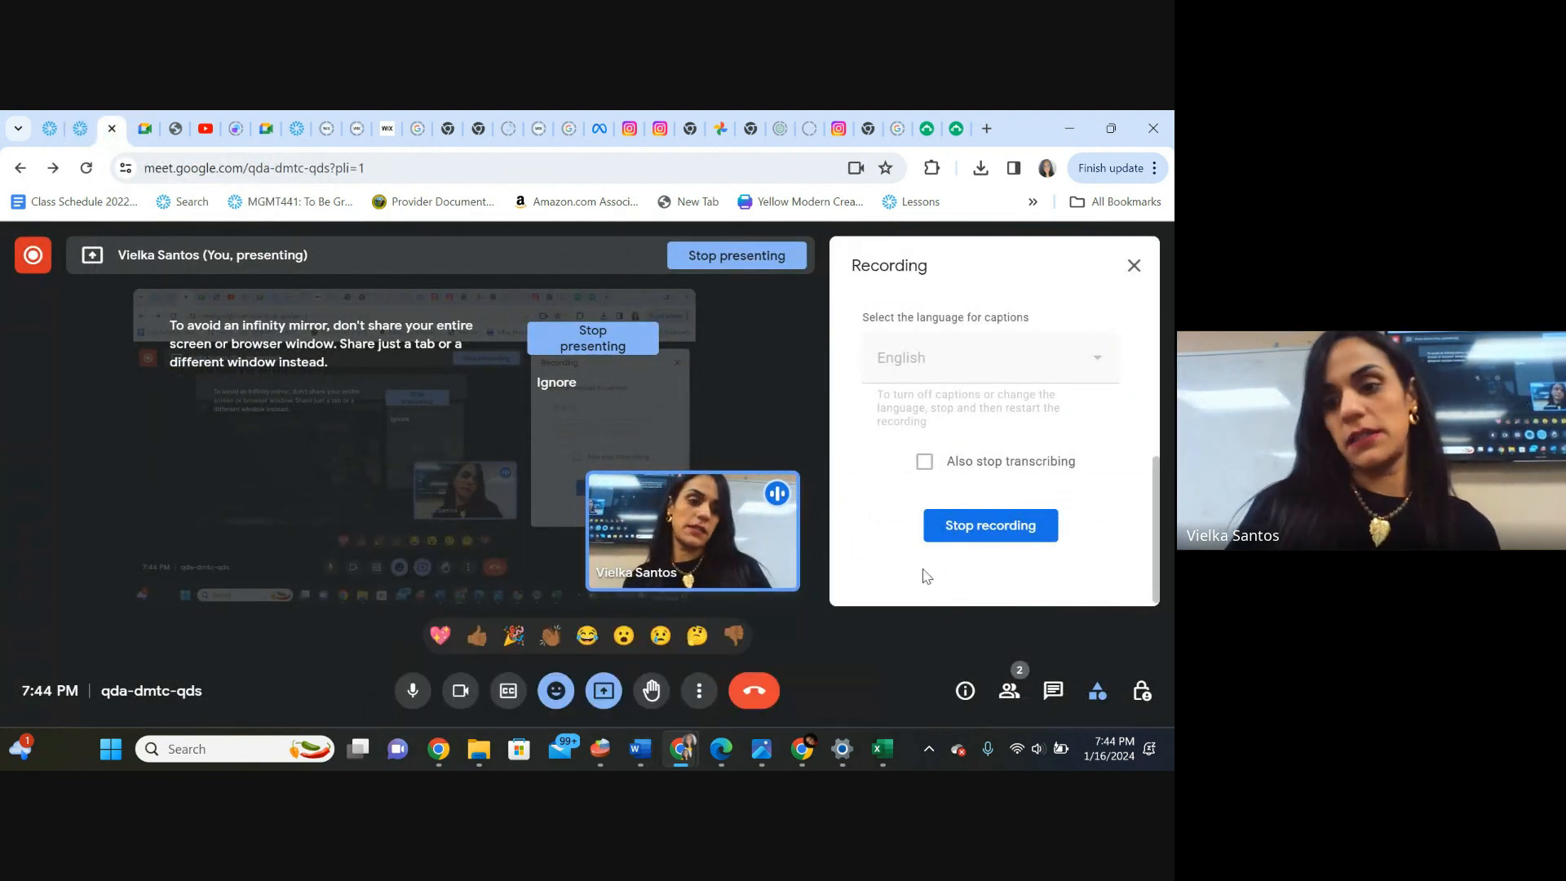
{"action": "left_click", "coordinate": [975, 529]}
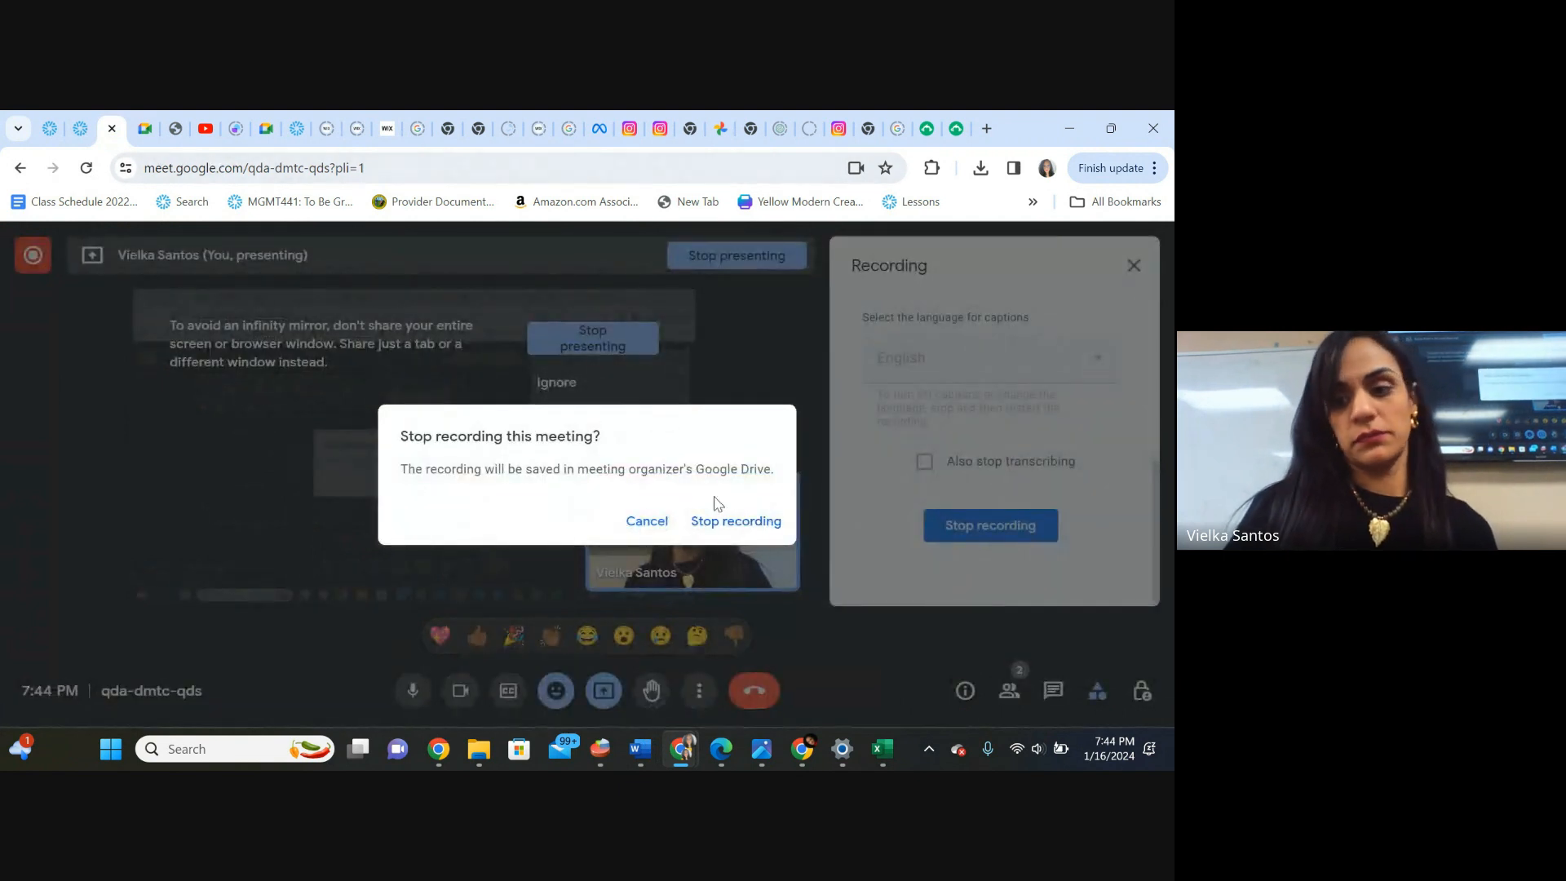